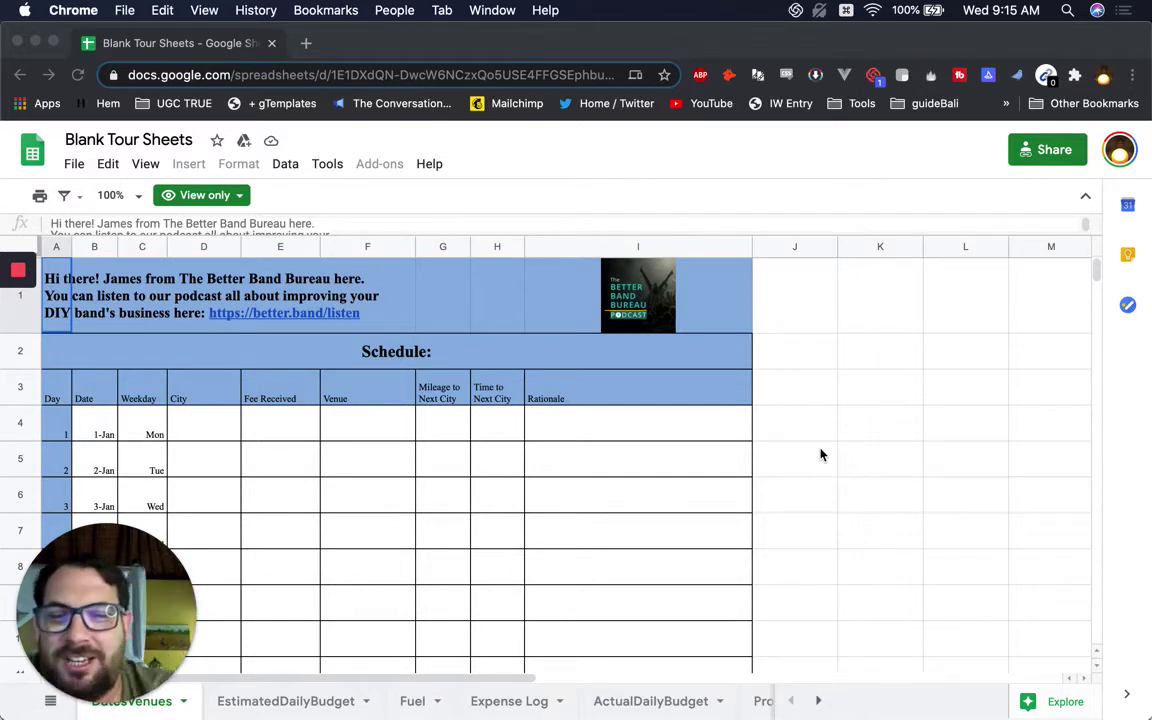
- Focus the Chrome window showing the view-only 'Blank Tour Sheets' spreadsheet
{"action": "left_click", "coordinate": [245, 347]}
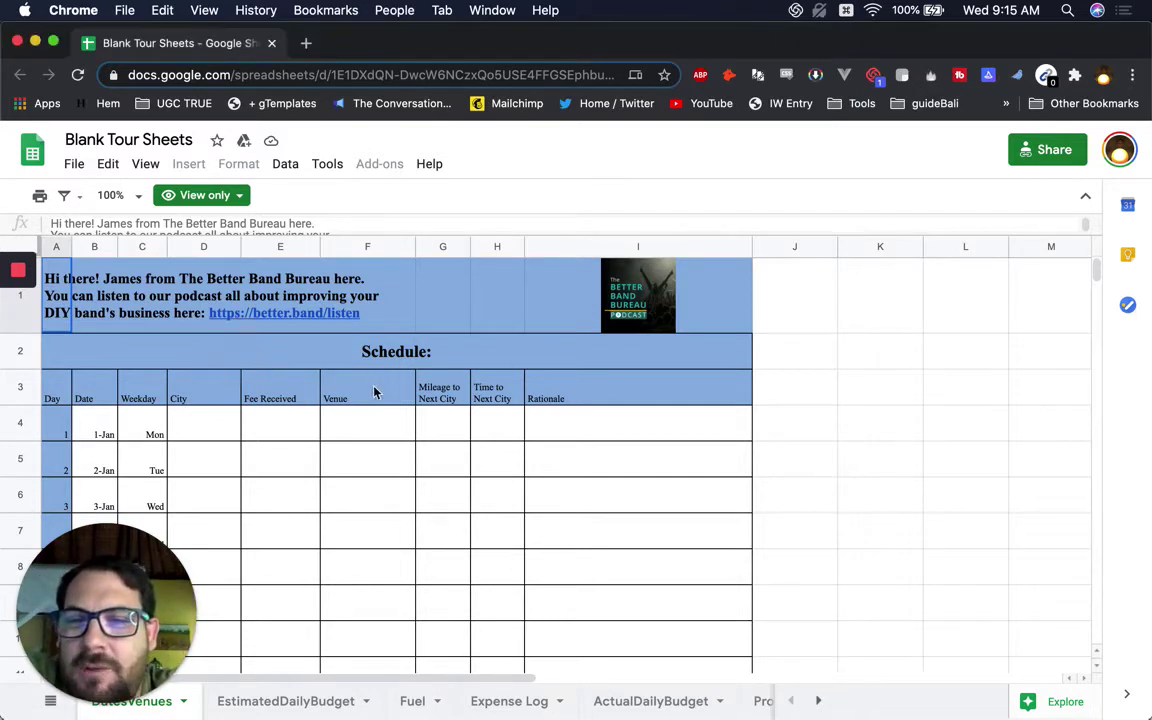
- Create an editable copy of the spreadsheet named 'BetterSheets Blank Tour Sheets' and open it
{"action": "left_click", "coordinate": [80, 166]}
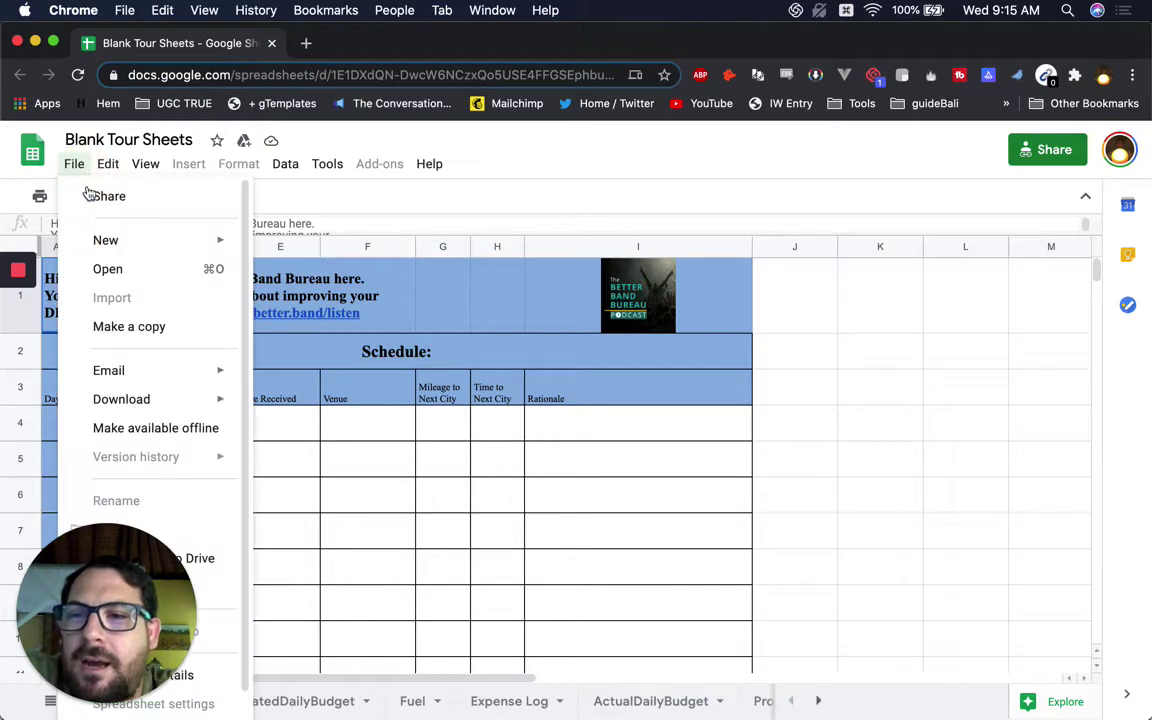
{"action": "left_click", "coordinate": [140, 326]}
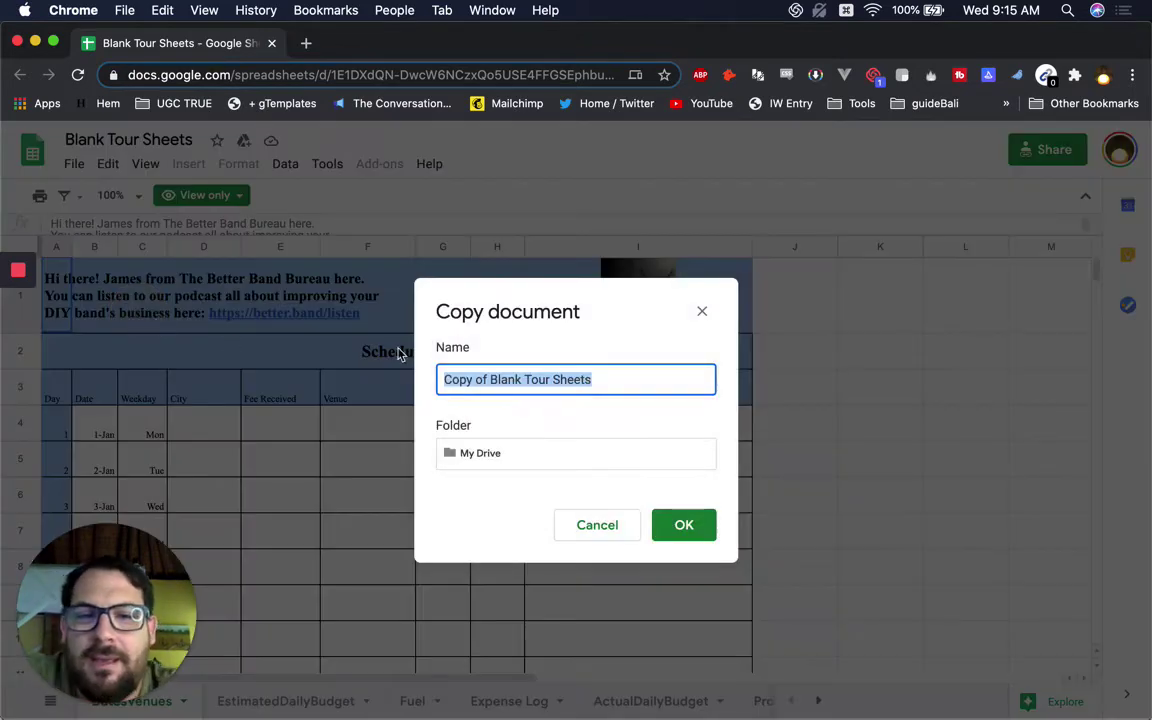
{"action": "left_click", "coordinate": [447, 372]}
{"action": "left_click_drag", "start_coordinate": [488, 379], "coordinate": [411, 380]}
{"action": "type", "text": "Bet"}
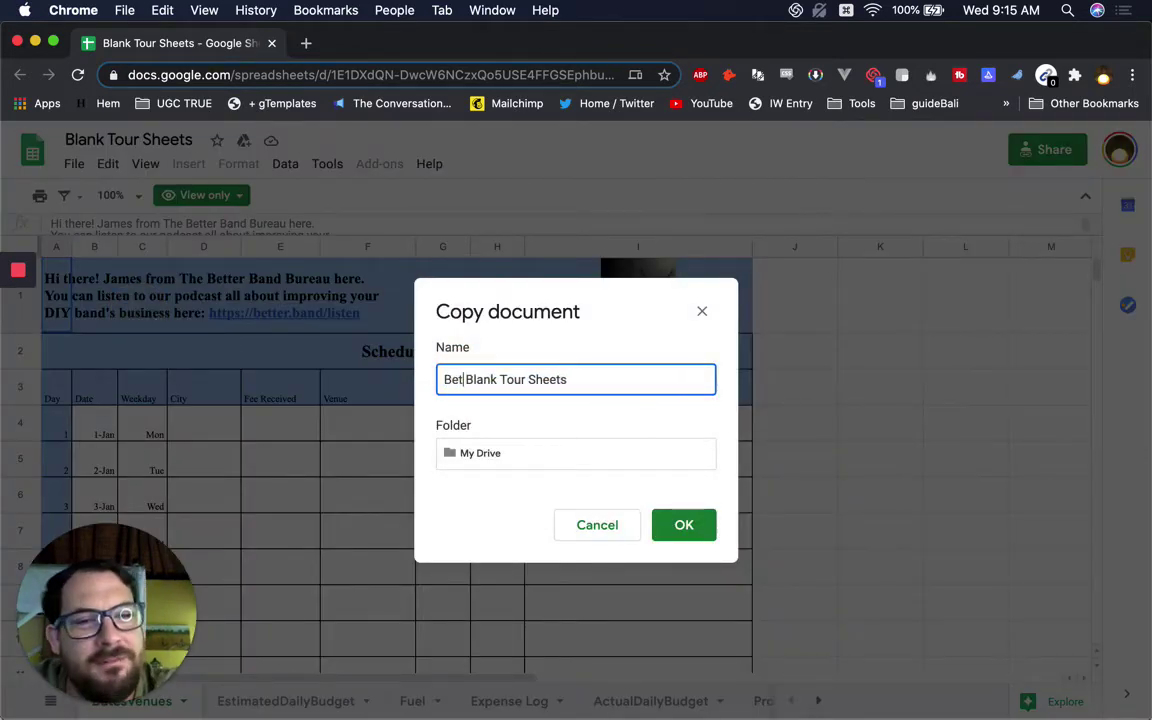
{"action": "type", "text": "ter"}
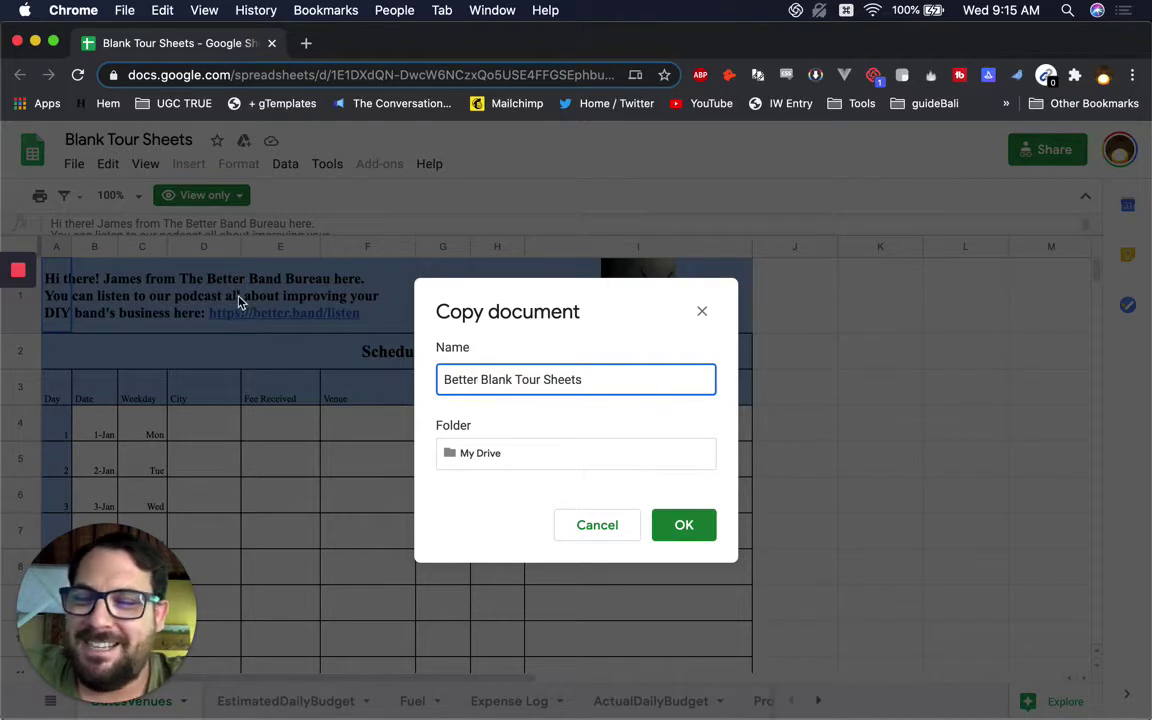
{"action": "left_click", "coordinate": [478, 379]}
{"action": "type", "text": "Sheets"}
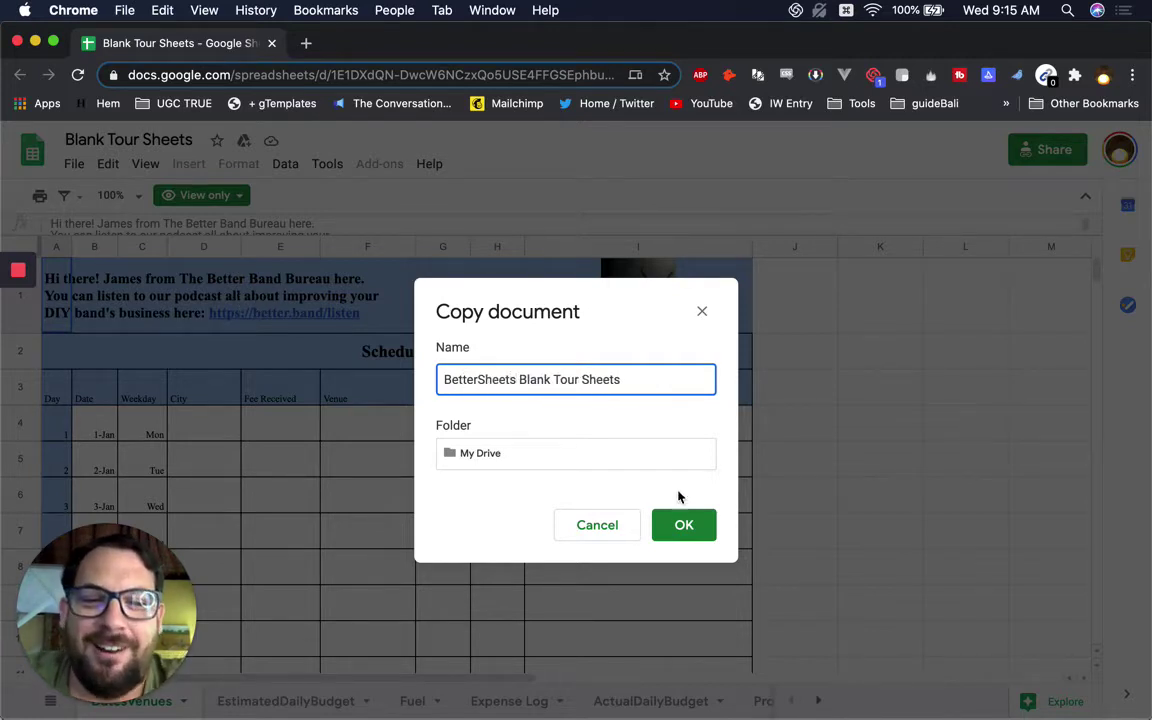
{"action": "left_click", "coordinate": [680, 522]}
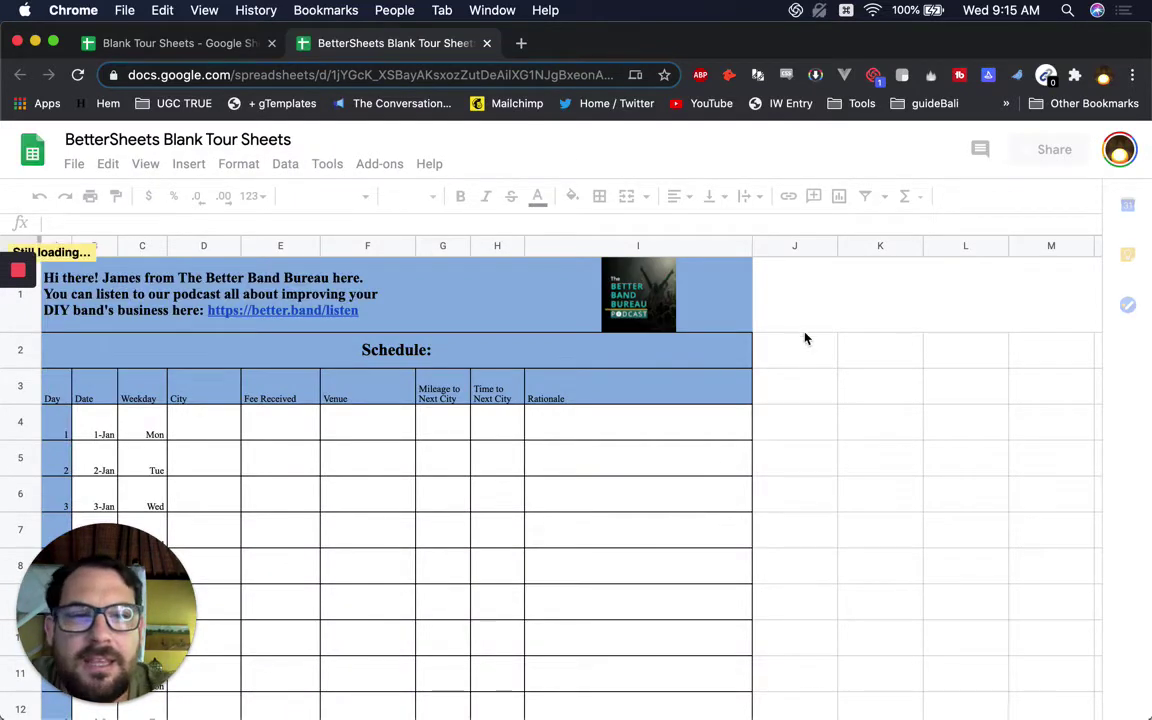
{"action": "left_click", "coordinate": [881, 385]}
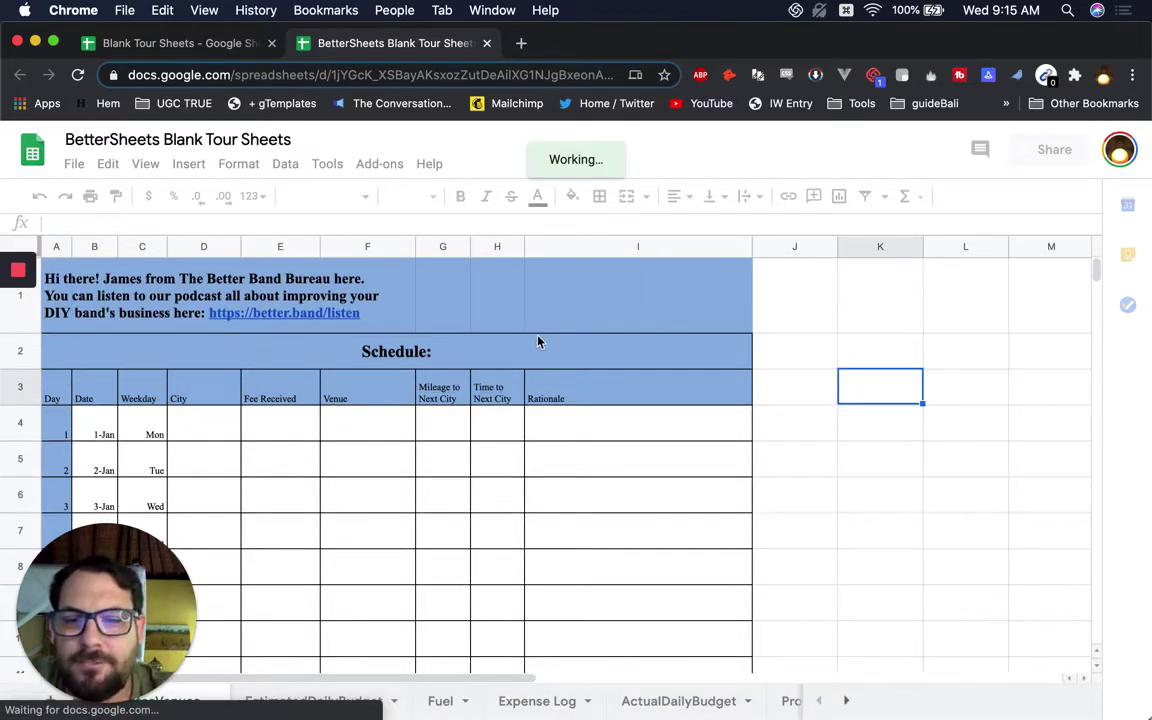
{"action": "scroll", "coordinate": [542, 303], "scroll_direction": "down", "scroll_amount": 1}
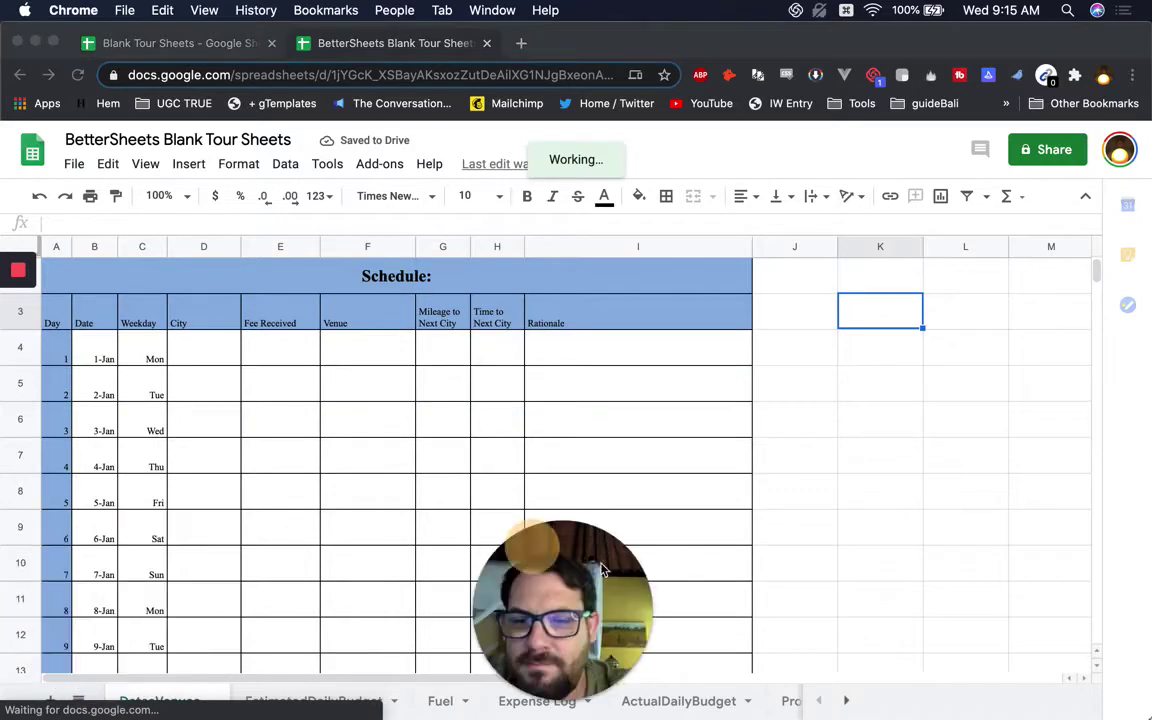
{"action": "scroll", "coordinate": [175, 368], "scroll_direction": "down", "scroll_amount": 3}
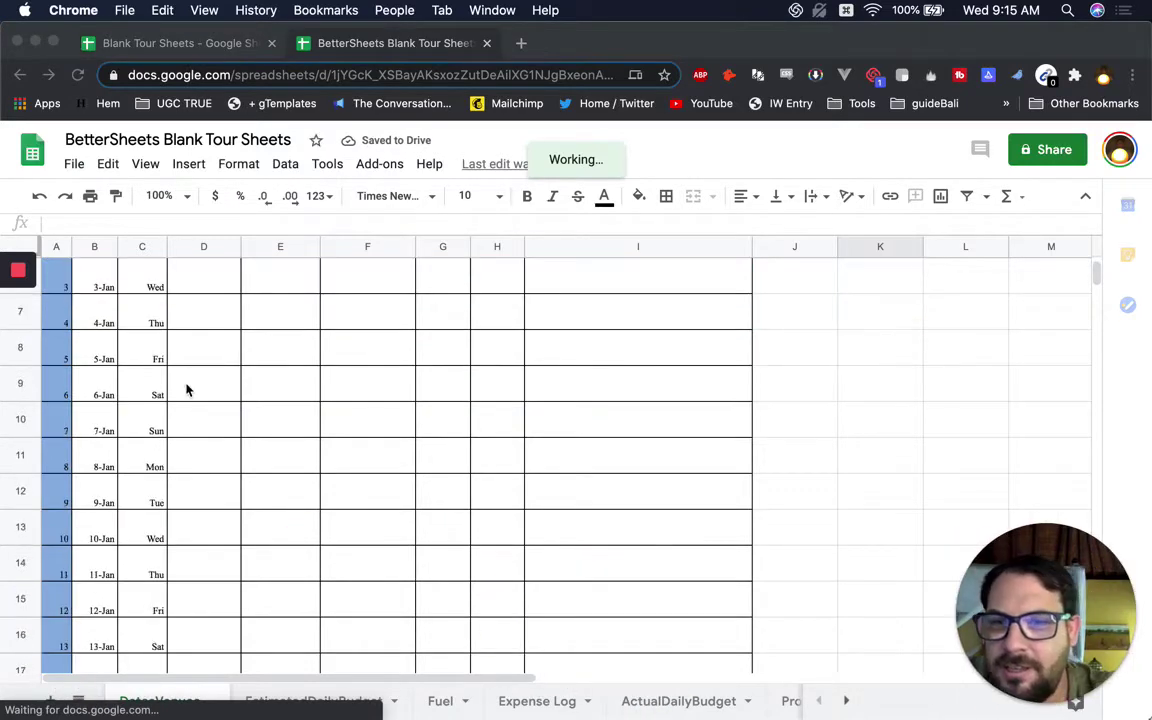
{"action": "scroll", "coordinate": [186, 390], "scroll_direction": "up", "scroll_amount": 5}
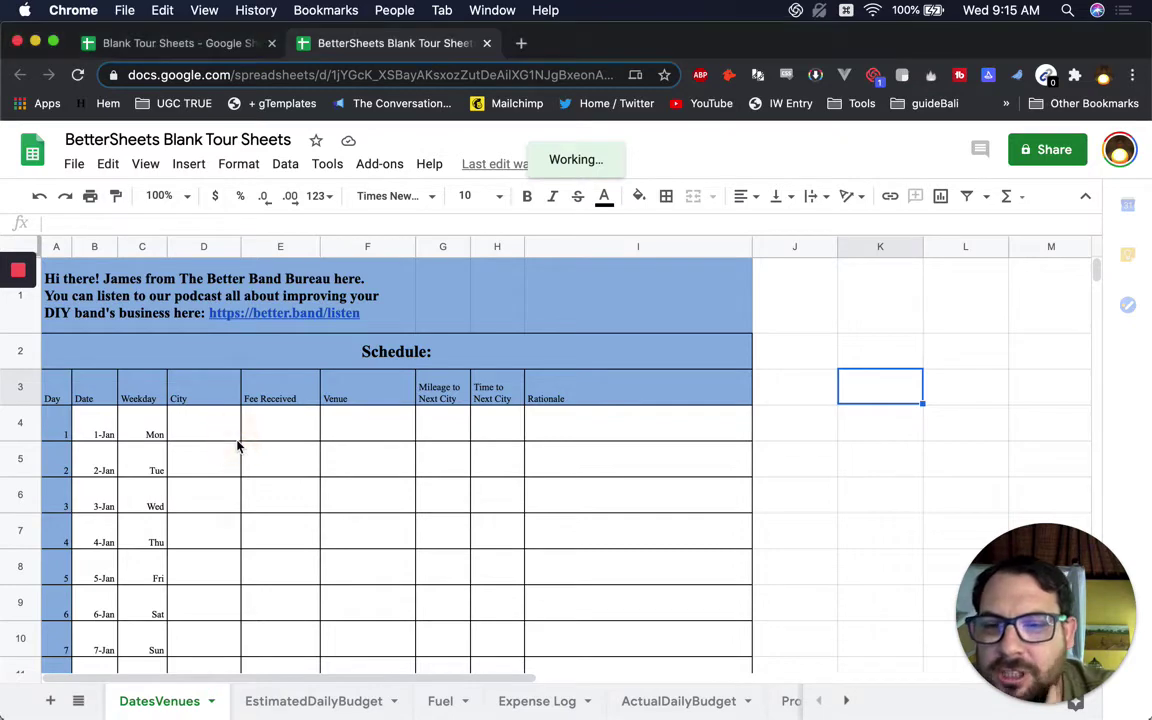
{"action": "scroll", "coordinate": [789, 301], "scroll_direction": "down", "scroll_amount": 10}
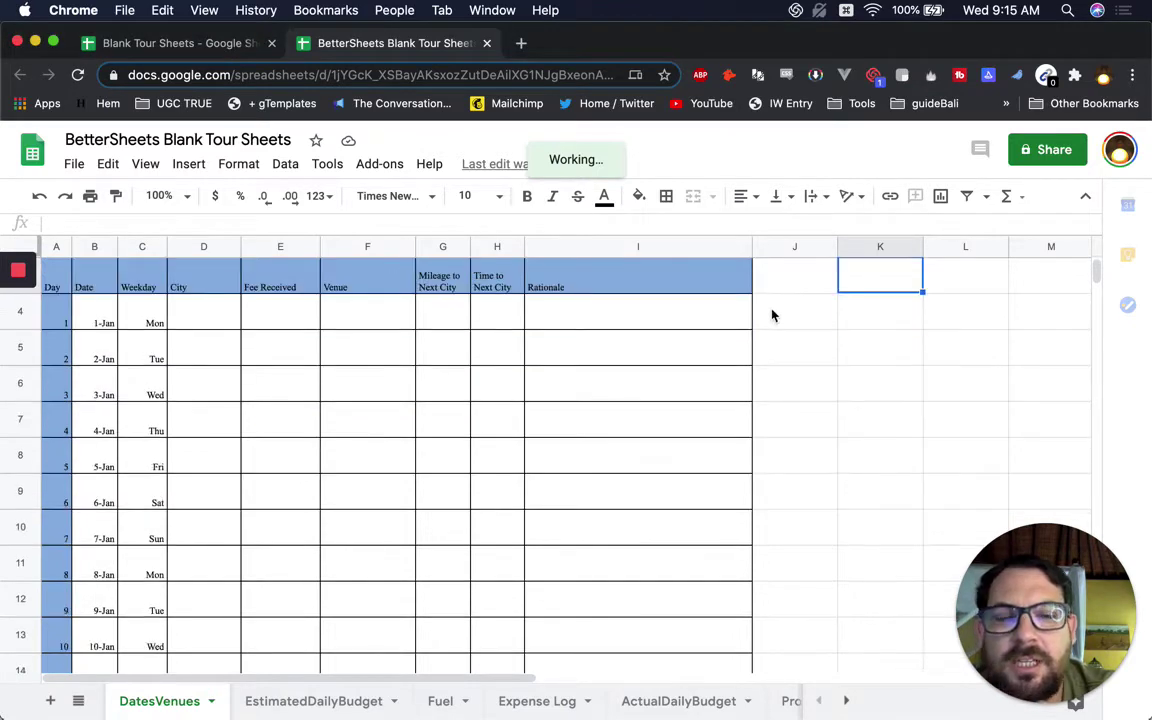
{"action": "scroll", "coordinate": [786, 311], "scroll_direction": "down", "scroll_amount": 5}
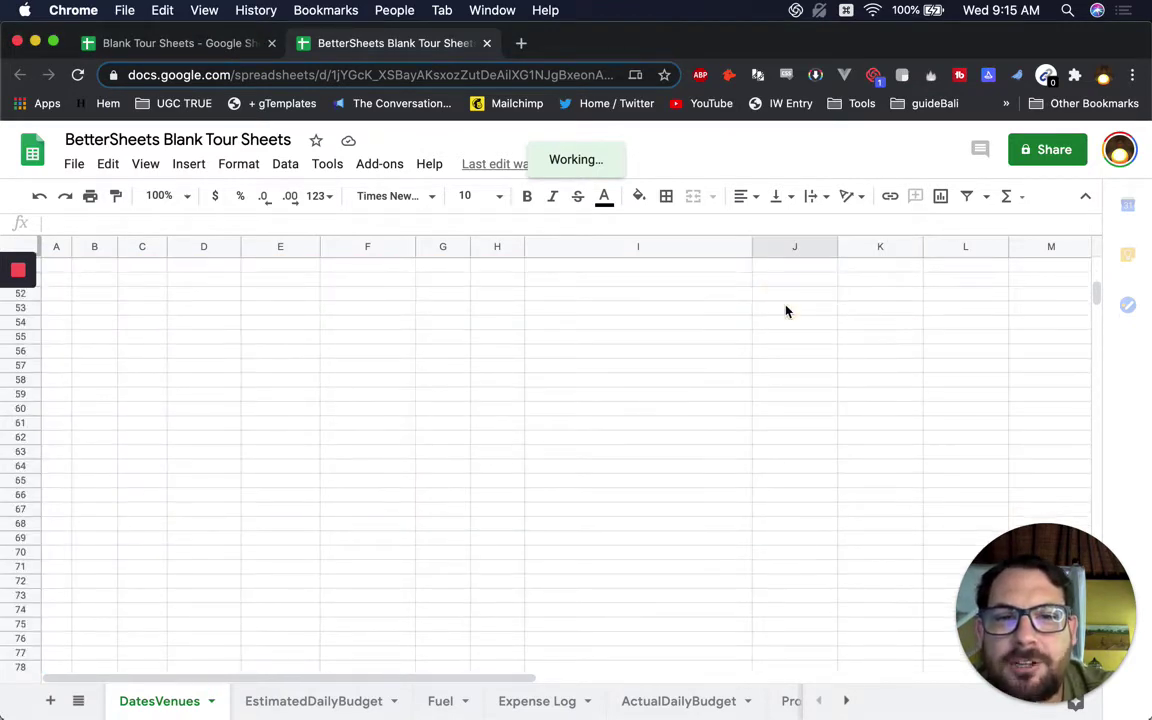
{"action": "scroll", "coordinate": [395, 433], "scroll_direction": "up", "scroll_amount": 2}
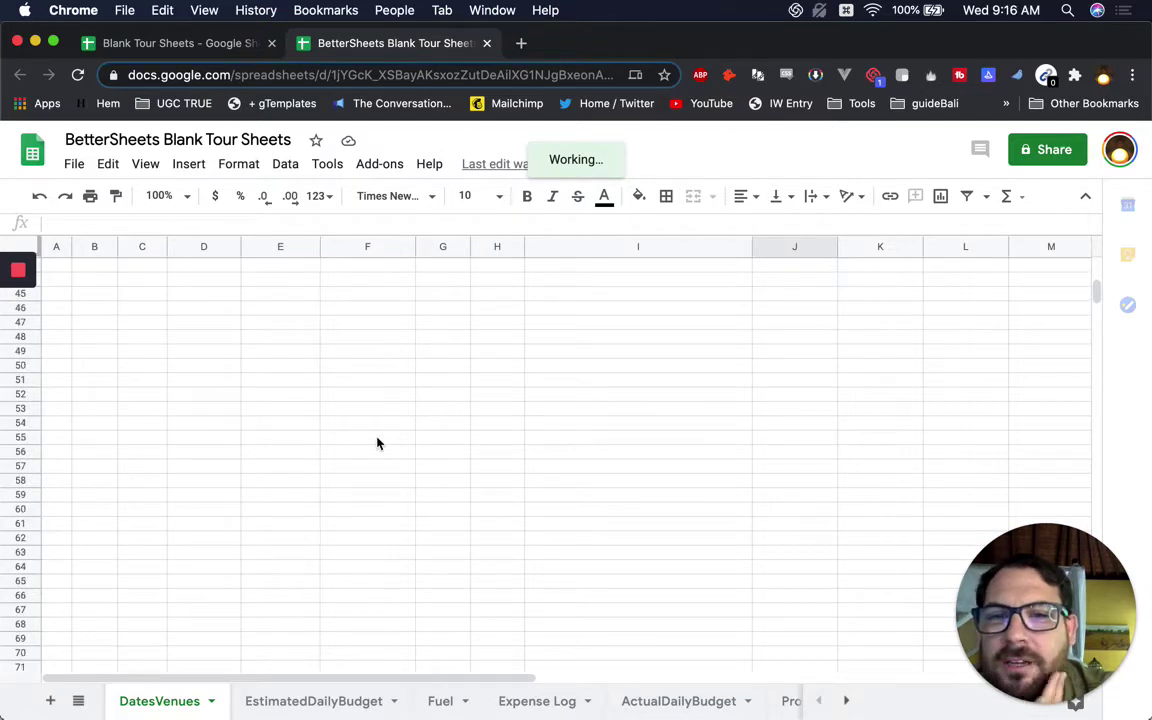
{"action": "scroll", "coordinate": [377, 443], "scroll_direction": "up", "scroll_amount": 4}
{"action": "scroll", "coordinate": [377, 443], "scroll_direction": "up", "scroll_amount": 4}
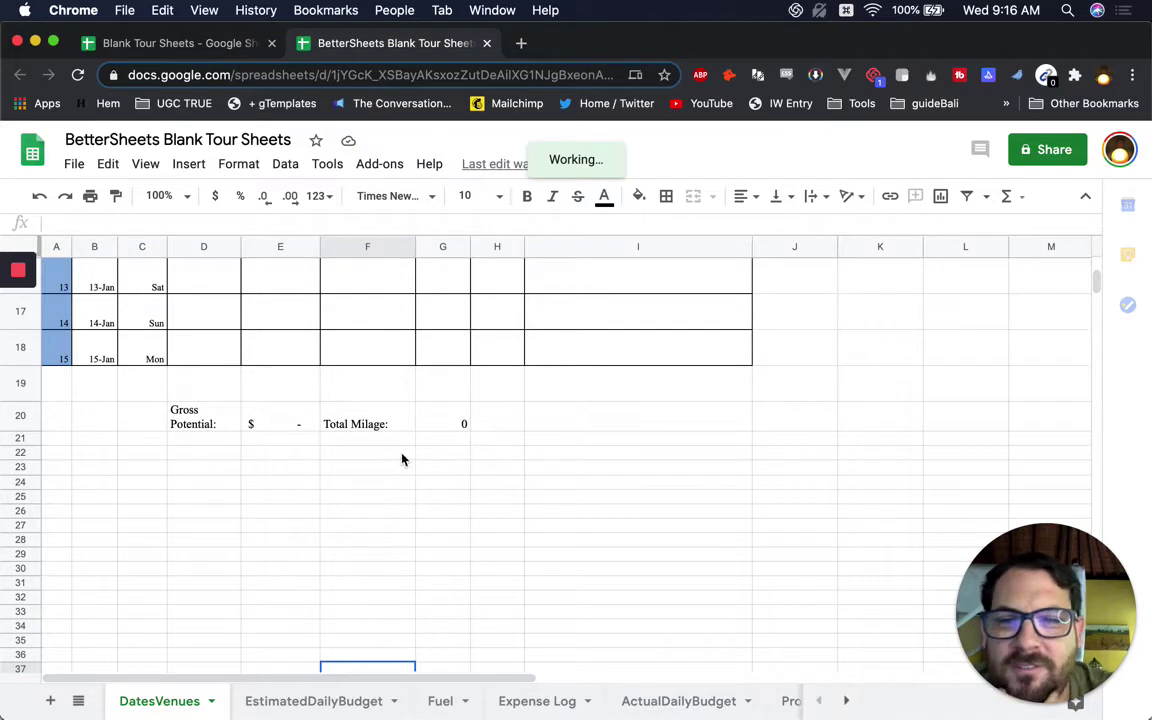
{"action": "scroll", "coordinate": [435, 419], "scroll_direction": "up", "scroll_amount": 1}
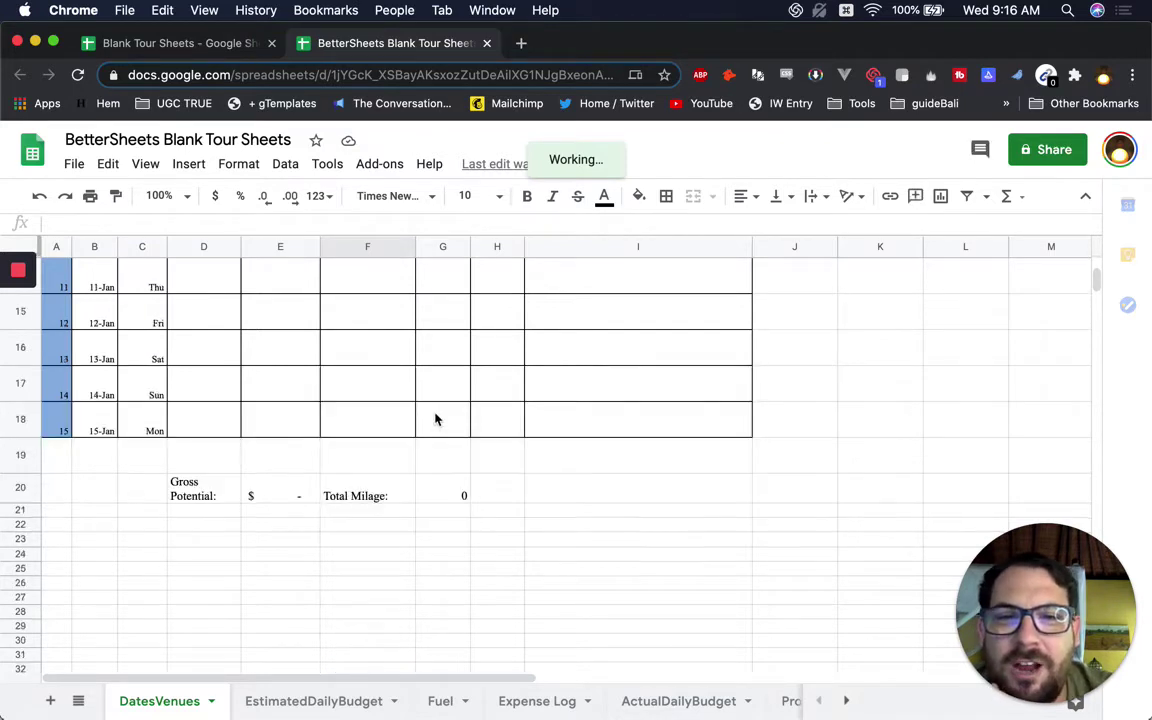
{"action": "scroll", "coordinate": [464, 386], "scroll_direction": "up", "scroll_amount": 2}
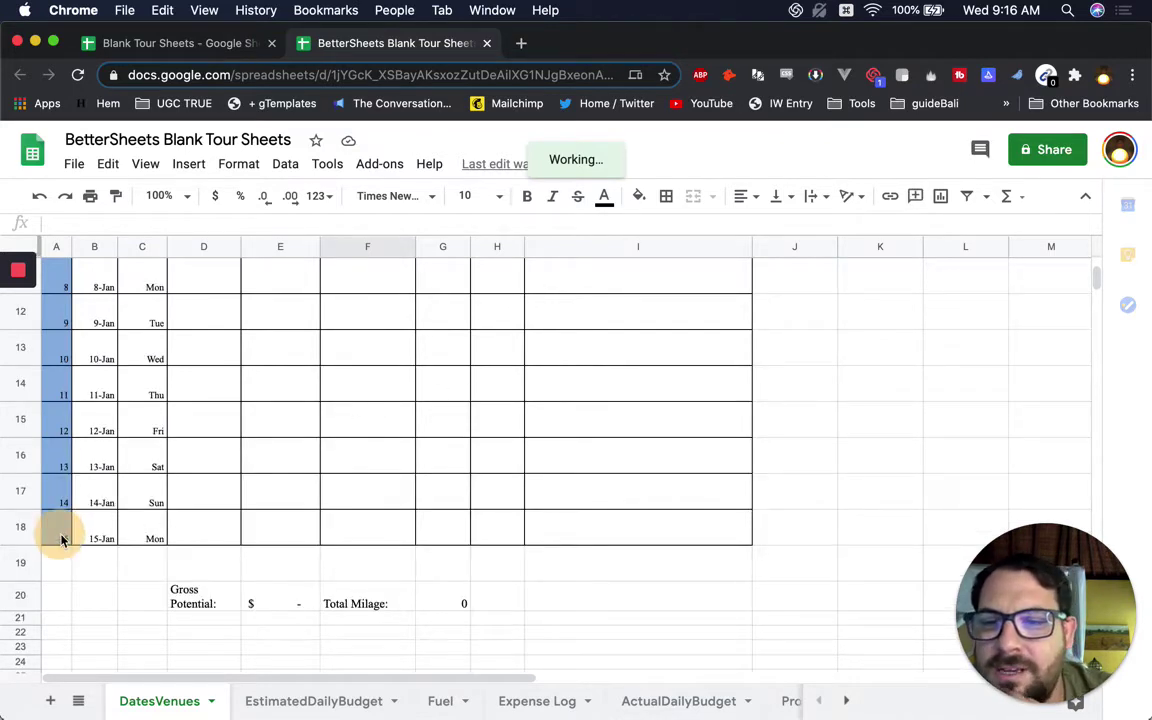
{"action": "left_click", "coordinate": [200, 528]}
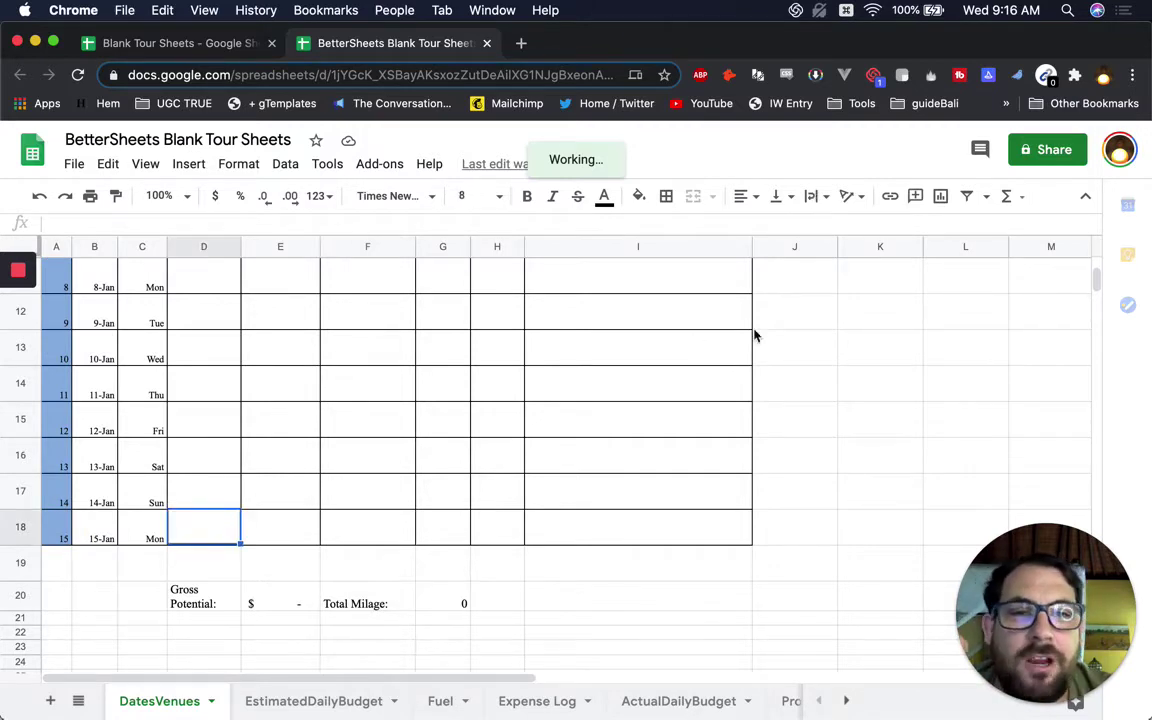
{"action": "left_click", "coordinate": [679, 320]}
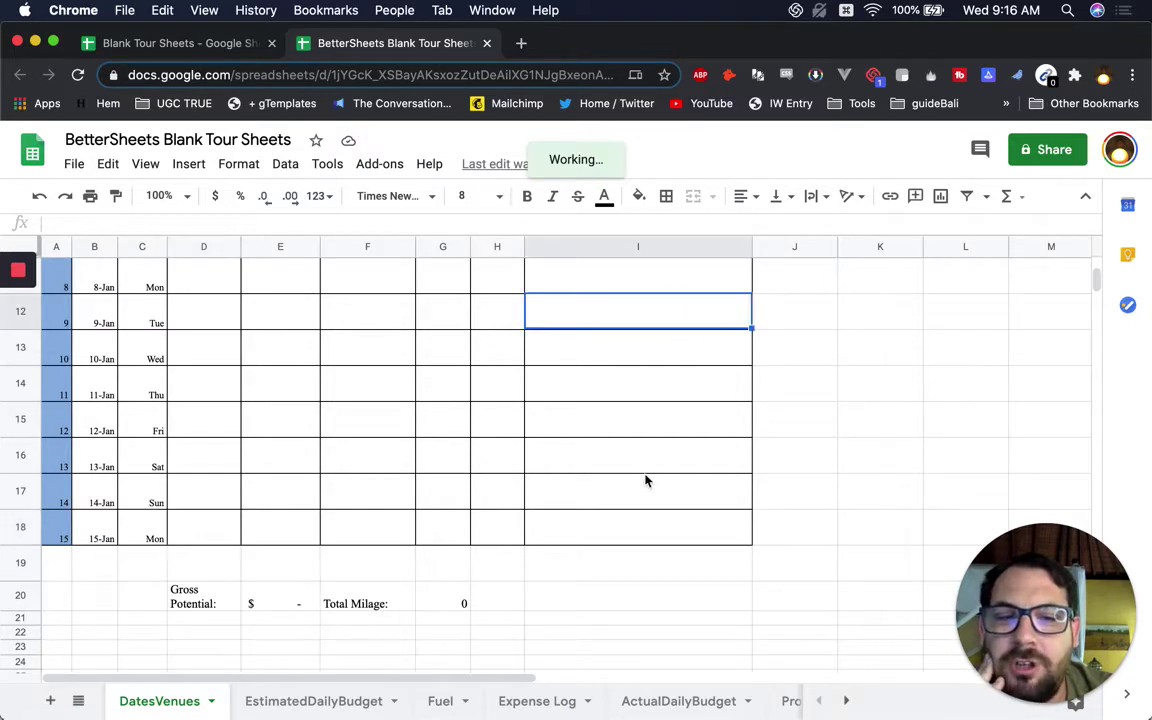
{"action": "scroll", "coordinate": [645, 481], "scroll_direction": "down", "scroll_amount": 3}
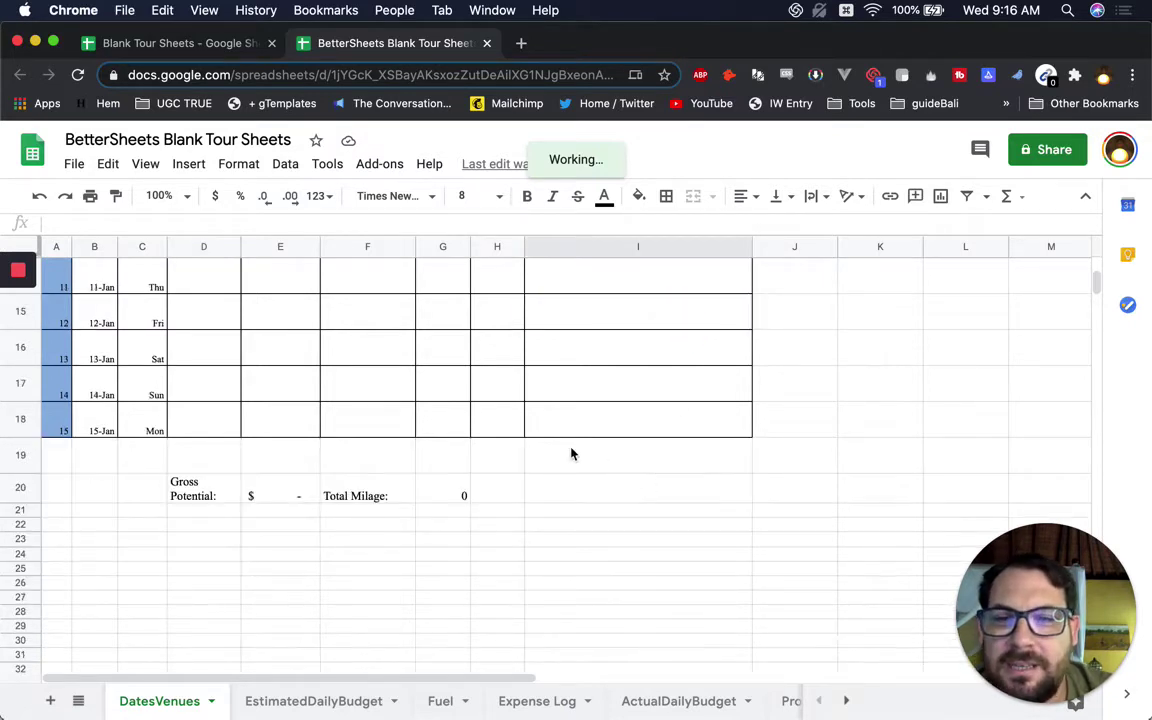
{"action": "scroll", "coordinate": [572, 454], "scroll_direction": "down", "scroll_amount": 20}
{"action": "scroll", "coordinate": [571, 454], "scroll_direction": "down", "scroll_amount": 20}
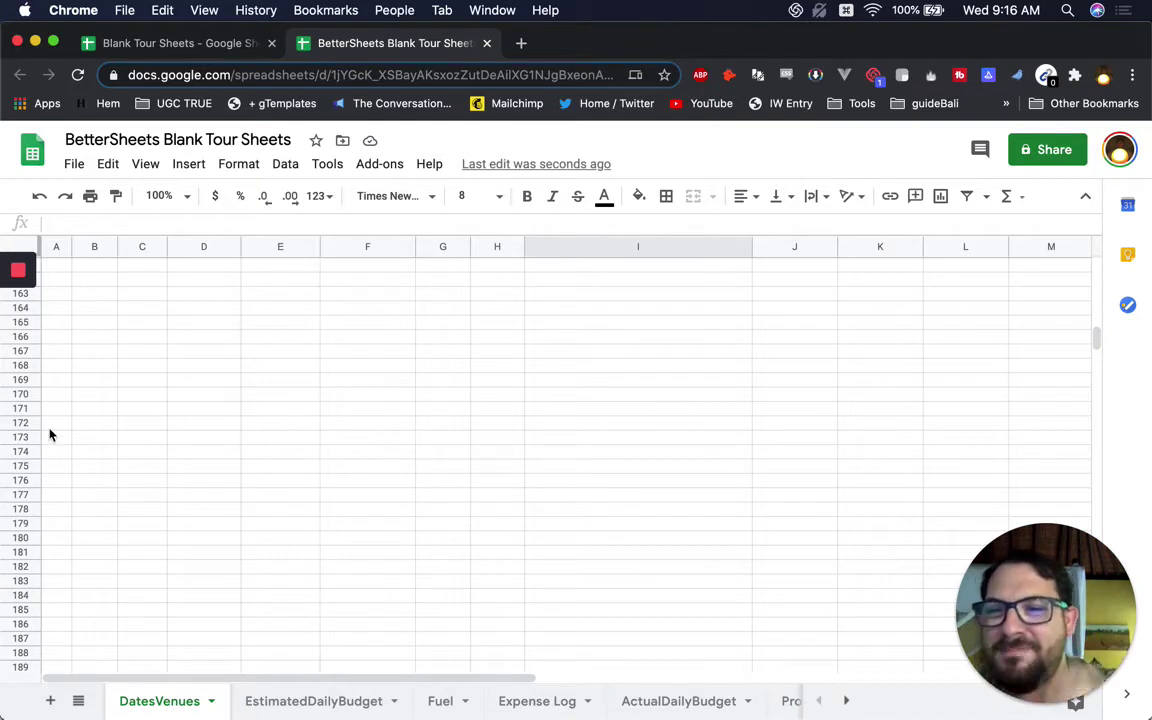
{"action": "scroll", "coordinate": [234, 457], "scroll_direction": "up", "scroll_amount": 20}
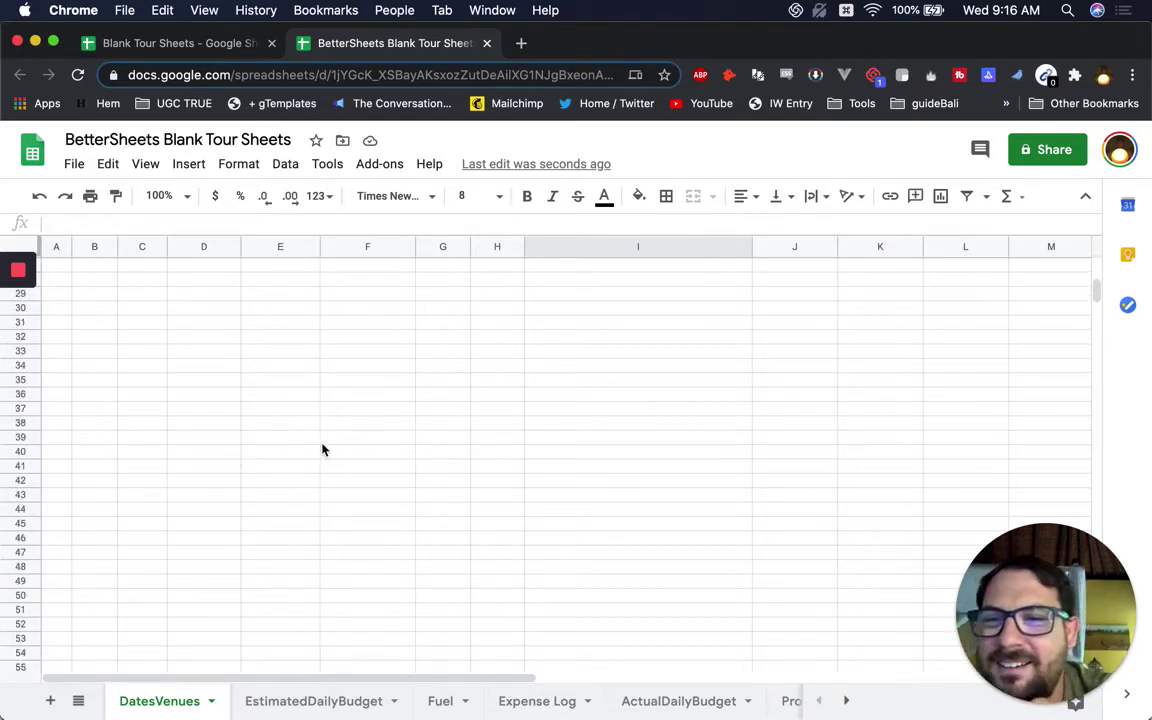
{"action": "scroll", "coordinate": [322, 450], "scroll_direction": "up", "scroll_amount": 6}
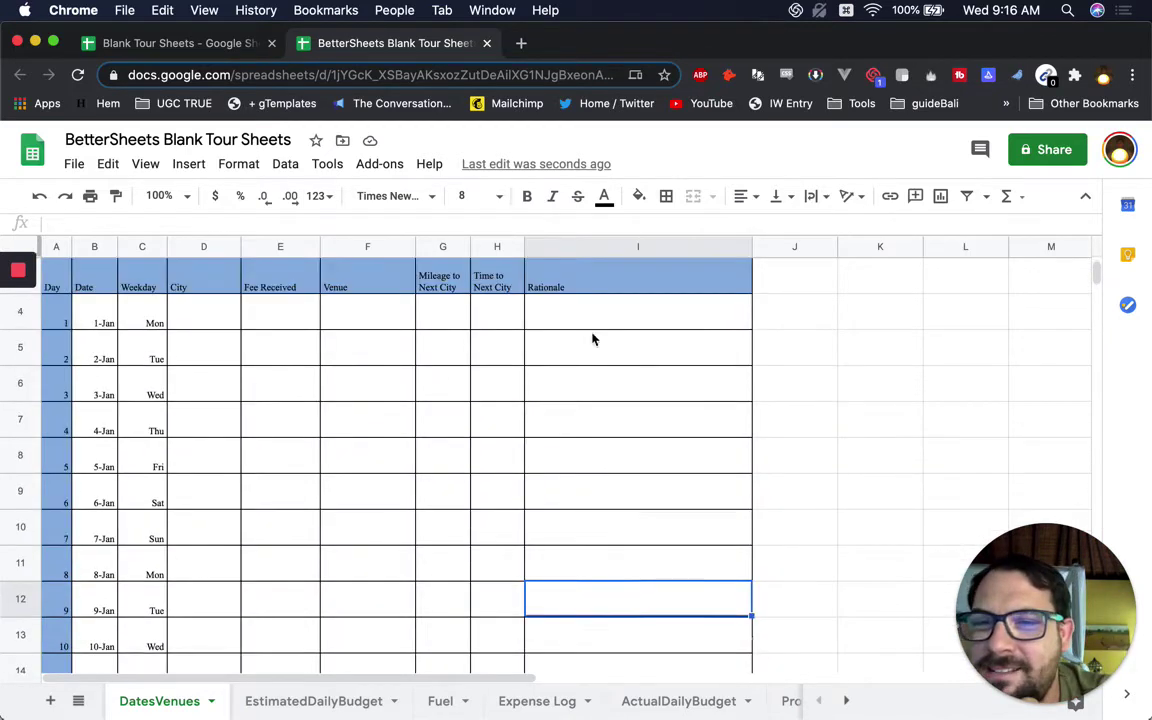
{"action": "scroll", "coordinate": [789, 245], "scroll_direction": "up", "scroll_amount": 2}
- Delete the empty columns J through Z
{"action": "left_click", "coordinate": [786, 246]}
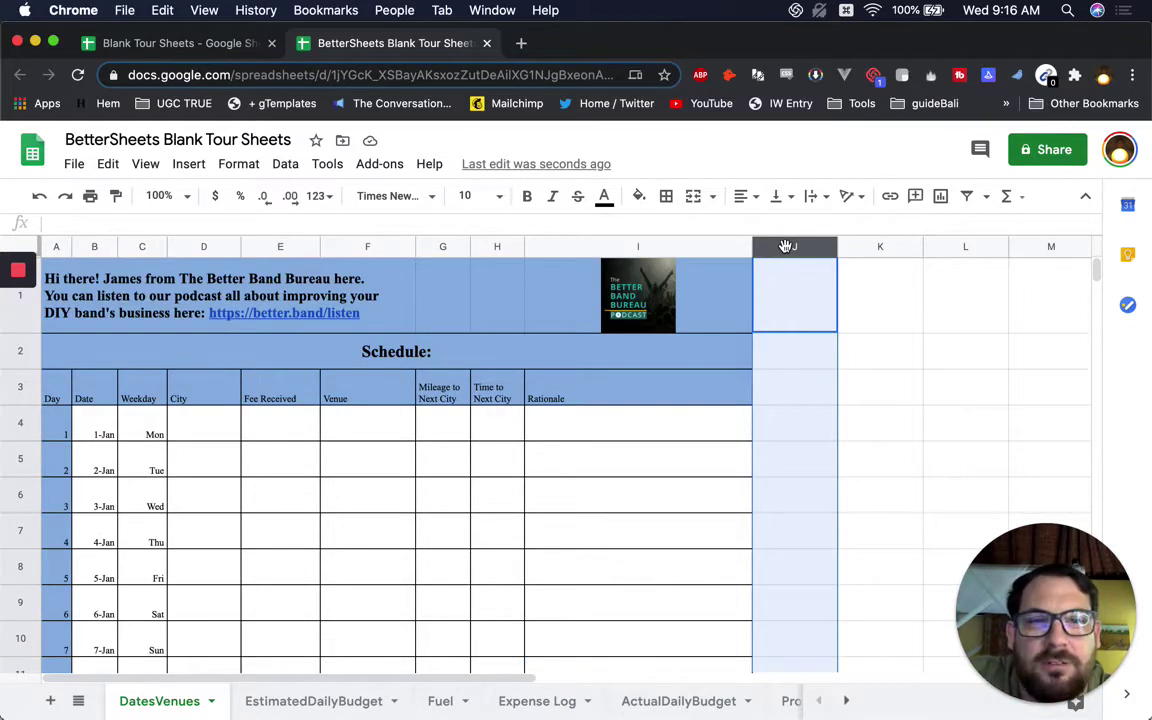
{"action": "key", "text": "super+shift+Right"}
{"action": "right_click", "coordinate": [785, 246]}
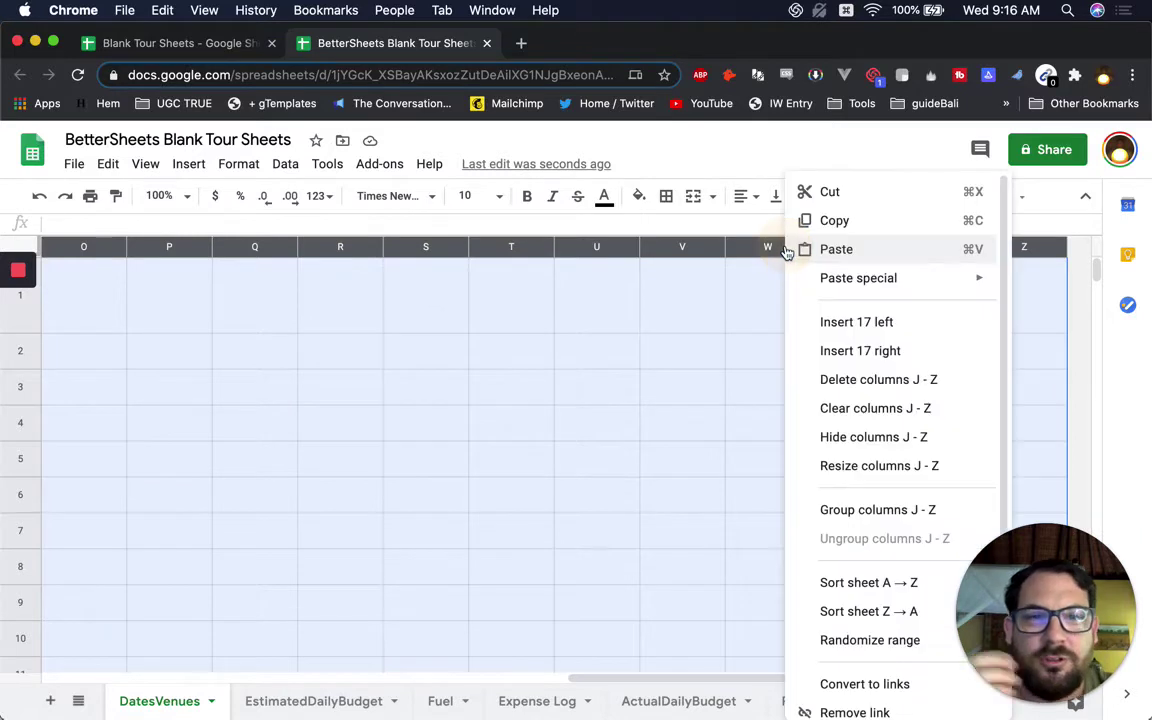
{"action": "left_click", "coordinate": [842, 388]}
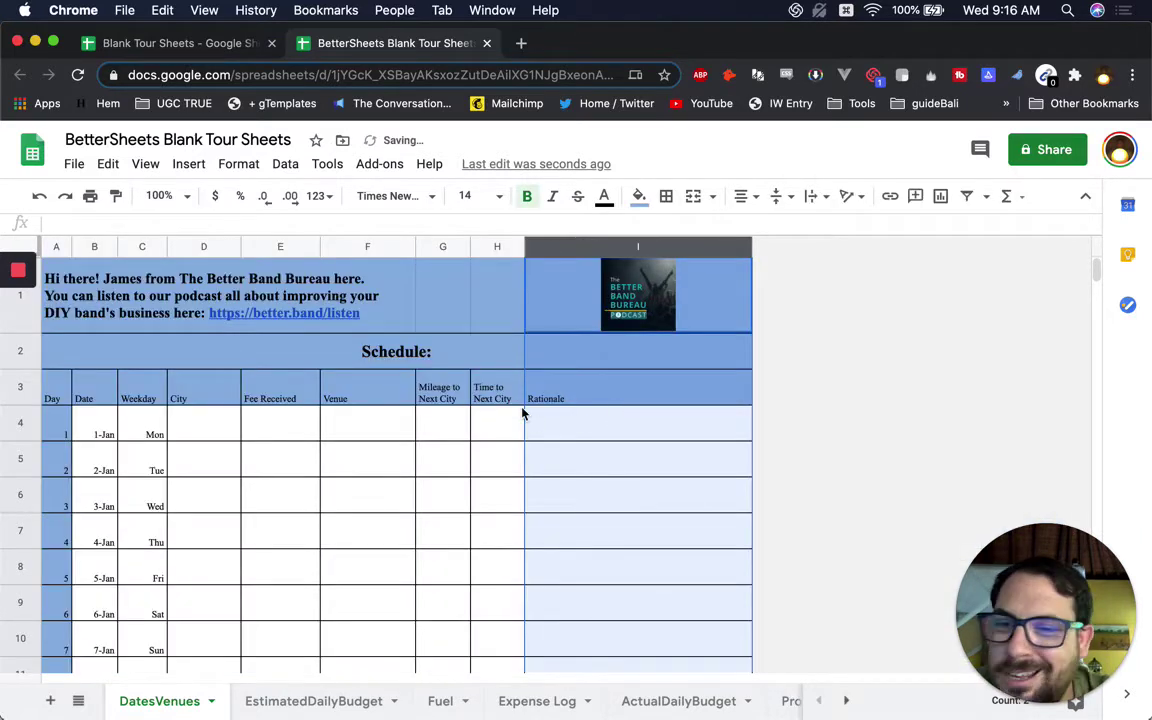
- Check the Gross Potential sum in E20 and the Total Milage label in row 20
{"action": "scroll", "coordinate": [334, 399], "scroll_direction": "down", "scroll_amount": 4}
{"action": "scroll", "coordinate": [330, 400], "scroll_direction": "down", "scroll_amount": 5}
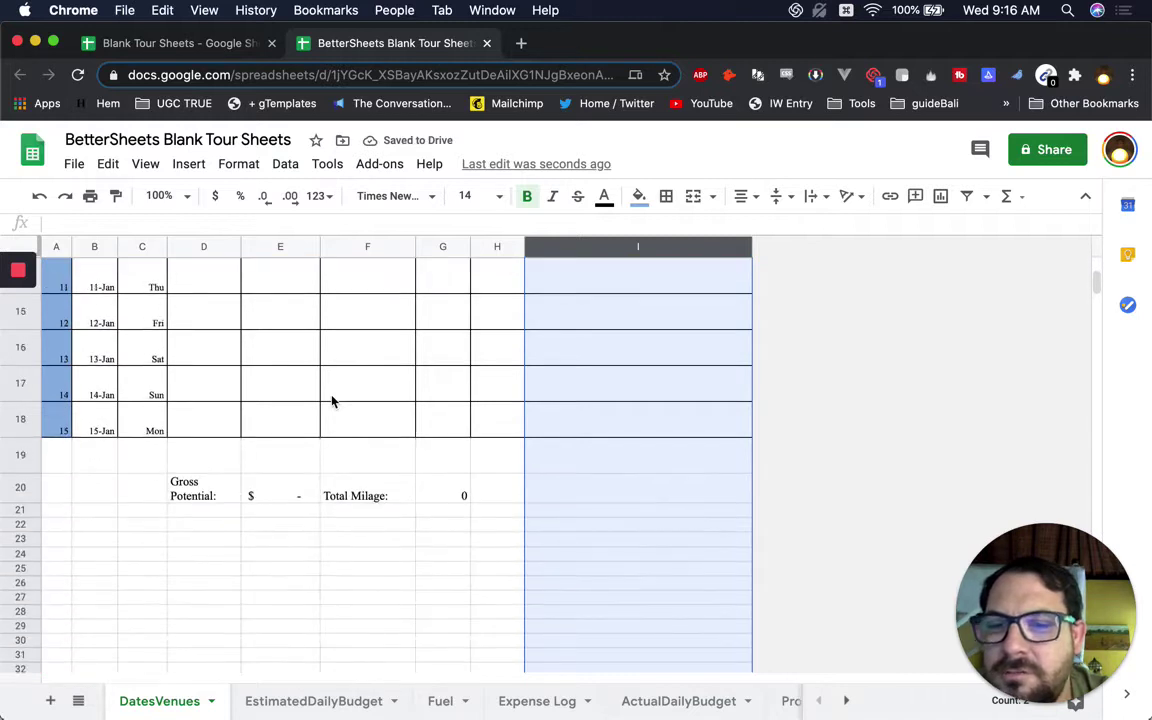
{"action": "left_click", "coordinate": [205, 410]}
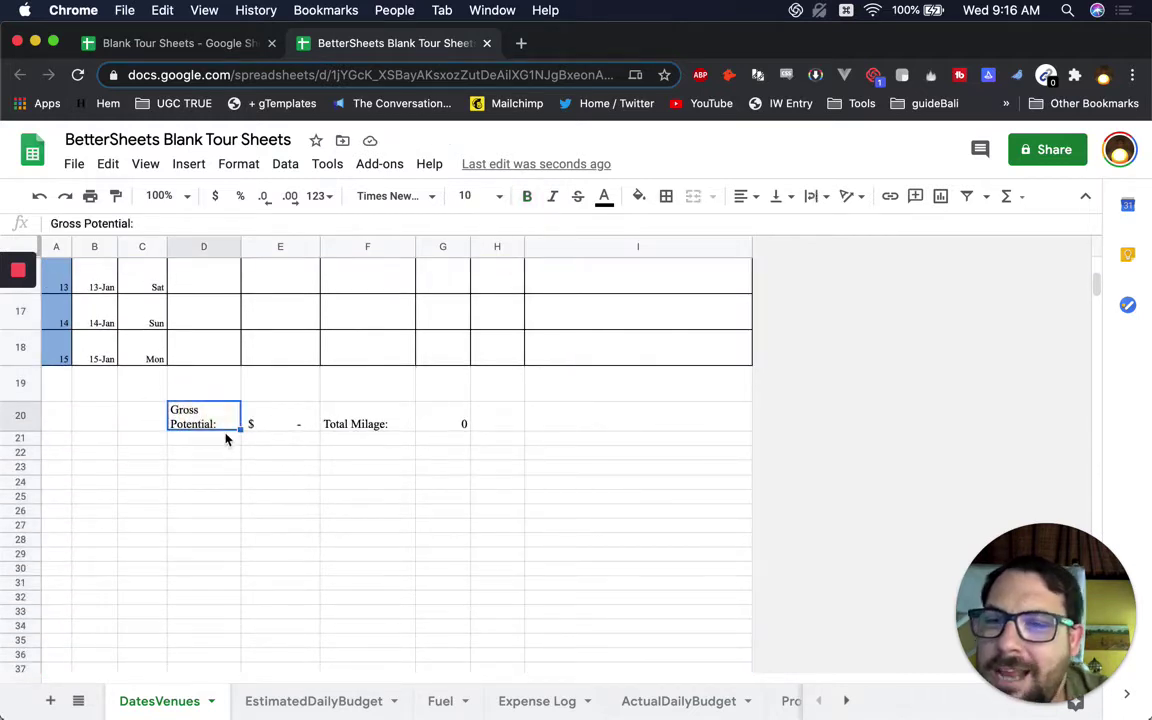
{"action": "left_click", "coordinate": [300, 420]}
{"action": "left_click", "coordinate": [365, 424]}
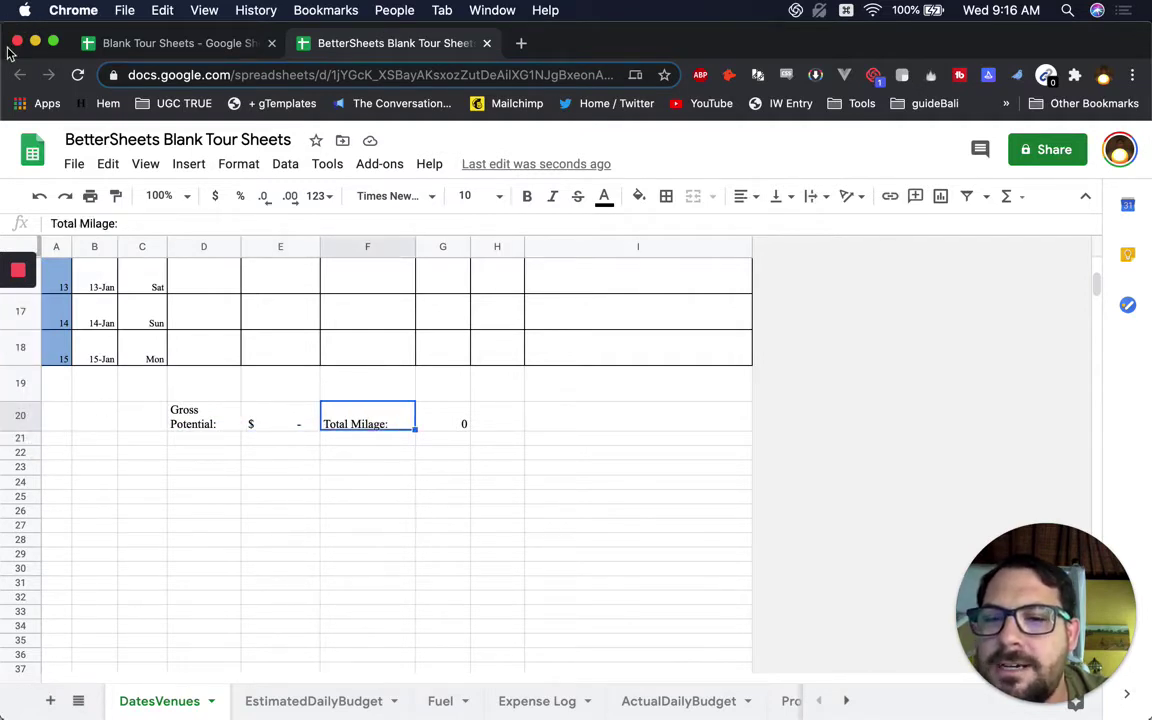
- Delete the empty rows 21 through 999 below the totals row
{"action": "left_click", "coordinate": [20, 467]}
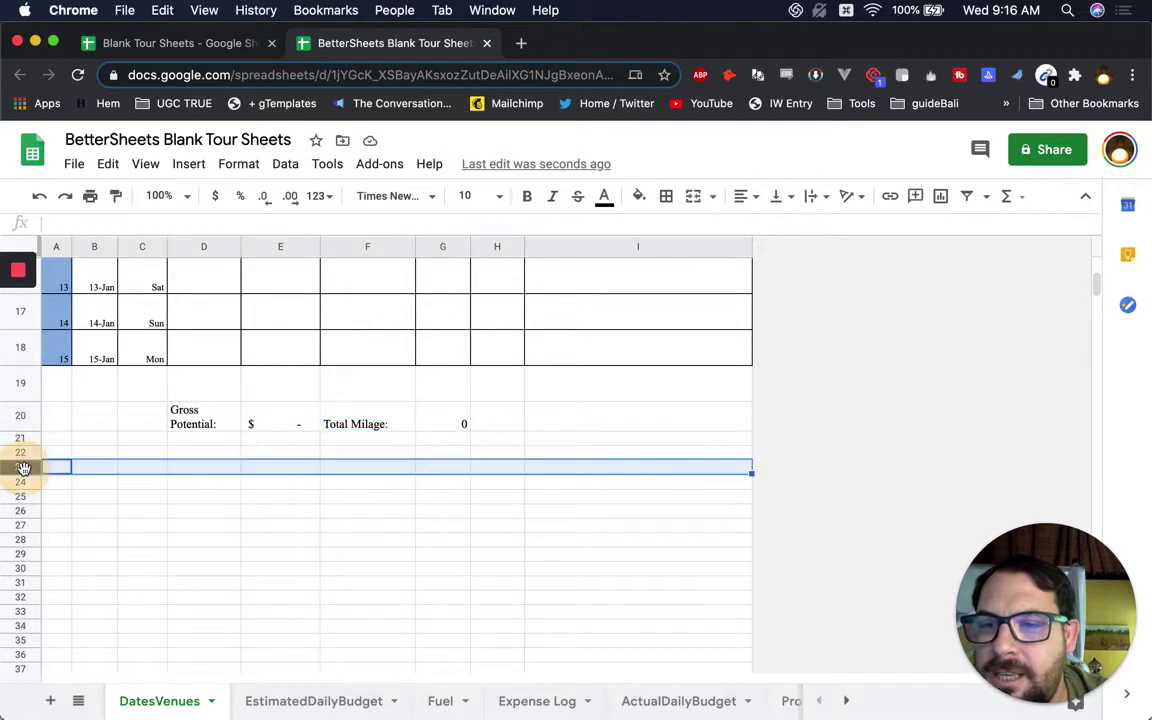
{"action": "scroll", "coordinate": [24, 470], "scroll_direction": "up", "scroll_amount": 1}
{"action": "scroll", "coordinate": [27, 475], "scroll_direction": "up", "scroll_amount": 1}
{"action": "left_click", "coordinate": [26, 582]}
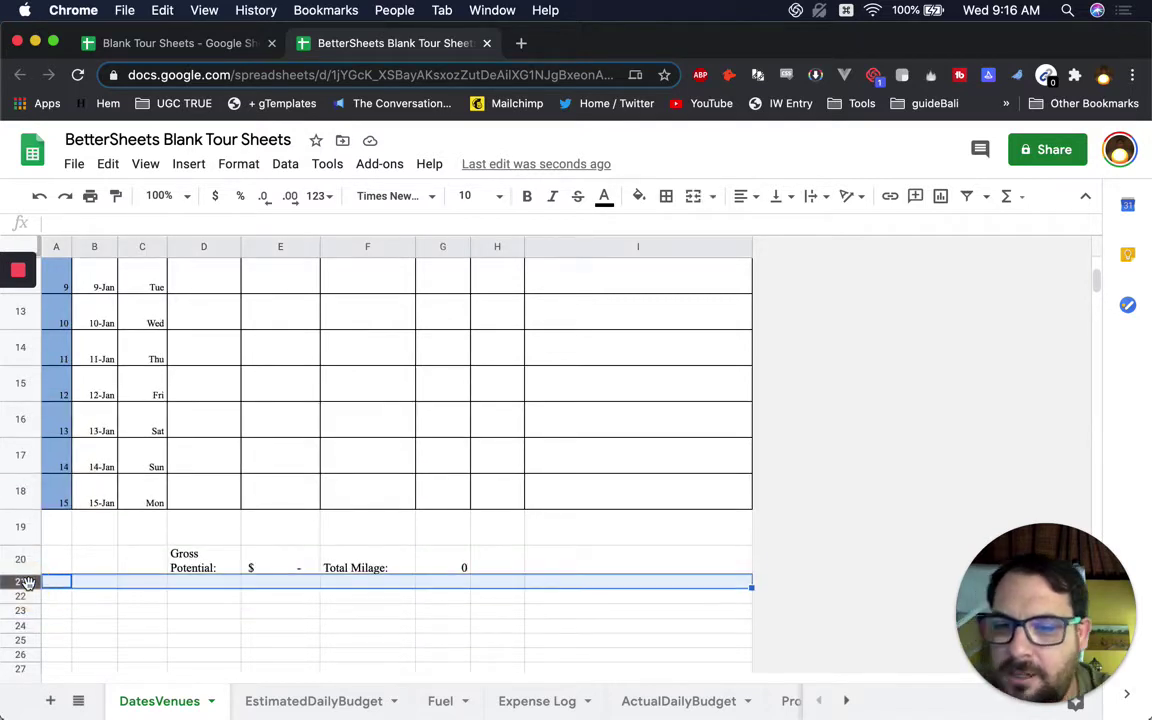
{"action": "key", "text": "super+shift+Down"}
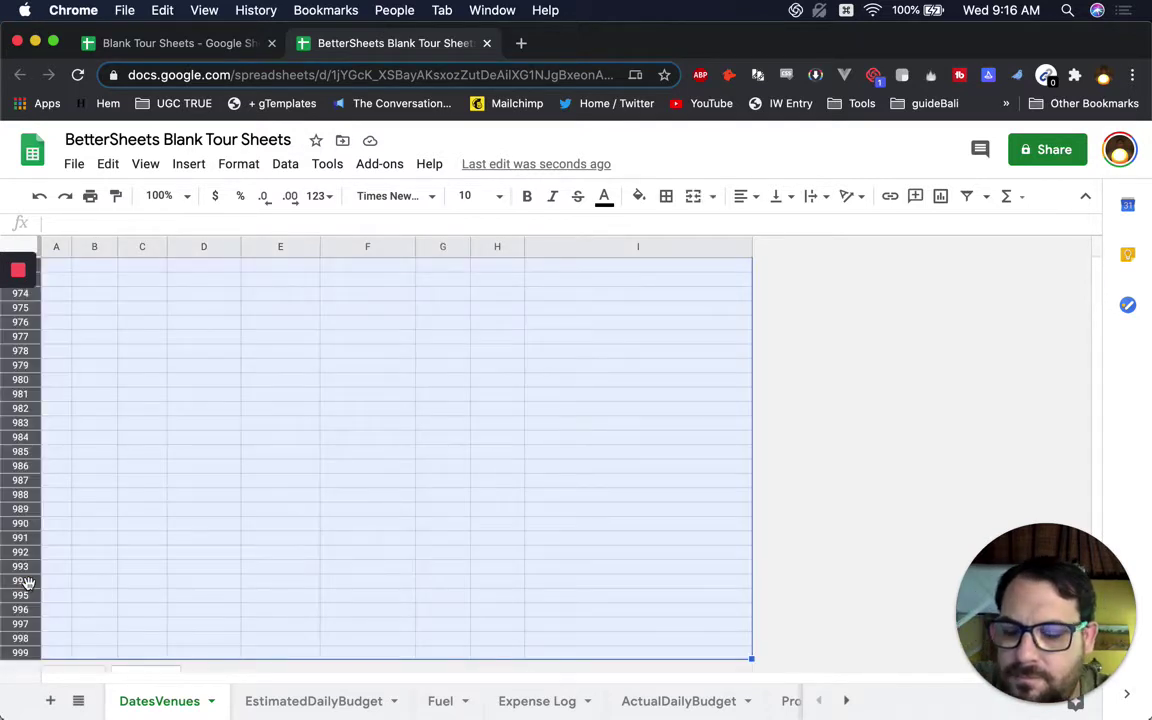
{"action": "right_click", "coordinate": [26, 582]}
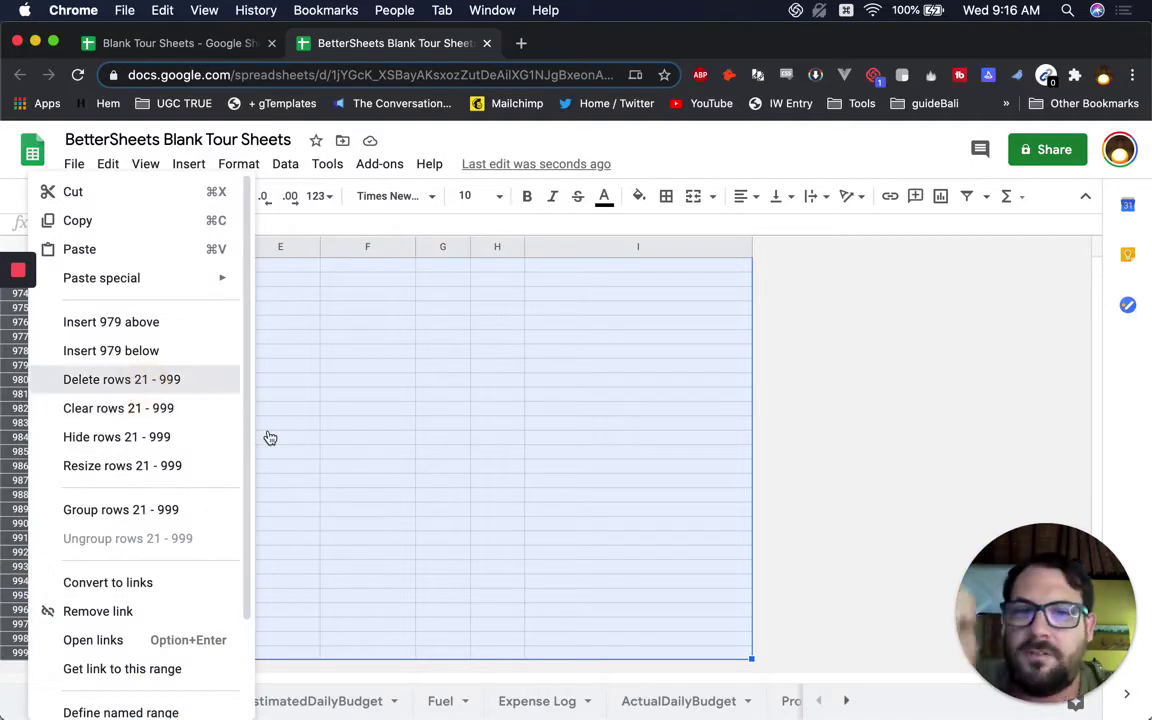
{"action": "key", "text": "Return"}
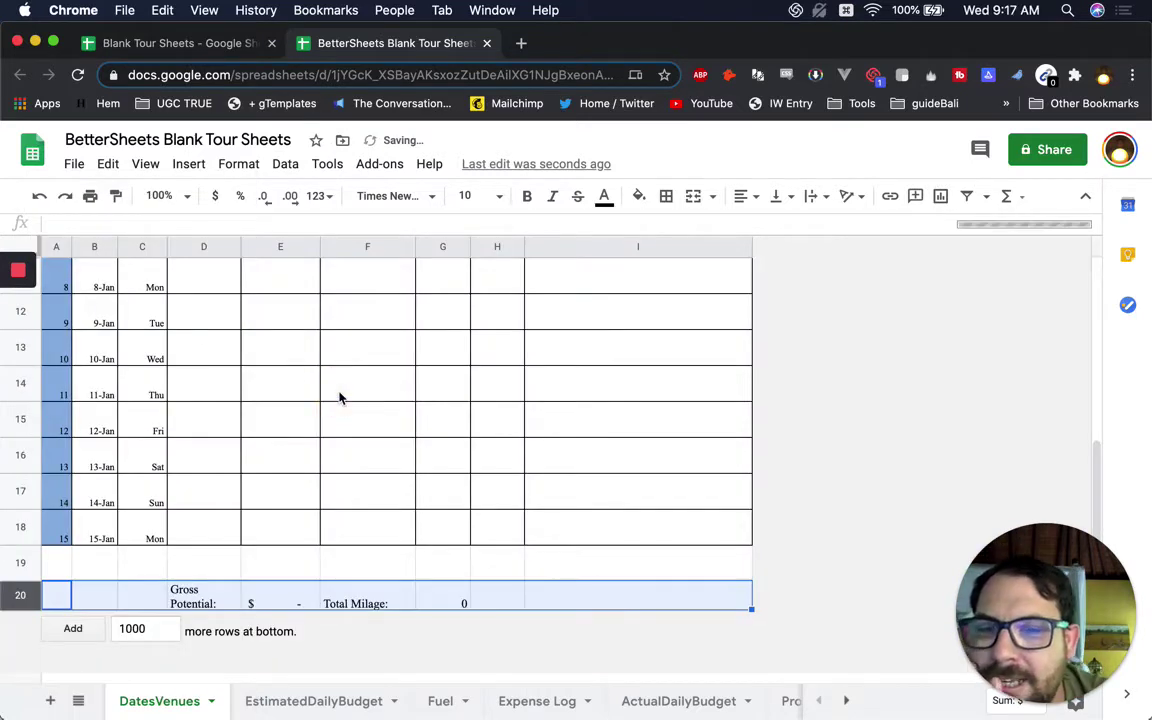
{"action": "left_click", "coordinate": [340, 398]}
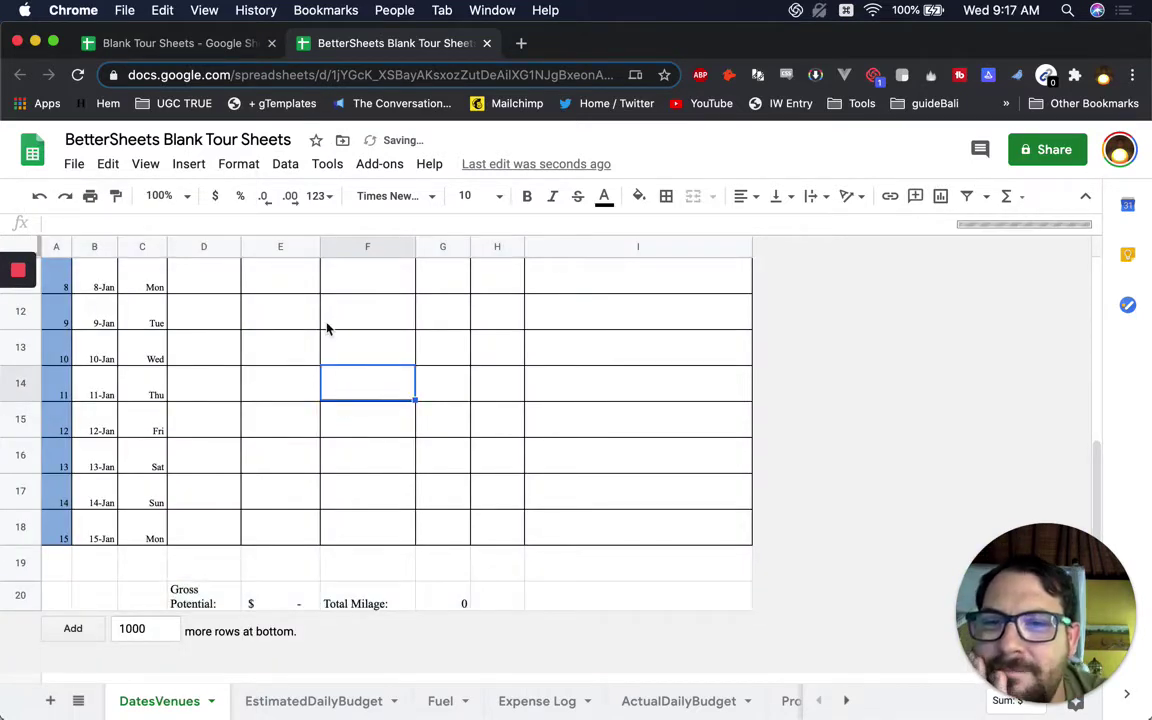
{"action": "scroll", "coordinate": [326, 328], "scroll_direction": "up", "scroll_amount": 10}
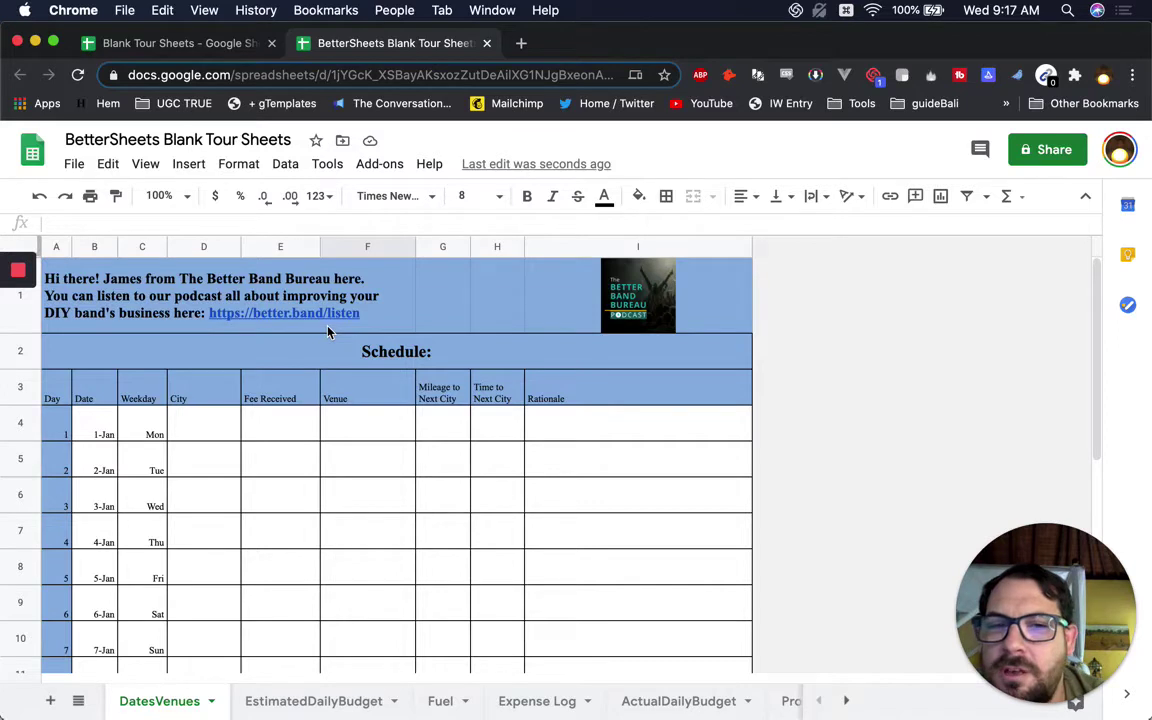
- Turn off the sheet gridlines from the View menu
{"action": "left_click", "coordinate": [148, 166]}
{"action": "mouse_move", "coordinate": [188, 164]}
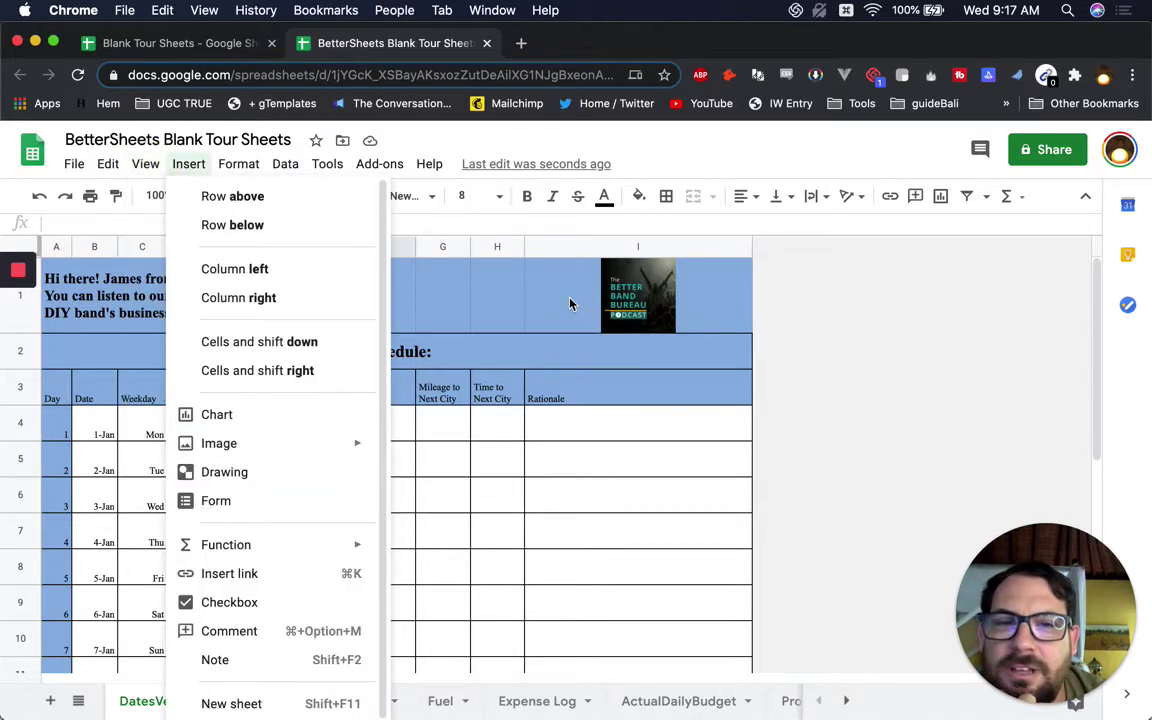
{"action": "left_click", "coordinate": [570, 304]}
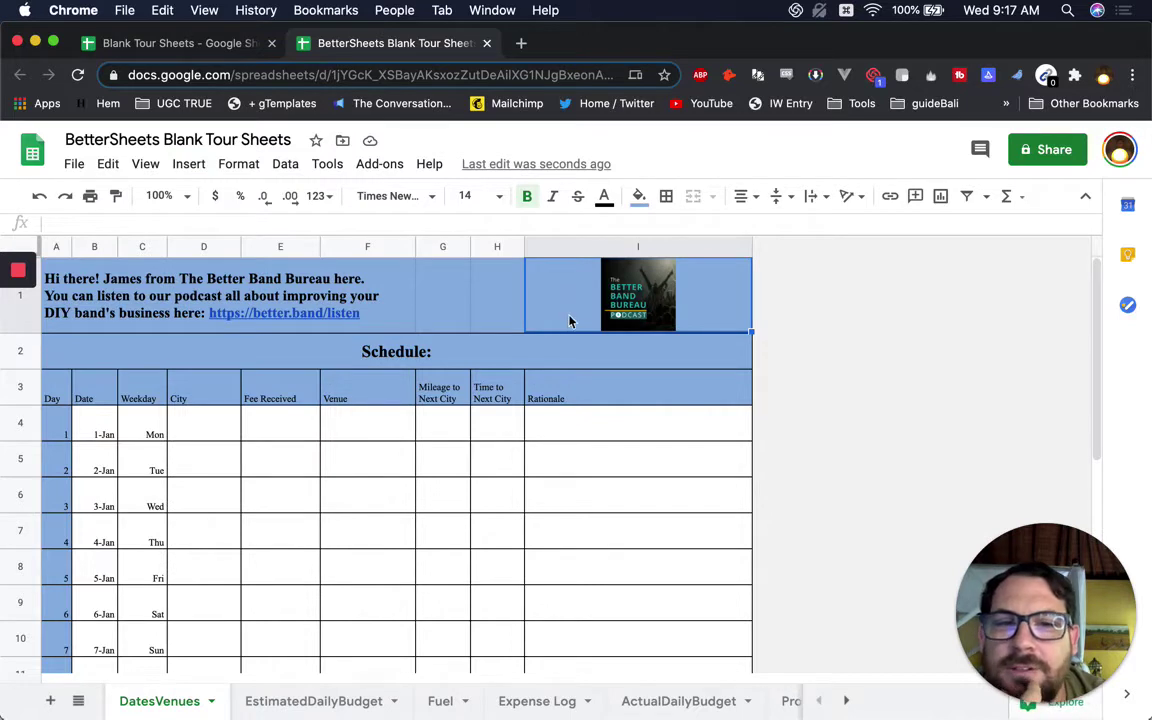
{"action": "left_click", "coordinate": [145, 165]}
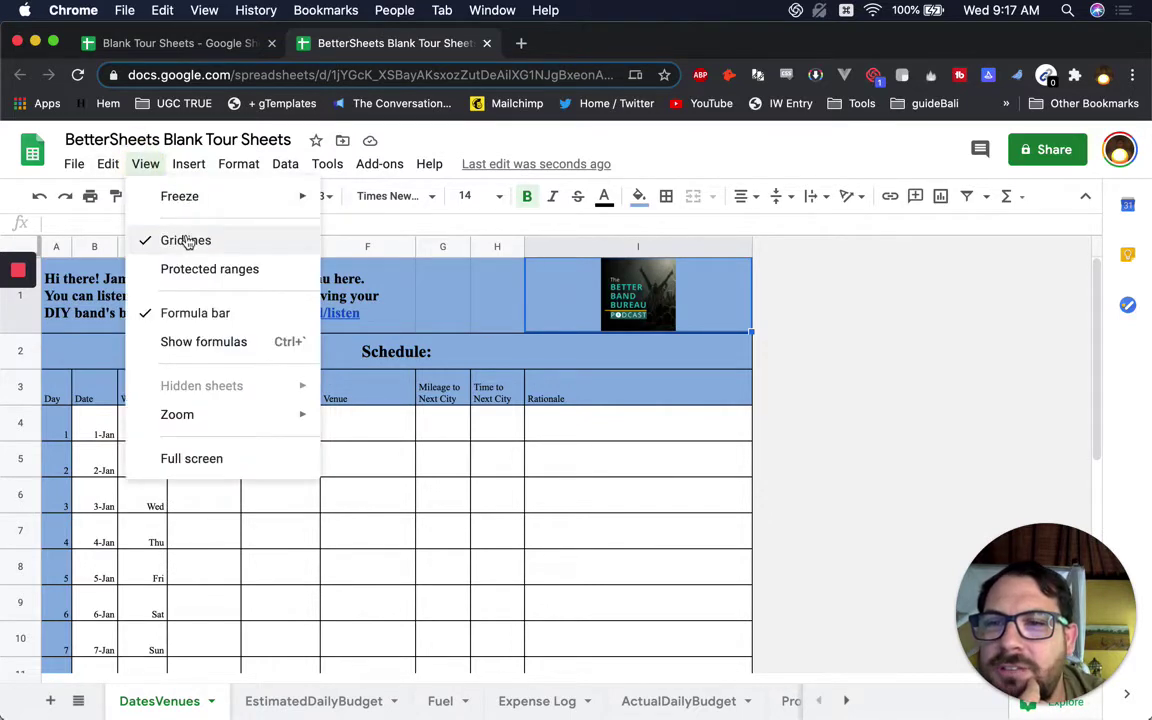
{"action": "left_click", "coordinate": [595, 400]}
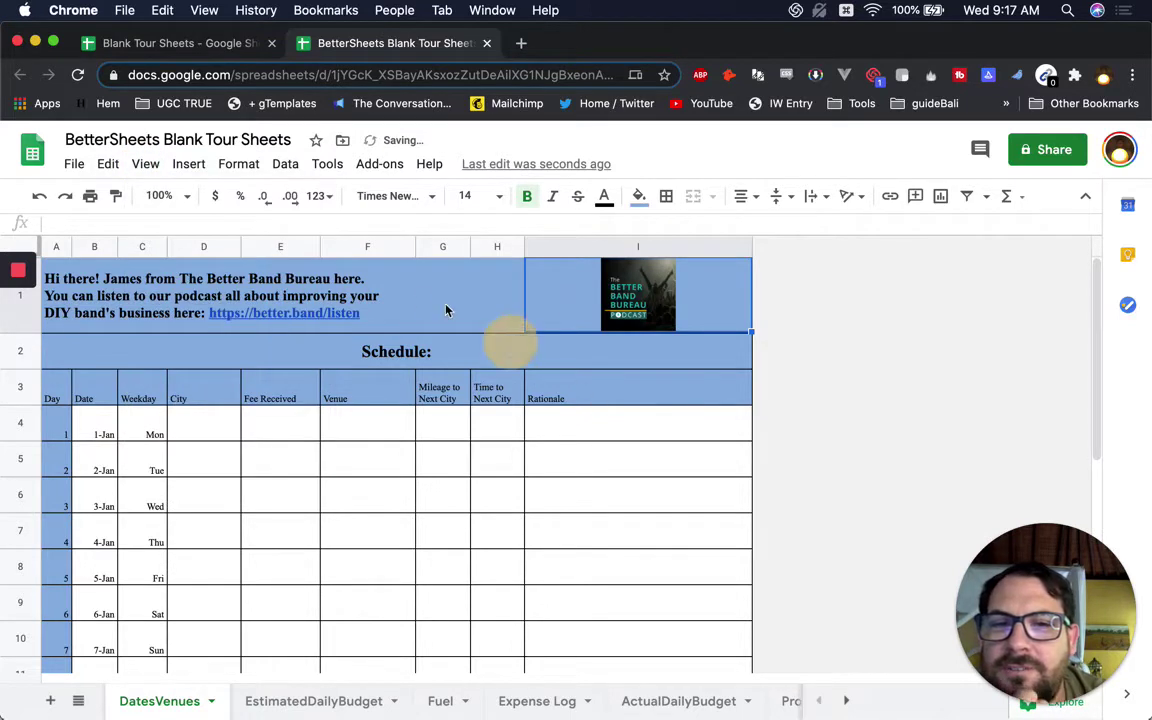
- Inspect the Schedule banner, cell E4, the logo cell I1 and the greeting row cells
{"action": "left_click", "coordinate": [510, 345]}
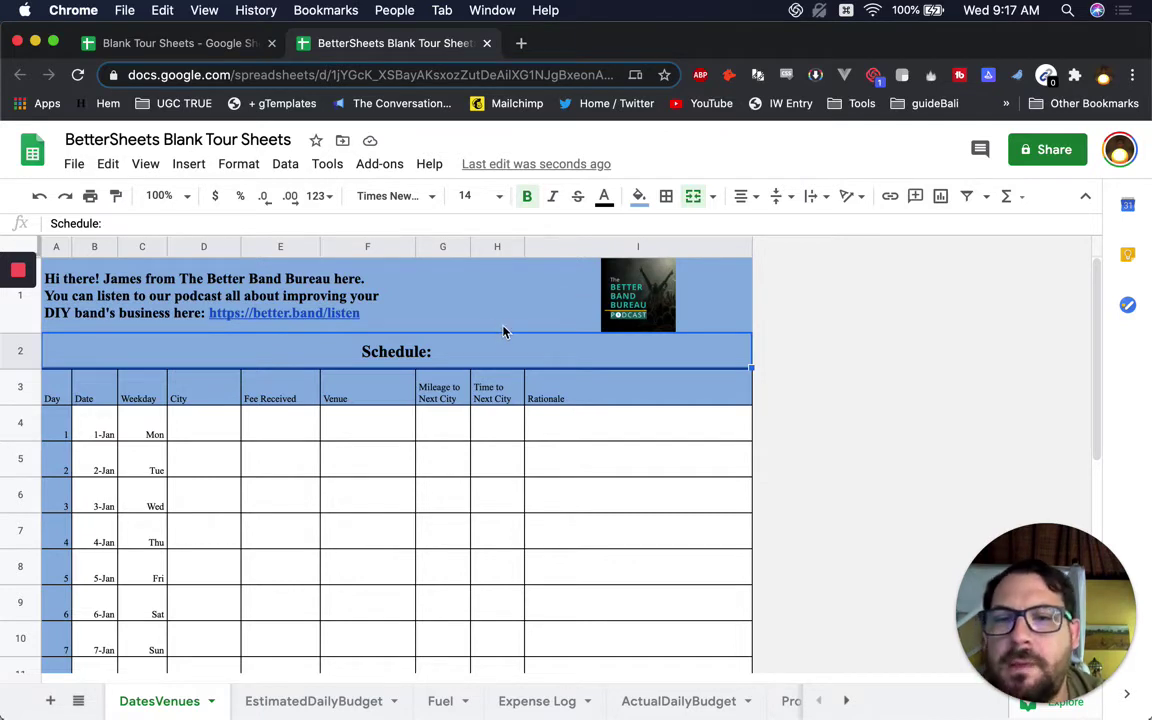
{"action": "left_click", "coordinate": [272, 425]}
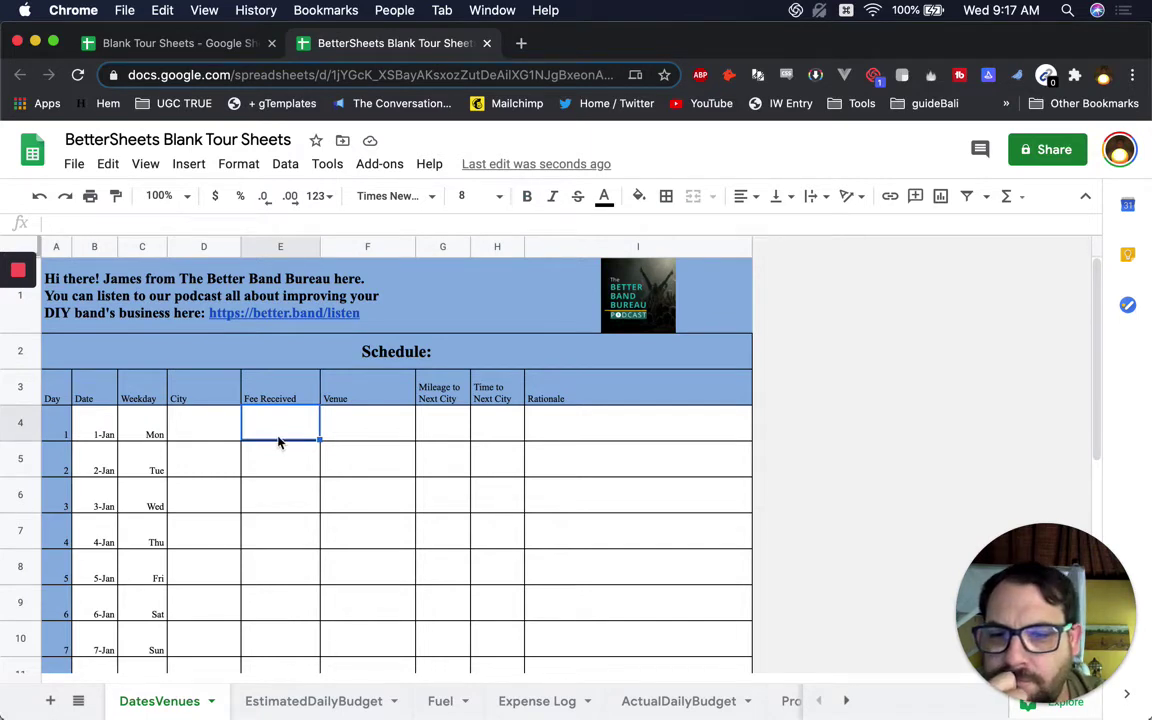
{"action": "left_click", "coordinate": [558, 293]}
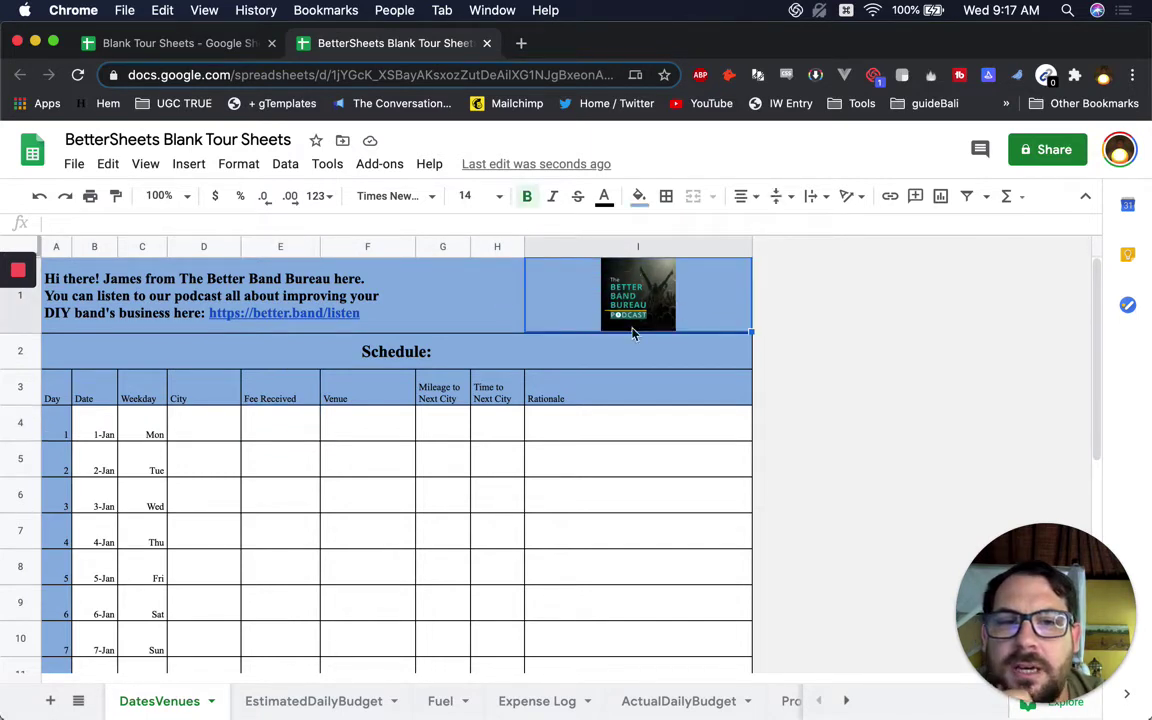
{"action": "left_click", "coordinate": [300, 318]}
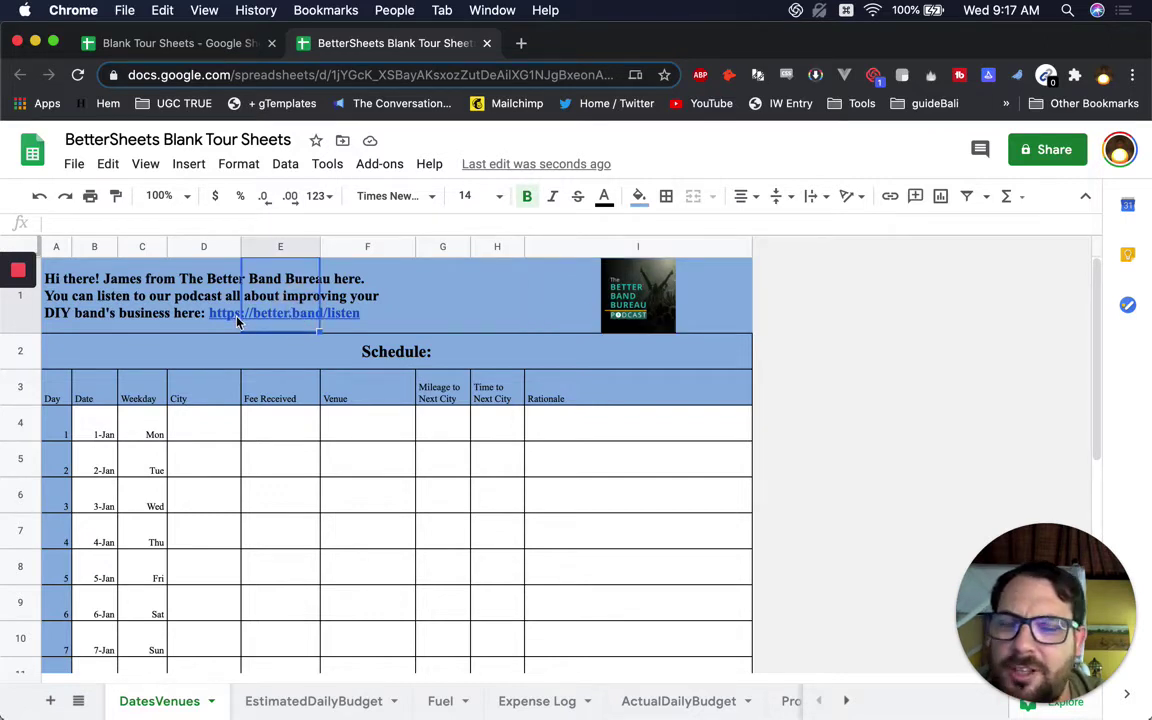
{"action": "left_click", "coordinate": [222, 316]}
{"action": "left_click", "coordinate": [112, 310]}
{"action": "left_click", "coordinate": [342, 306]}
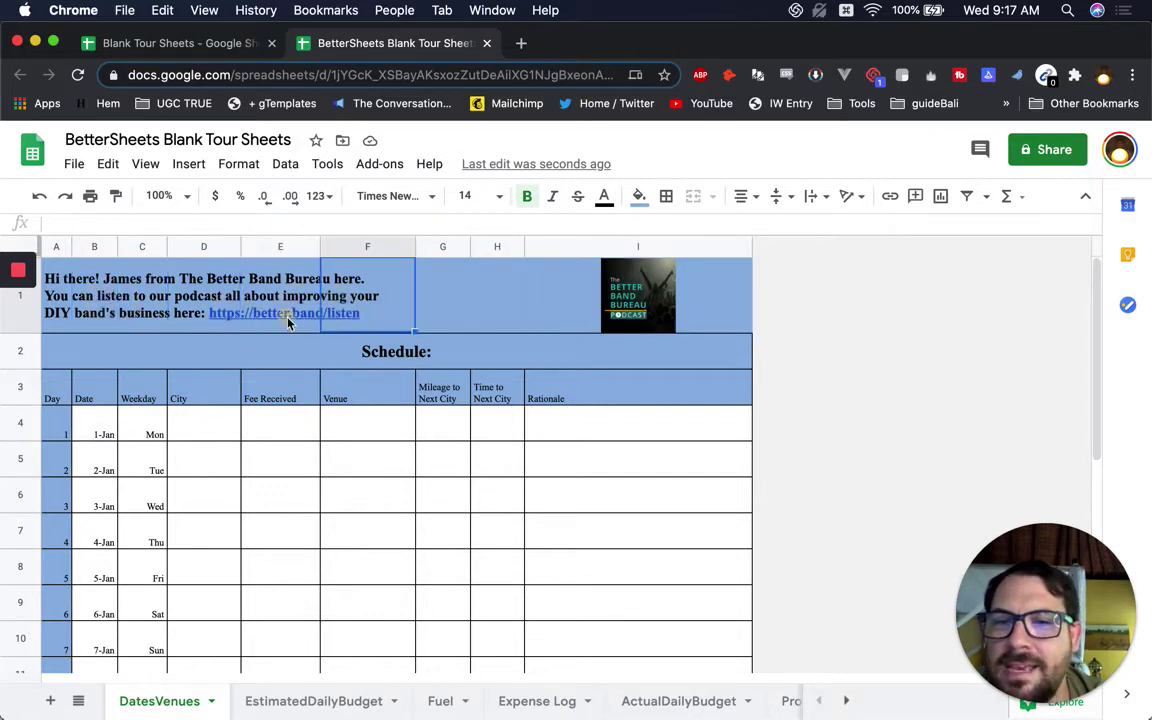
{"action": "left_click", "coordinate": [295, 318]}
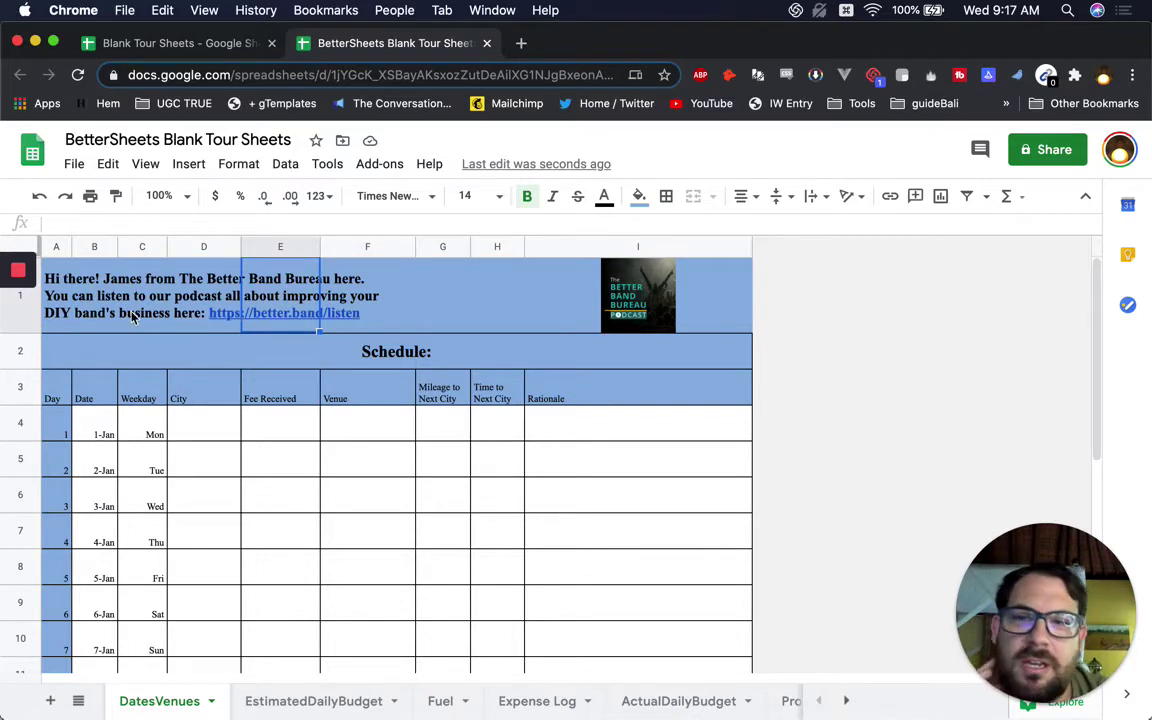
- Merge the greeting row cells A1 through H1 into a single cell
{"action": "left_click", "coordinate": [98, 290]}
{"action": "left_click", "coordinate": [270, 310]}
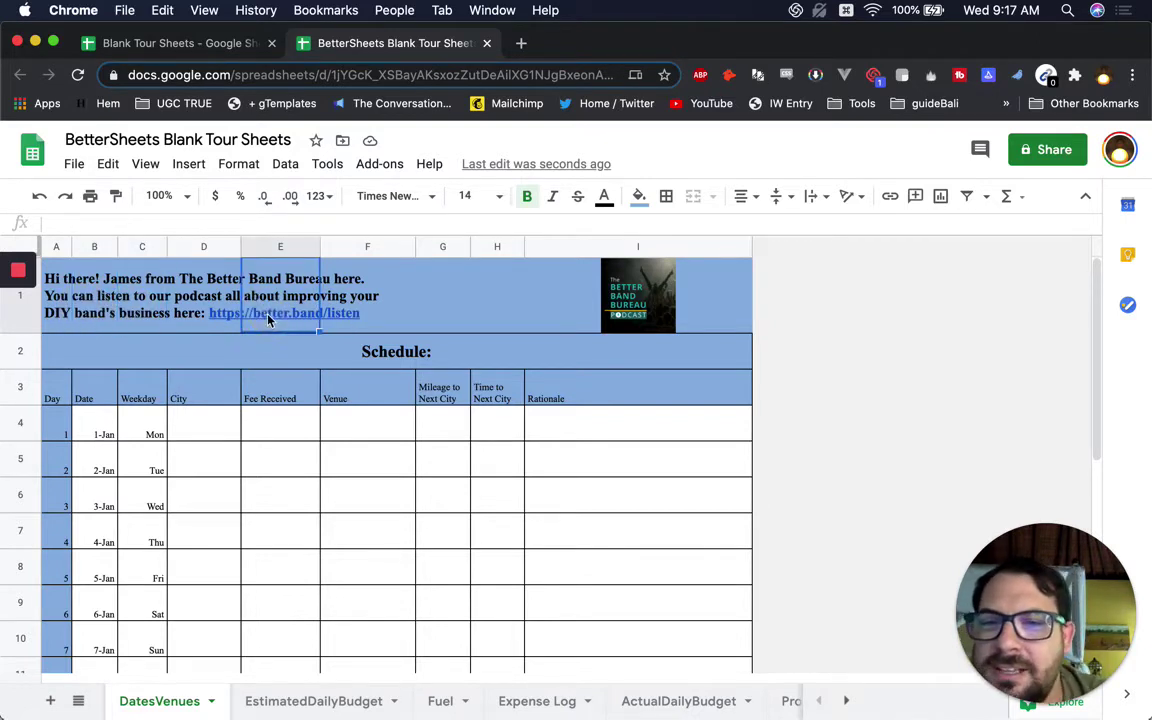
{"action": "double_click", "coordinate": [276, 316]}
{"action": "key", "text": "Escape"}
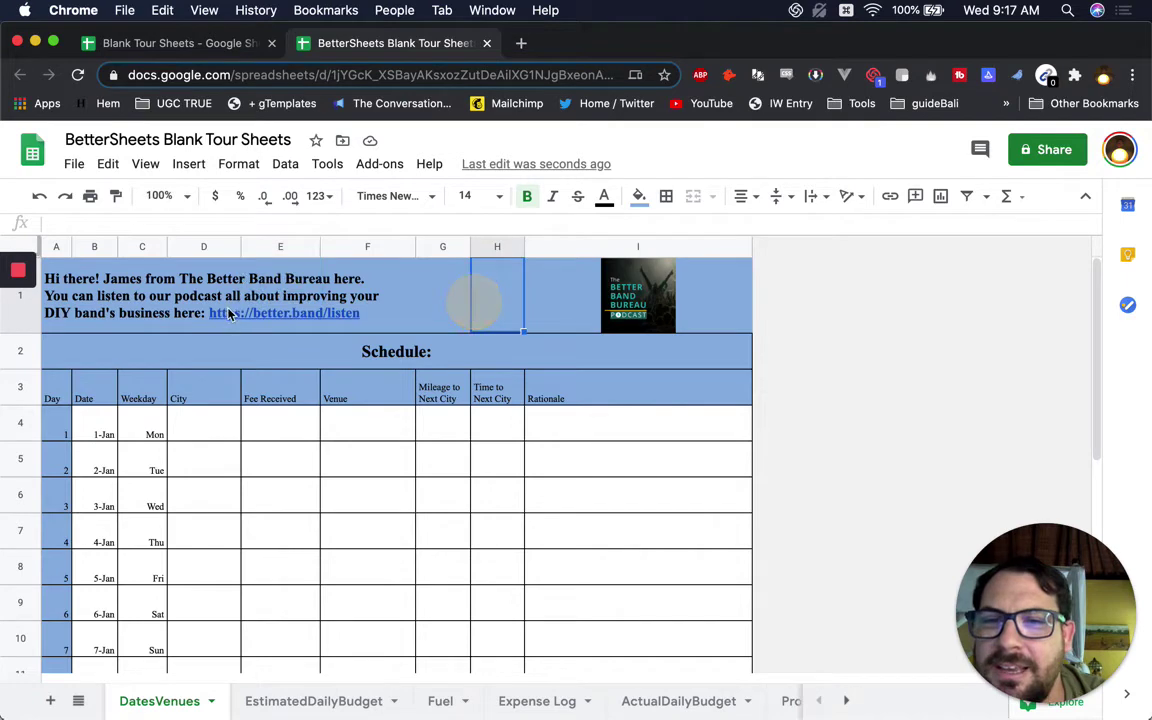
{"action": "left_click", "coordinate": [72, 312]}
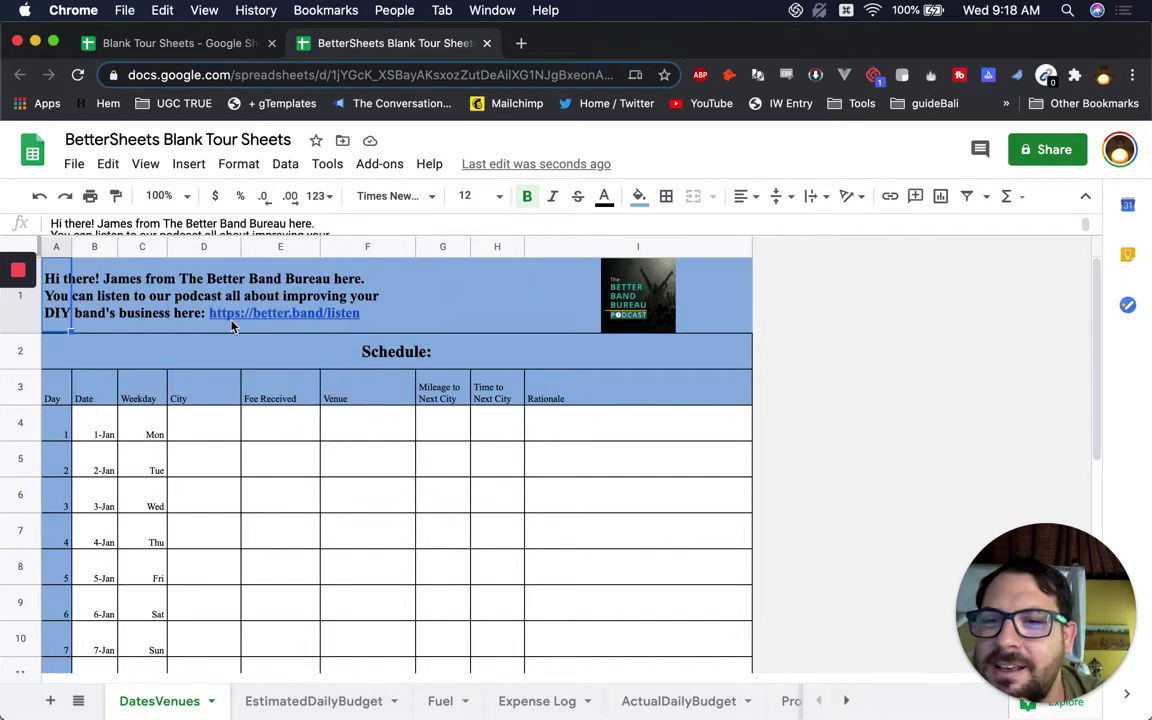
{"action": "left_click", "coordinate": [60, 296]}
{"action": "left_click_drag", "start_coordinate": [60, 296], "coordinate": [512, 307]}
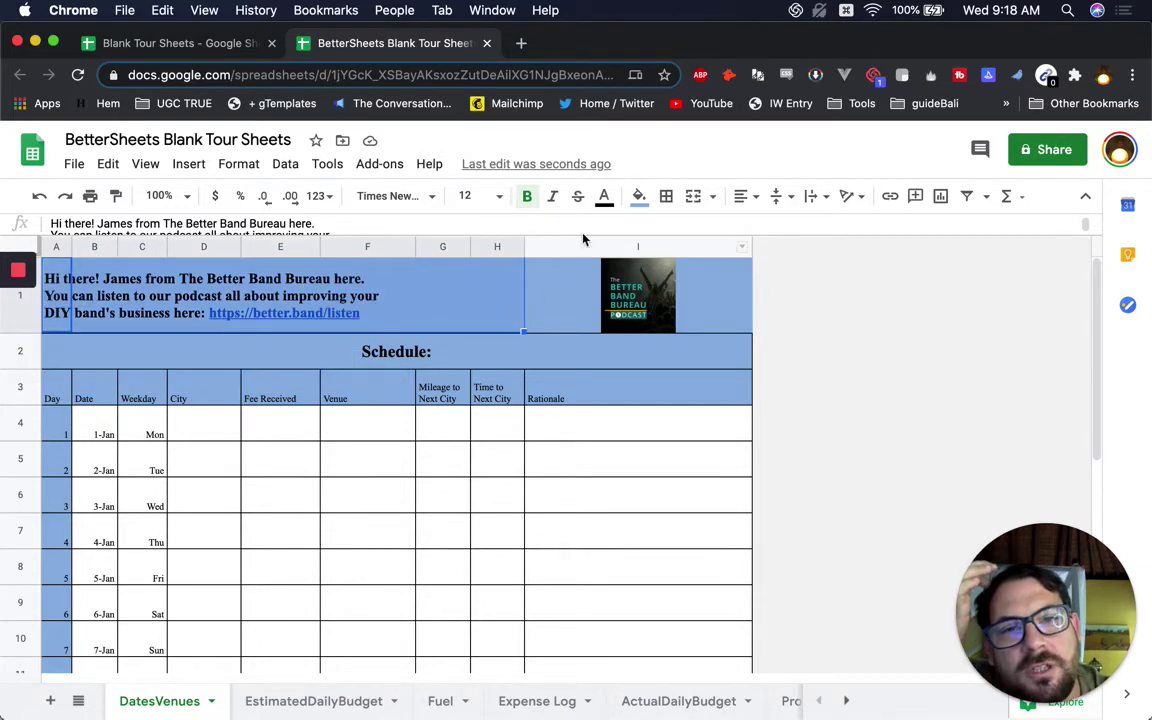
{"action": "left_click", "coordinate": [693, 197]}
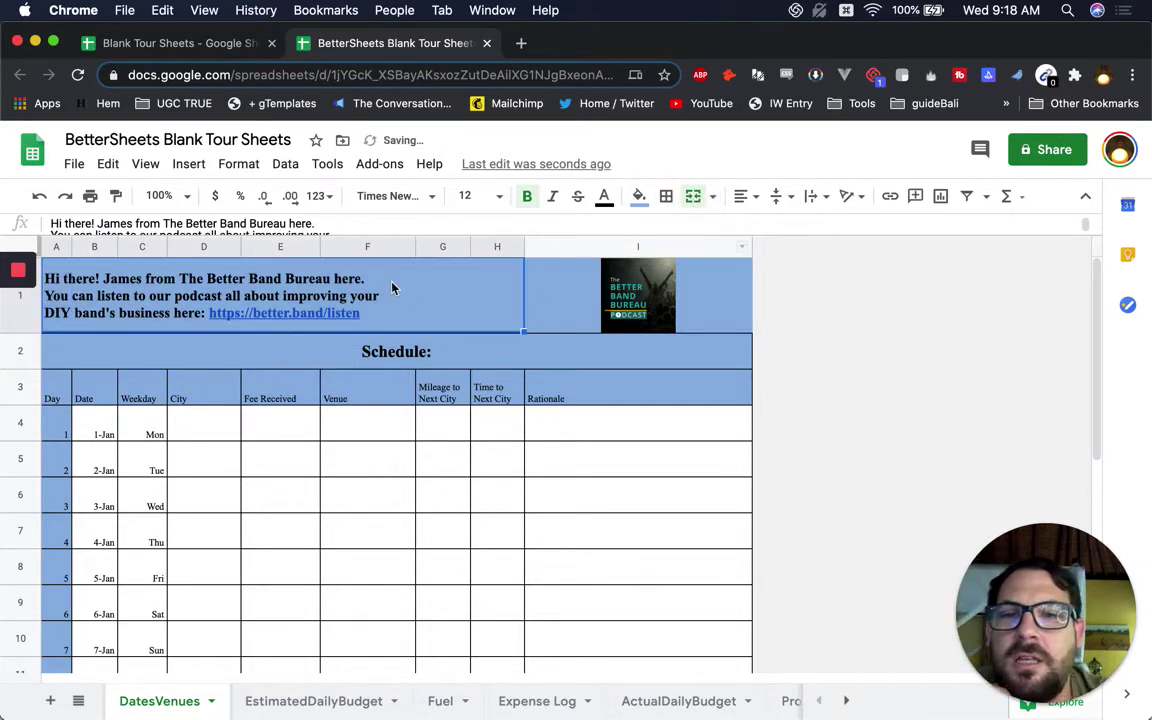
- Open the greeting's better.band/listen podcast link in a new tab
{"action": "mouse_move", "coordinate": [313, 316]}
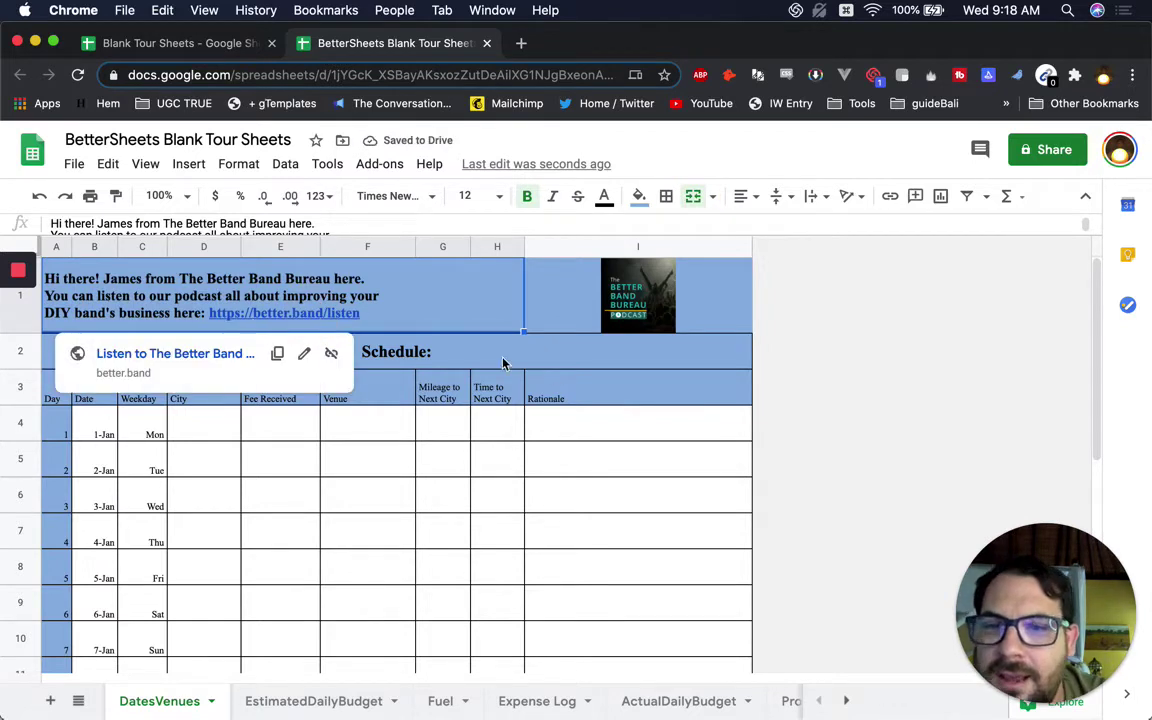
{"action": "left_click", "coordinate": [553, 366]}
{"action": "left_click", "coordinate": [240, 318]}
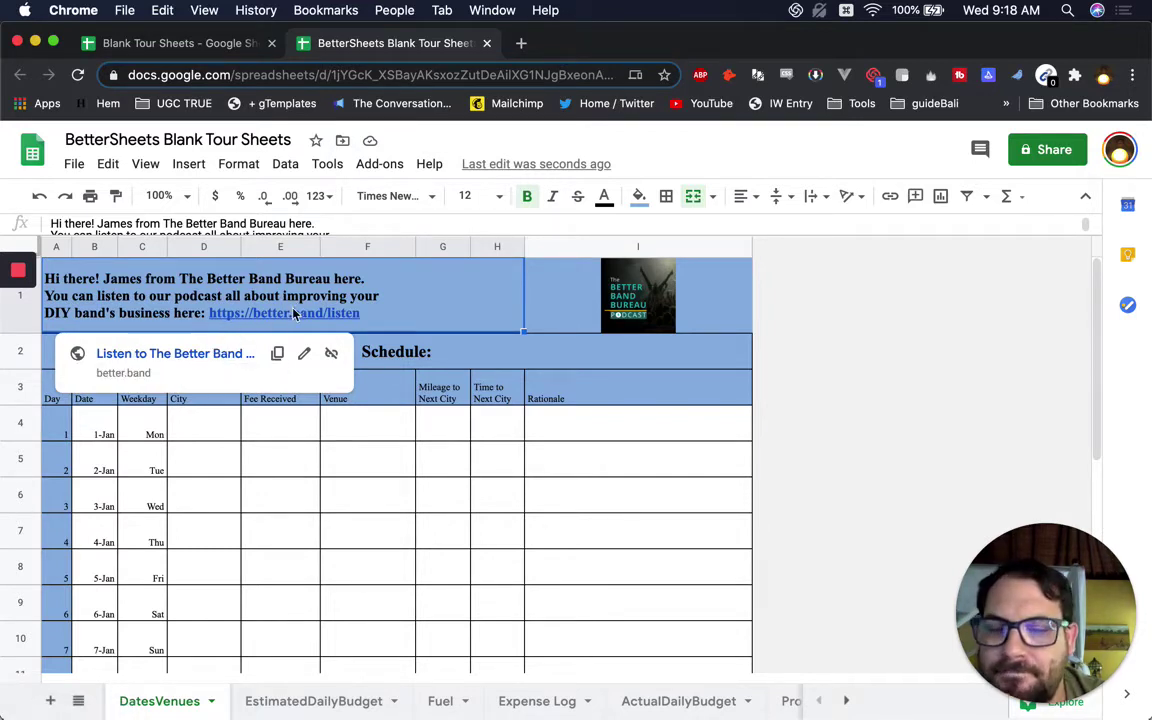
{"action": "left_click", "coordinate": [180, 354]}
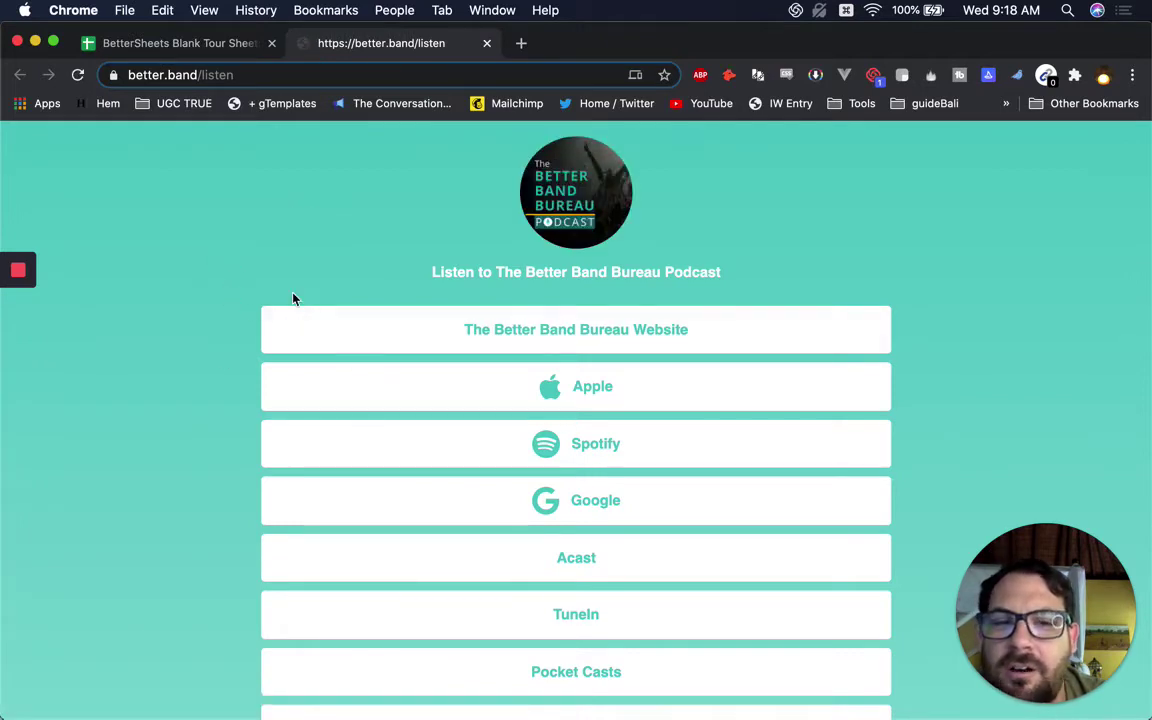
- Trim 'listen' from the web address to load the better.band homepage
{"action": "scroll", "coordinate": [294, 300], "scroll_direction": "down", "scroll_amount": 5}
{"action": "scroll", "coordinate": [294, 300], "scroll_direction": "up", "scroll_amount": 5}
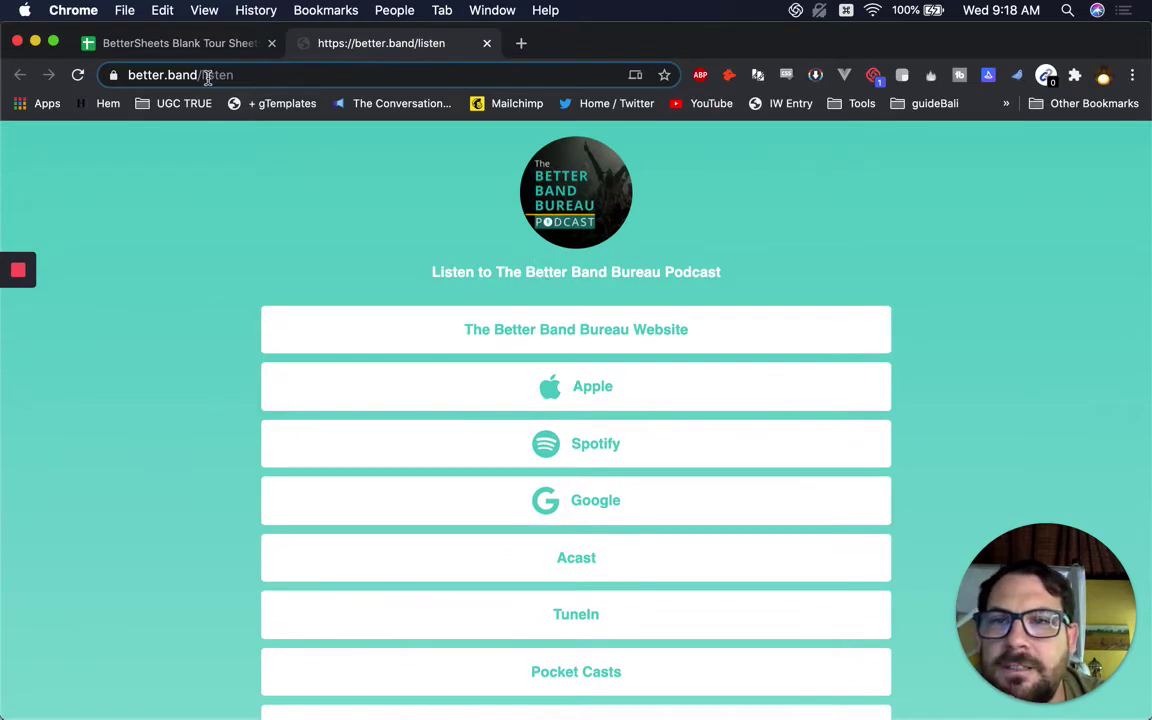
{"action": "left_click_drag", "start_coordinate": [188, 70], "coordinate": [360, 105]}
{"action": "key", "text": "Right"}
{"action": "key", "text": "alt+shift+Left"}
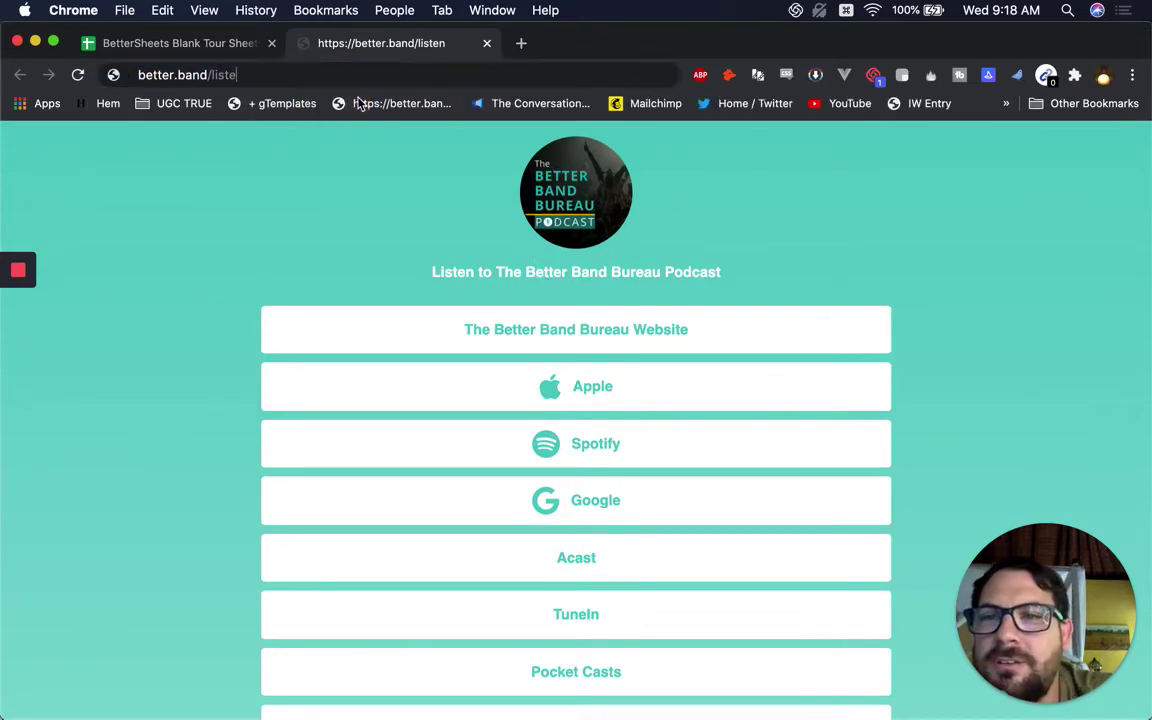
{"action": "key", "text": "BackSpace"}
{"action": "key", "text": "Return"}
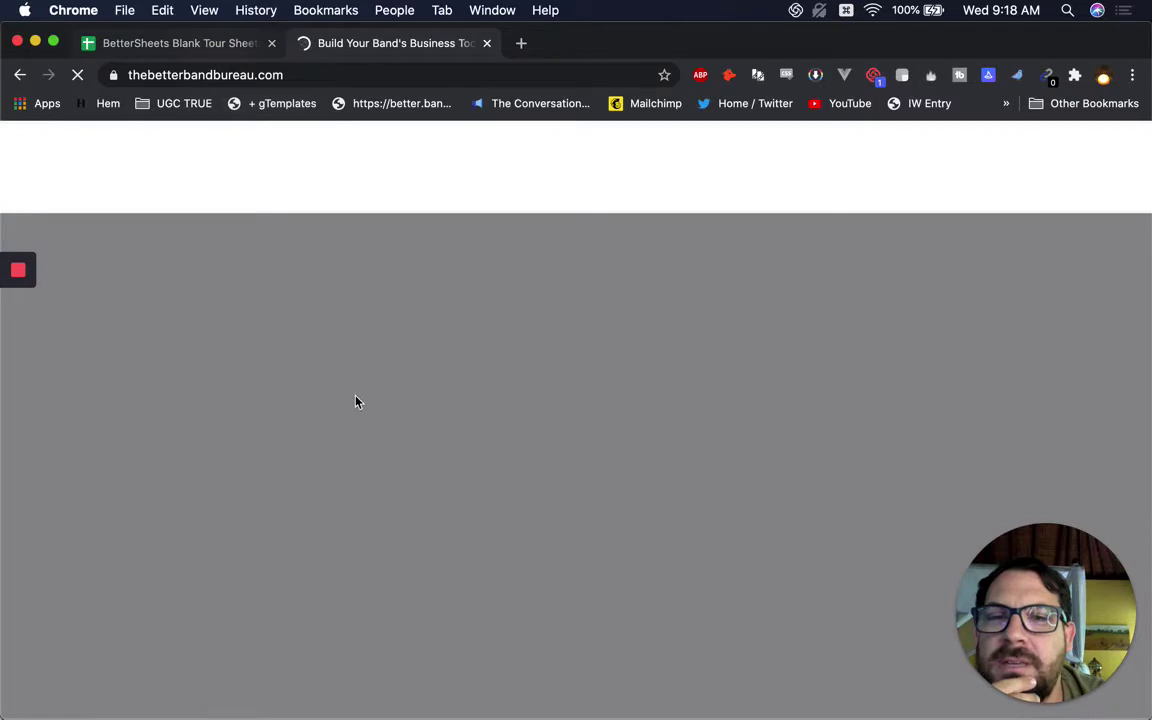
- Copy the Better Band Bureau logo's image address and return to the tour sheet's row 1
{"action": "key", "text": "ctrl+shift+Tab"}
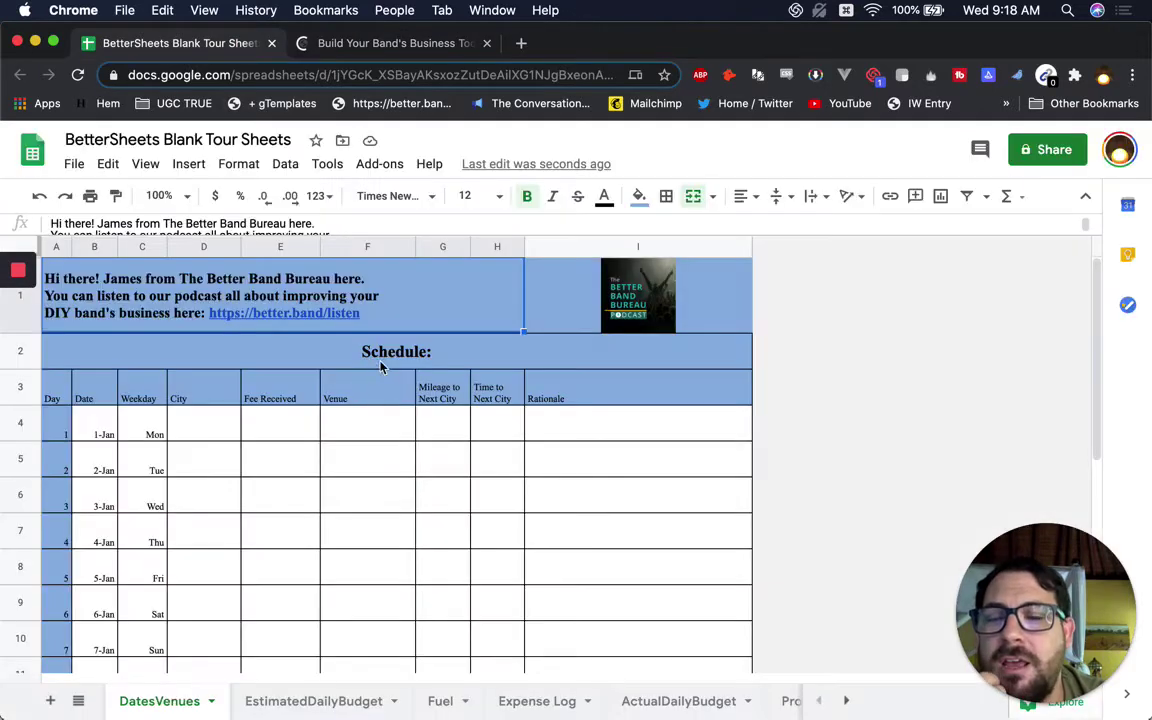
{"action": "left_click", "coordinate": [404, 50]}
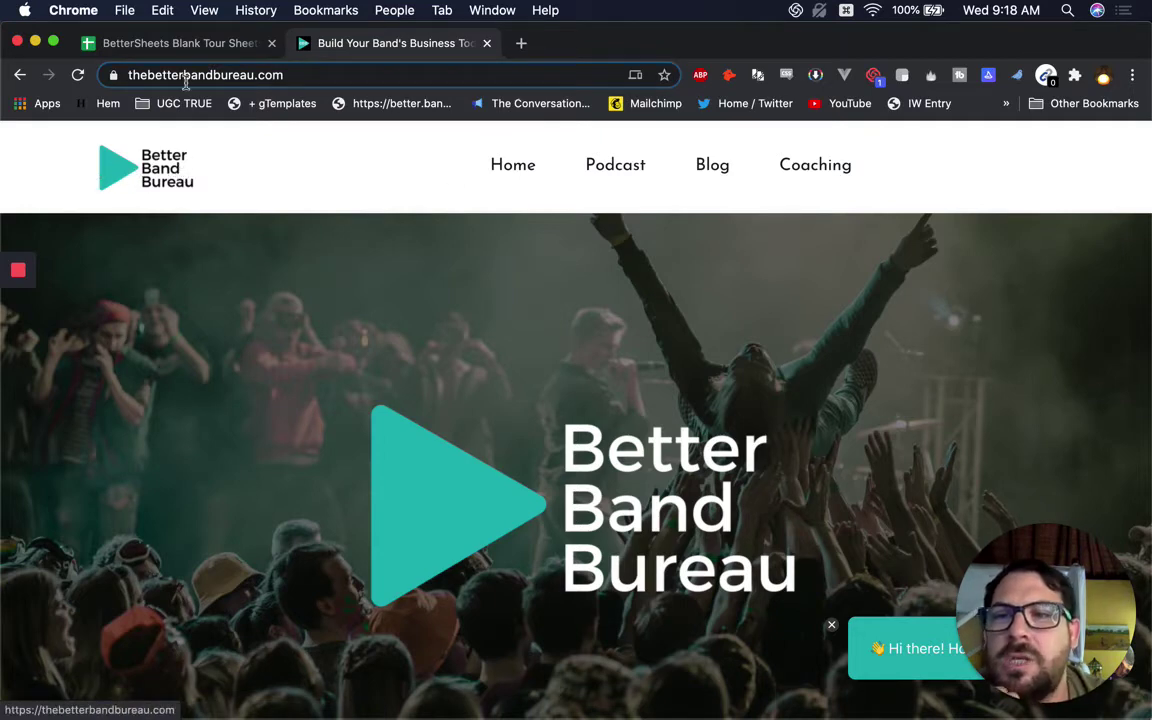
{"action": "left_click", "coordinate": [190, 43]}
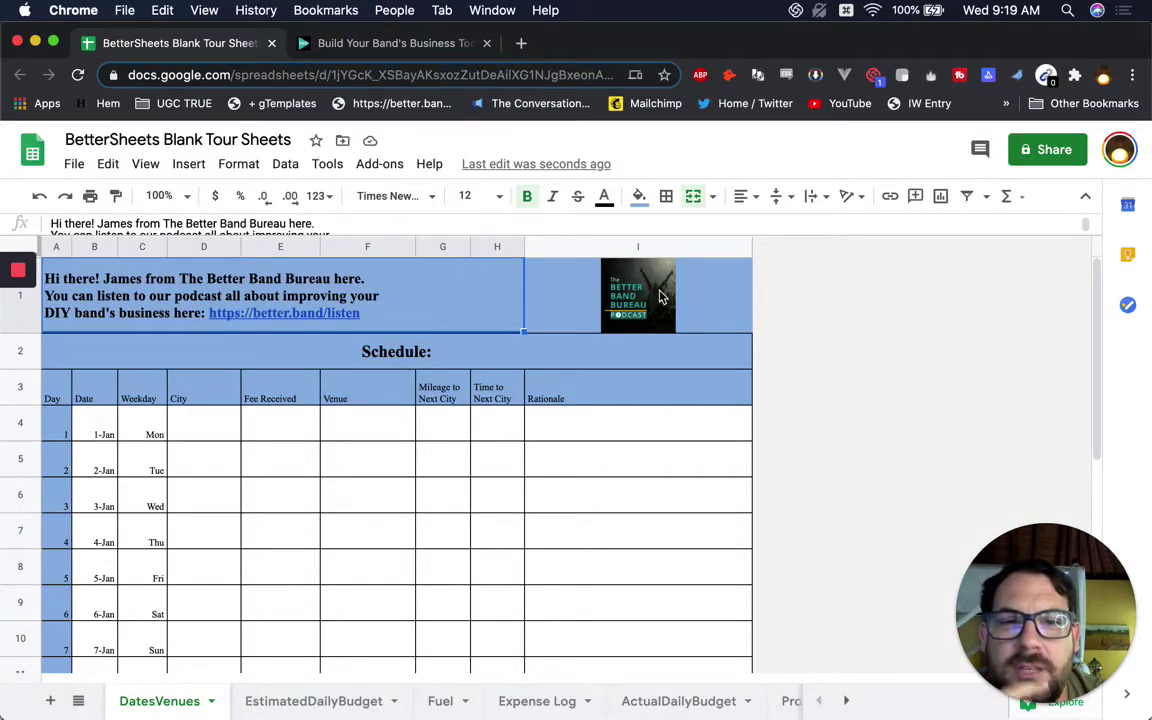
{"action": "left_click", "coordinate": [659, 296]}
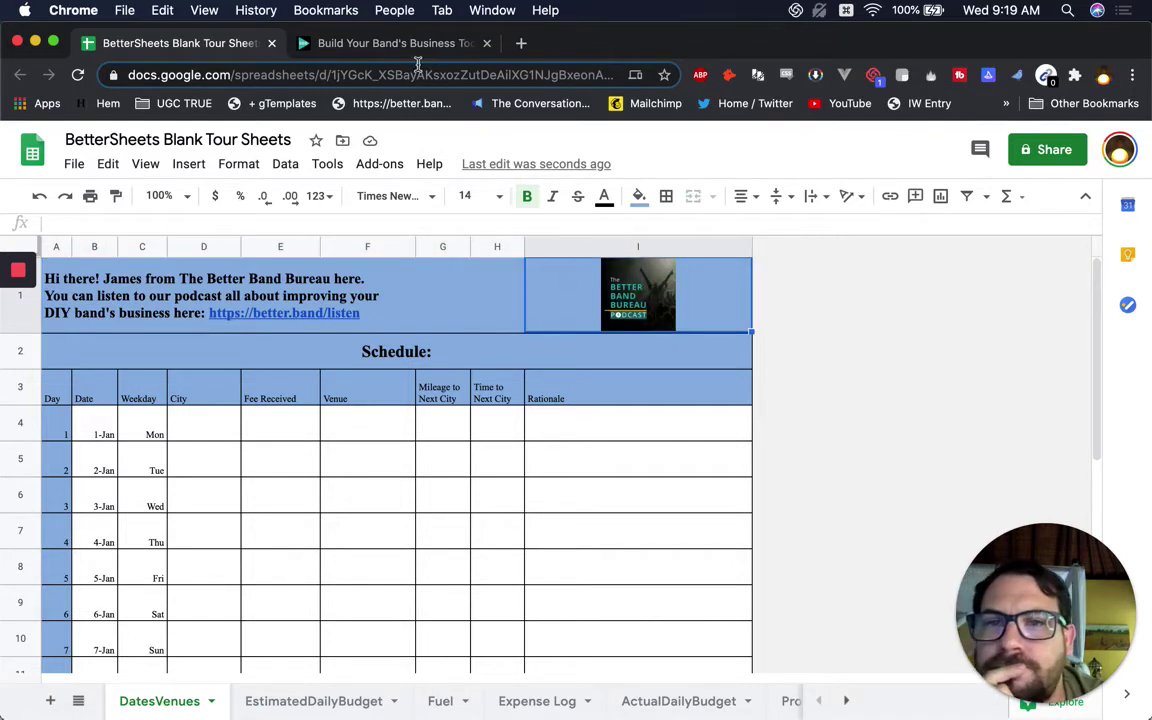
{"action": "left_click", "coordinate": [305, 44]}
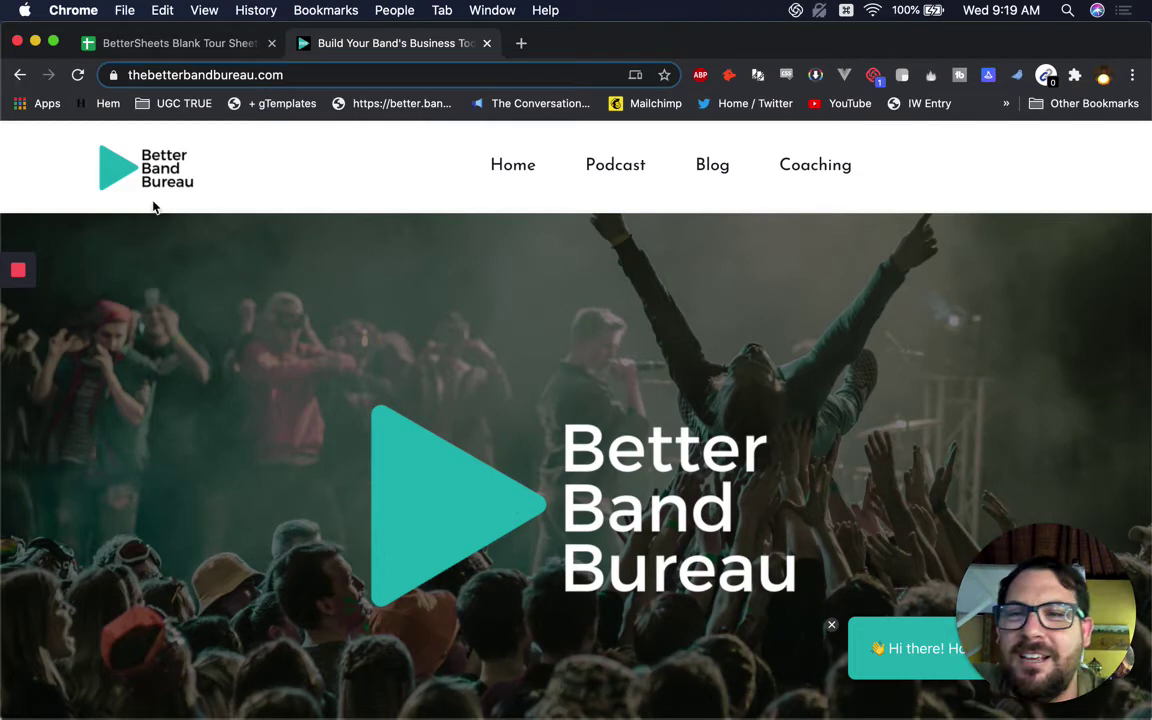
{"action": "right_click", "coordinate": [124, 152]}
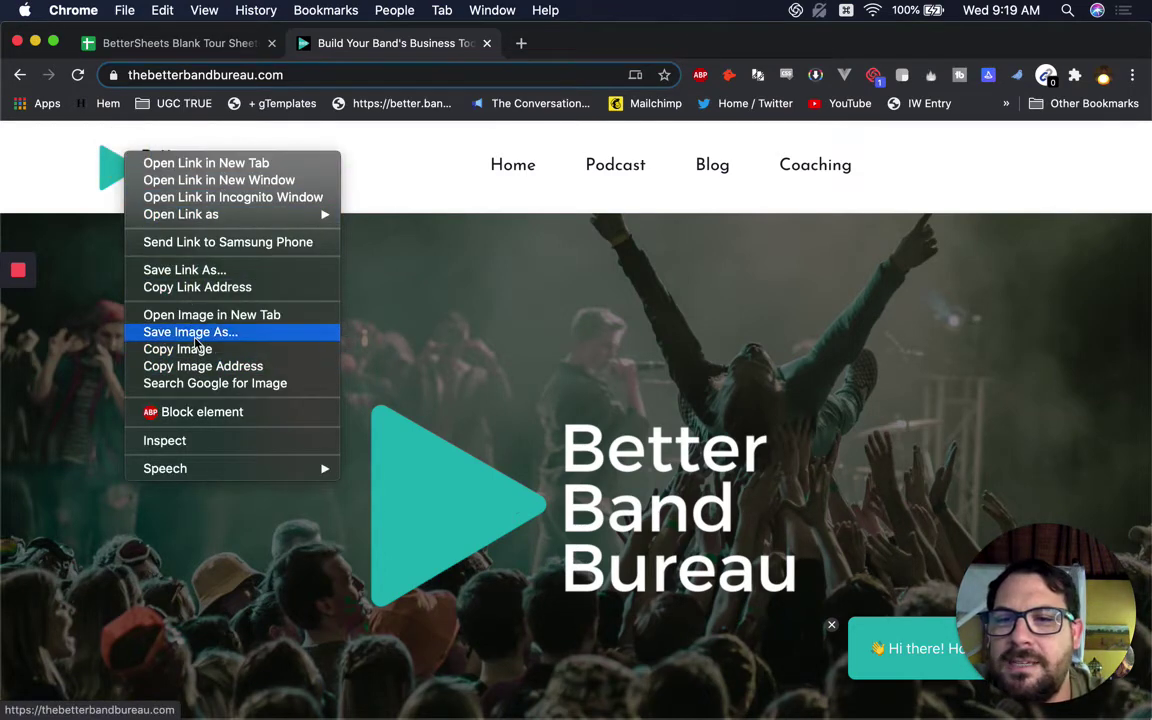
{"action": "left_click", "coordinate": [193, 370]}
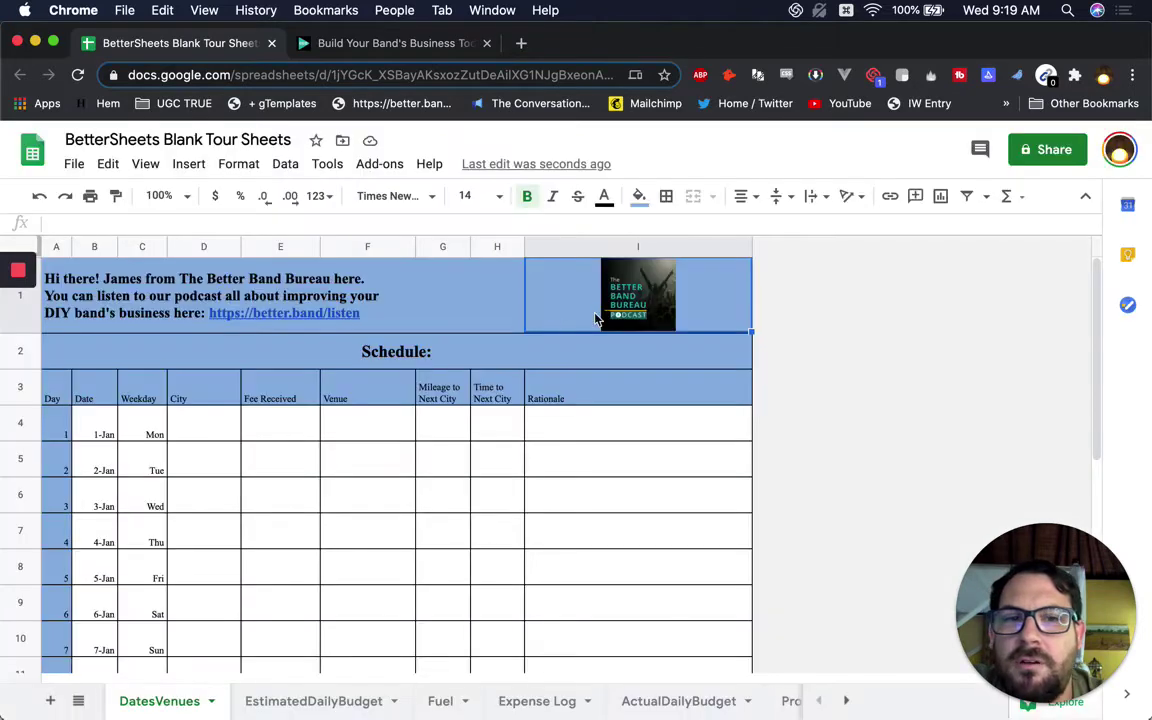
{"action": "left_click", "coordinate": [147, 281]}
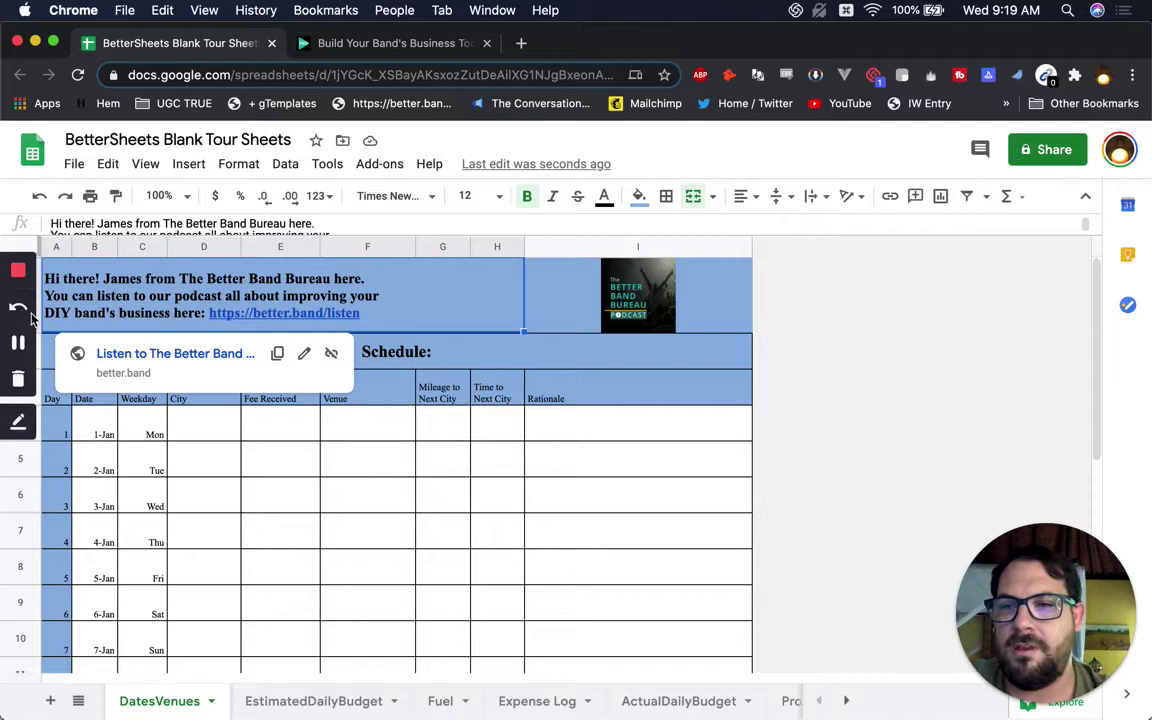
{"action": "left_click", "coordinate": [616, 306]}
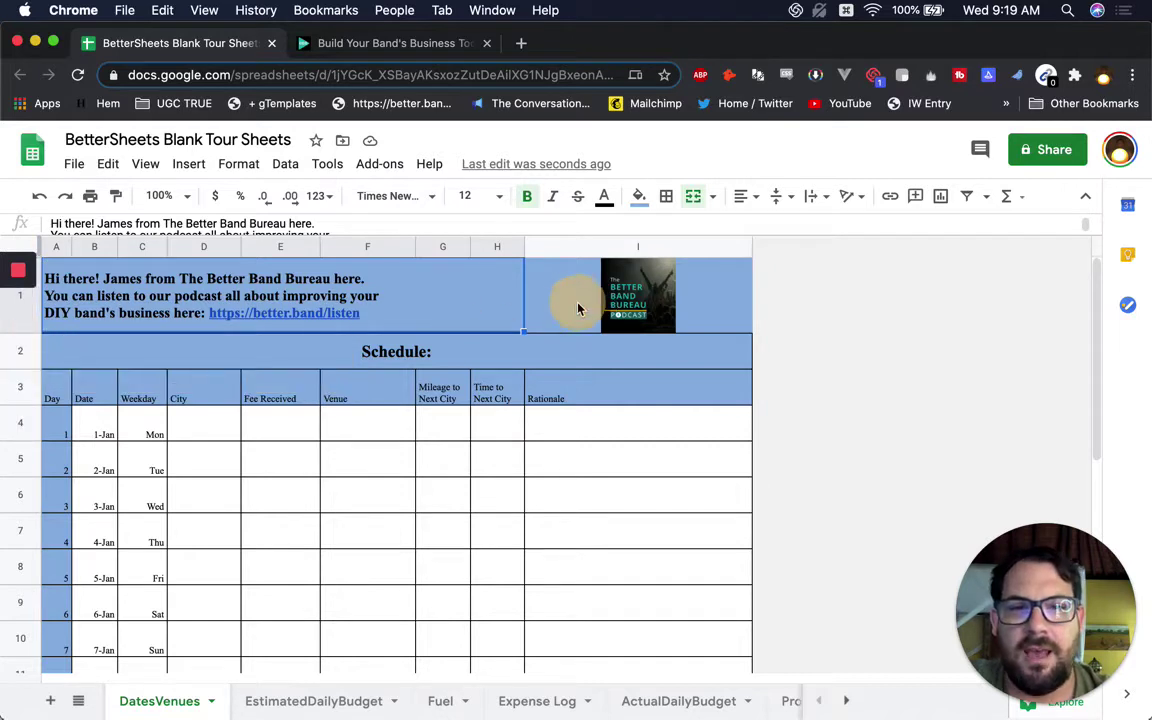
- Insert a blank row above the greeting and clear its blue fill
{"action": "right_click", "coordinate": [577, 309]}
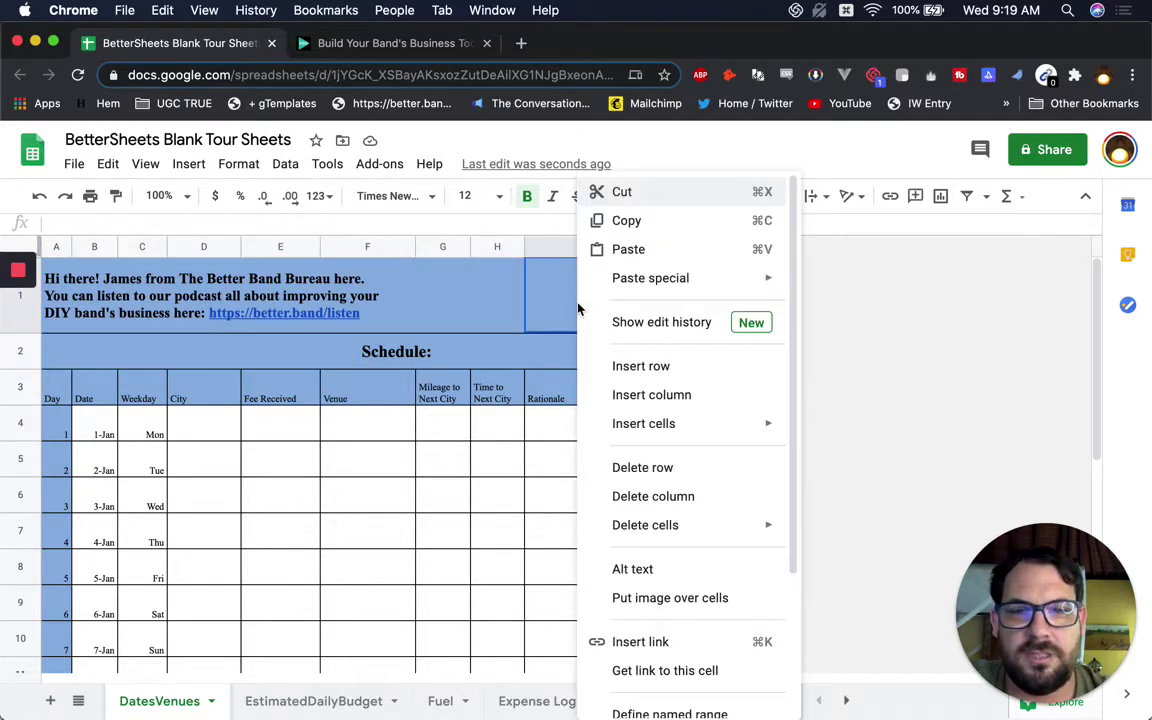
{"action": "left_click", "coordinate": [686, 378]}
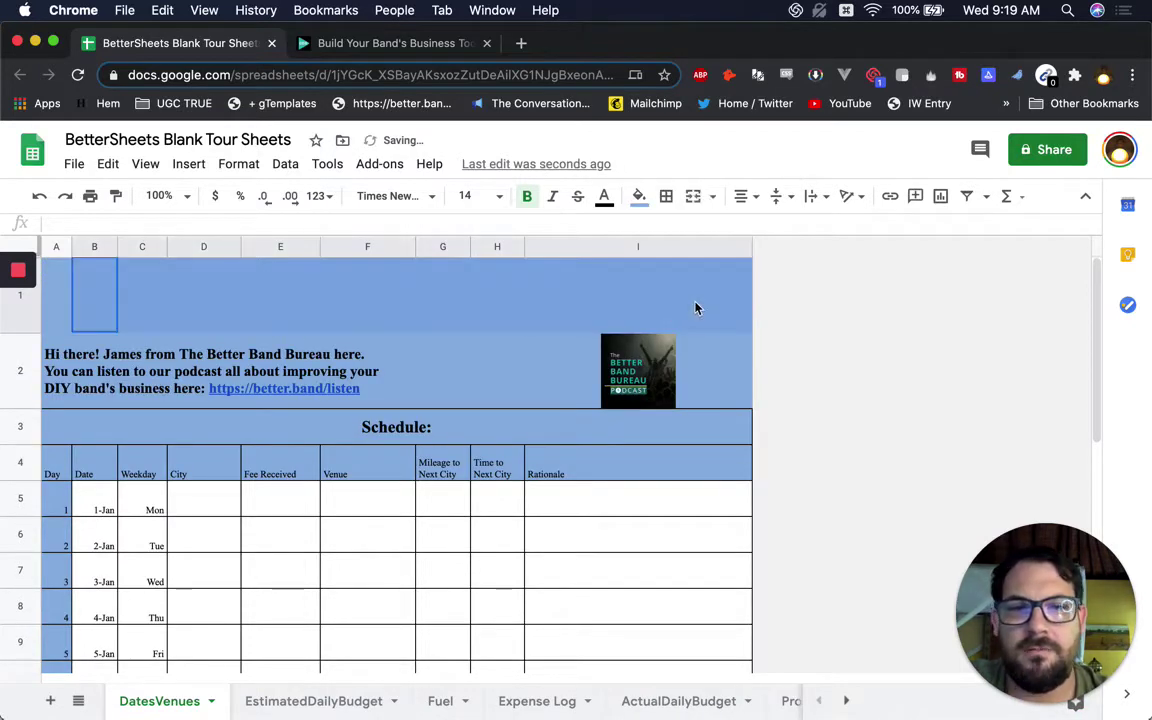
{"action": "left_click", "coordinate": [641, 199]}
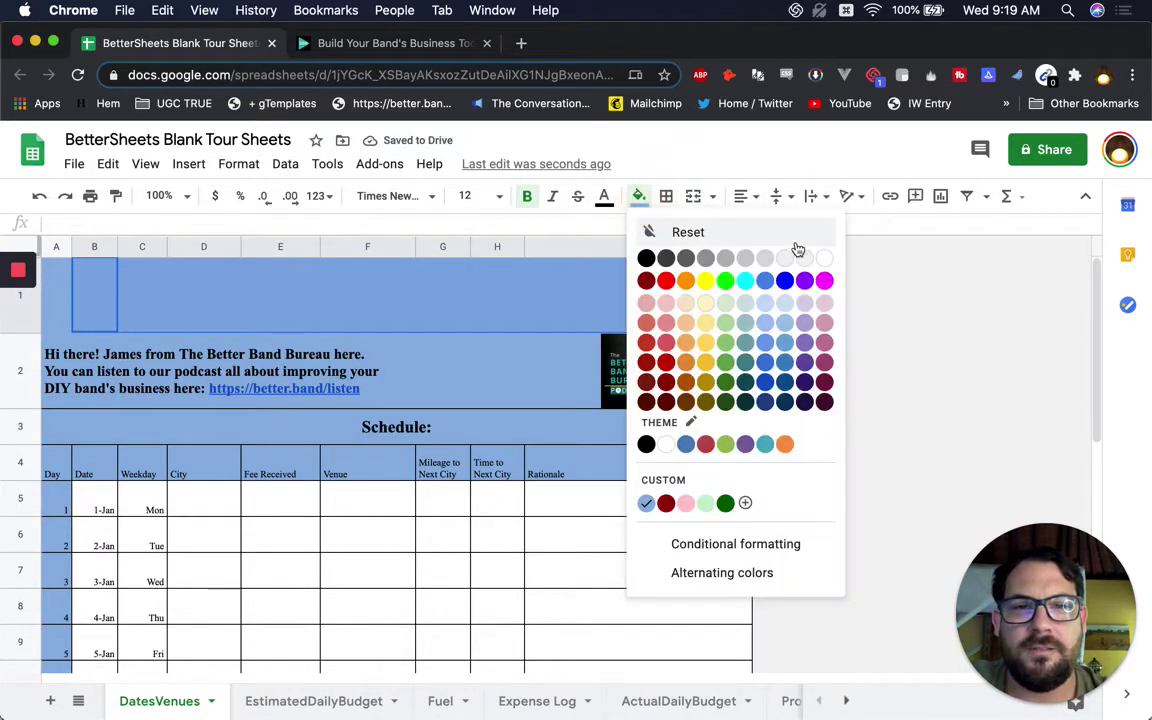
{"action": "key", "text": "super+z"}
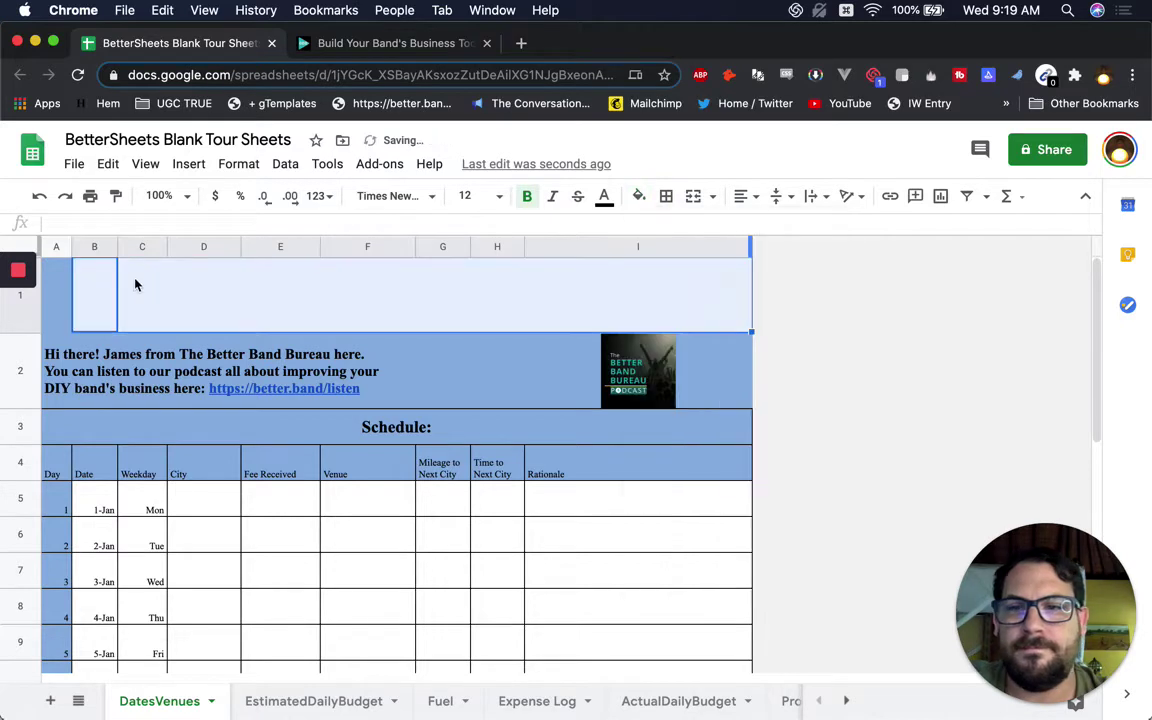
- Enter =image("<logo URL>") in I1 with the pasted logo address to show the logo
{"action": "left_click", "coordinate": [68, 295]}
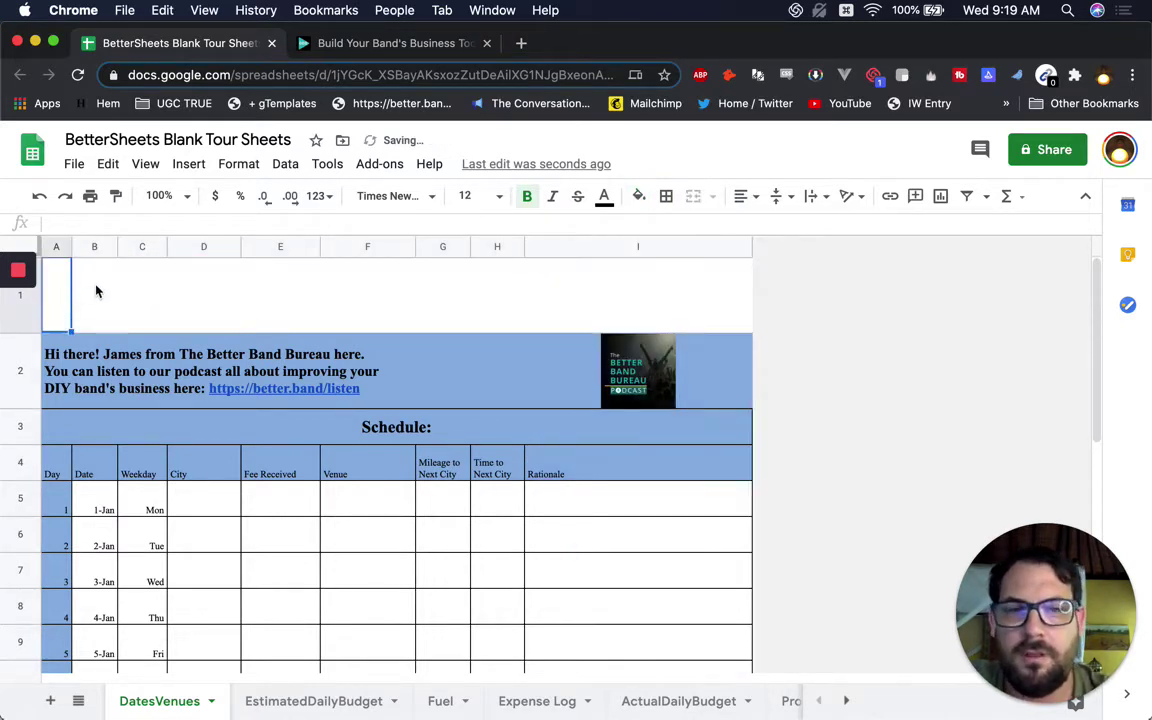
{"action": "left_click", "coordinate": [571, 296]}
{"action": "type", "text": "="}
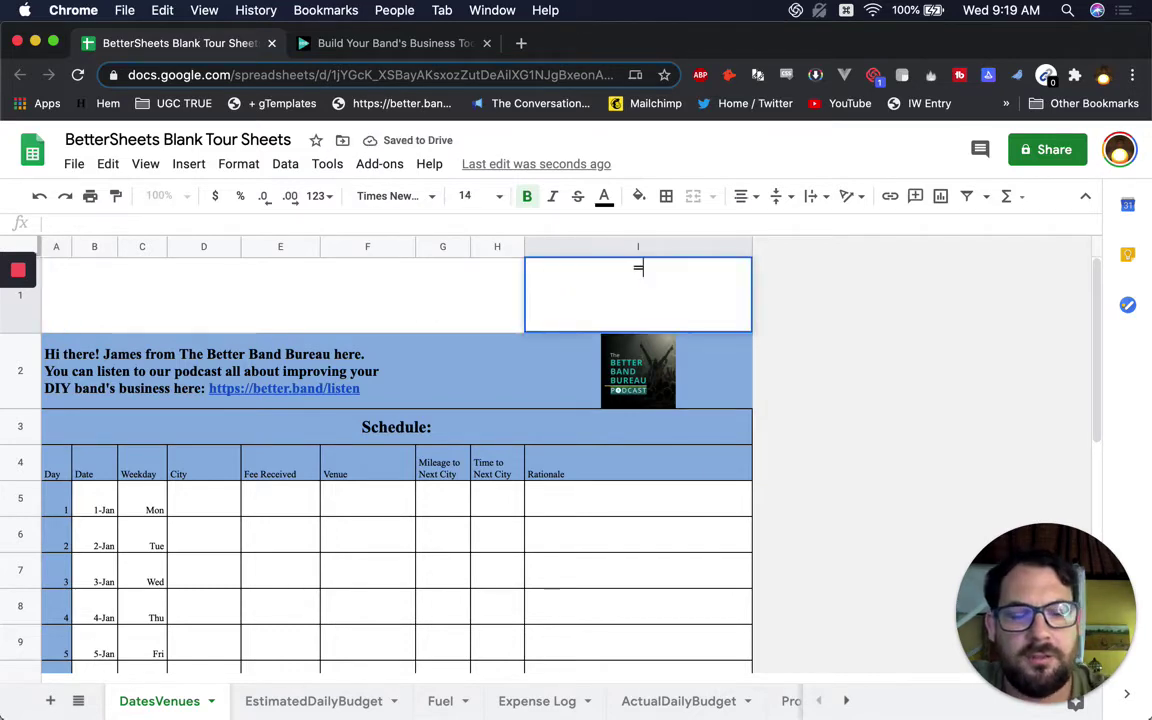
{"action": "type", "text": "image(\""}
{"action": "type", "text": "https://thebetterbandbureau.com/wp-content/uploads/brizy/9/assets/images/iW=232&iH=154&oX=0&oY=24&cW=232&cH=106/BBB-150x100-ALPHA-black-text.png"}
{"action": "type", "text": "\""}
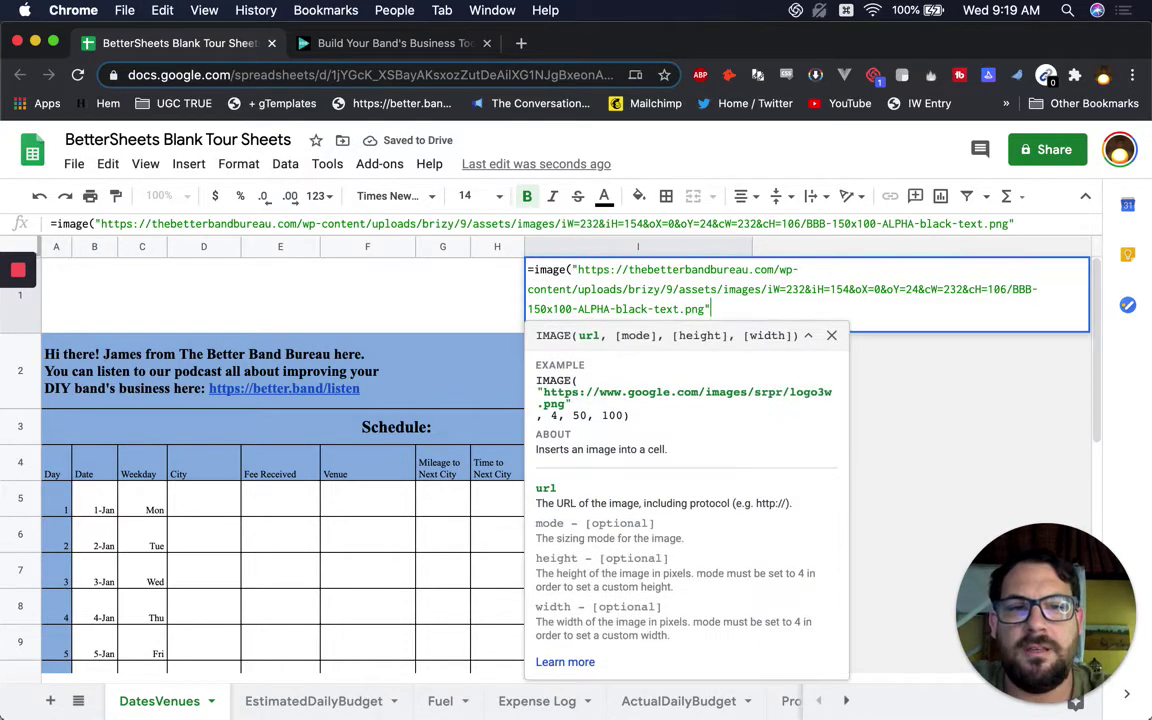
{"action": "type", "text": ")"}
{"action": "key", "text": "Return"}
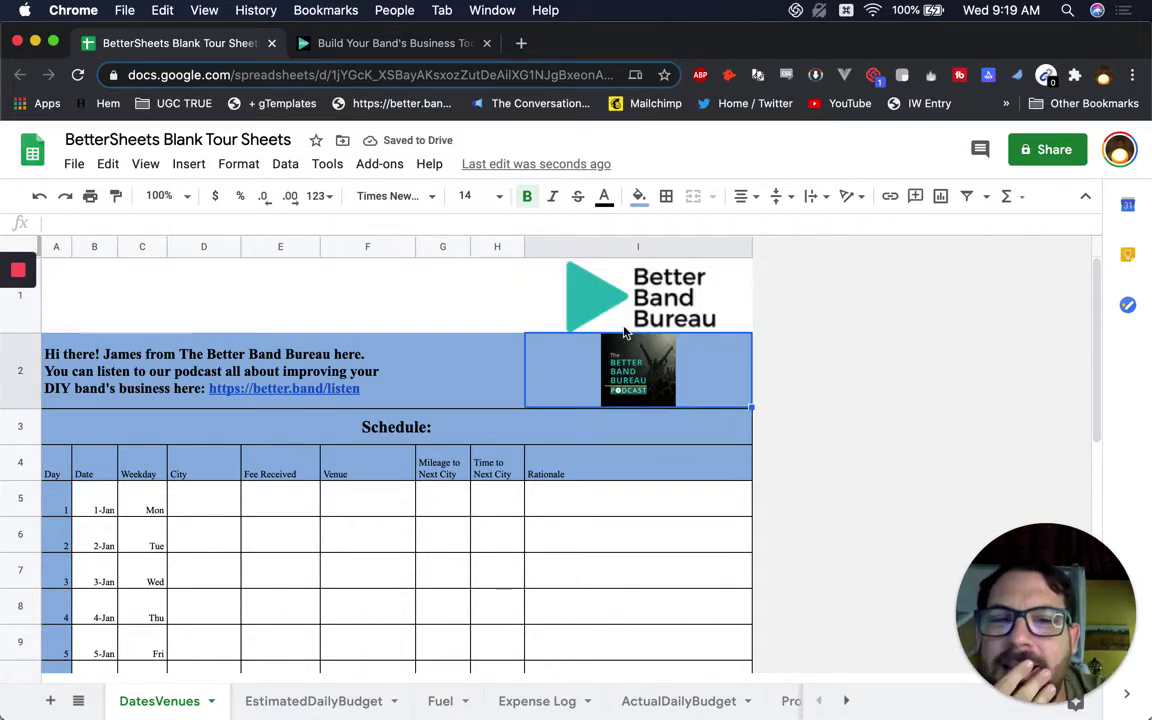
{"action": "left_click", "coordinate": [655, 318]}
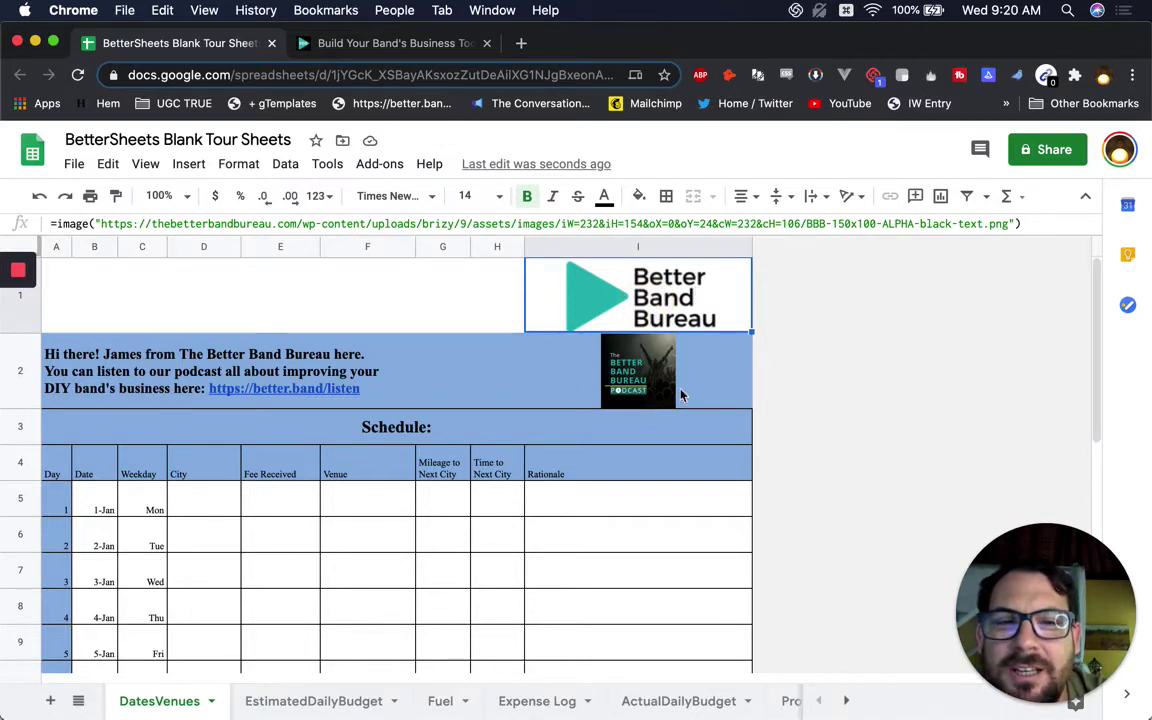
{"action": "left_click", "coordinate": [316, 386]}
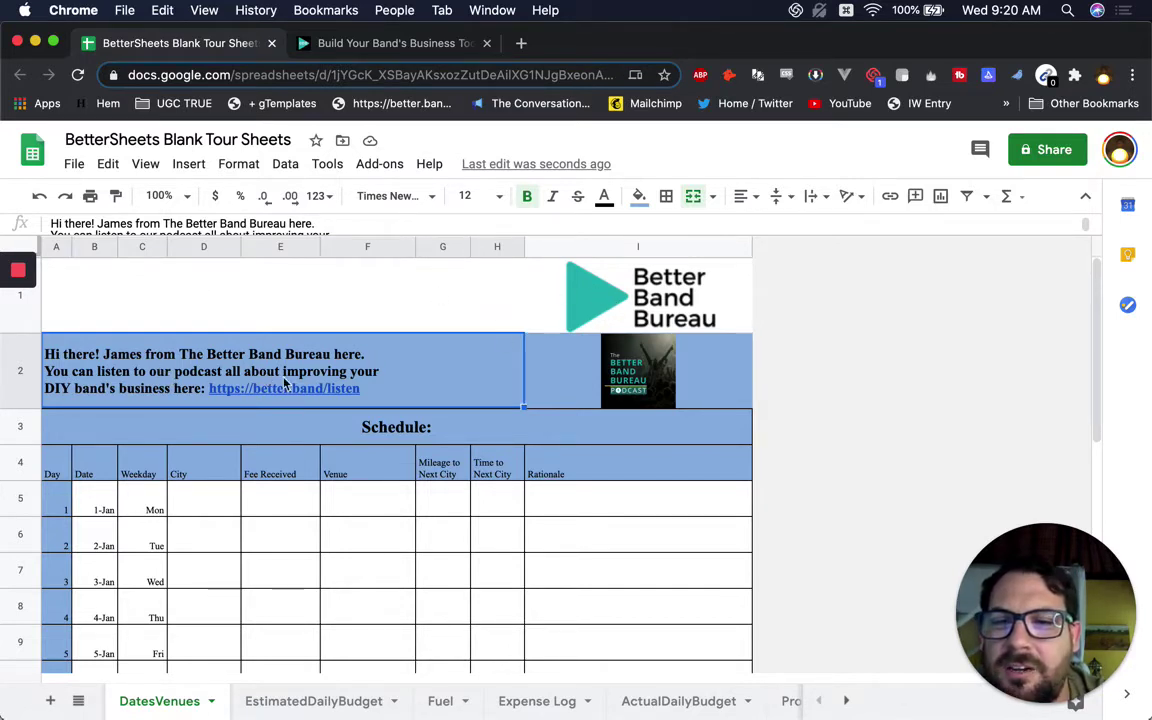
{"action": "mouse_move", "coordinate": [358, 389]}
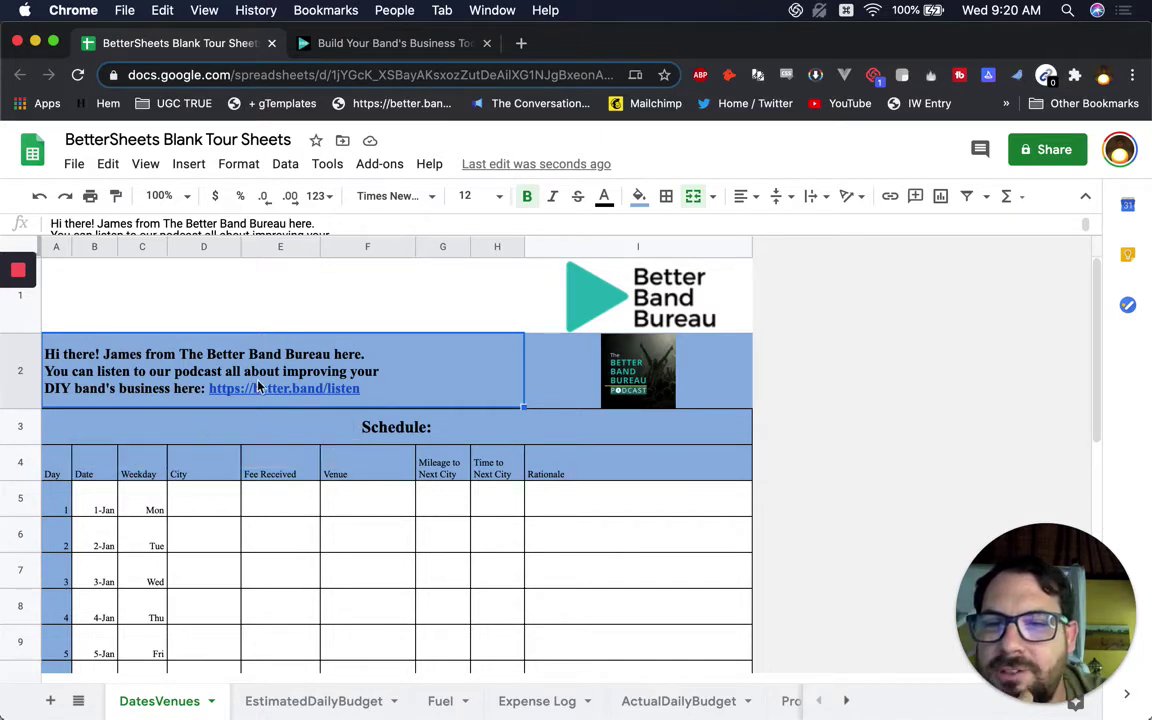
{"action": "mouse_move", "coordinate": [258, 388]}
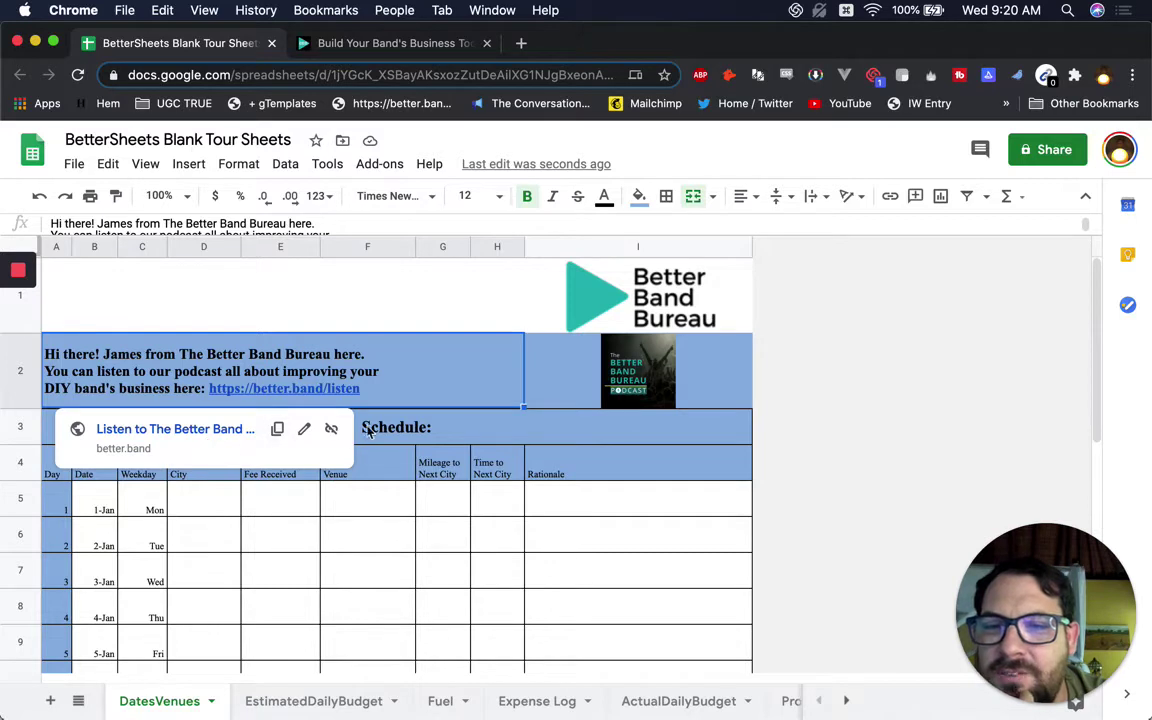
{"action": "left_click", "coordinate": [398, 433]}
{"action": "left_click", "coordinate": [455, 374]}
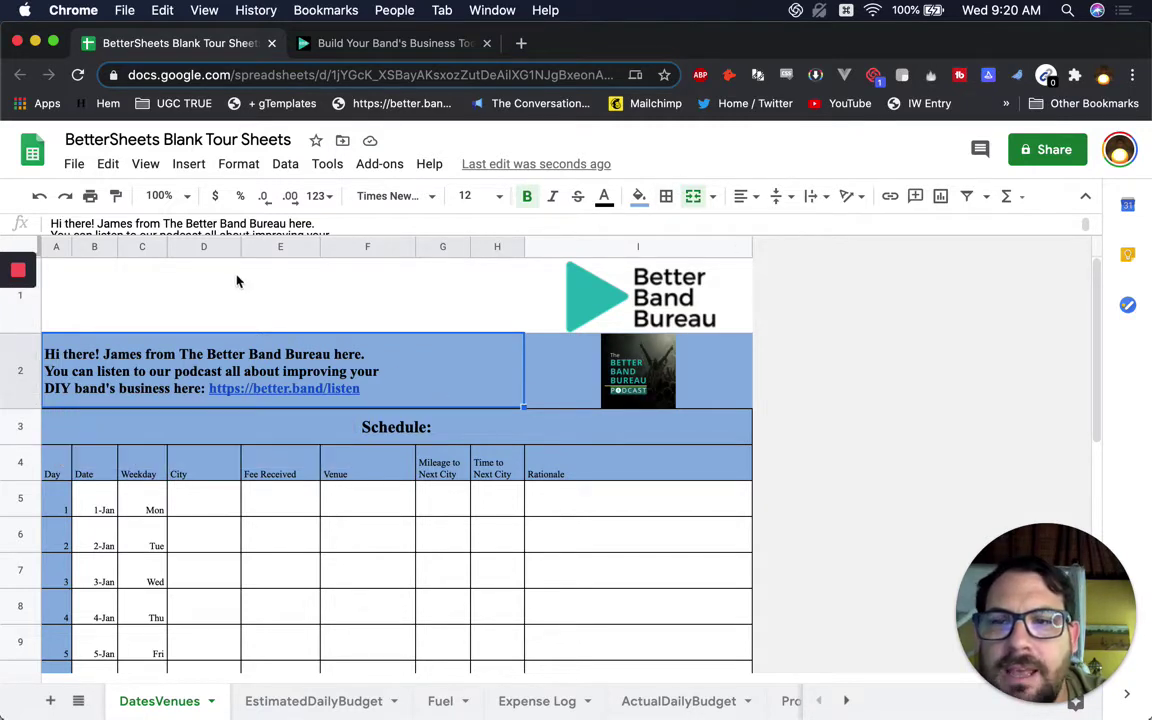
{"action": "mouse_move", "coordinate": [20, 310]}
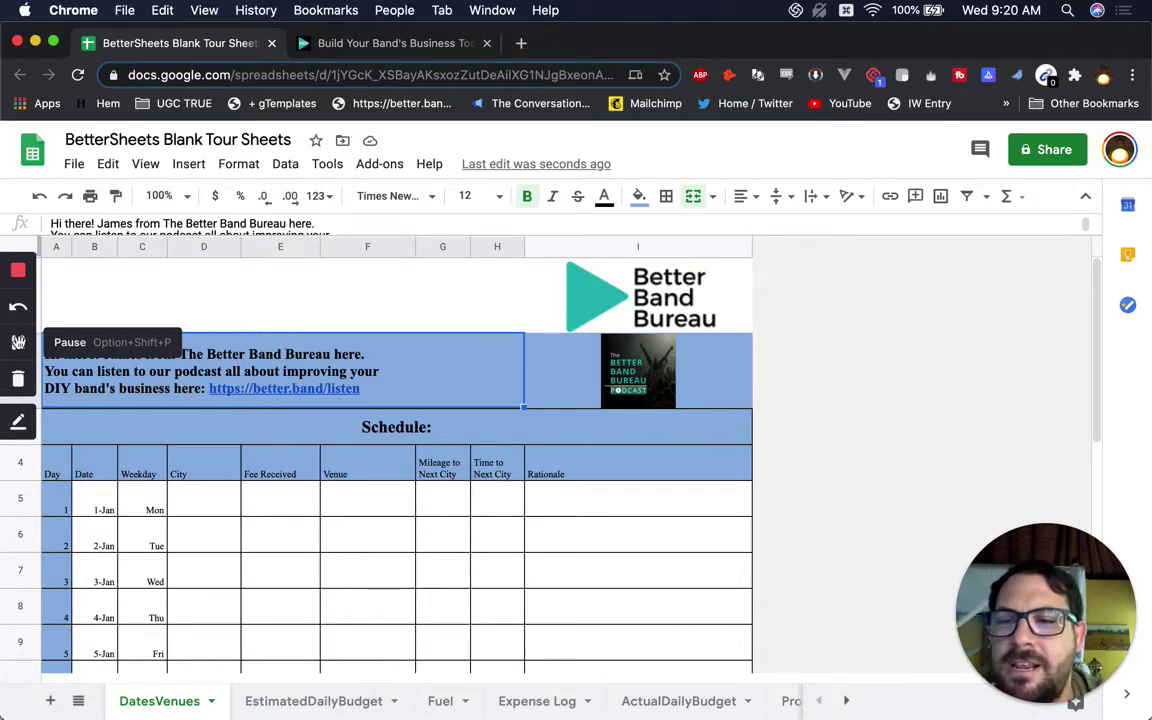
{"action": "left_click", "coordinate": [18, 342]}
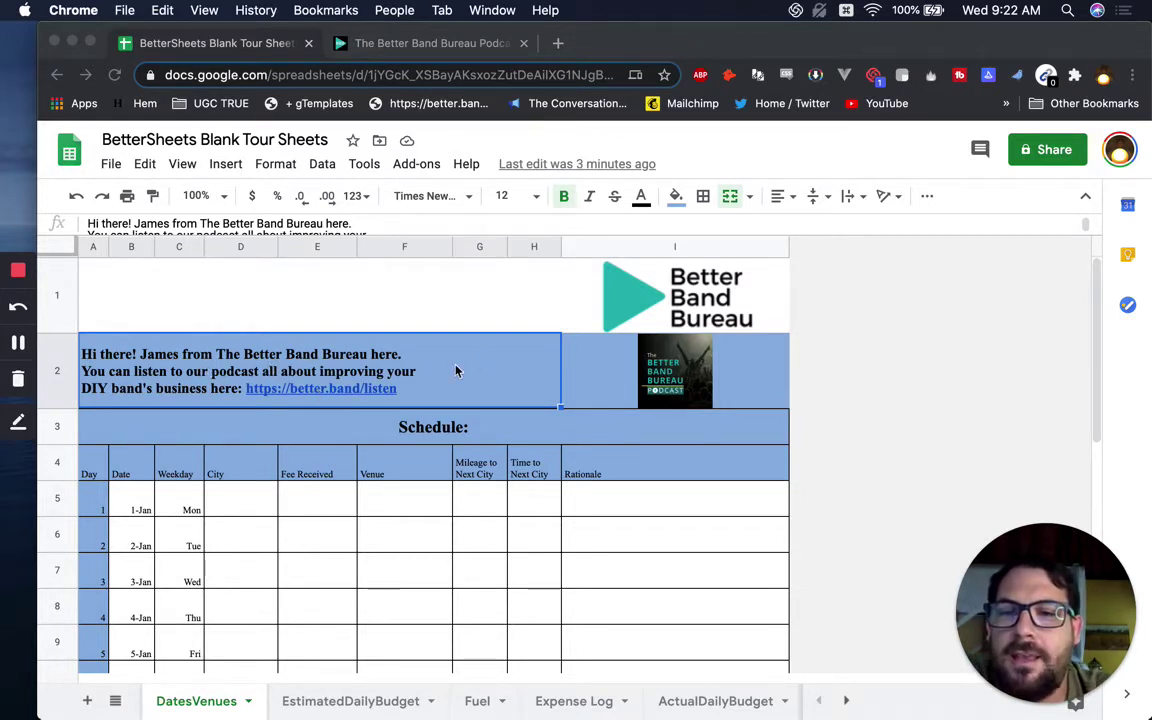
{"action": "left_click", "coordinate": [390, 43]}
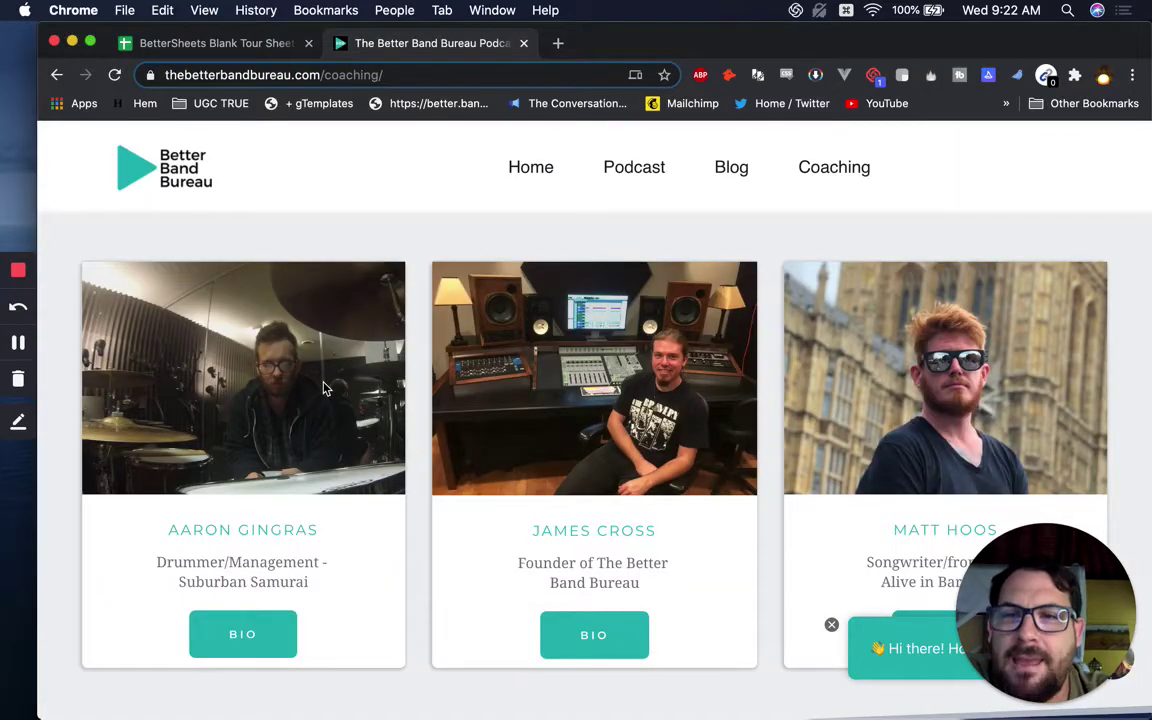
{"action": "scroll", "coordinate": [640, 400], "scroll_direction": "down", "scroll_amount": 1}
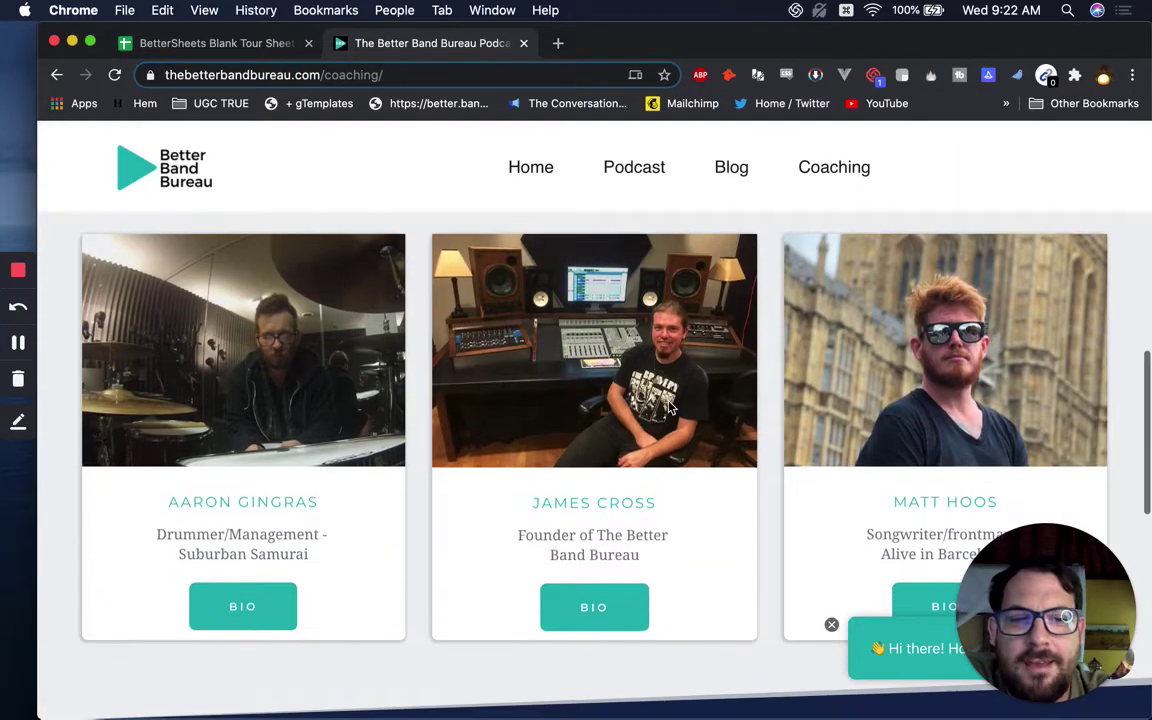
{"action": "scroll", "coordinate": [672, 408], "scroll_direction": "up", "scroll_amount": 2}
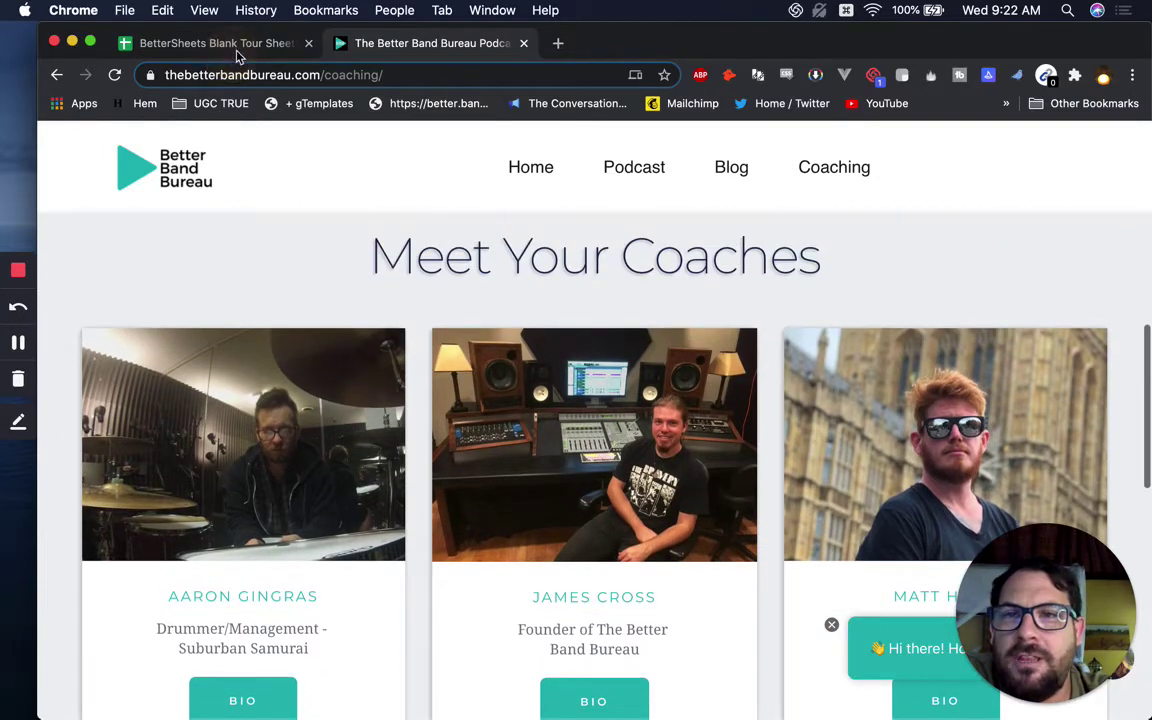
{"action": "key", "text": "ctrl+shift+Tab"}
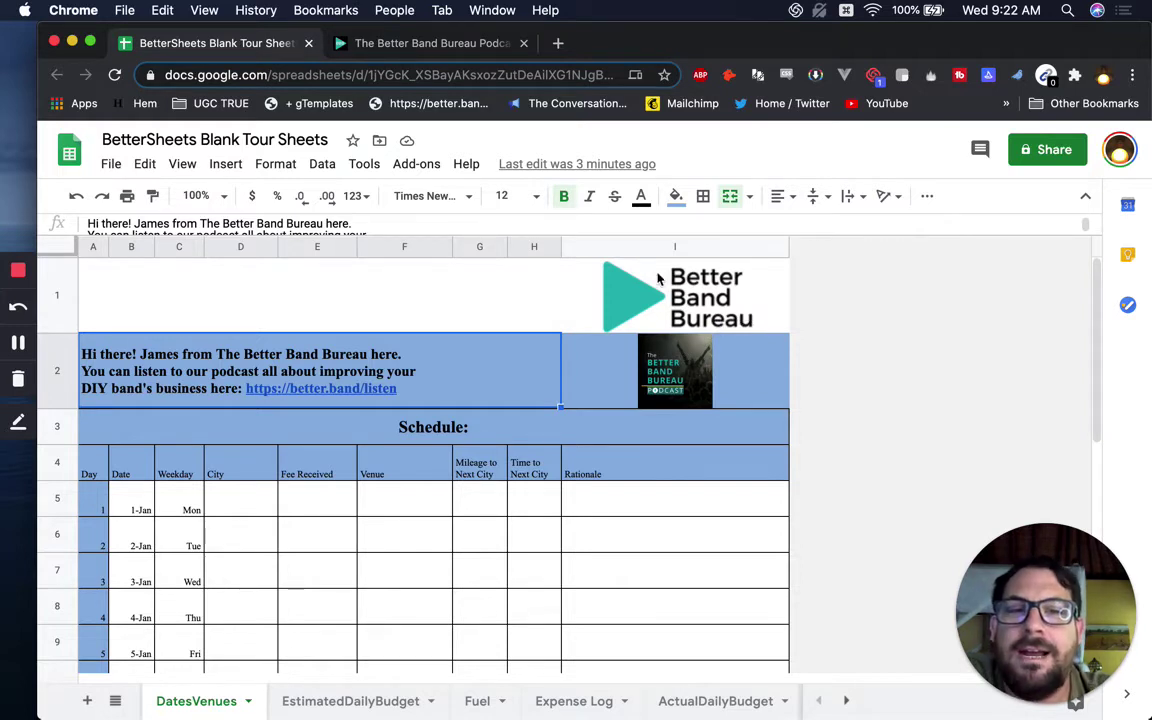
- Enter =image("<photo URL>") in I2 with the pasted studio photo address, fixing the missing bracket
{"action": "left_click", "coordinate": [728, 387]}
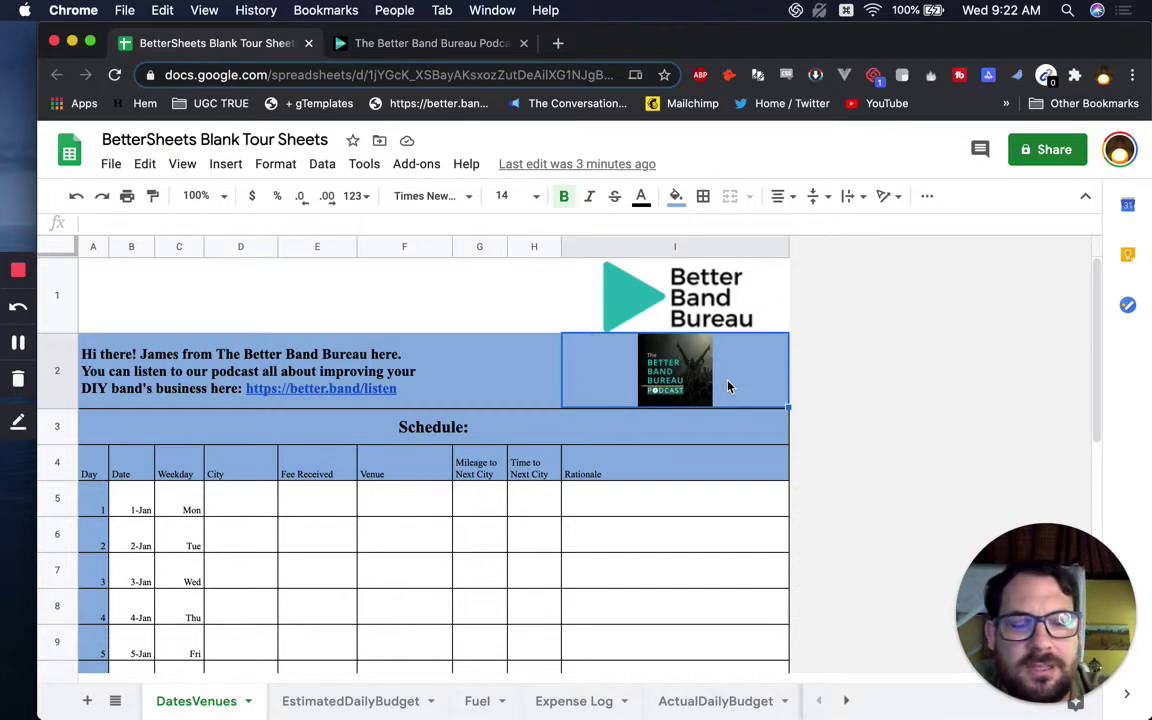
{"action": "type", "text": "=image\""}
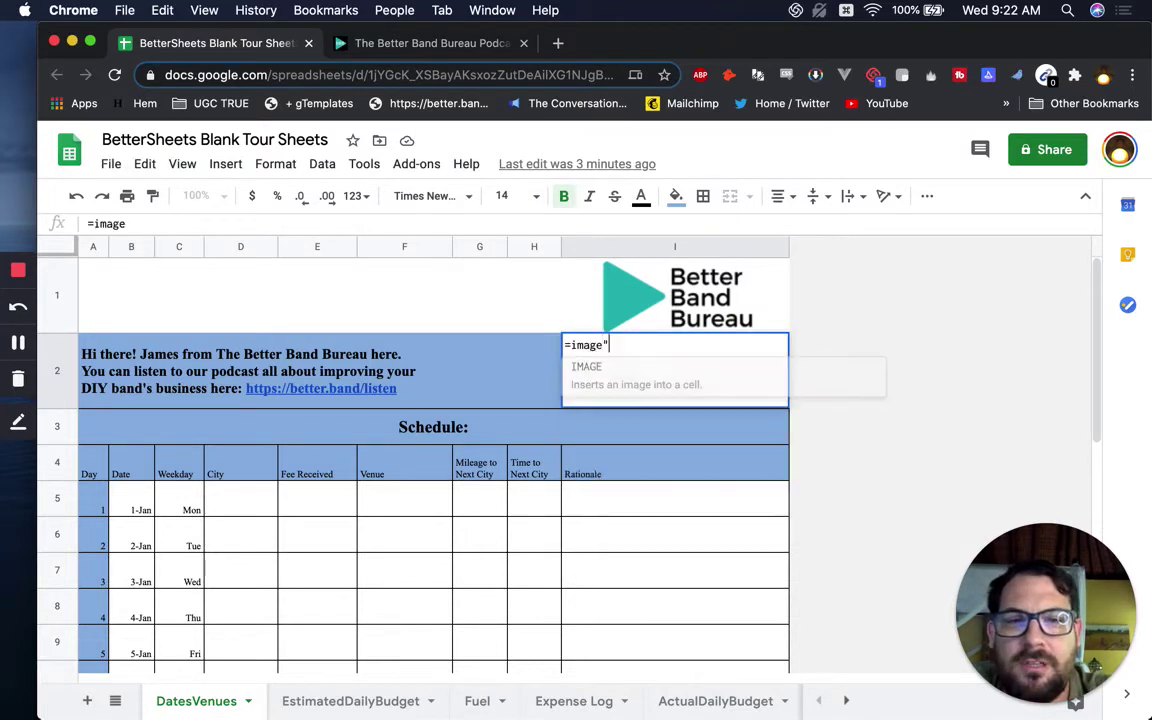
{"action": "type", "text": "https://thebetterbandbureau.com/wp-content/uploads/brizy/2076/assets/images/iW=722&iH=542&oX=0&oY=22&cW=722&cH=520/James-SigSoung-B-Reduced-brightness-hires.jpg"}
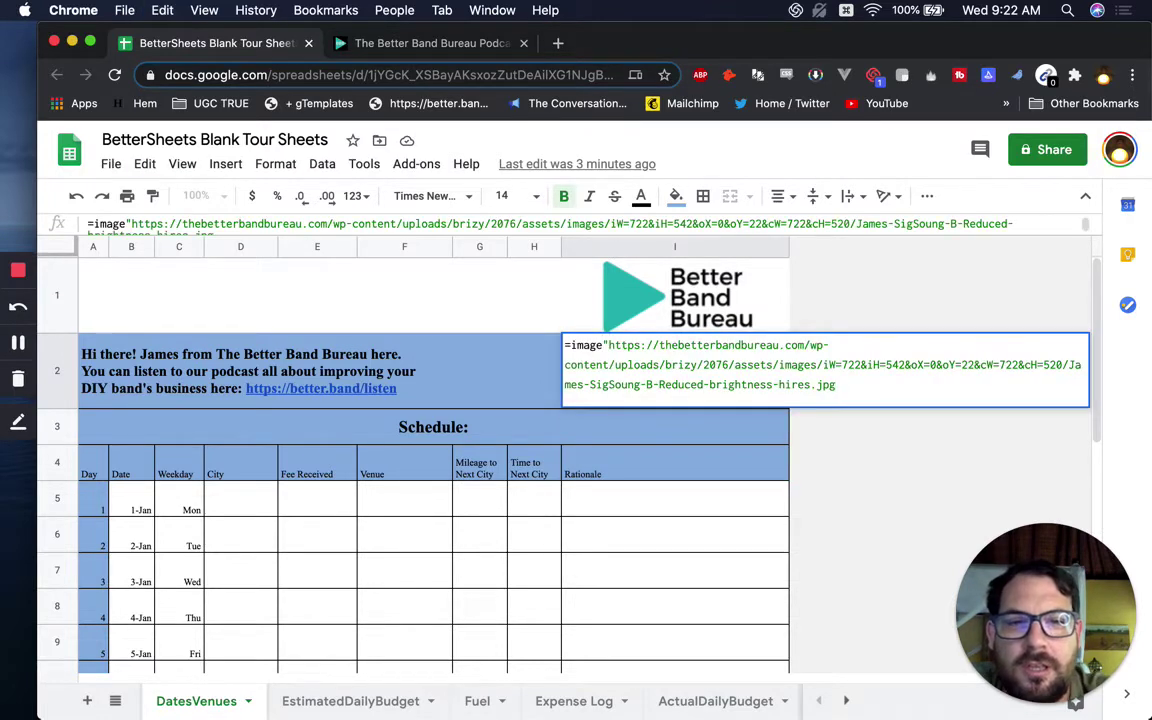
{"action": "left_click", "coordinate": [606, 350]}
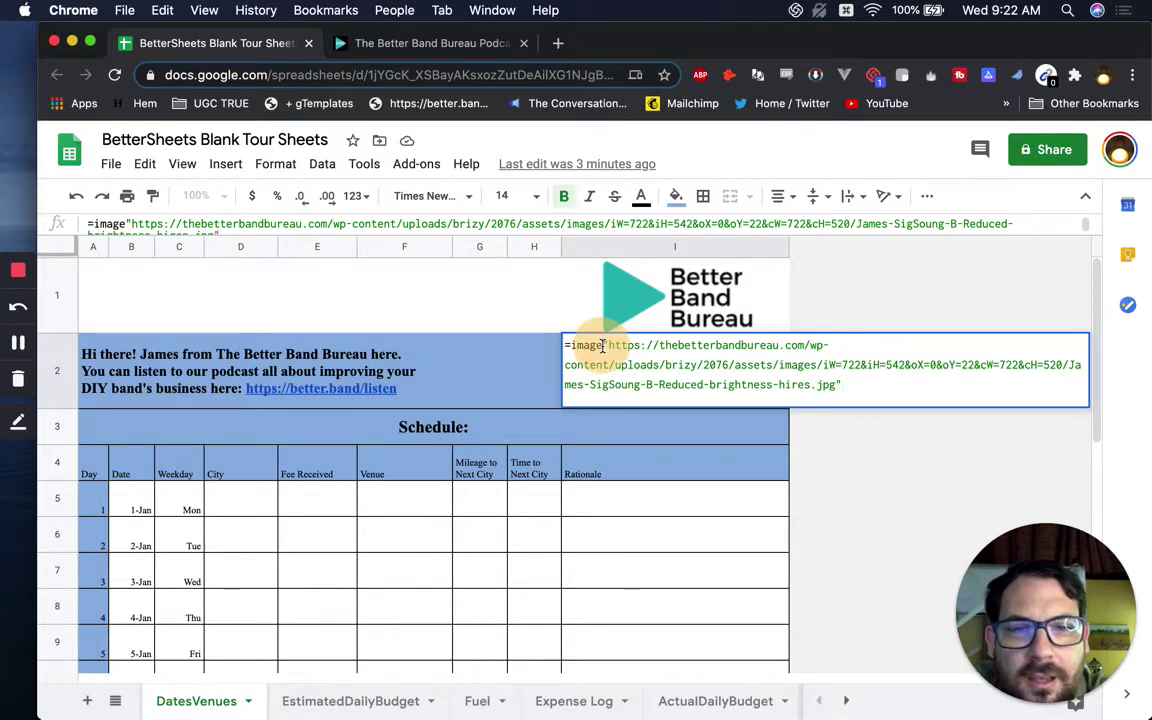
{"action": "type", "text": "("}
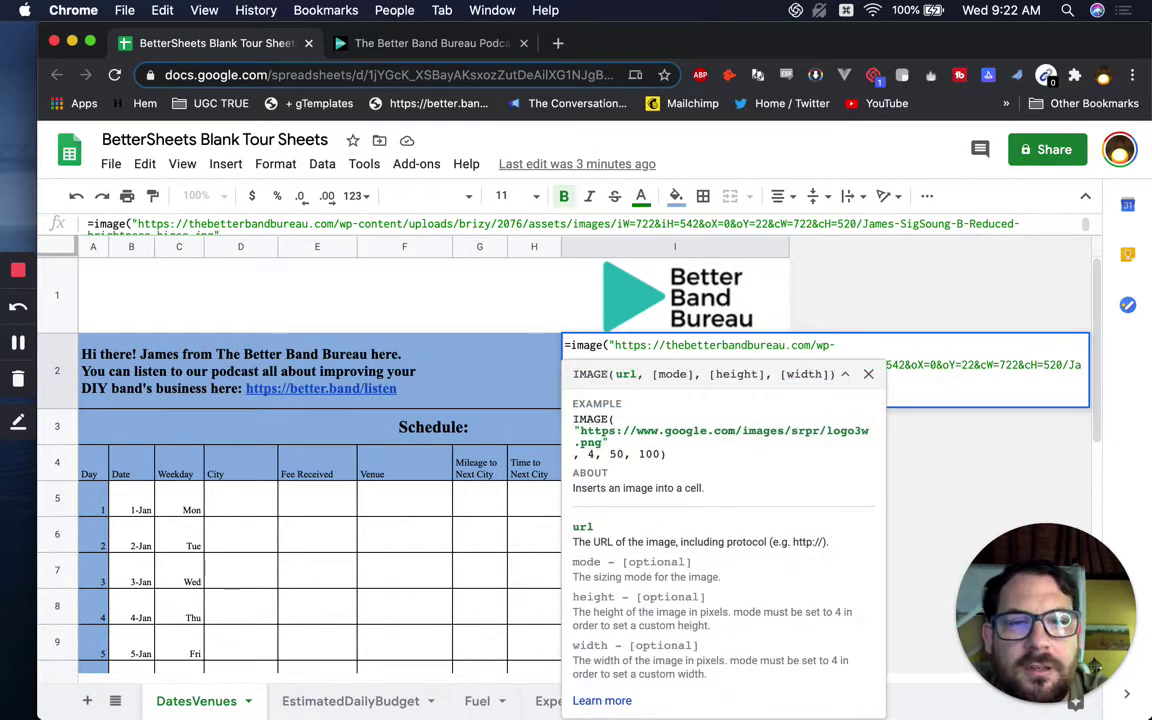
{"action": "key", "text": "Return"}
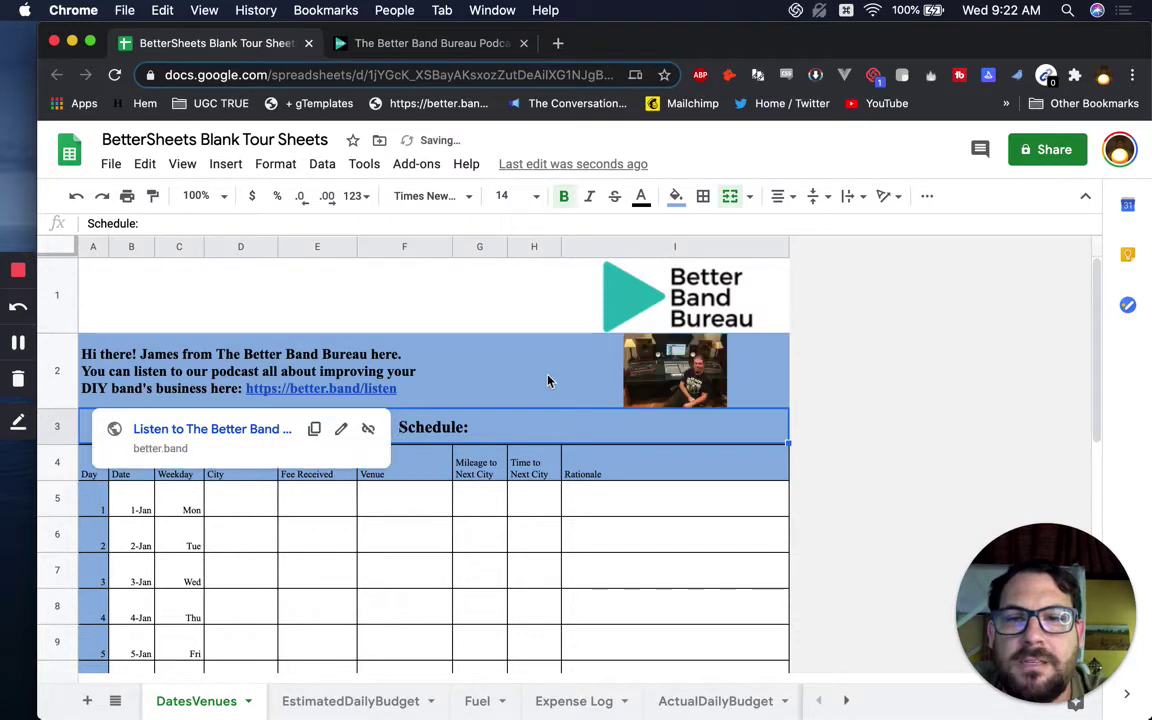
{"action": "left_click", "coordinate": [662, 358]}
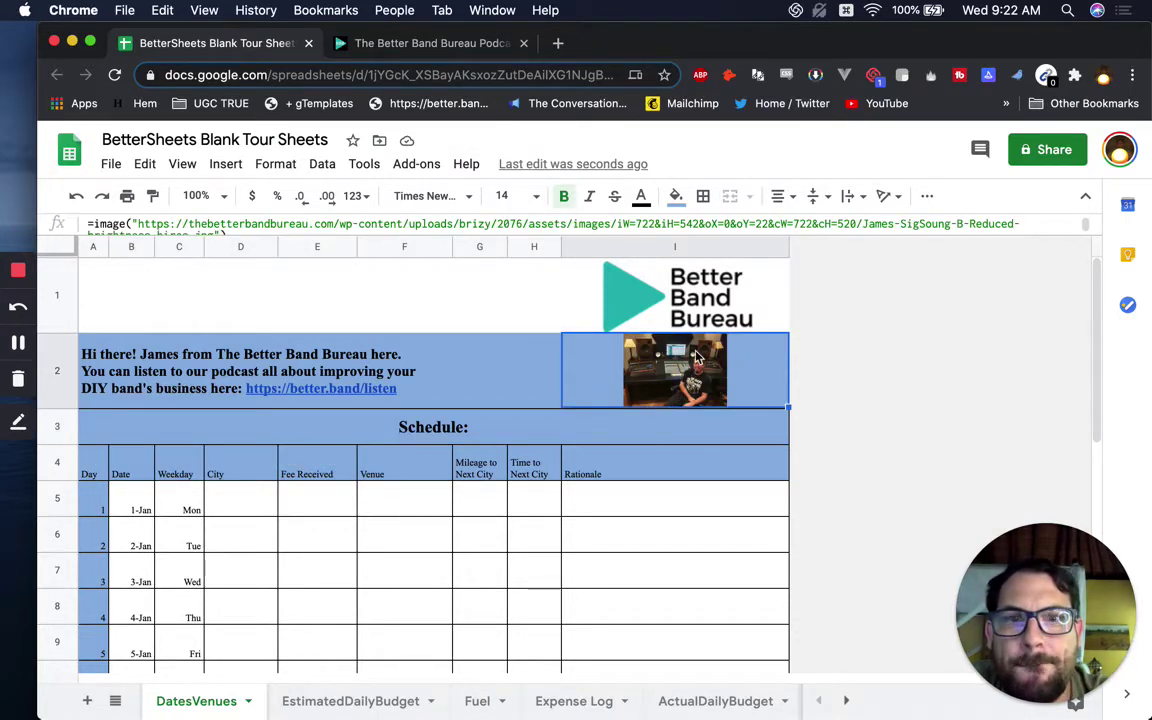
- Insert a new column J right of column I and make it narrow
{"action": "left_click", "coordinate": [697, 242]}
{"action": "right_click", "coordinate": [697, 242]}
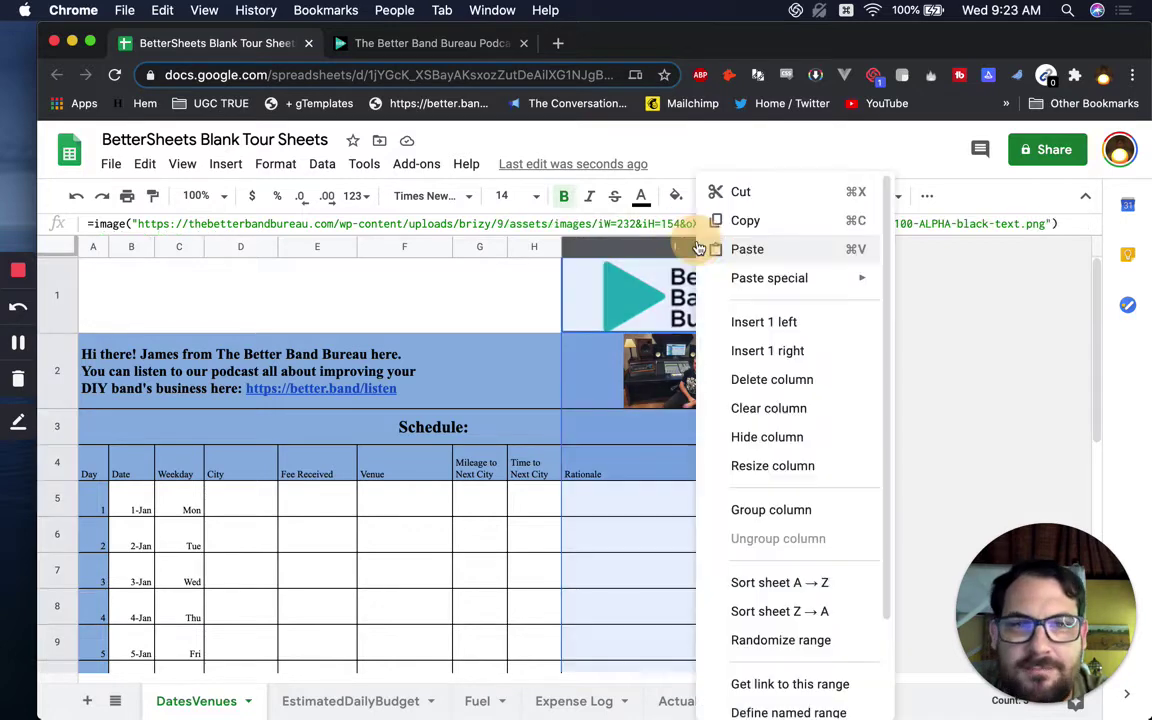
{"action": "left_click", "coordinate": [764, 351]}
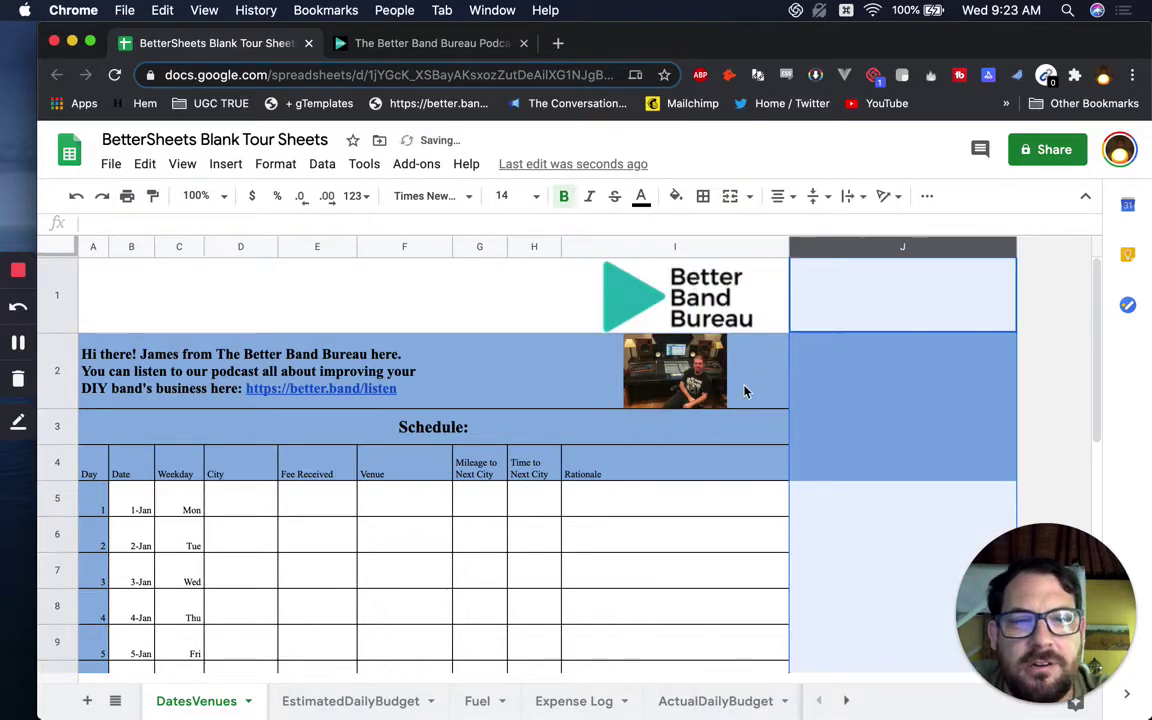
{"action": "left_click_drag", "start_coordinate": [1014, 246], "coordinate": [823, 250]}
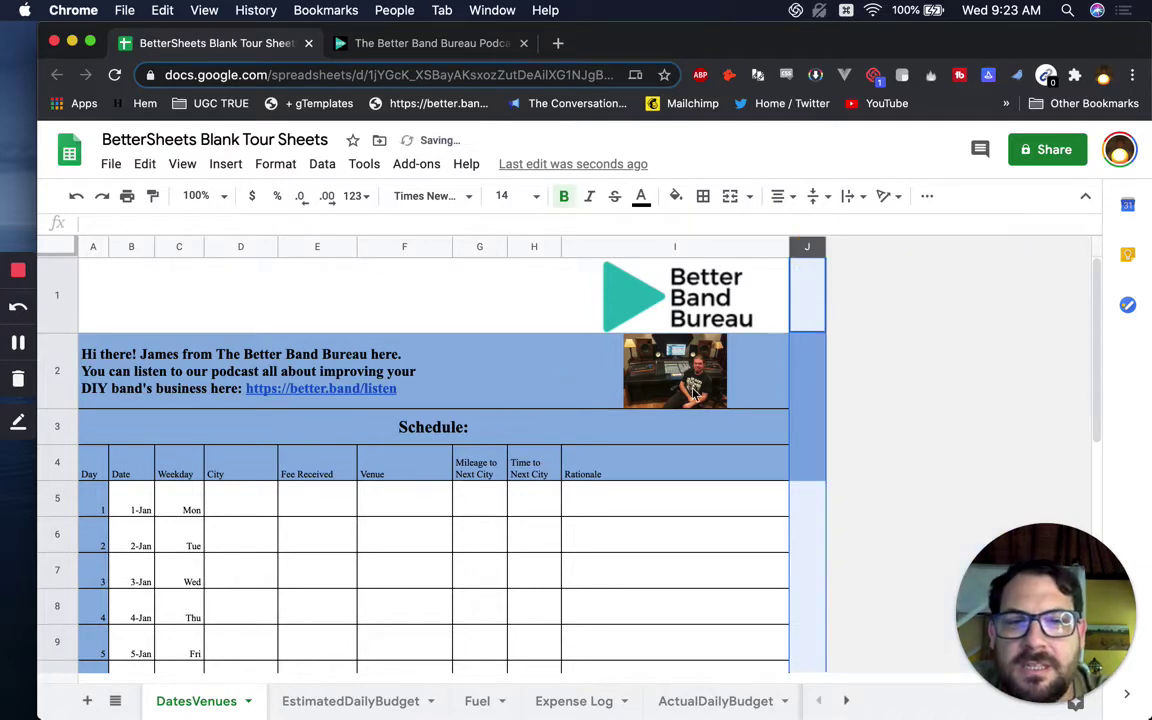
- Move the logo from I1 into A1 and merge A1 through C1
{"action": "left_click", "coordinate": [734, 404]}
{"action": "left_click", "coordinate": [733, 440]}
{"action": "scroll", "coordinate": [728, 452], "scroll_direction": "down", "scroll_amount": 1}
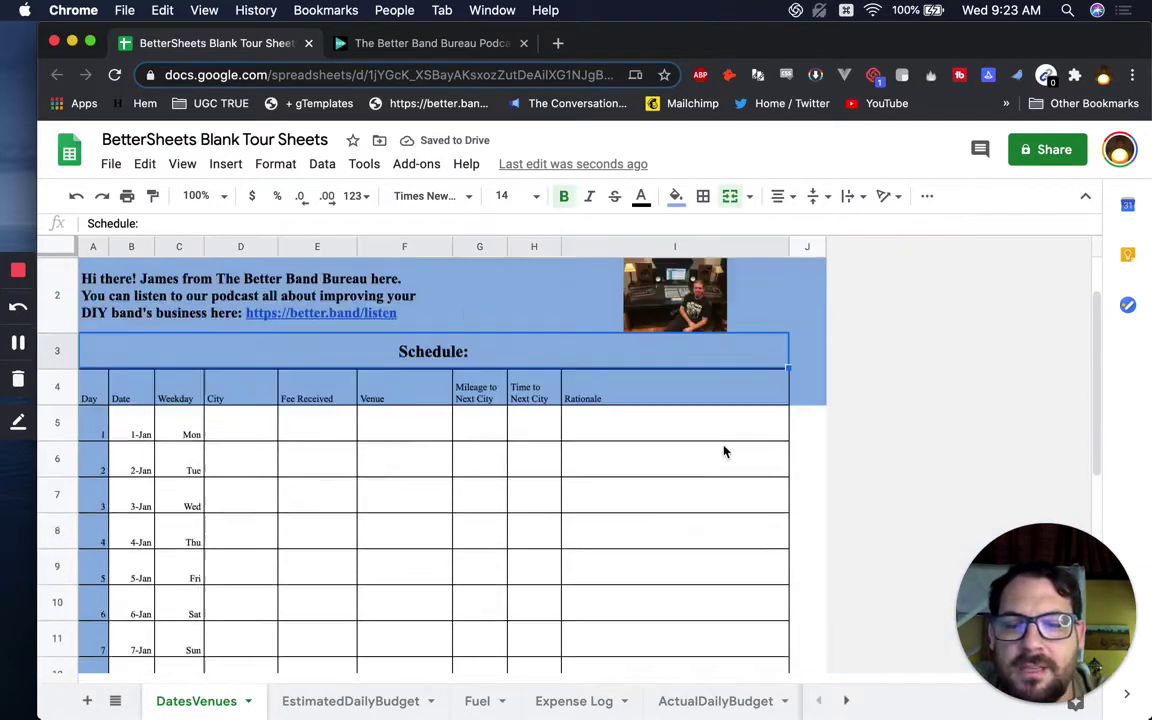
{"action": "scroll", "coordinate": [724, 452], "scroll_direction": "up", "scroll_amount": 1}
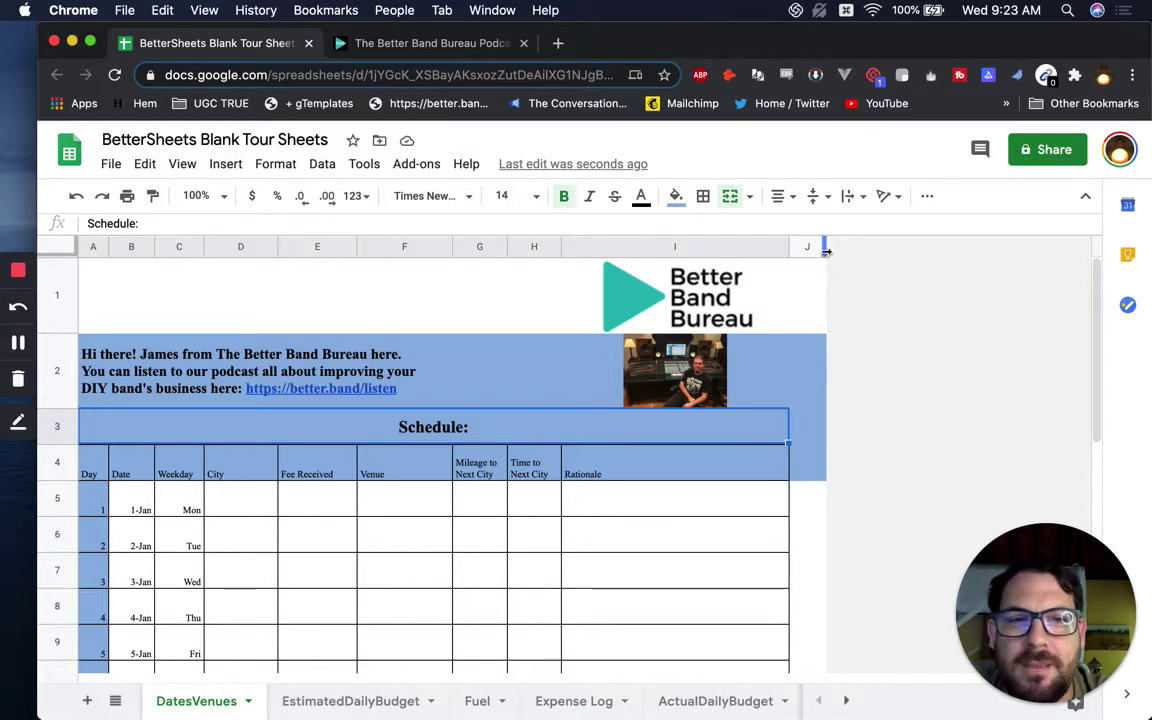
{"action": "left_click", "coordinate": [505, 297]}
{"action": "left_click", "coordinate": [657, 296]}
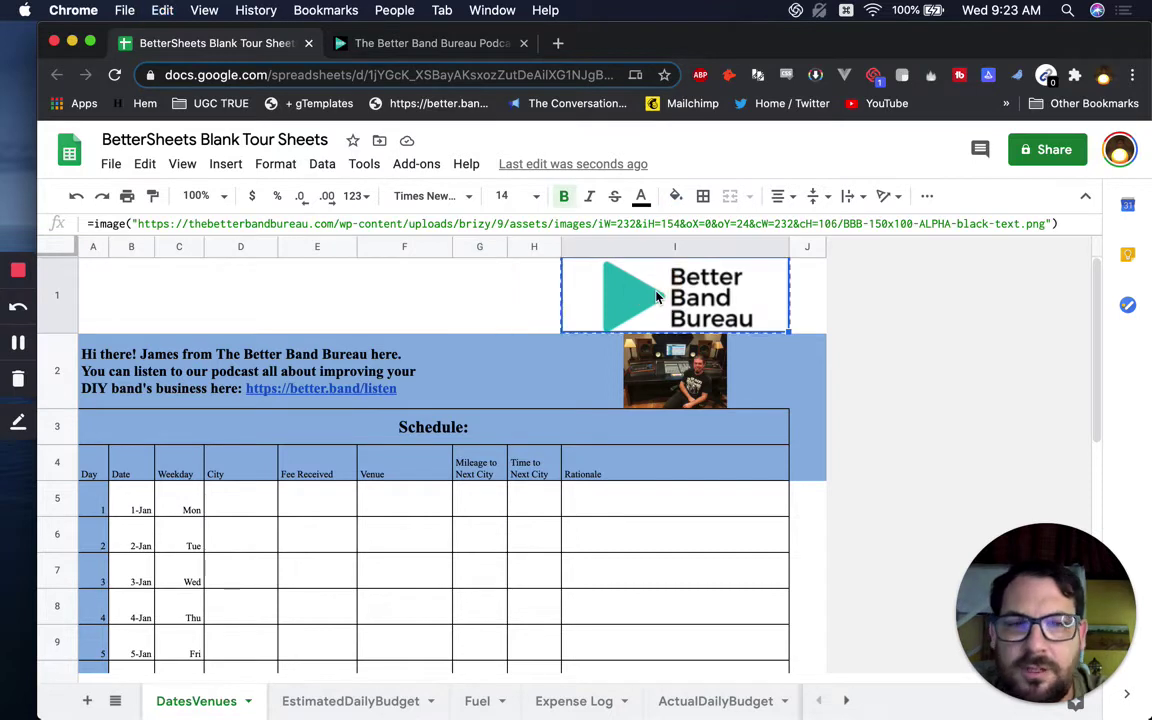
{"action": "key", "text": "Left"}
{"action": "key", "text": "Left"}
{"action": "key", "text": "Left"}
{"action": "key", "text": "Left"}
{"action": "key", "text": "Left"}
{"action": "key", "text": "Left"}
{"action": "key", "text": "Left"}
{"action": "key", "text": "Left"}
{"action": "key", "text": "super+v"}
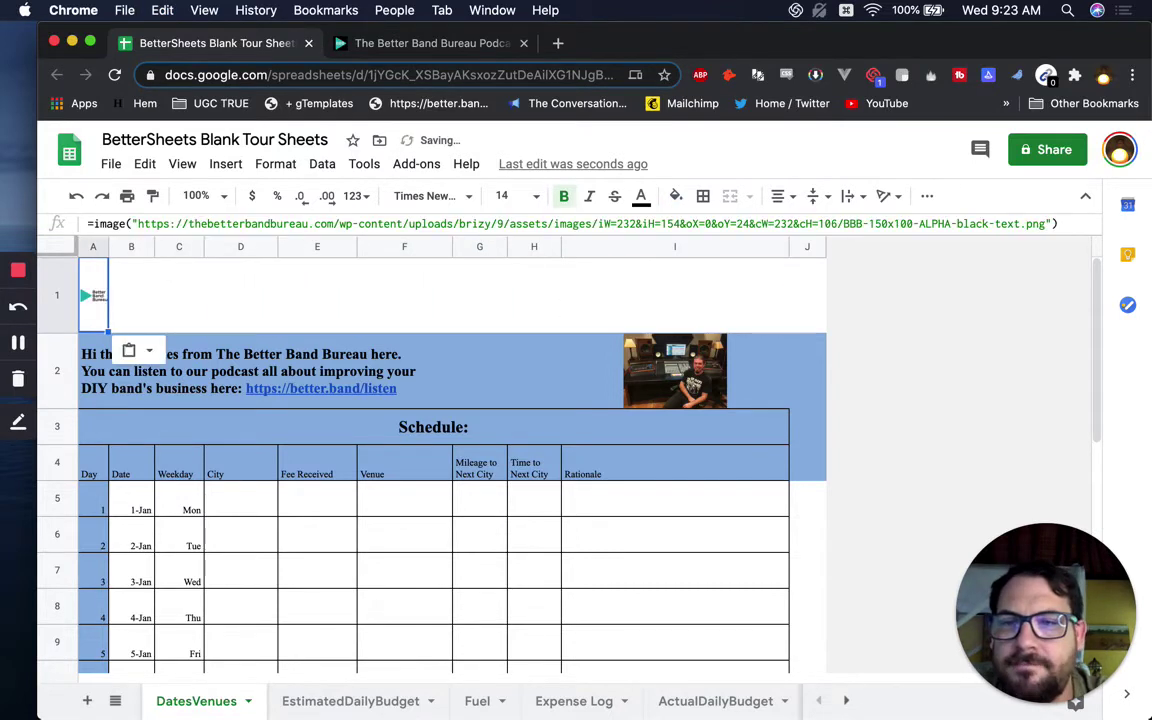
{"action": "left_click", "coordinate": [185, 297], "text": "shift"}
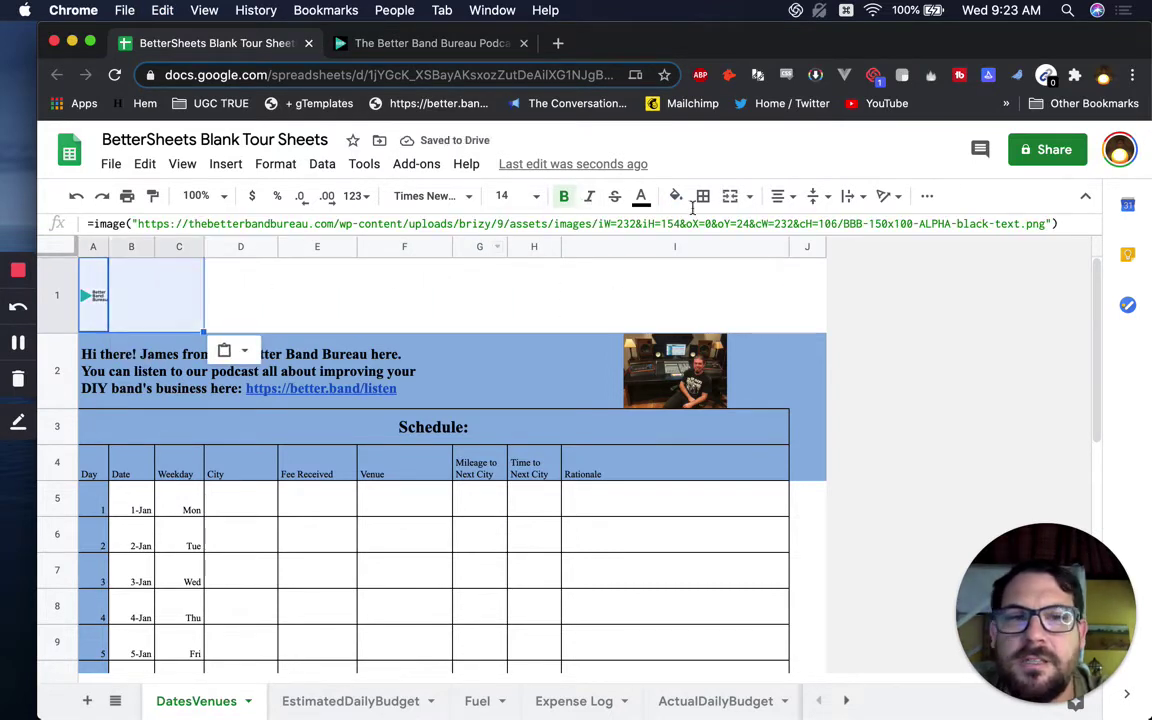
{"action": "key", "text": "ctrl+alt+o"}
{"action": "key", "text": "m"}
{"action": "key", "text": "a"}
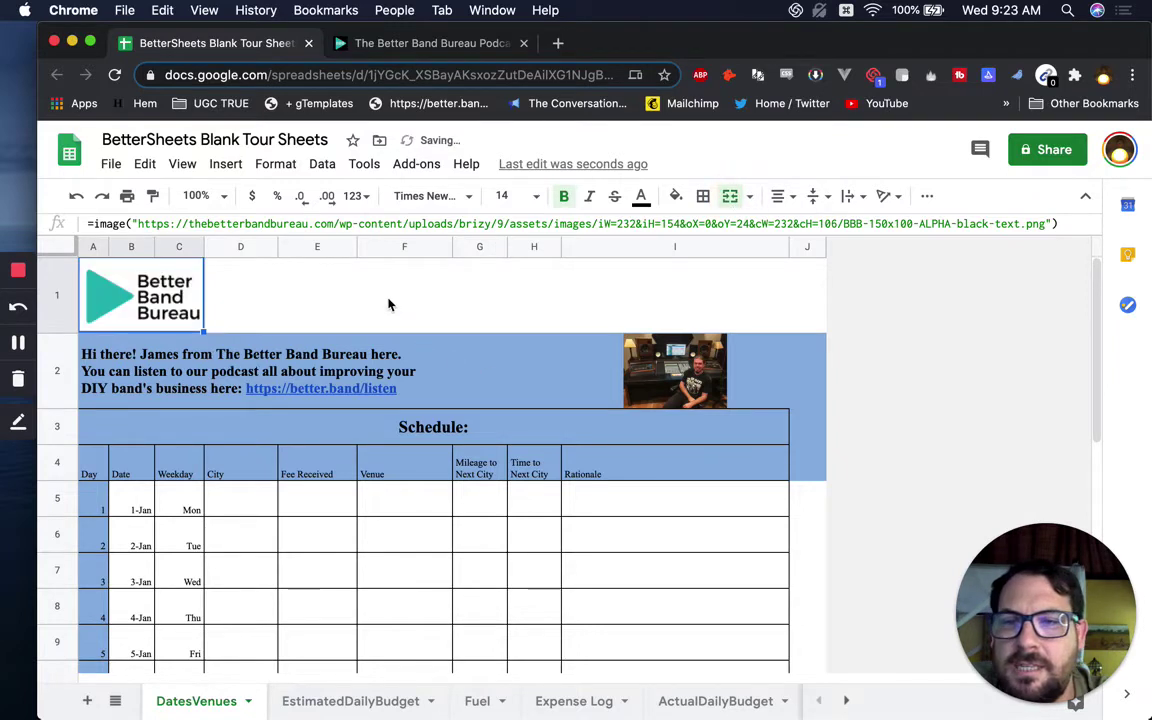
- Cut the studio photo from I2 and paste it into I1
{"action": "left_click", "coordinate": [628, 338]}
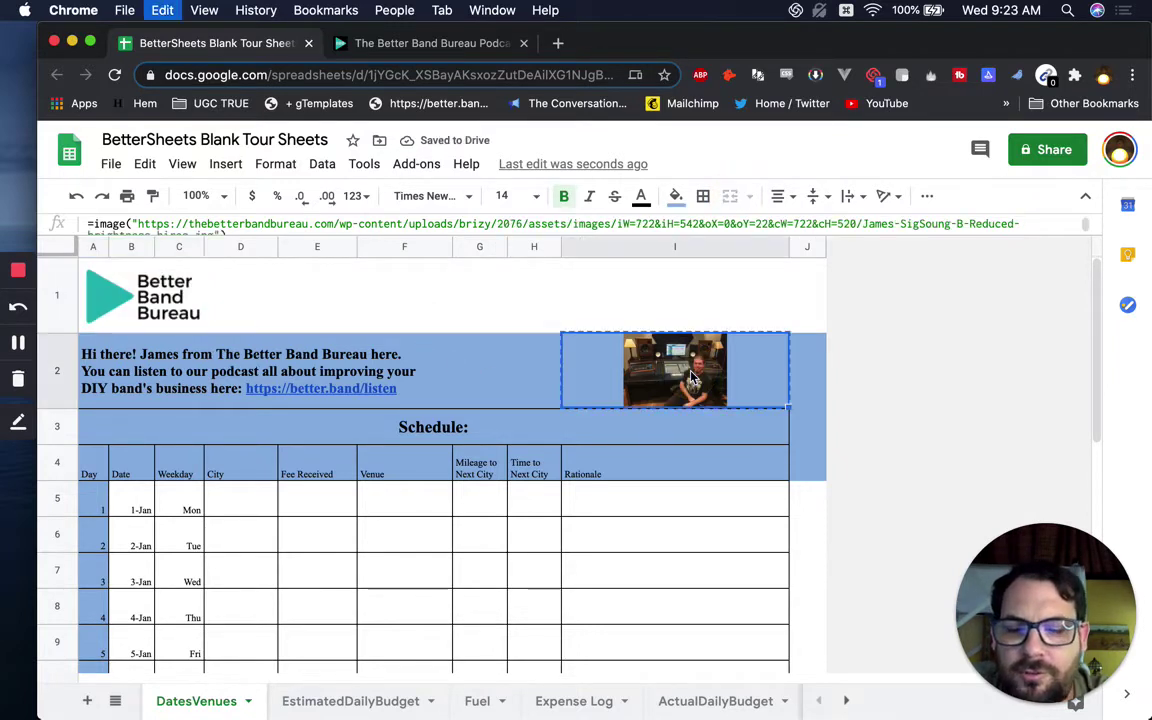
{"action": "key", "text": "super+x"}
{"action": "key", "text": "Up"}
{"action": "key", "text": "super+v"}
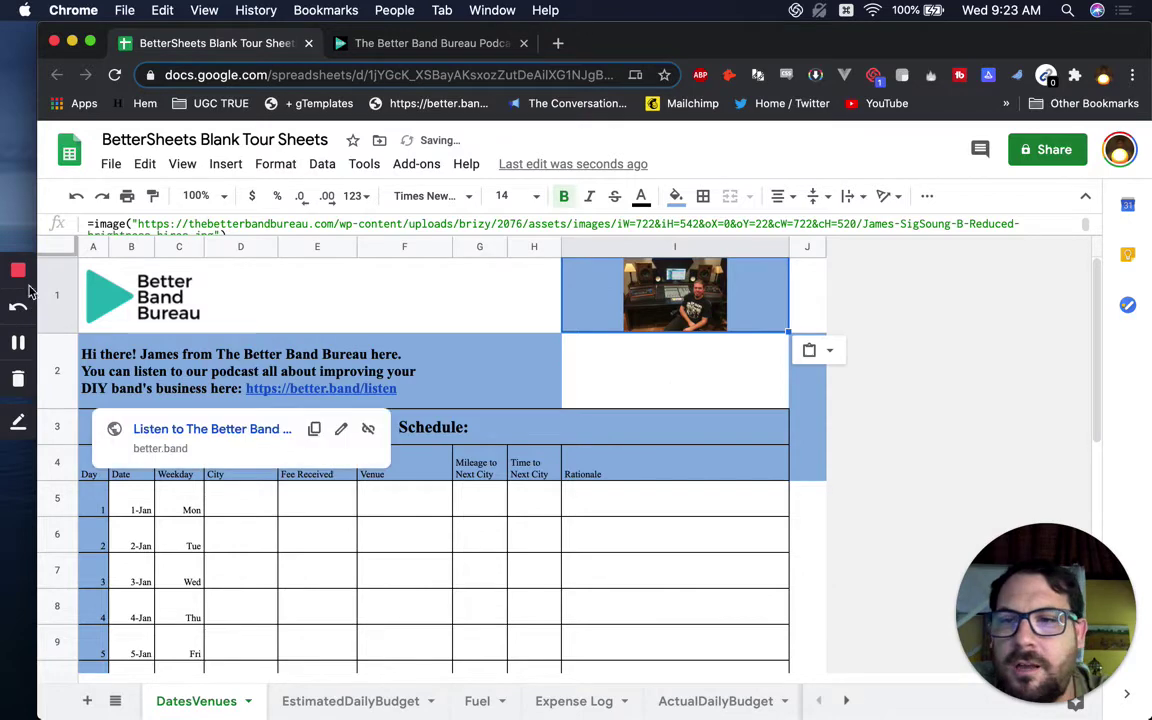
- Fill the entire sheet's background with white, removing the blue fills
{"action": "left_click", "coordinate": [60, 246]}
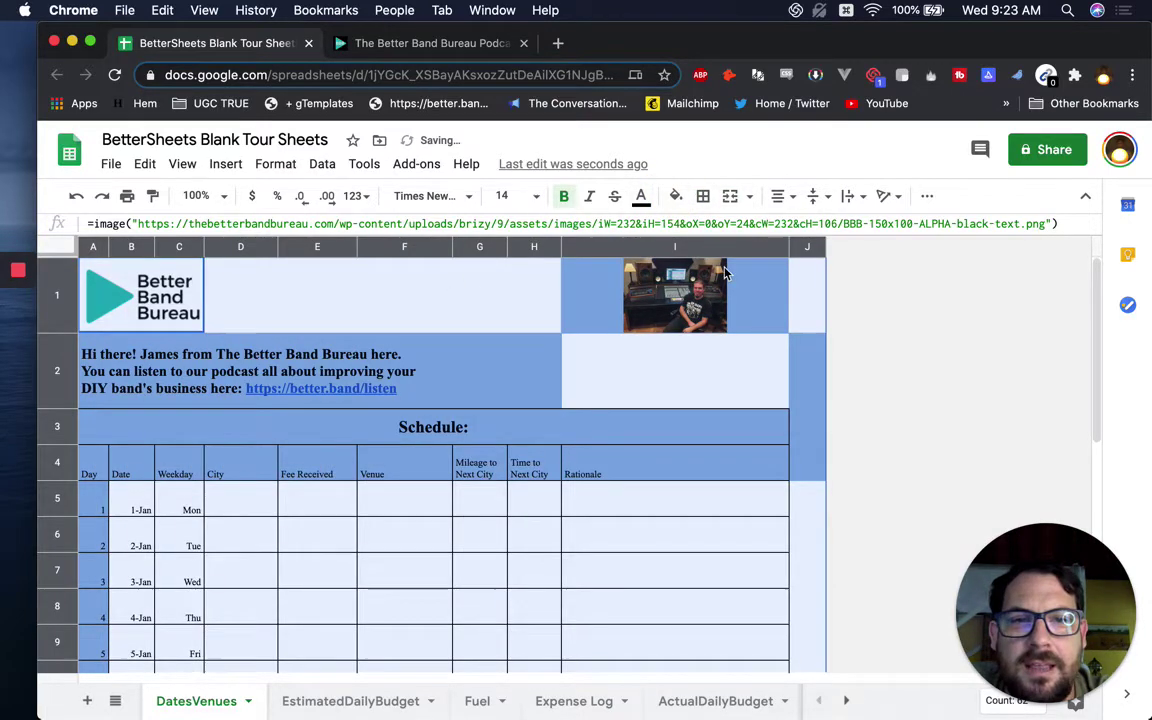
{"action": "left_click", "coordinate": [675, 196]}
{"action": "left_click", "coordinate": [862, 259]}
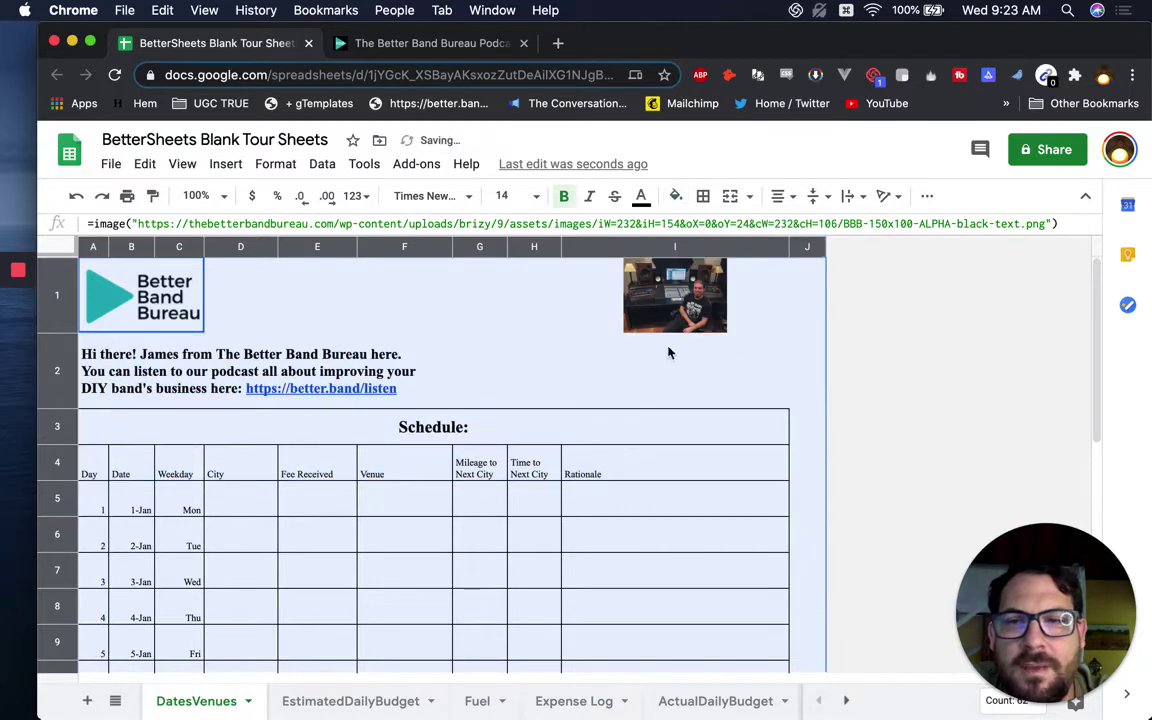
{"action": "left_click", "coordinate": [632, 361]}
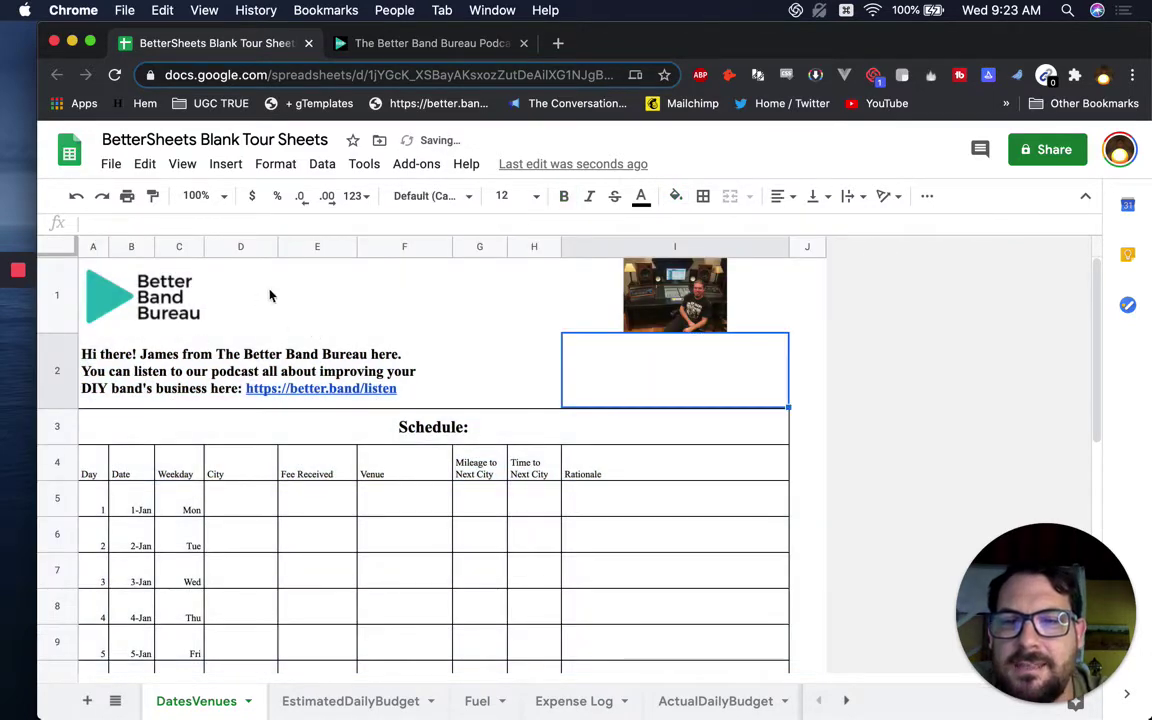
{"action": "left_click", "coordinate": [117, 298]}
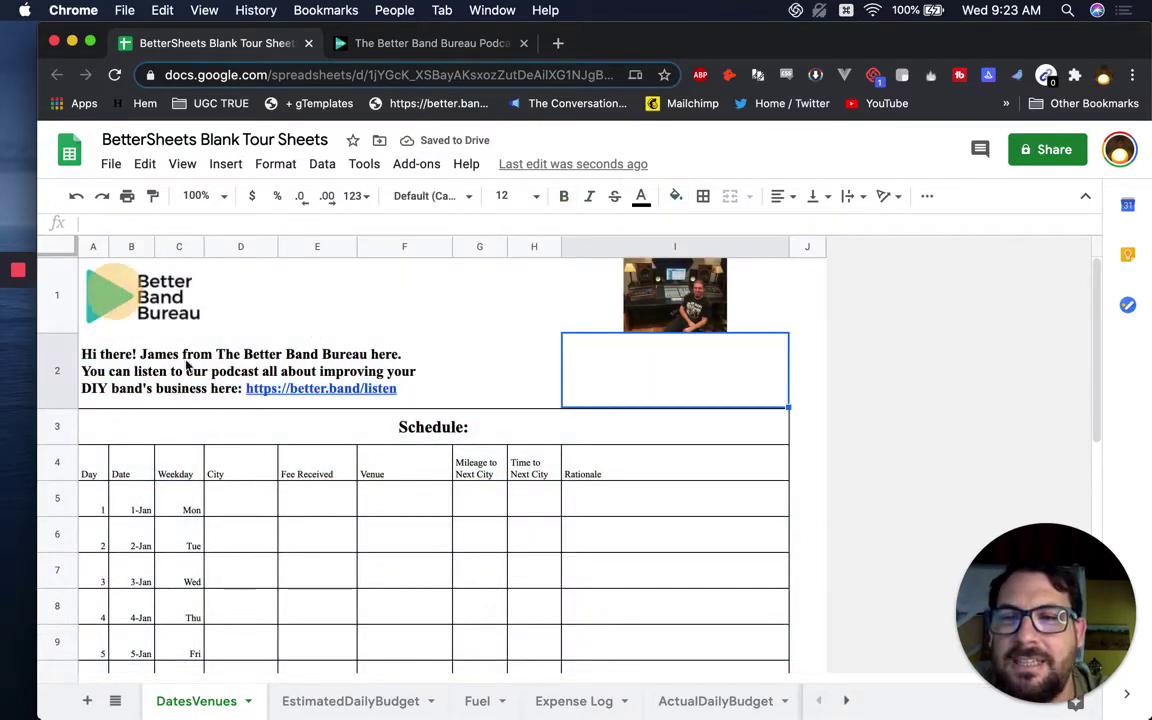
{"action": "left_click", "coordinate": [437, 438]}
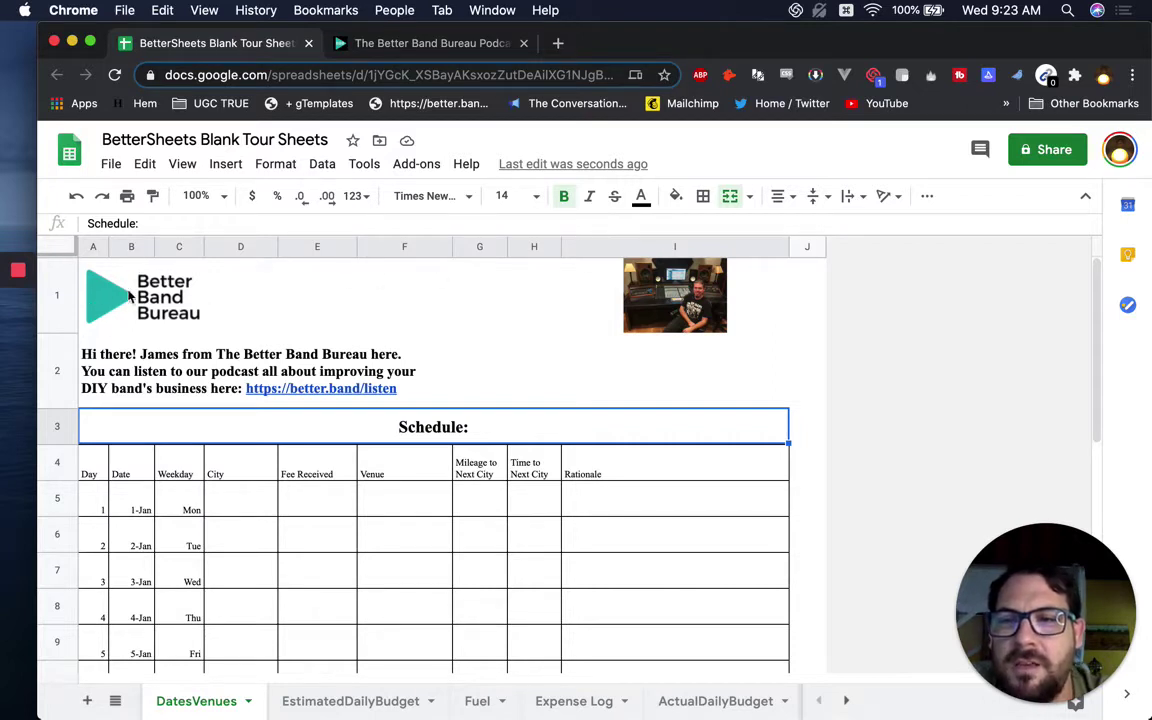
- Switch to the Better Band Bureau website and scroll down its page
{"action": "left_click", "coordinate": [474, 50]}
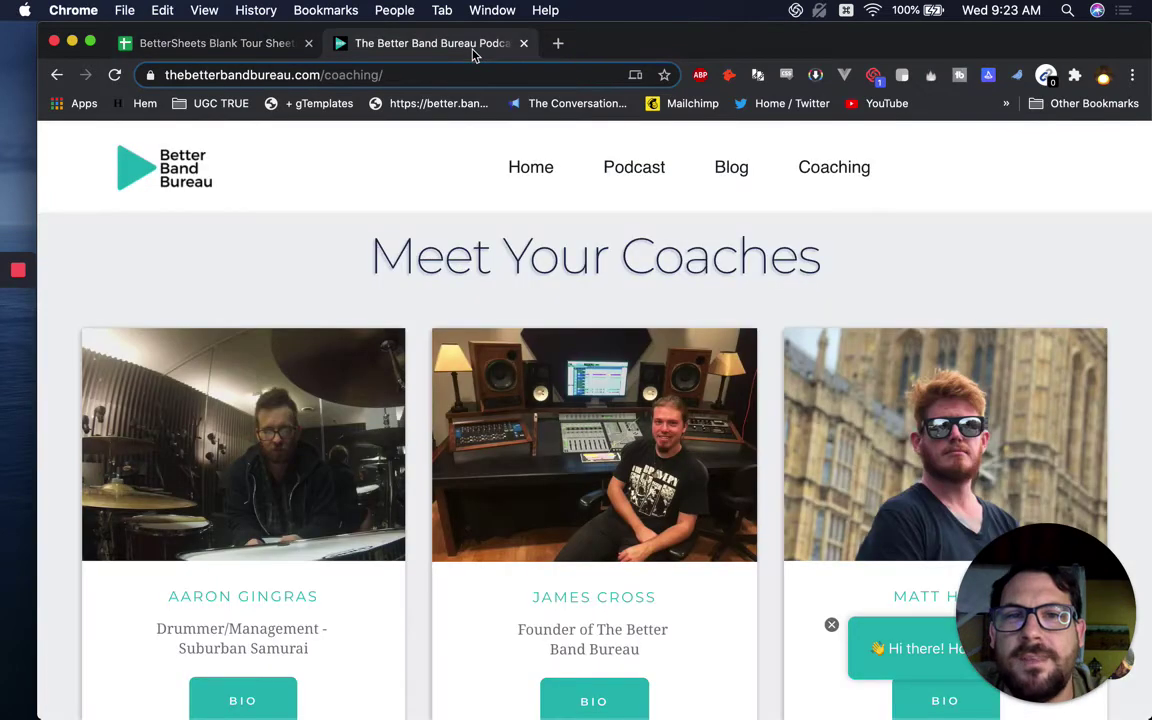
{"action": "scroll", "coordinate": [390, 493], "scroll_direction": "down", "scroll_amount": 3}
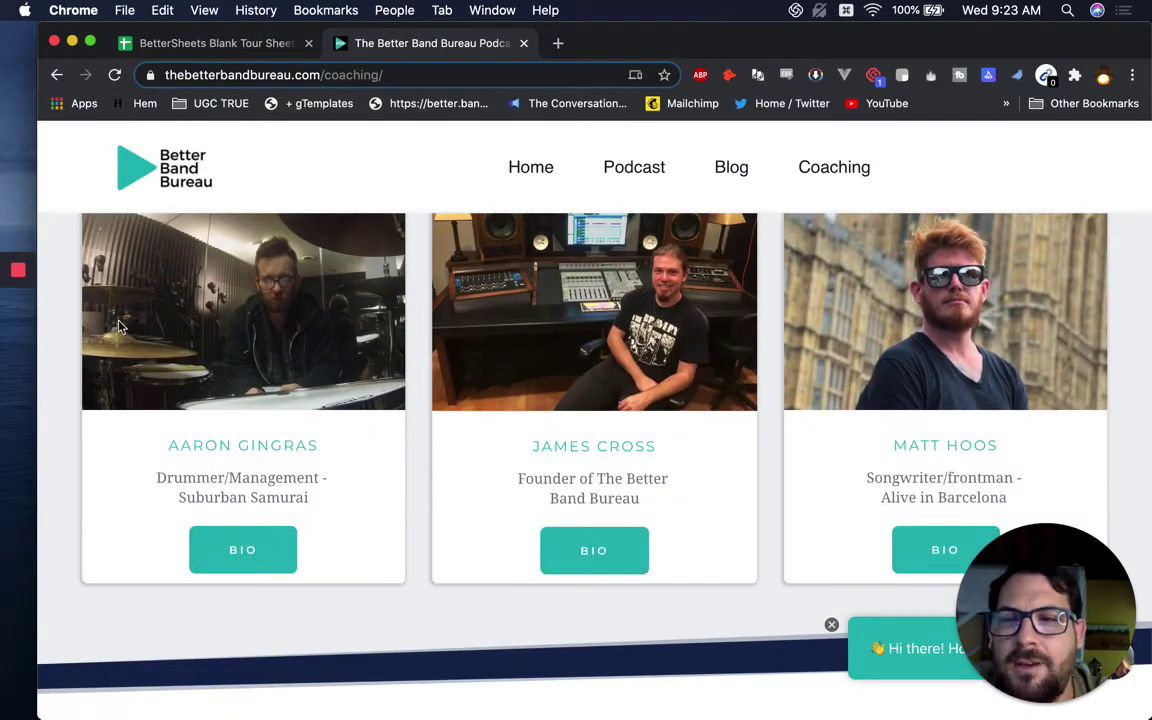
{"action": "mouse_move", "coordinate": [28, 305]}
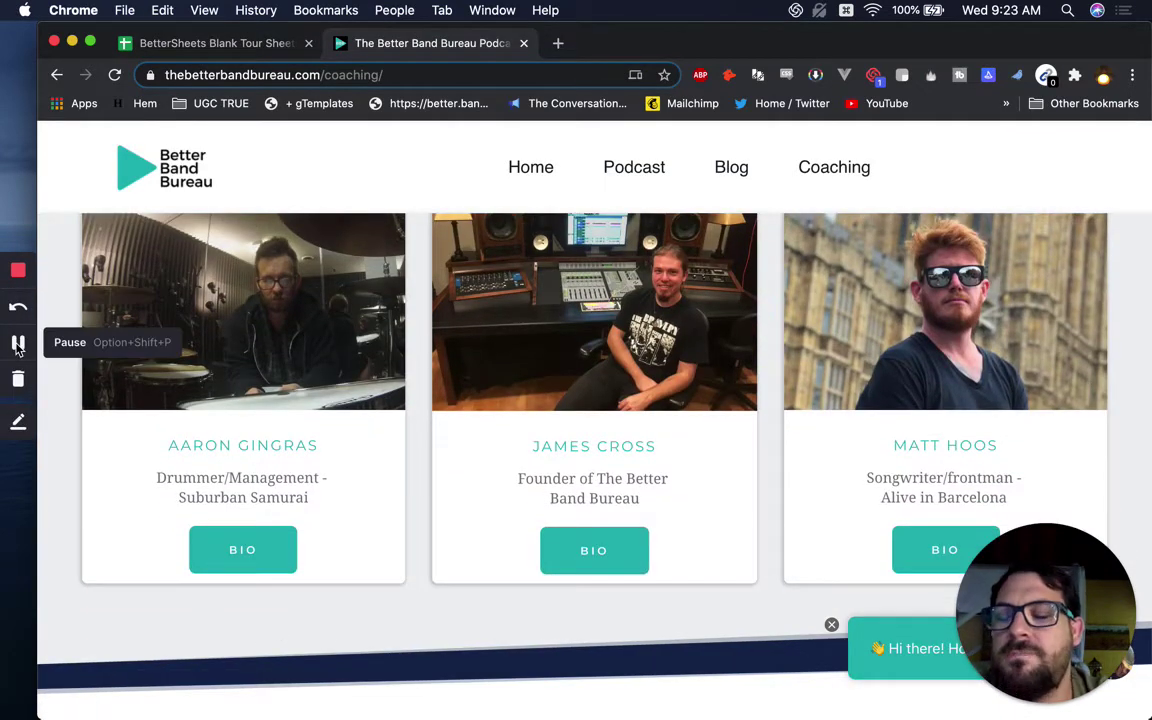
{"action": "left_click", "coordinate": [18, 343]}
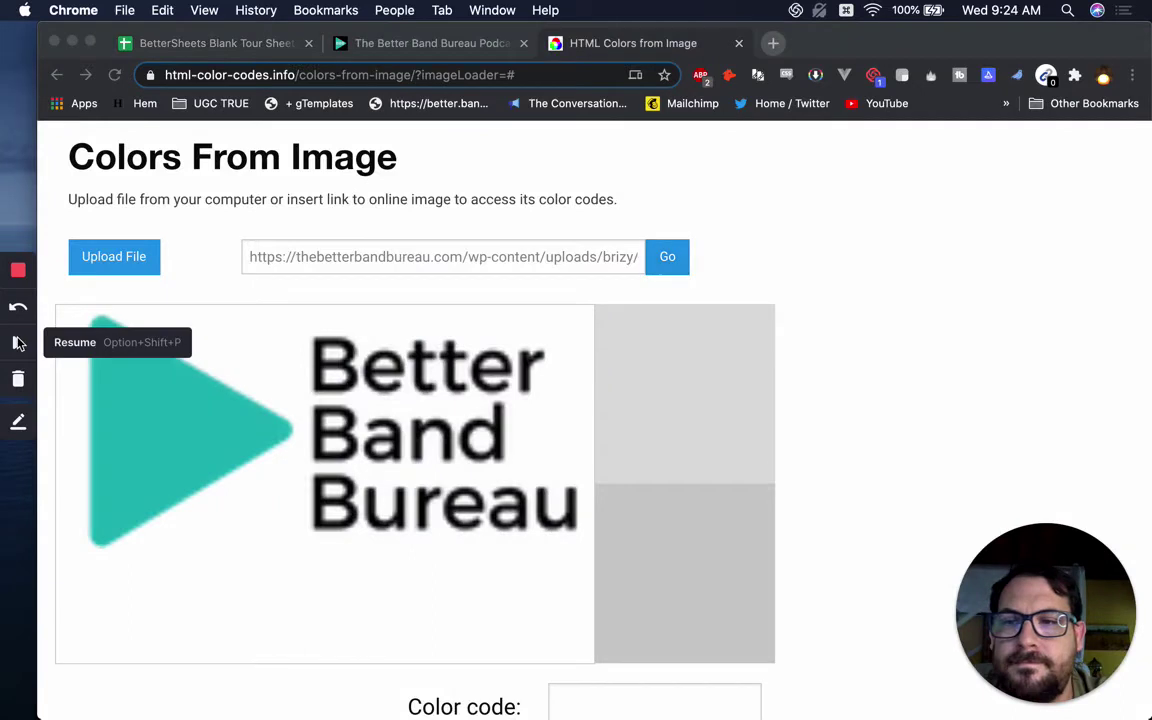
{"action": "left_click", "coordinate": [18, 340]}
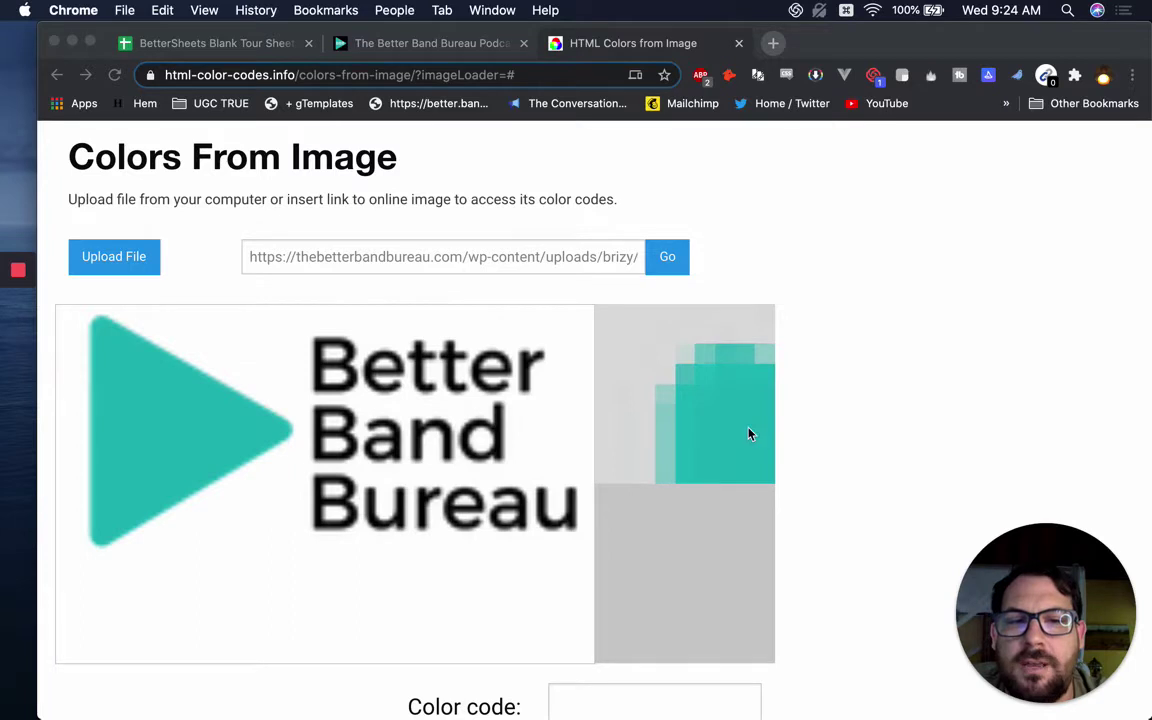
- Sample the logo triangle's teal as #1CB6B6 in HTML Color Codes and copy the code
{"action": "scroll", "coordinate": [751, 432], "scroll_direction": "down", "scroll_amount": 2}
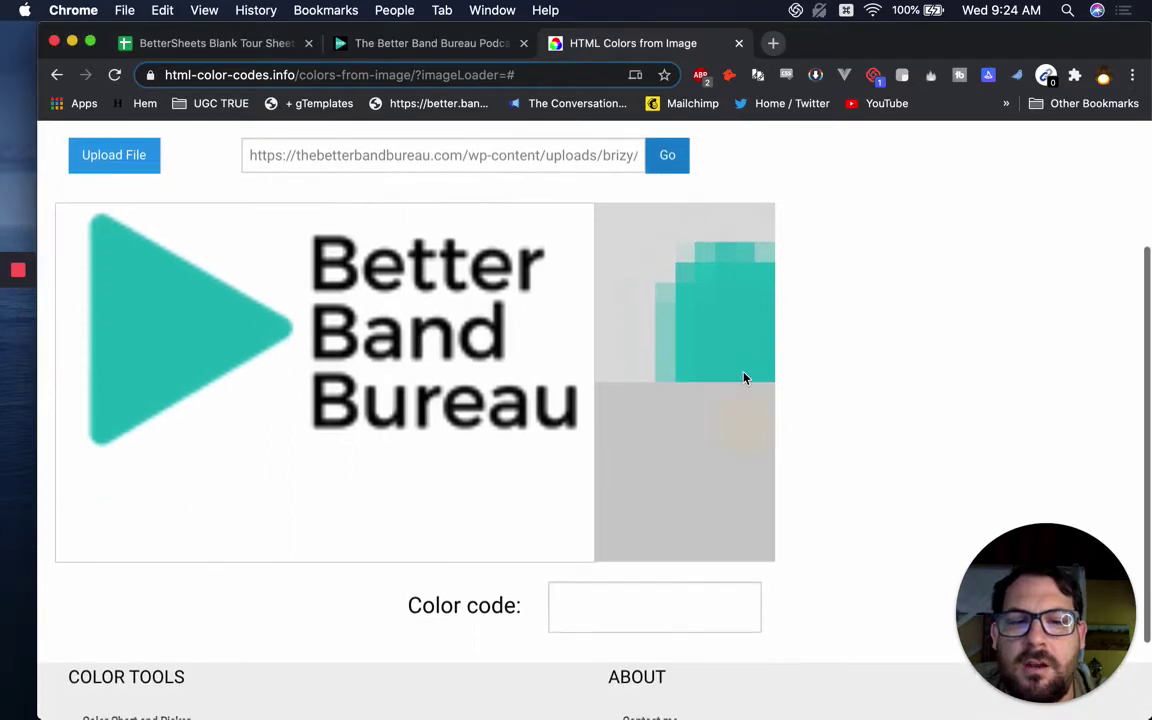
{"action": "left_click", "coordinate": [105, 339]}
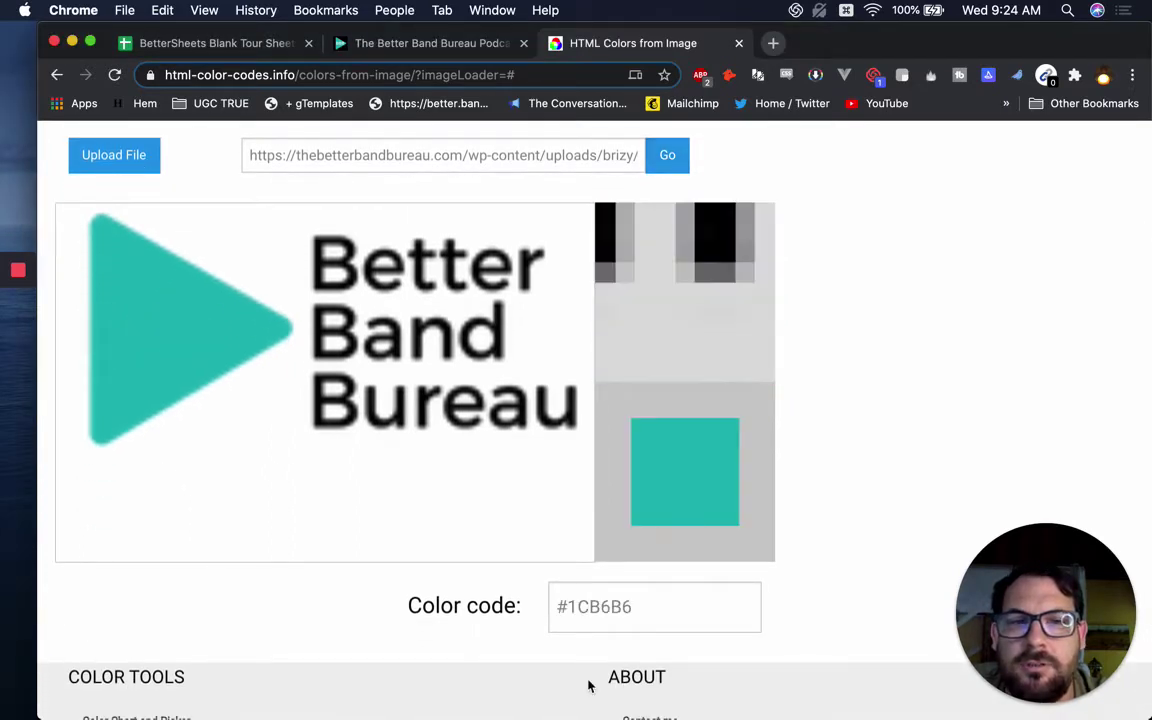
{"action": "double_click", "coordinate": [564, 600]}
{"action": "key", "text": "super+c"}
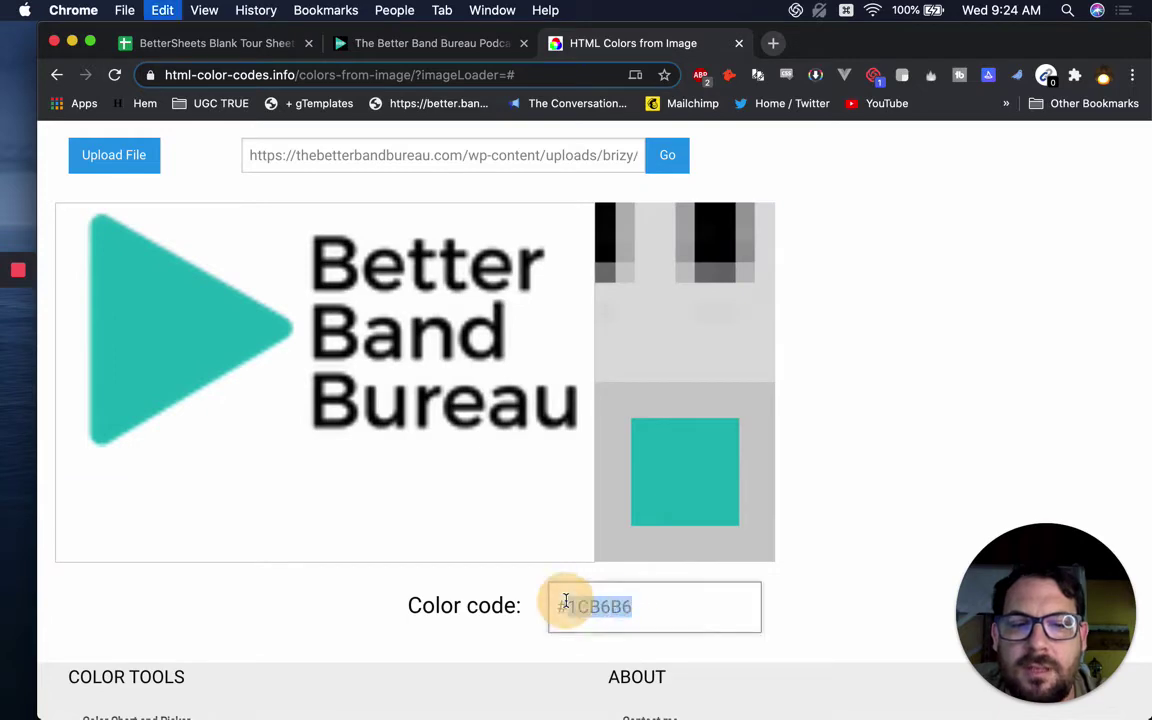
{"action": "left_click", "coordinate": [427, 44]}
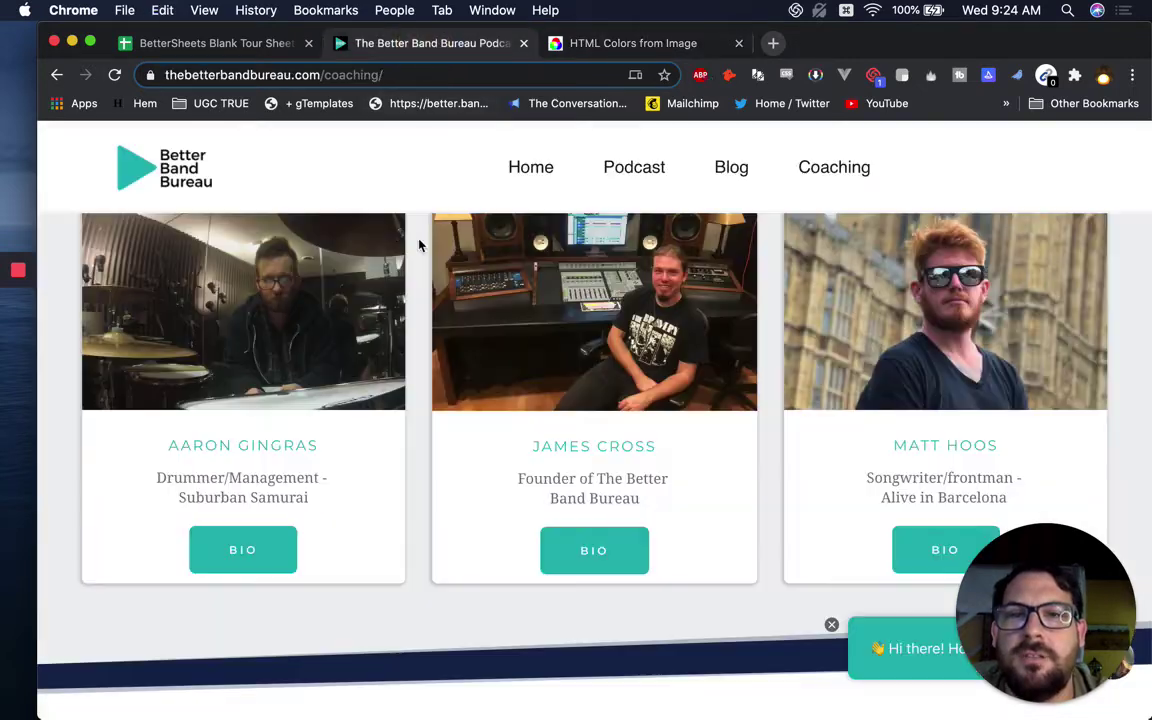
- Give spreadsheet cell F1 a custom fill using the pasted hex code 1CB6B6
{"action": "left_click", "coordinate": [229, 46]}
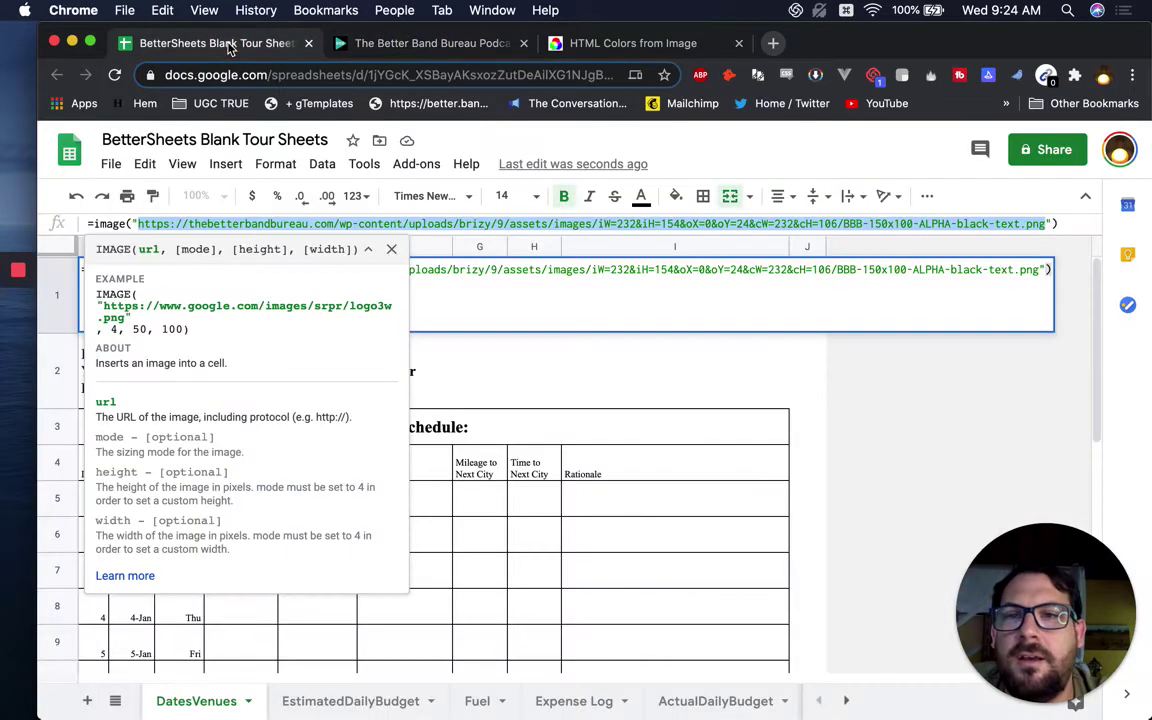
{"action": "left_click", "coordinate": [491, 378]}
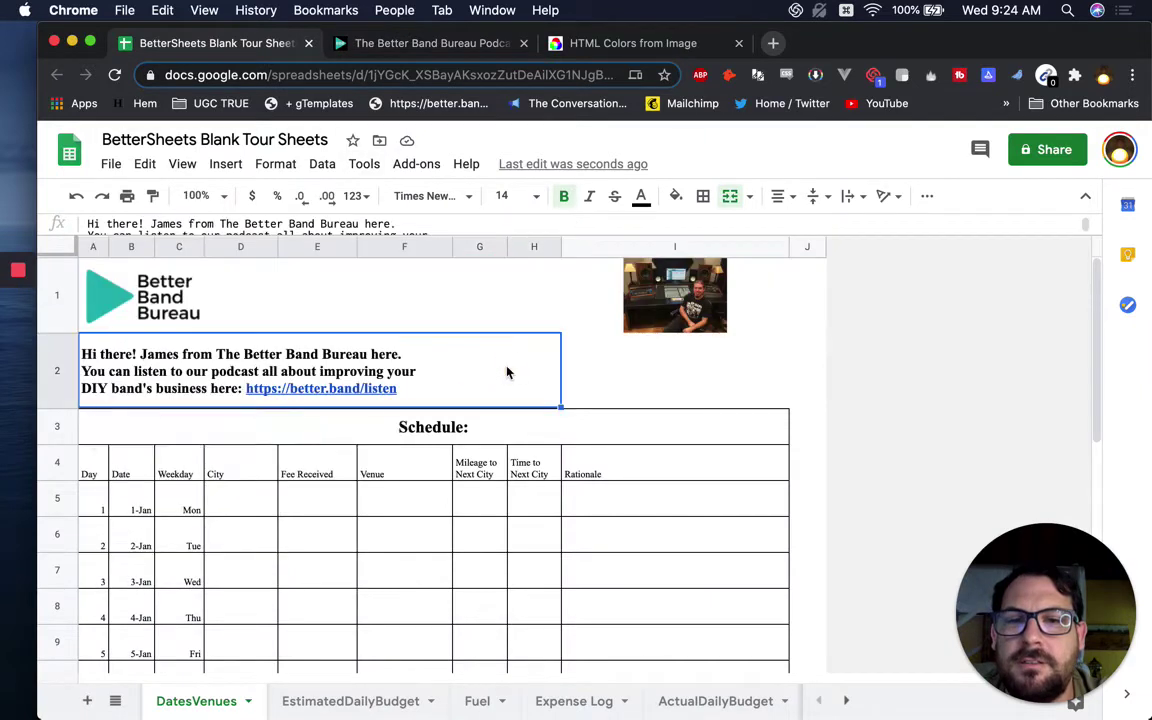
{"action": "left_click", "coordinate": [432, 298]}
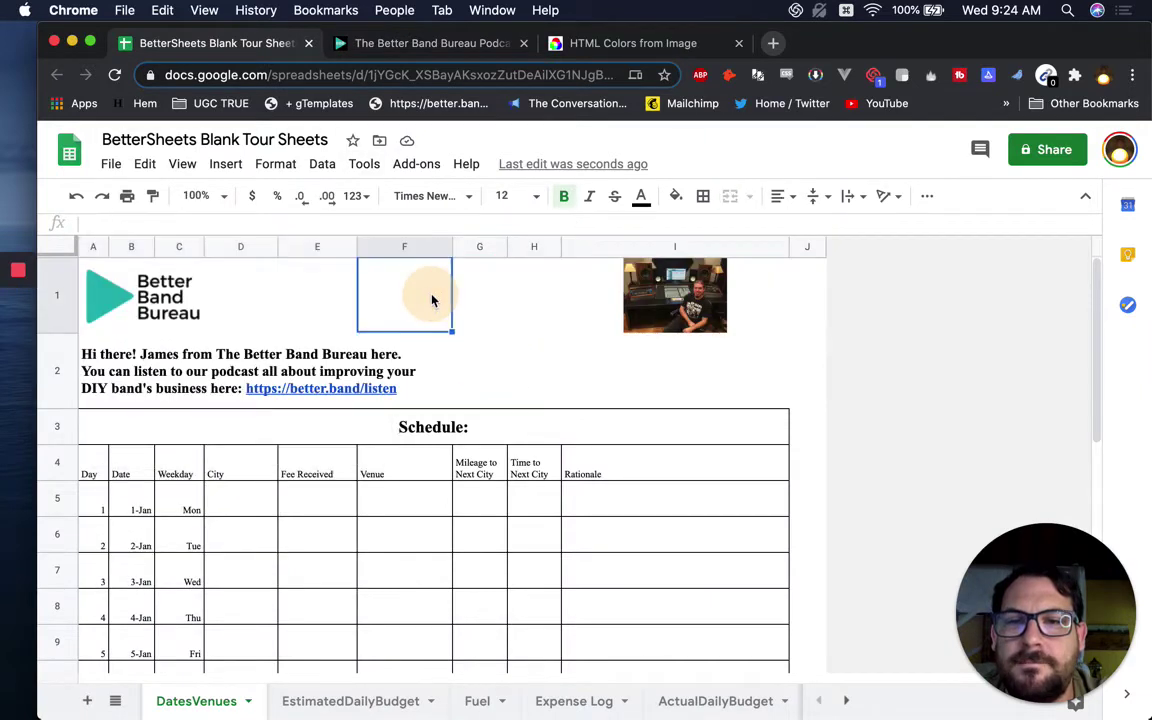
{"action": "left_click", "coordinate": [676, 196]}
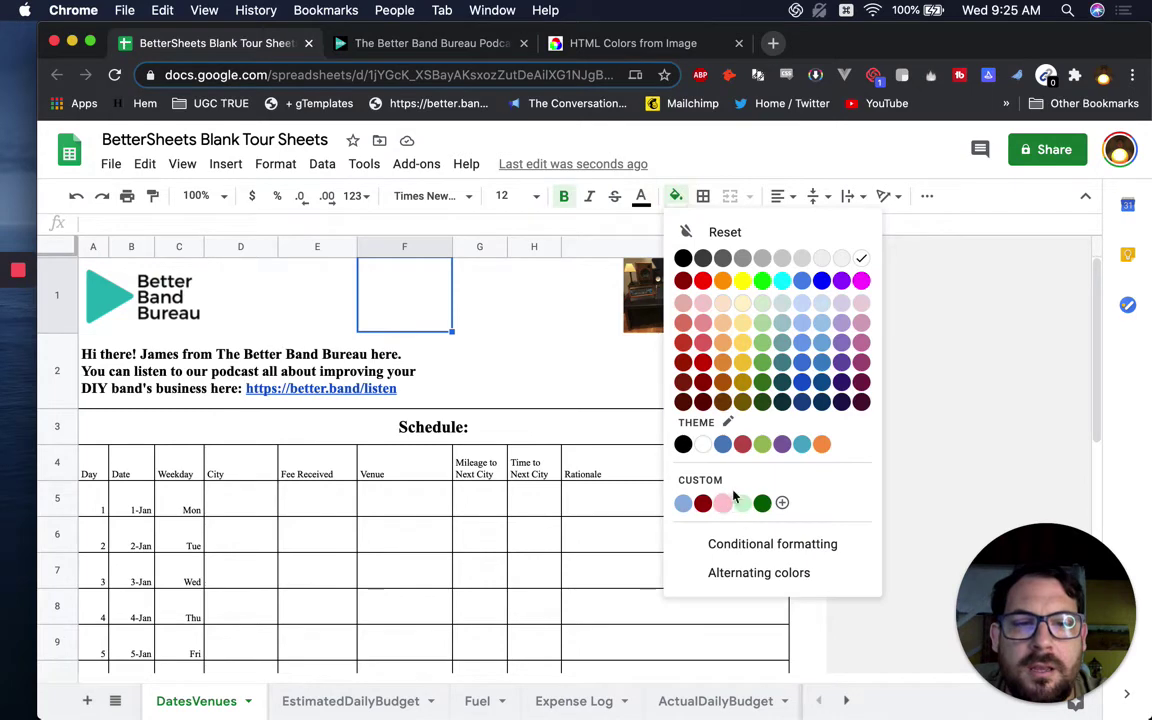
{"action": "left_click", "coordinate": [782, 503]}
{"action": "left_click", "coordinate": [609, 299]}
{"action": "key", "text": "super+v"}
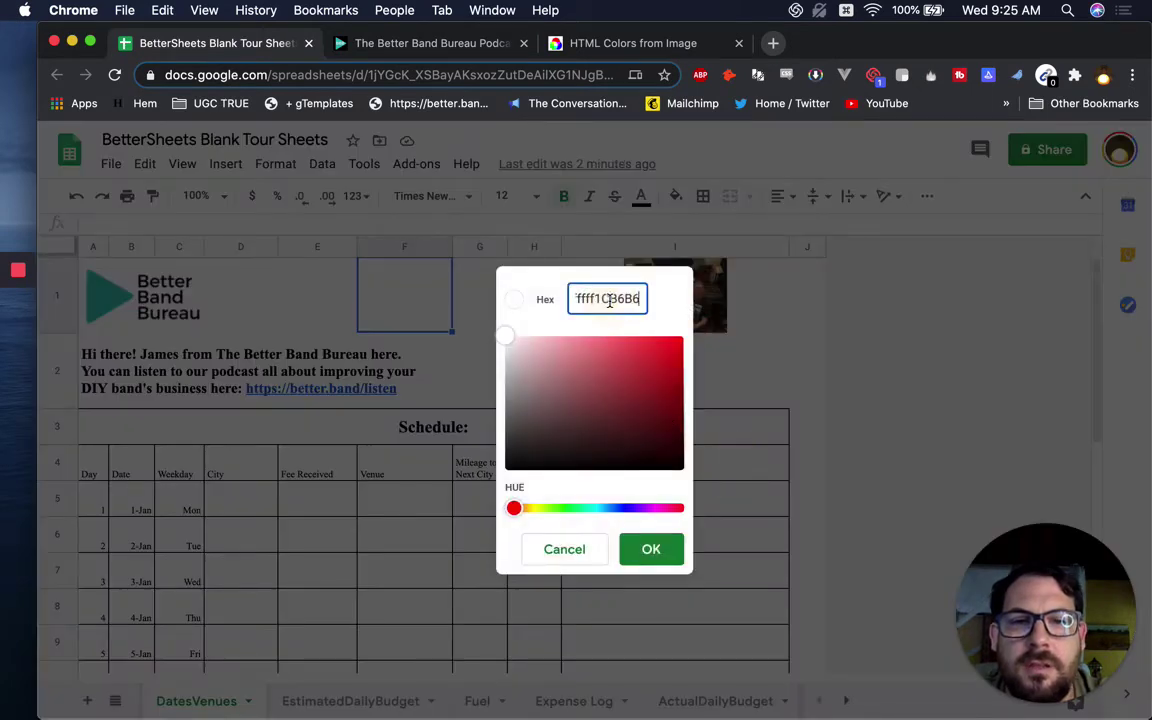
{"action": "key", "text": "super+a"}
{"action": "key", "text": "super+v"}
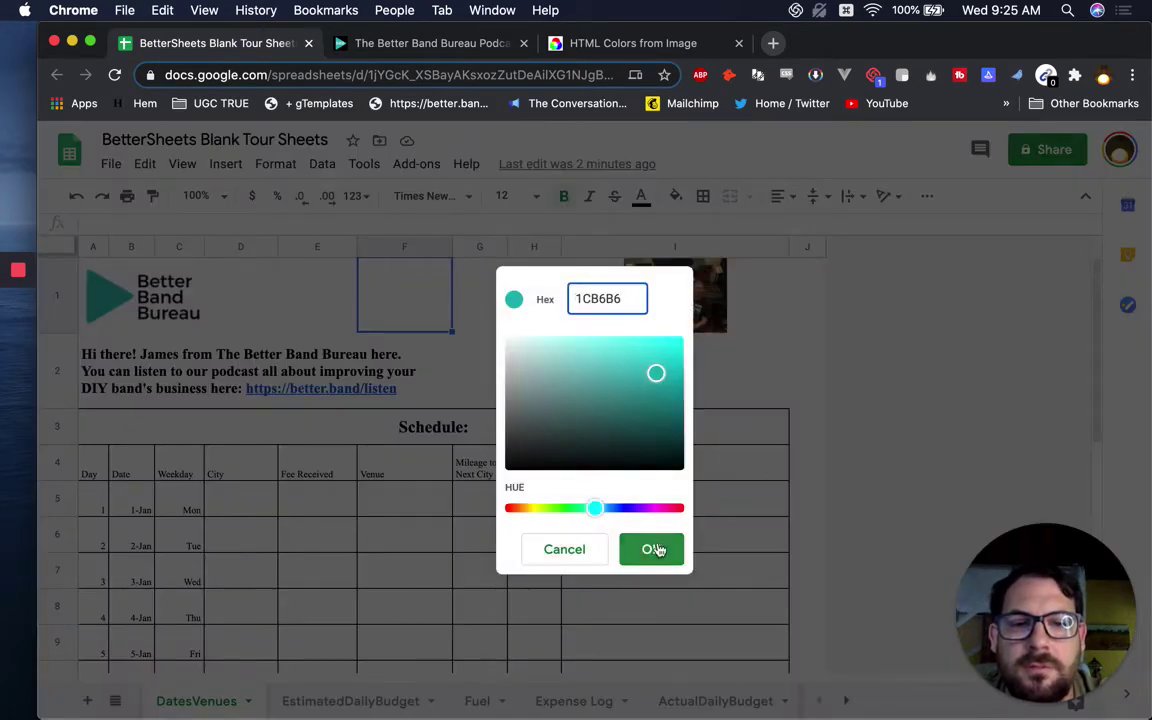
{"action": "key", "text": "Return"}
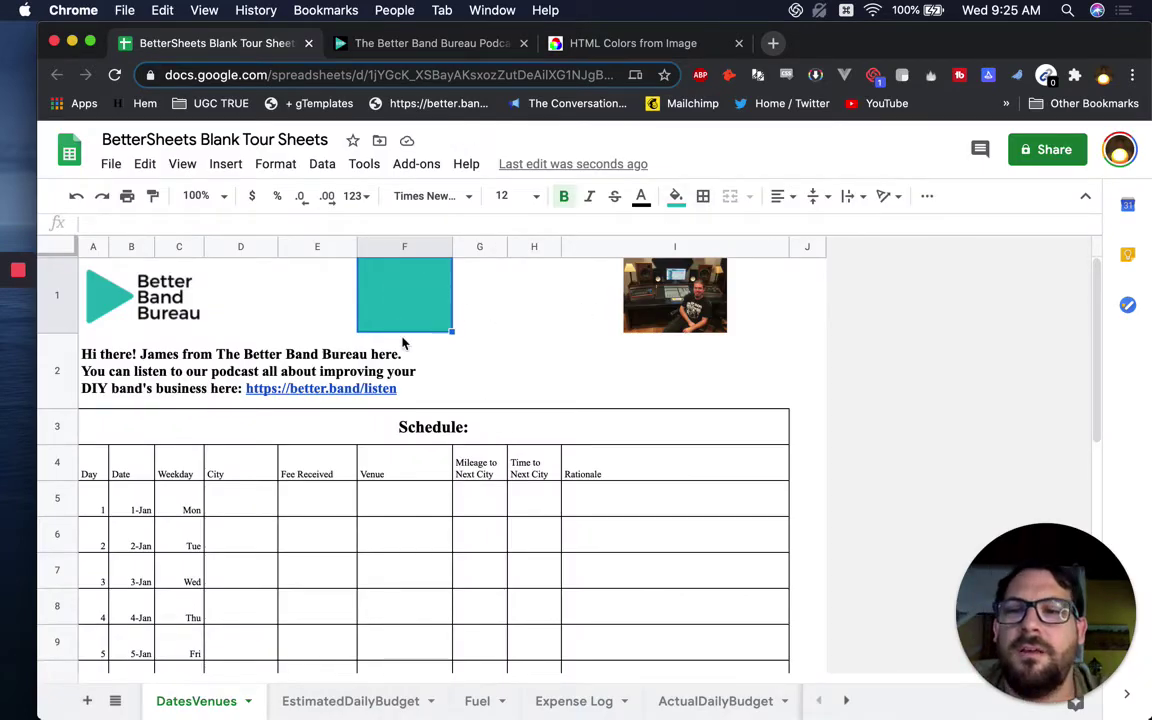
- Draw a thick outer border in the custom teal around the merged Schedule title row
{"action": "mouse_move", "coordinate": [403, 343]}
{"action": "left_click", "coordinate": [605, 432]}
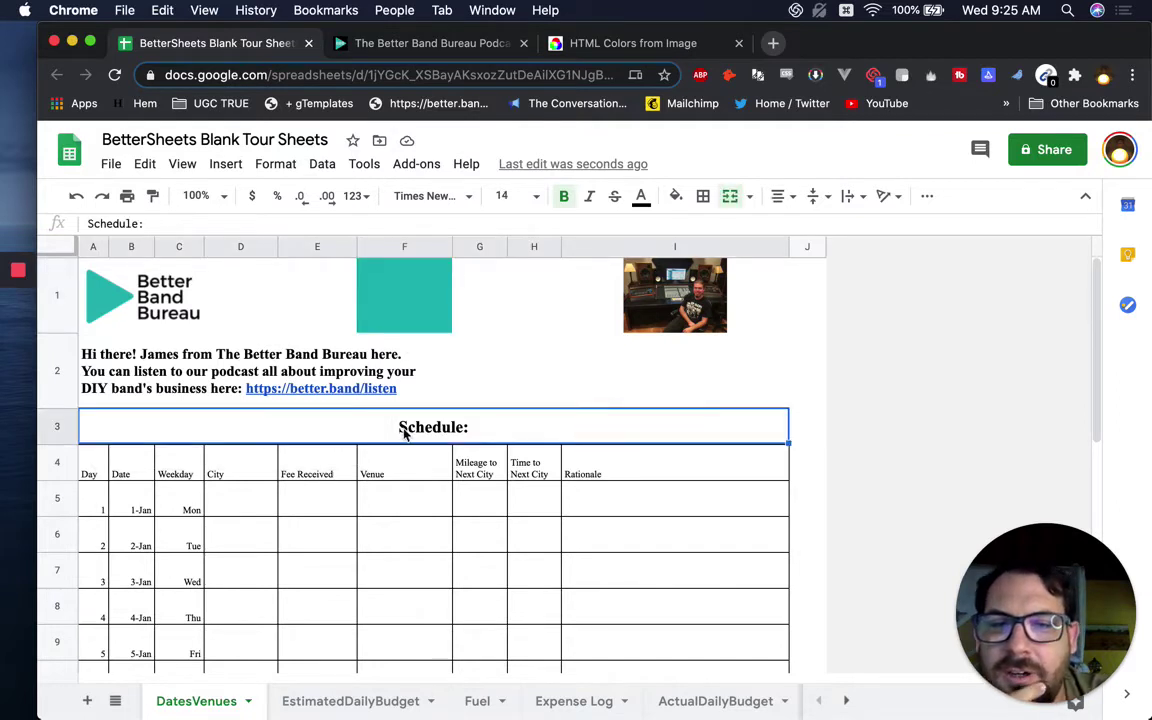
{"action": "left_click", "coordinate": [163, 427]}
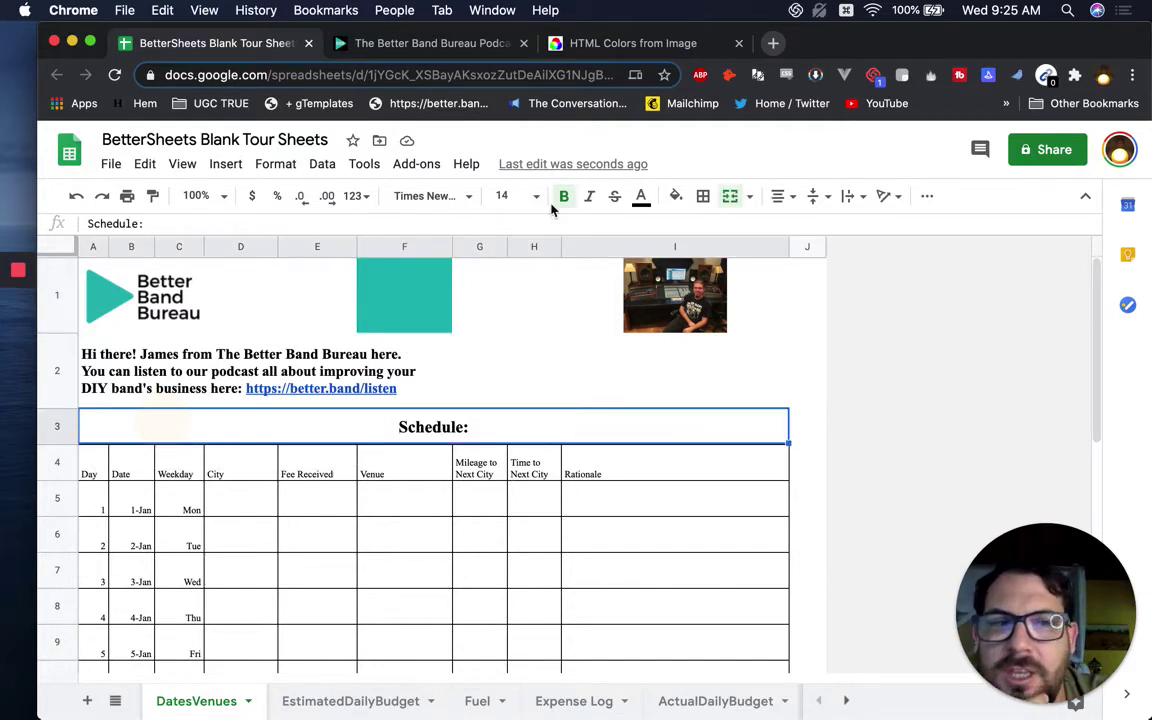
{"action": "left_click", "coordinate": [702, 196]}
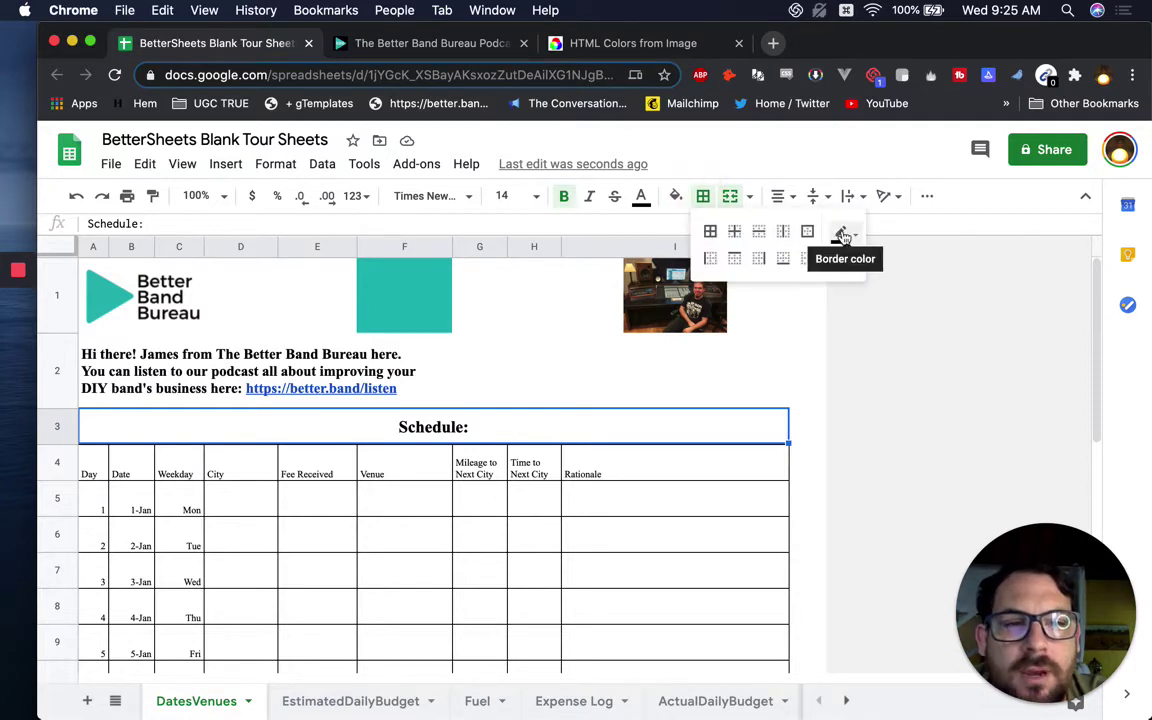
{"action": "left_click", "coordinate": [842, 234]}
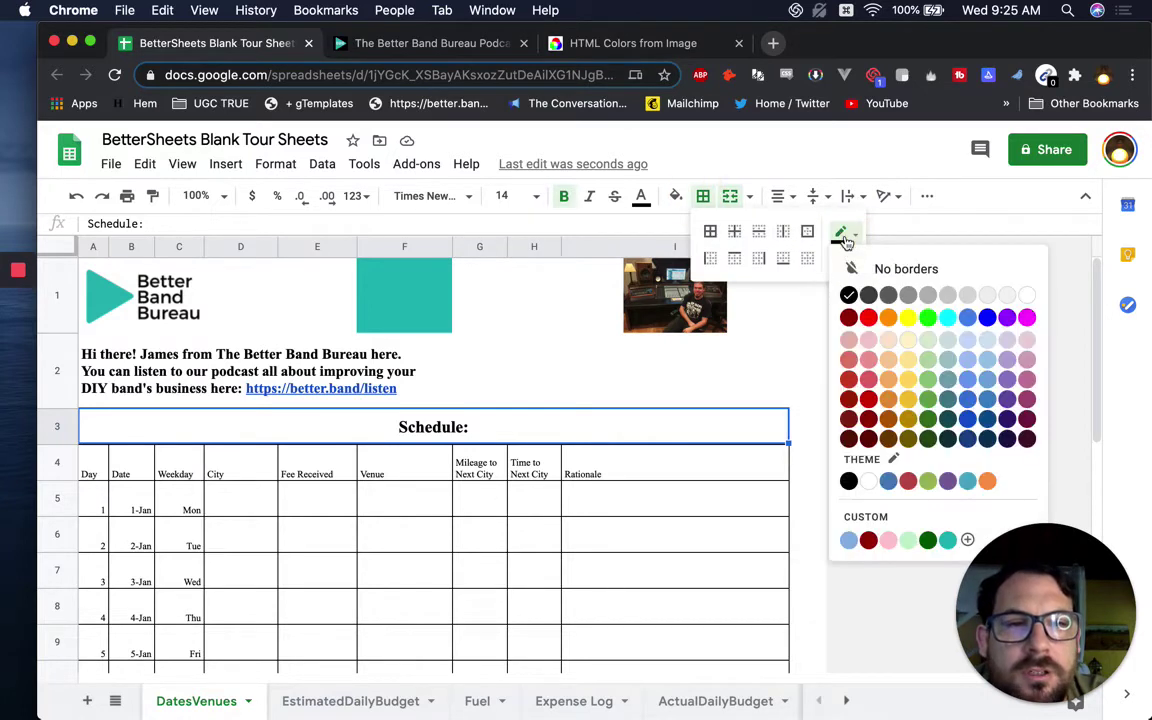
{"action": "left_click", "coordinate": [950, 540]}
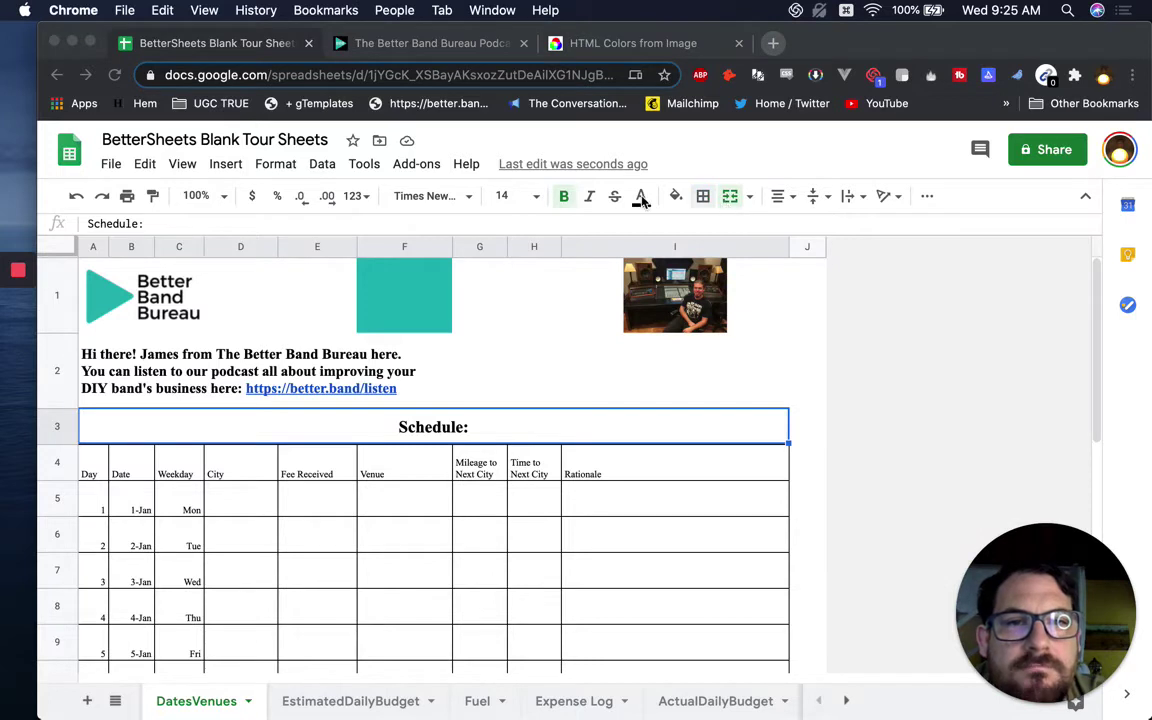
{"action": "left_click", "coordinate": [703, 196]}
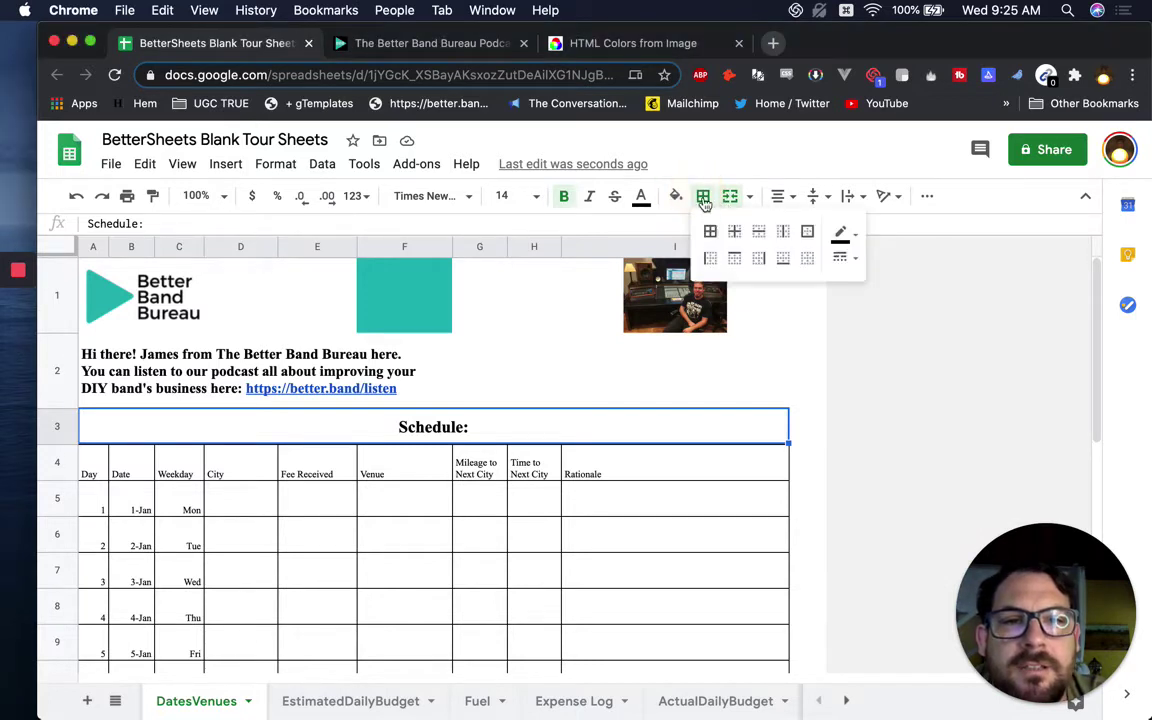
{"action": "left_click", "coordinate": [841, 258]}
{"action": "left_click", "coordinate": [893, 331]}
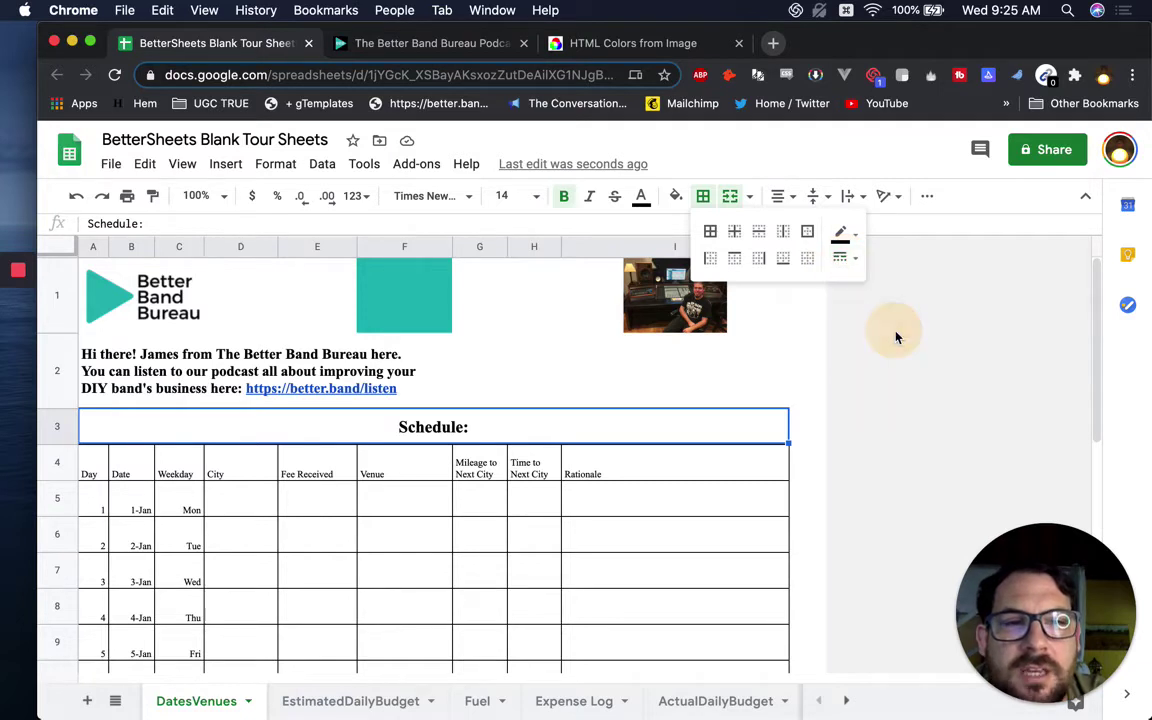
{"action": "left_click", "coordinate": [807, 231]}
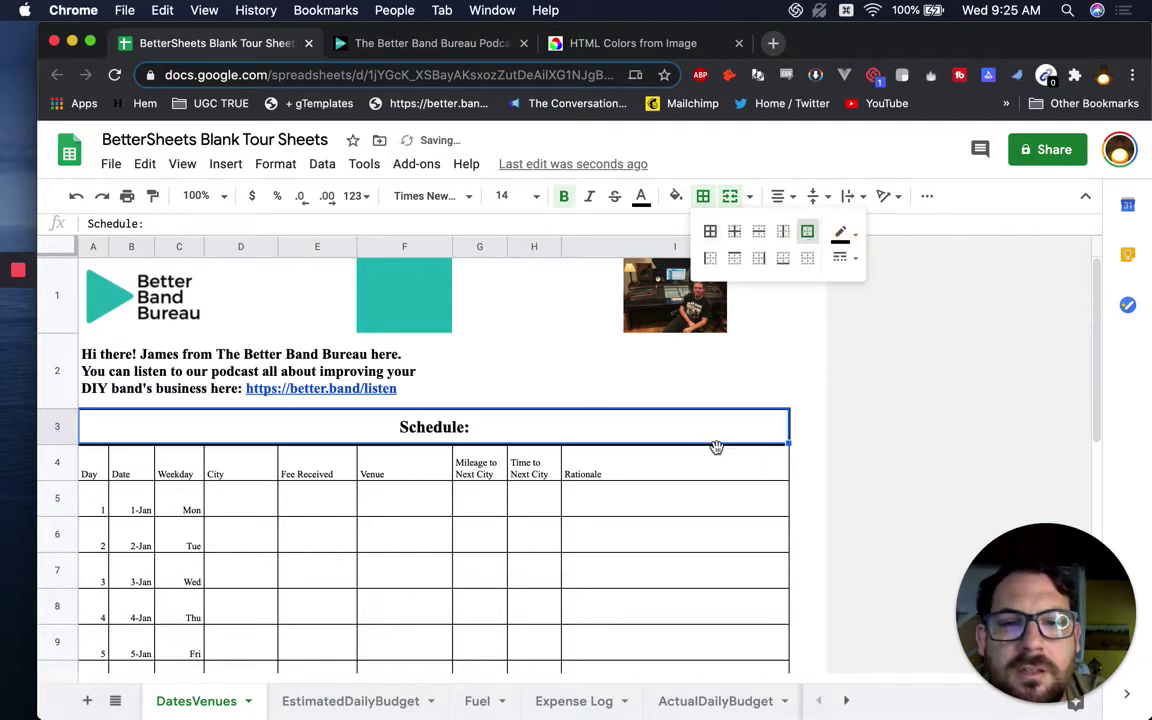
- Undo the accidental move of the Schedule cell and reapply the teal outline
{"action": "left_click_drag", "start_coordinate": [607, 410], "coordinate": [607, 444]}
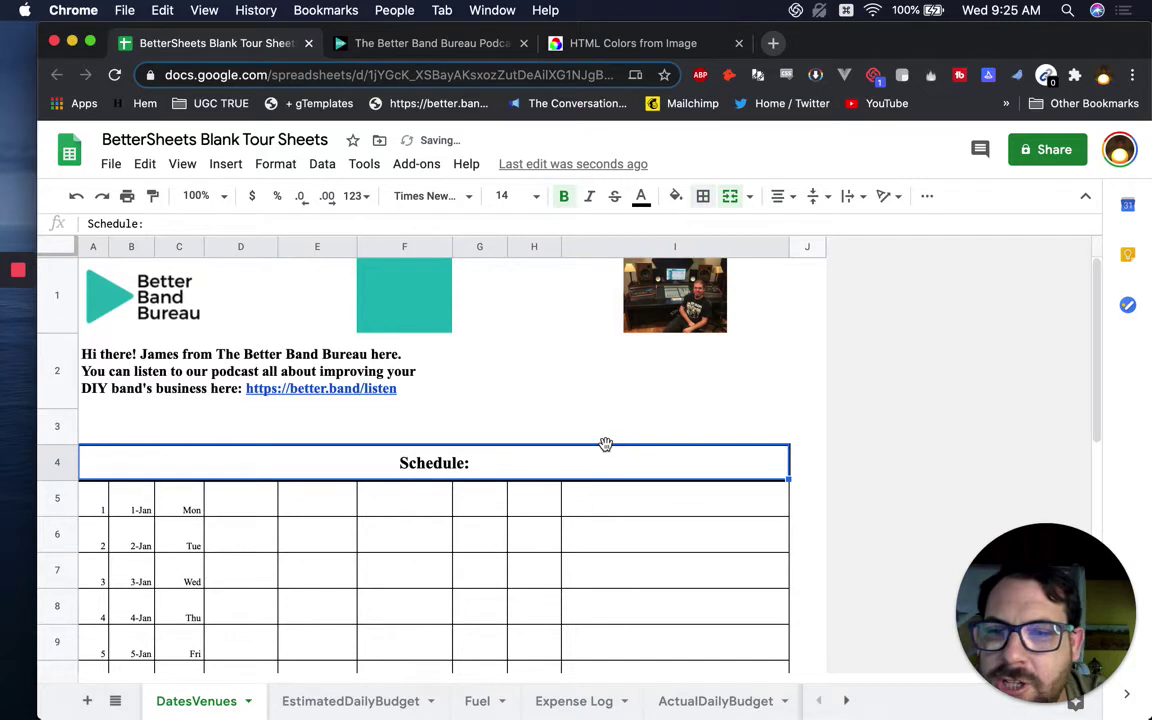
{"action": "left_click", "coordinate": [630, 424]}
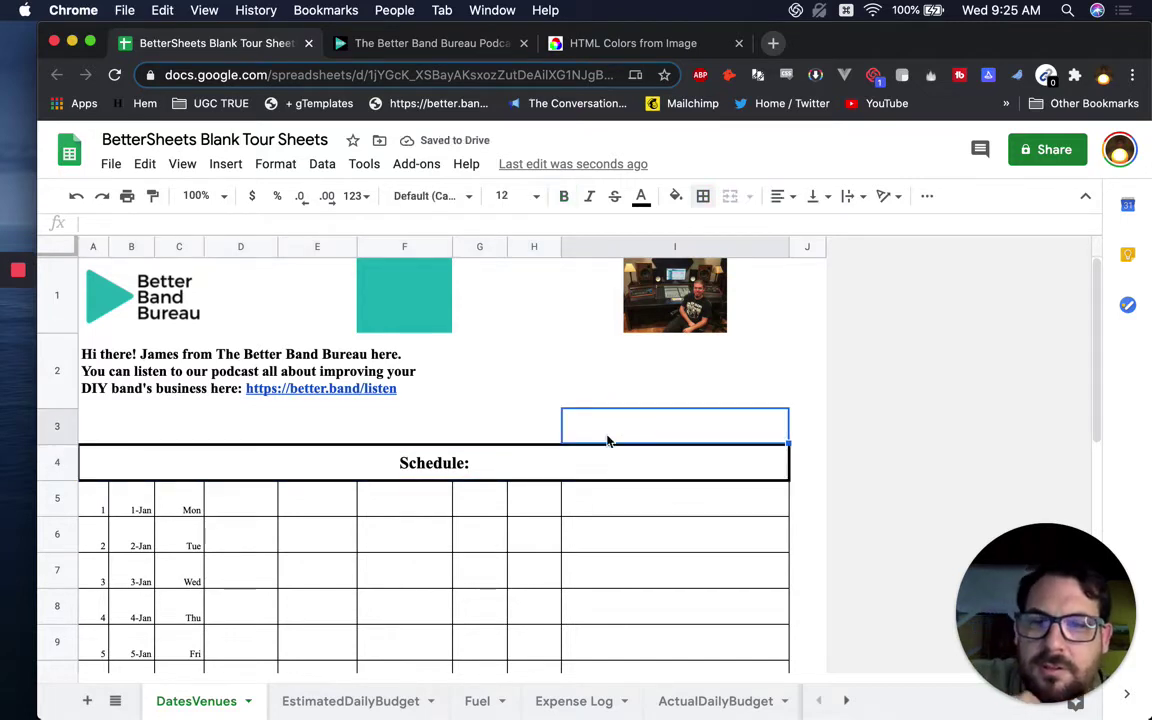
{"action": "key", "text": "super+z"}
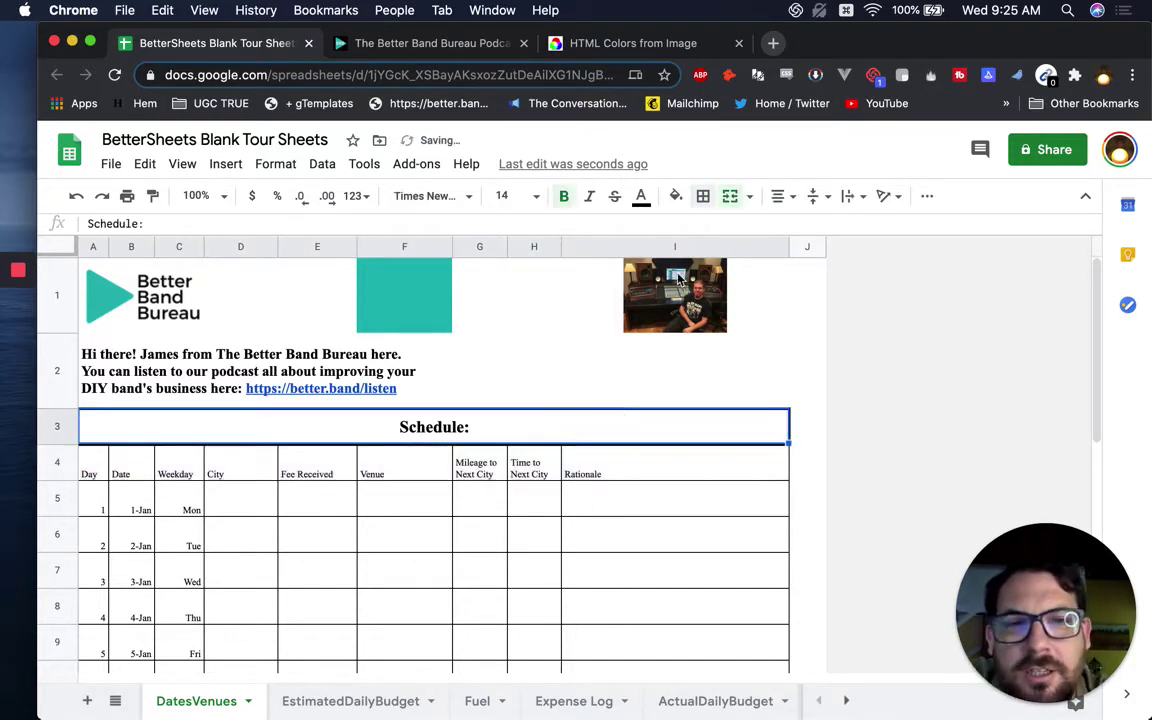
{"action": "left_click", "coordinate": [703, 196]}
{"action": "left_click", "coordinate": [847, 238]}
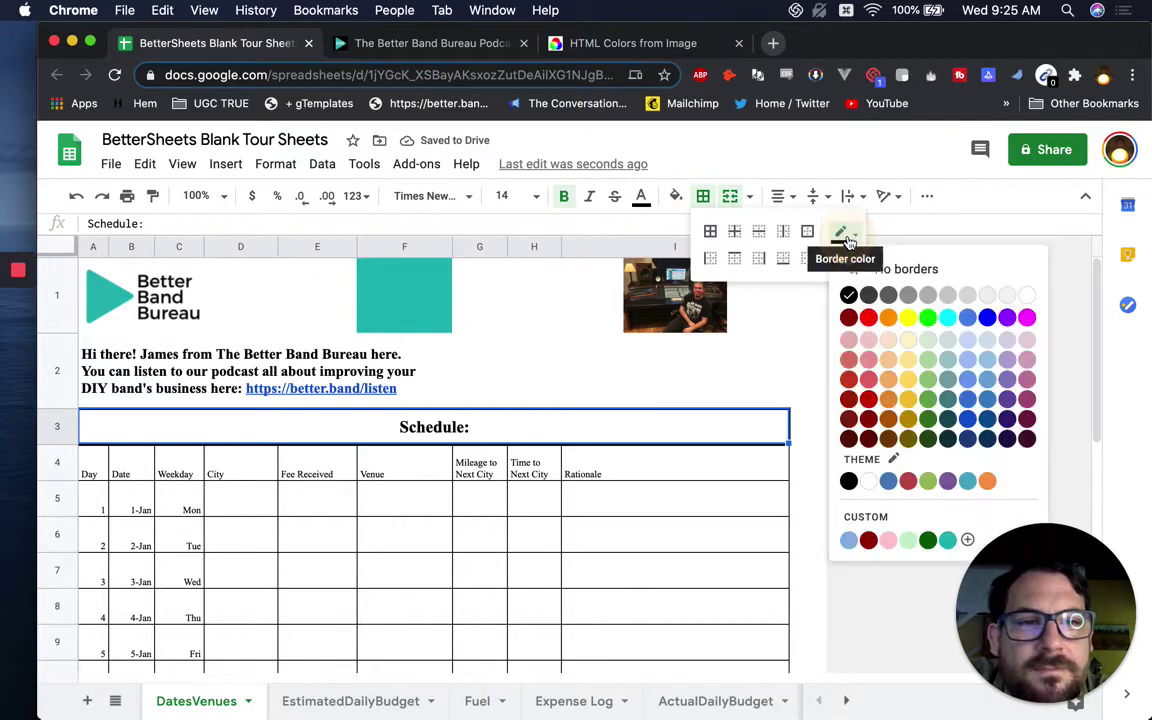
{"action": "left_click", "coordinate": [948, 541]}
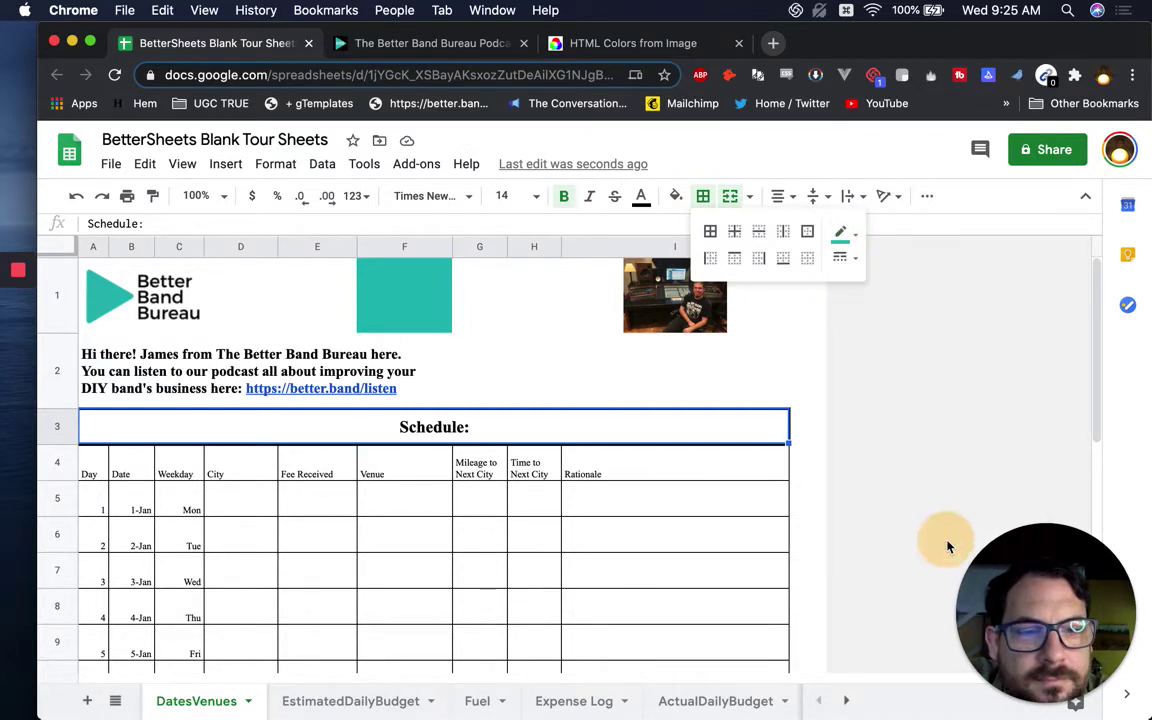
{"action": "left_click", "coordinate": [807, 240]}
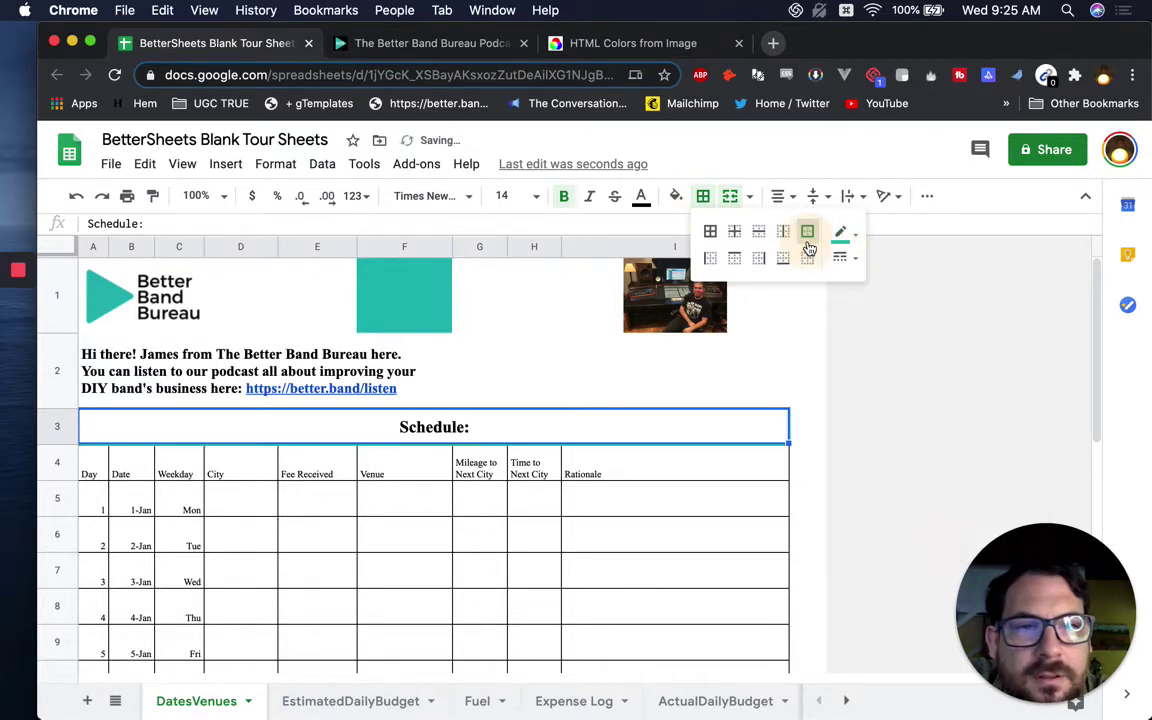
{"action": "left_click", "coordinate": [676, 496]}
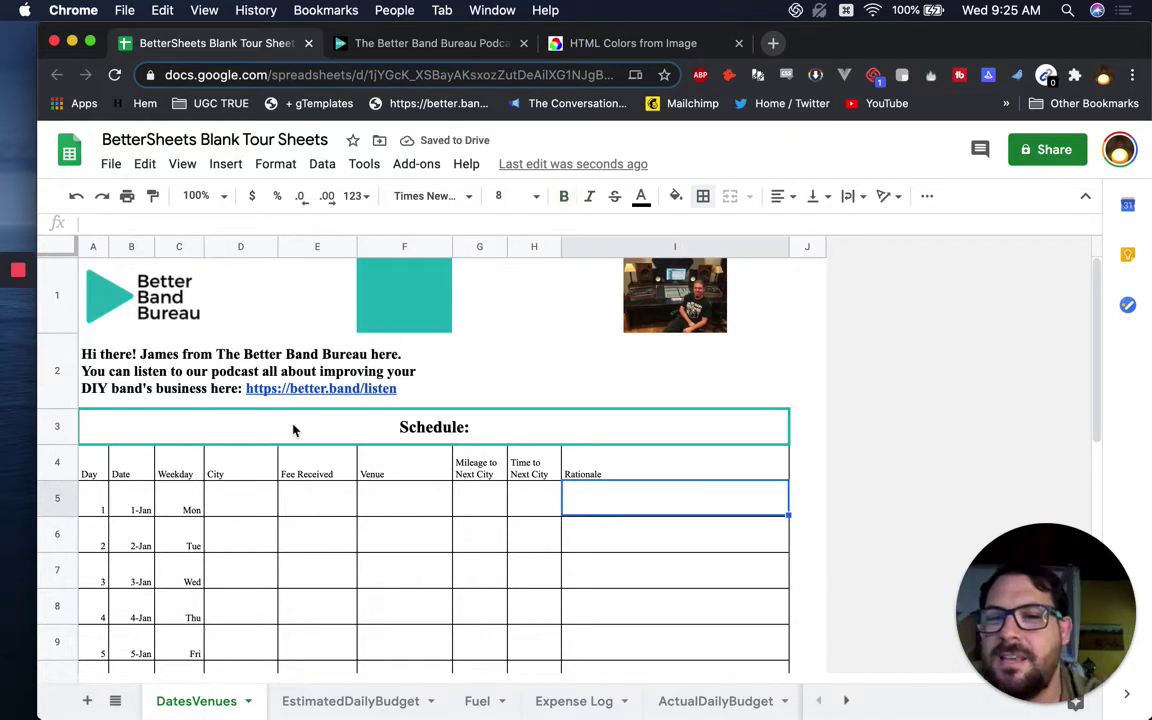
- Apply teal borders to every cell of the schedule table A4:I19
{"action": "left_click", "coordinate": [90, 462]}
{"action": "scroll", "coordinate": [177, 481], "scroll_direction": "down", "scroll_amount": 4}
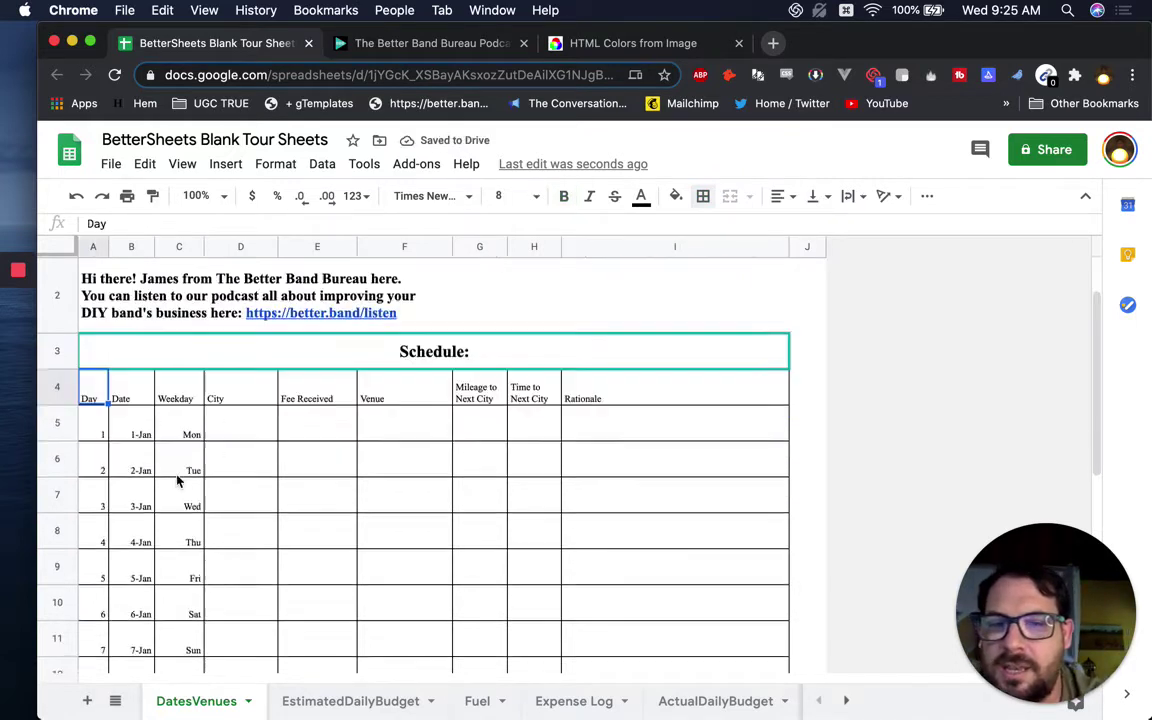
{"action": "scroll", "coordinate": [177, 481], "scroll_direction": "up", "scroll_amount": 2}
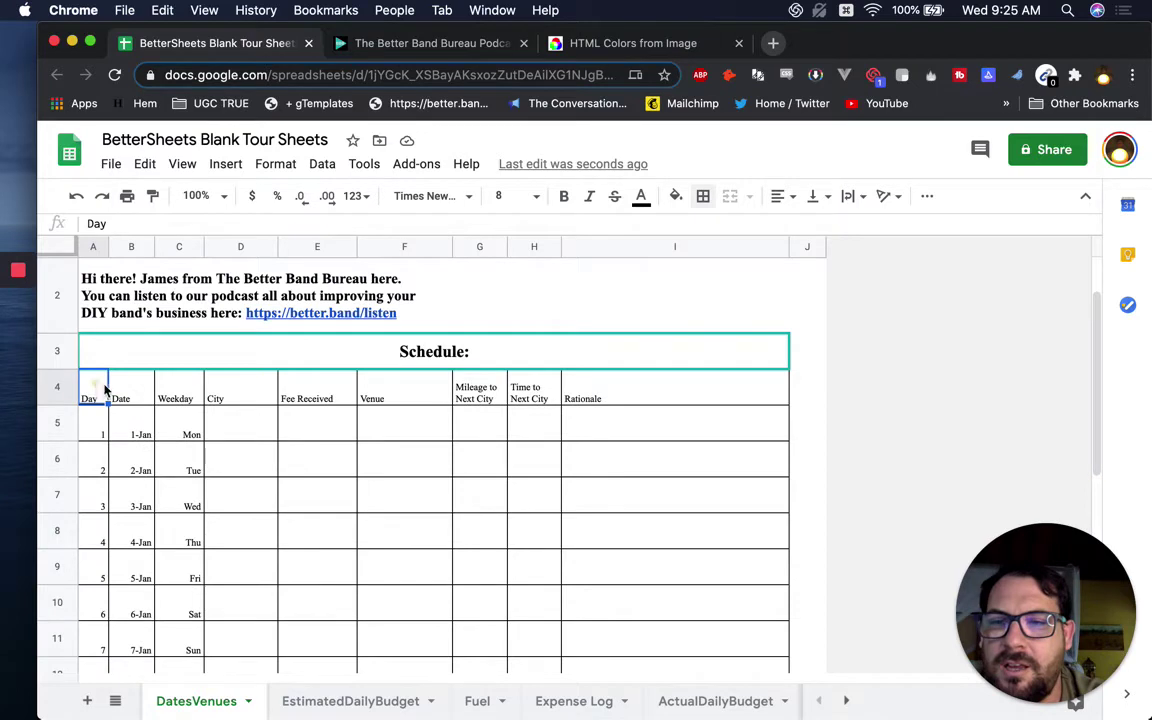
{"action": "mouse_move", "coordinate": [100, 390]}
{"action": "left_mouse_down"}
{"action": "mouse_move", "coordinate": [660, 517]}
{"action": "mouse_move", "coordinate": [689, 699]}
{"action": "mouse_move", "coordinate": [674, 699]}
{"action": "mouse_move", "coordinate": [668, 616]}
{"action": "mouse_move", "coordinate": [687, 532]}
{"action": "left_mouse_up"}
{"action": "left_click", "coordinate": [708, 198]}
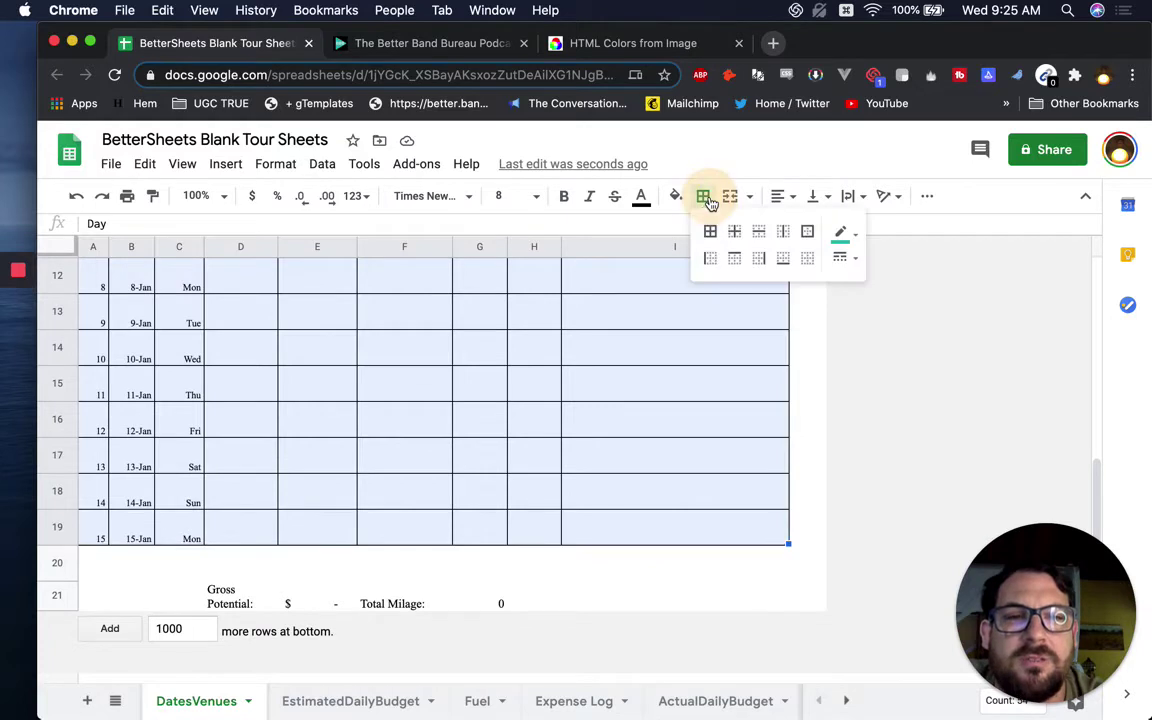
{"action": "left_click", "coordinate": [840, 257]}
{"action": "left_click", "coordinate": [890, 311]}
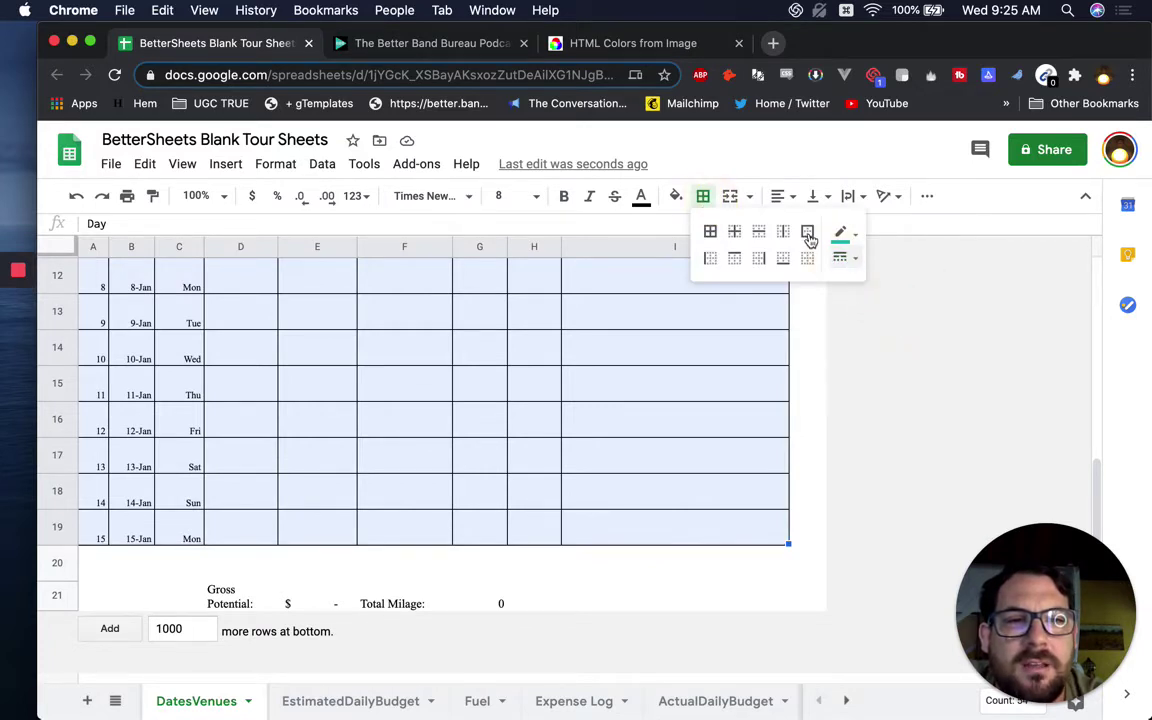
{"action": "left_click", "coordinate": [714, 233]}
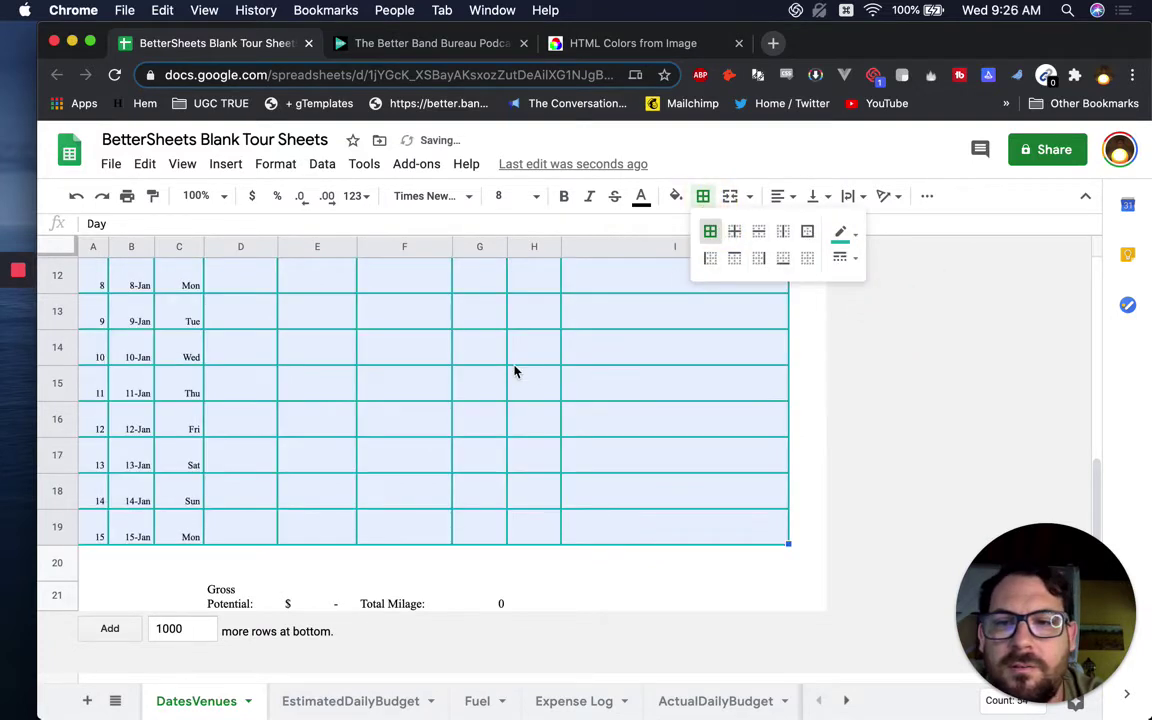
{"action": "scroll", "coordinate": [514, 370], "scroll_direction": "up", "scroll_amount": 5}
{"action": "left_click", "coordinate": [437, 490]}
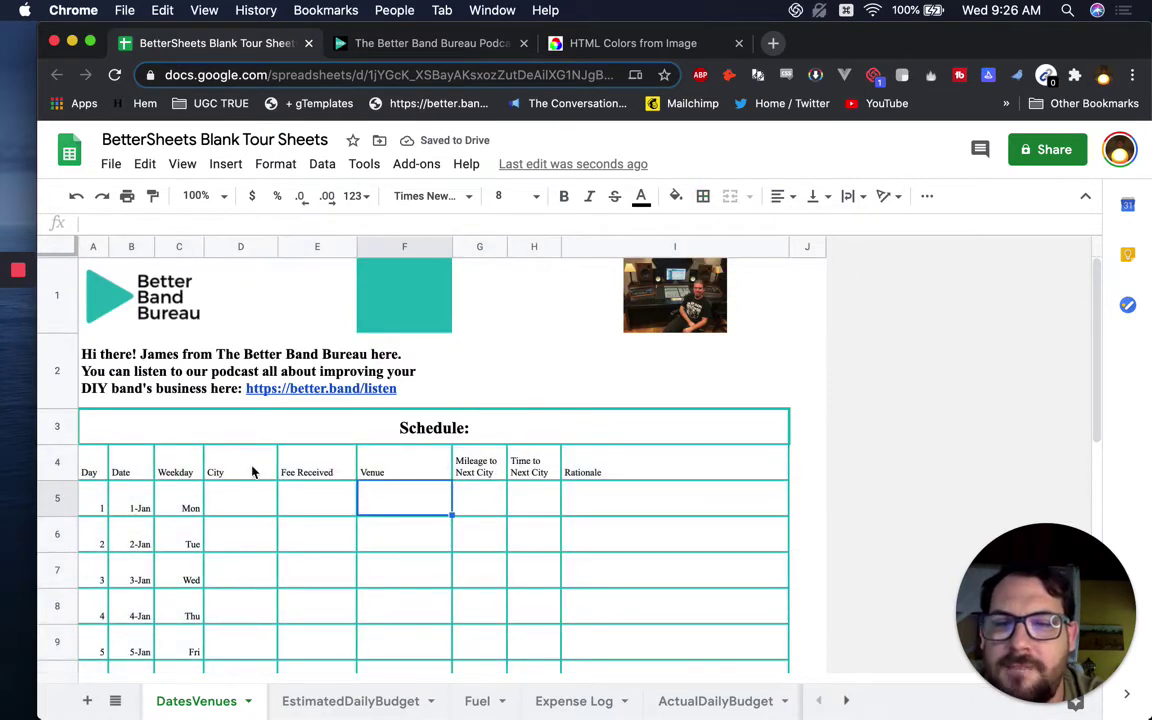
{"action": "scroll", "coordinate": [253, 472], "scroll_direction": "down", "scroll_amount": 2}
- Set the header labels to size 10 and widen columns C, G and H to fit them
{"action": "left_click", "coordinate": [57, 387]}
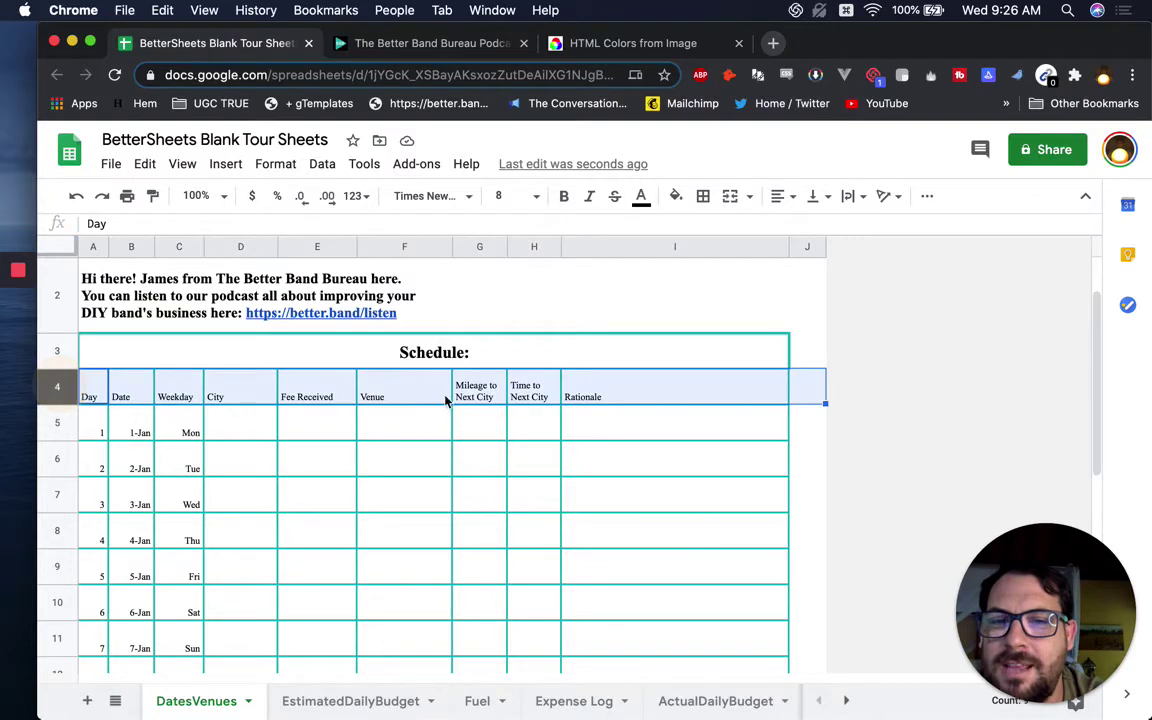
{"action": "left_click", "coordinate": [317, 399]}
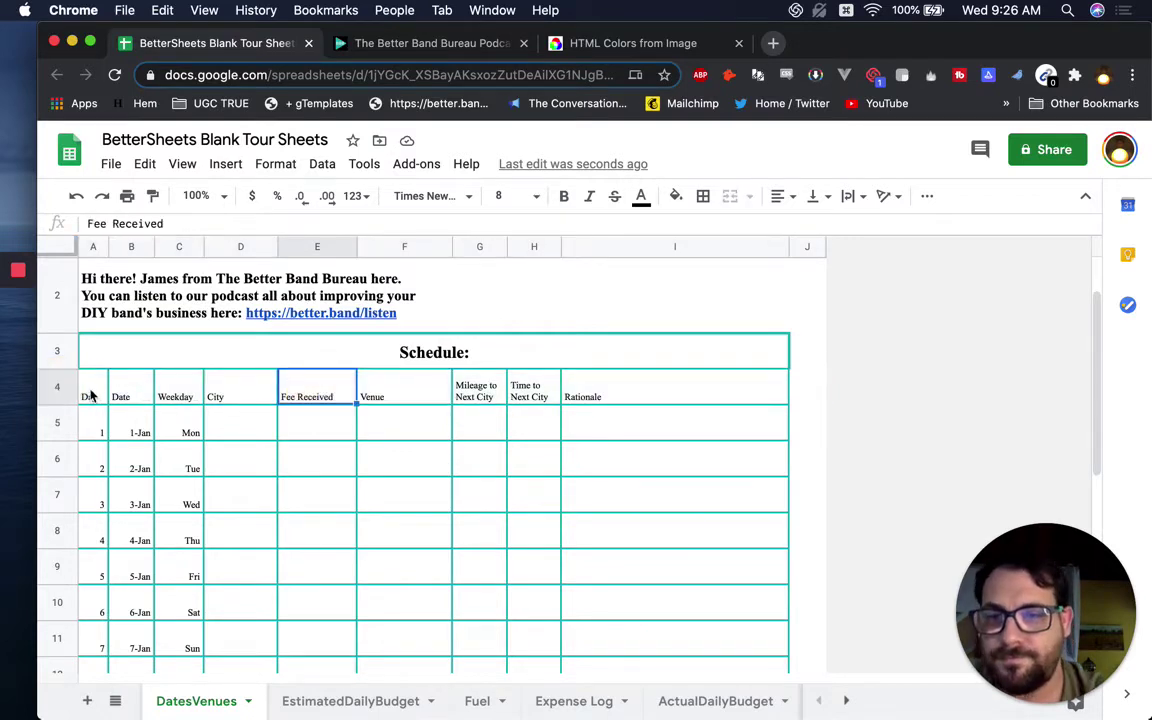
{"action": "left_click_drag", "start_coordinate": [90, 396], "coordinate": [609, 380]}
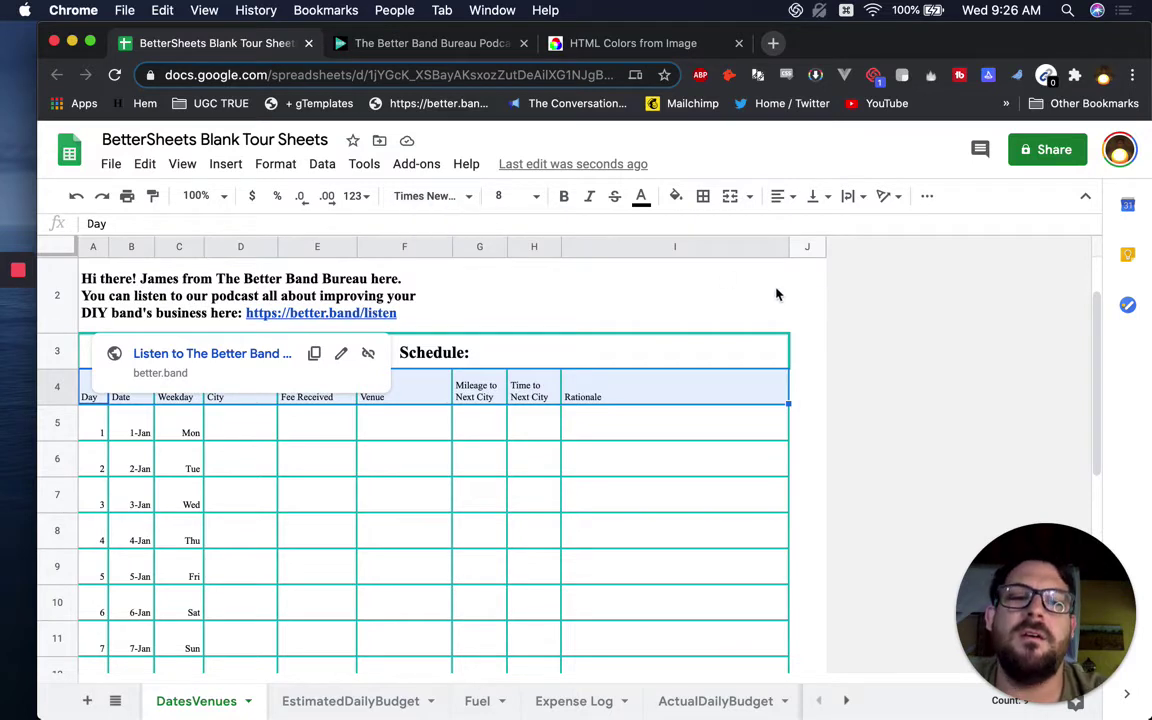
{"action": "left_click", "coordinate": [535, 198]}
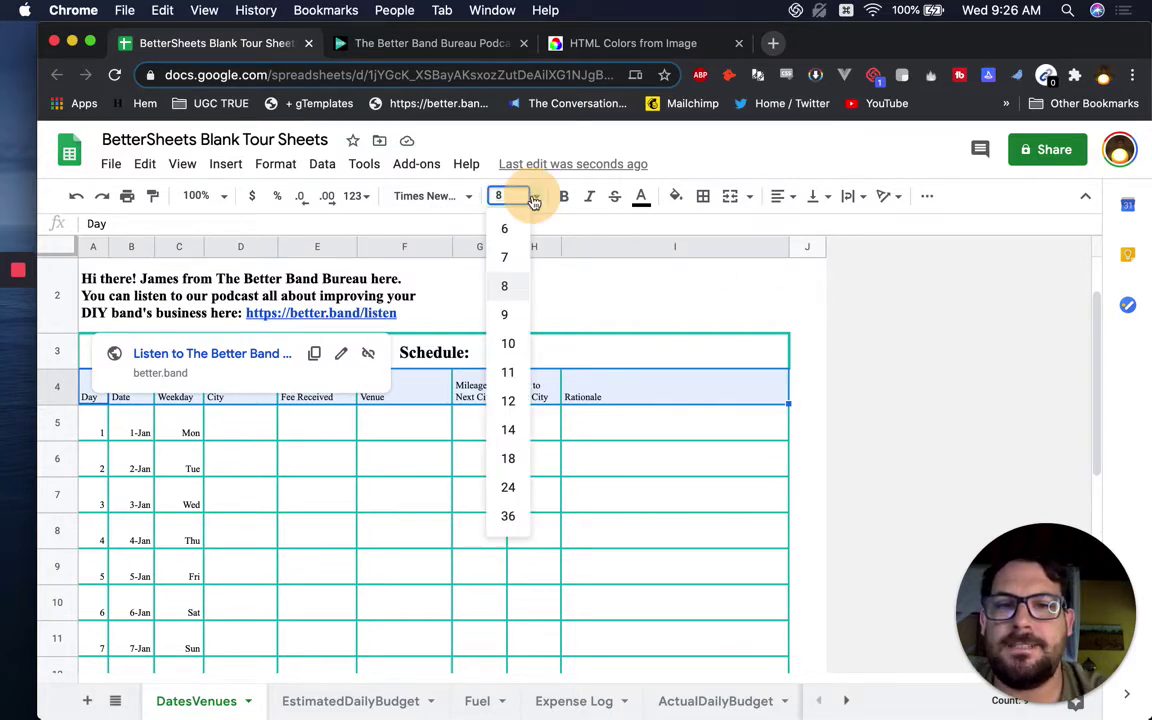
{"action": "left_click", "coordinate": [508, 343]}
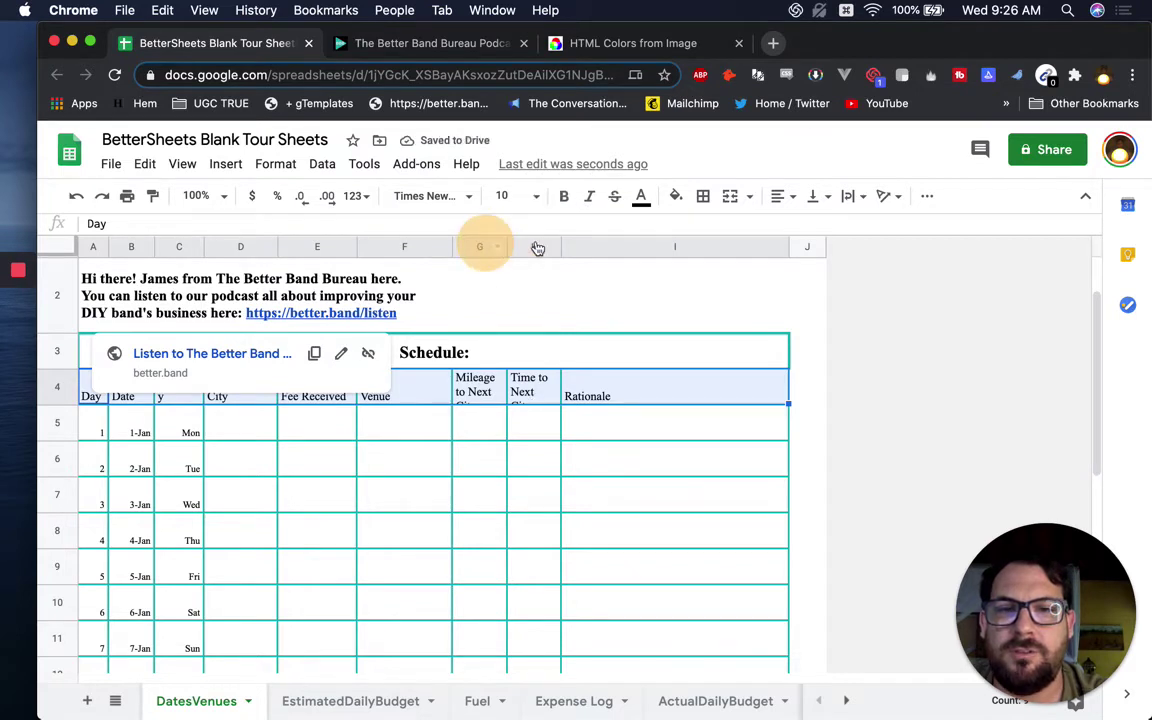
{"action": "left_click_drag", "start_coordinate": [479, 247], "coordinate": [575, 244]}
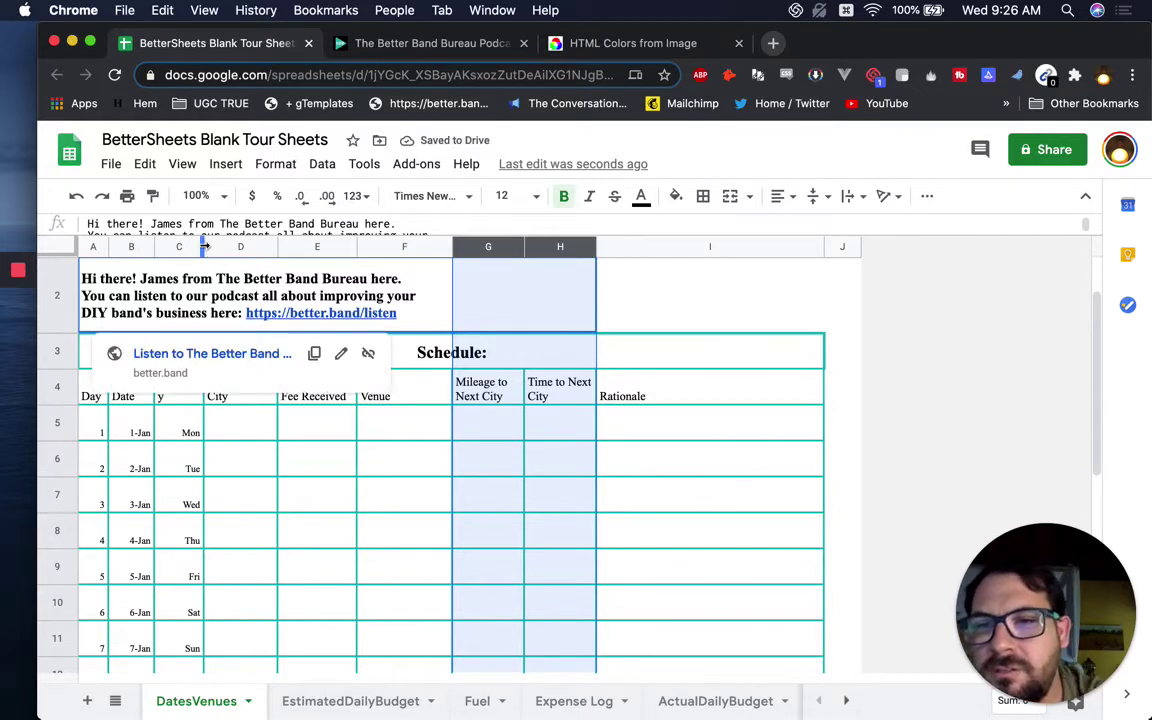
{"action": "mouse_move", "coordinate": [203, 246]}
{"action": "left_mouse_down"}
{"action": "mouse_move", "coordinate": [182, 246]}
{"action": "mouse_move", "coordinate": [210, 247]}
{"action": "left_mouse_up"}
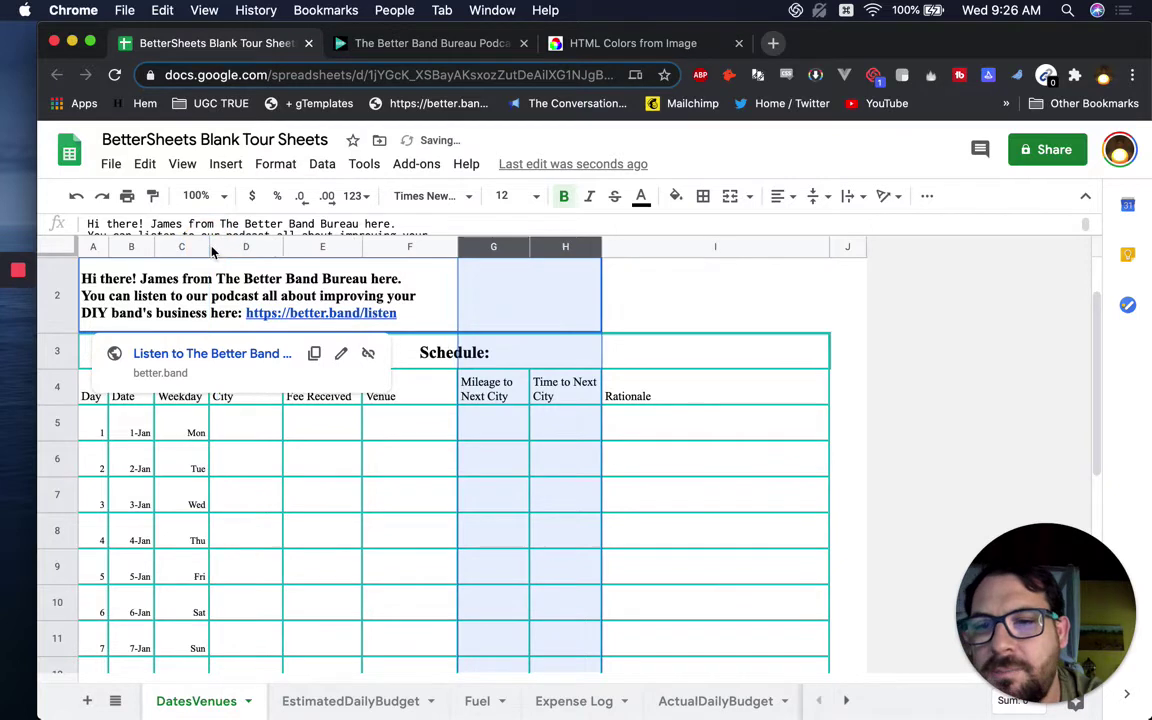
{"action": "left_click", "coordinate": [266, 435]}
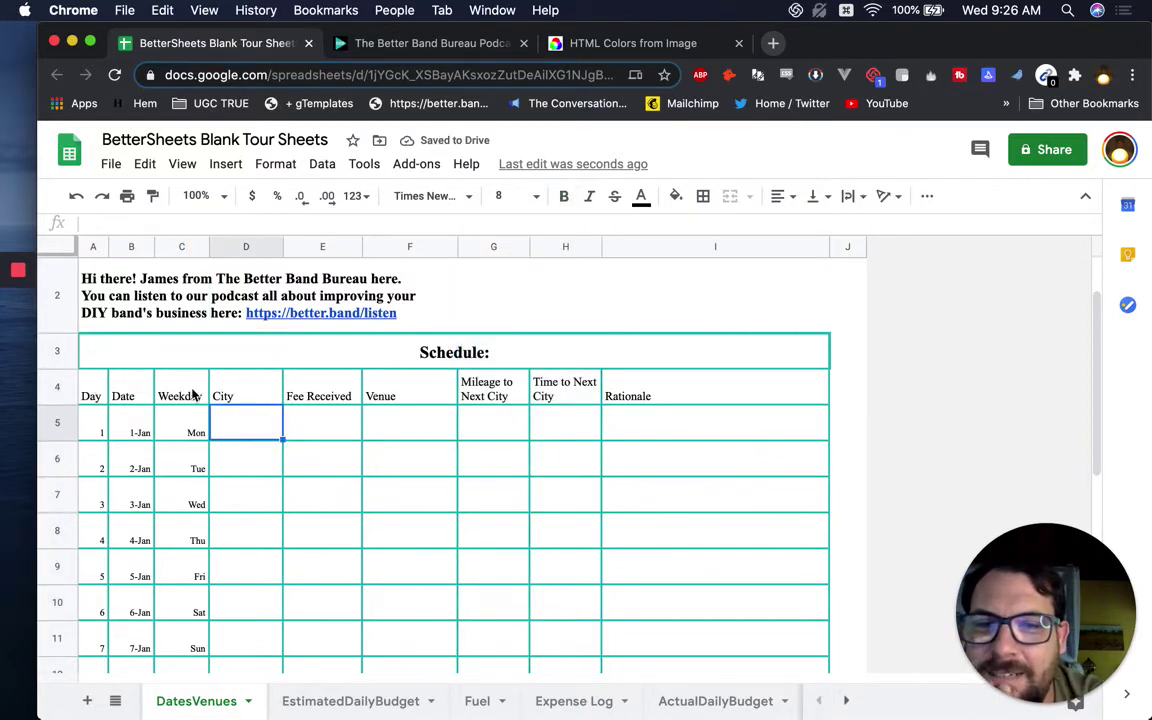
- Center the row 4 header labels horizontally and vertically
{"action": "left_click", "coordinate": [62, 390]}
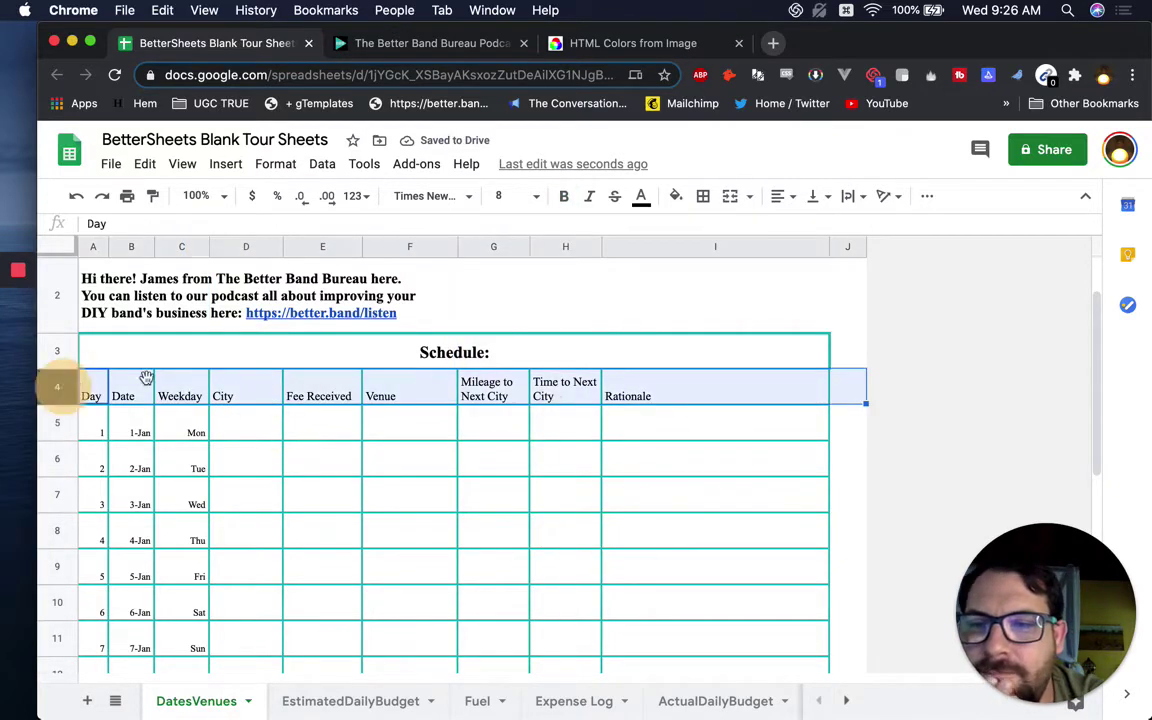
{"action": "left_click", "coordinate": [779, 196]}
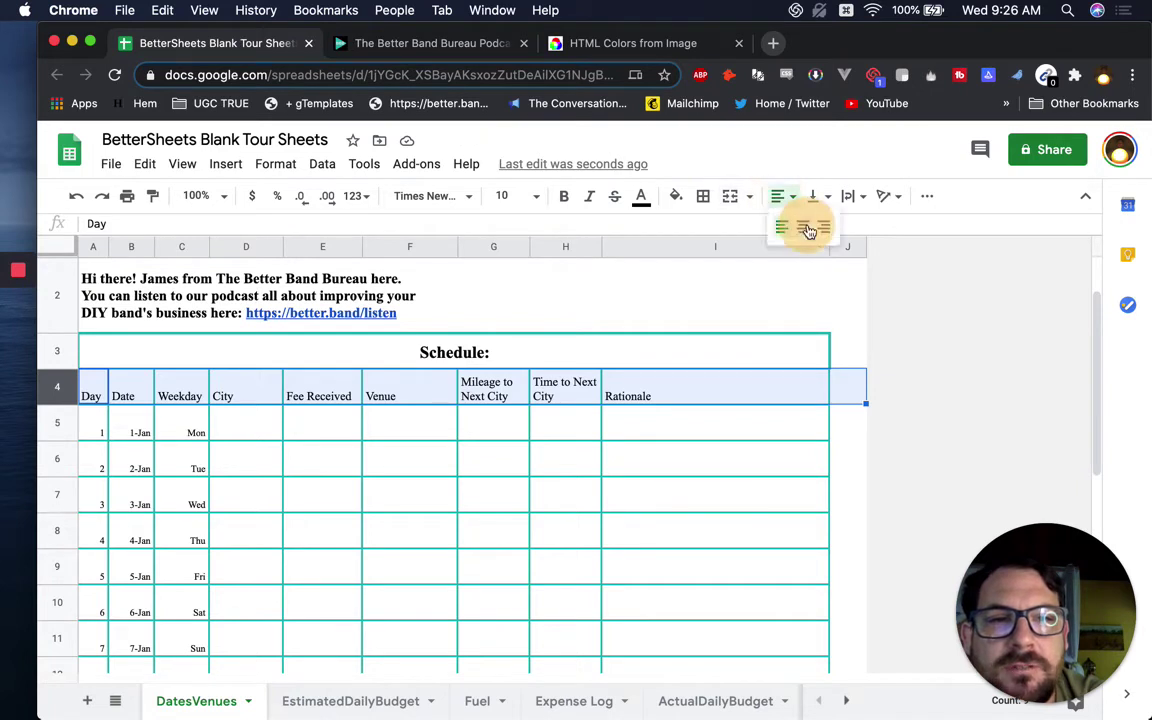
{"action": "left_click", "coordinate": [805, 228]}
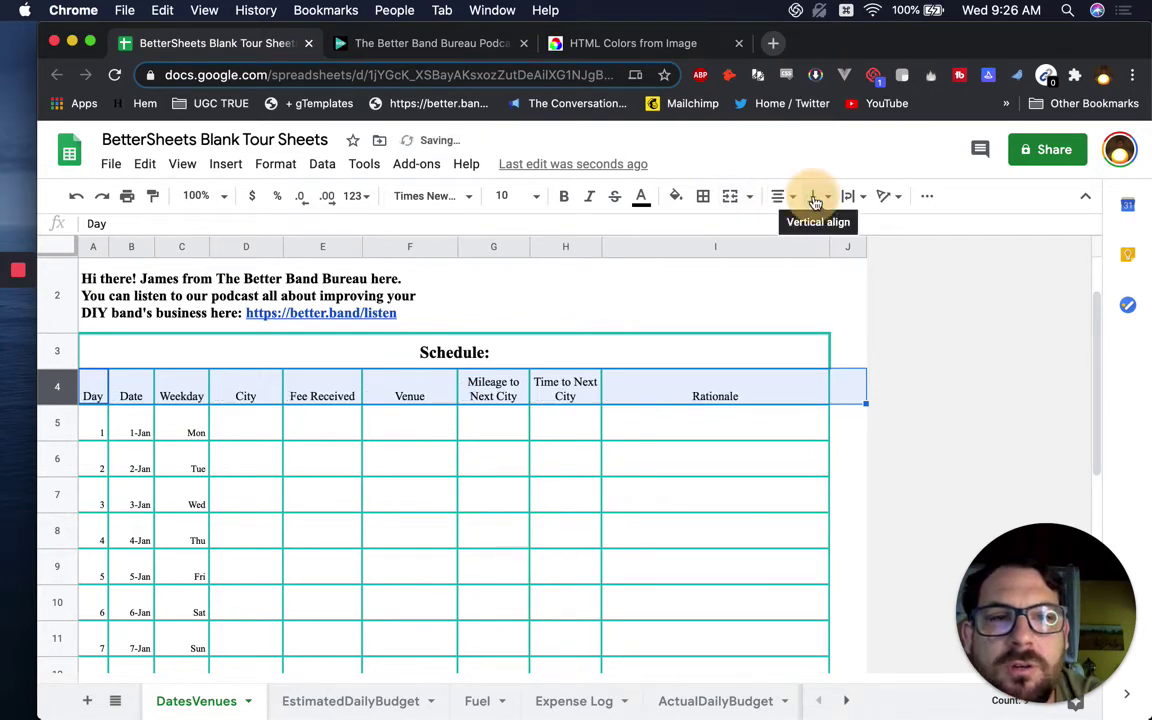
{"action": "left_click", "coordinate": [815, 198]}
{"action": "left_click", "coordinate": [841, 227]}
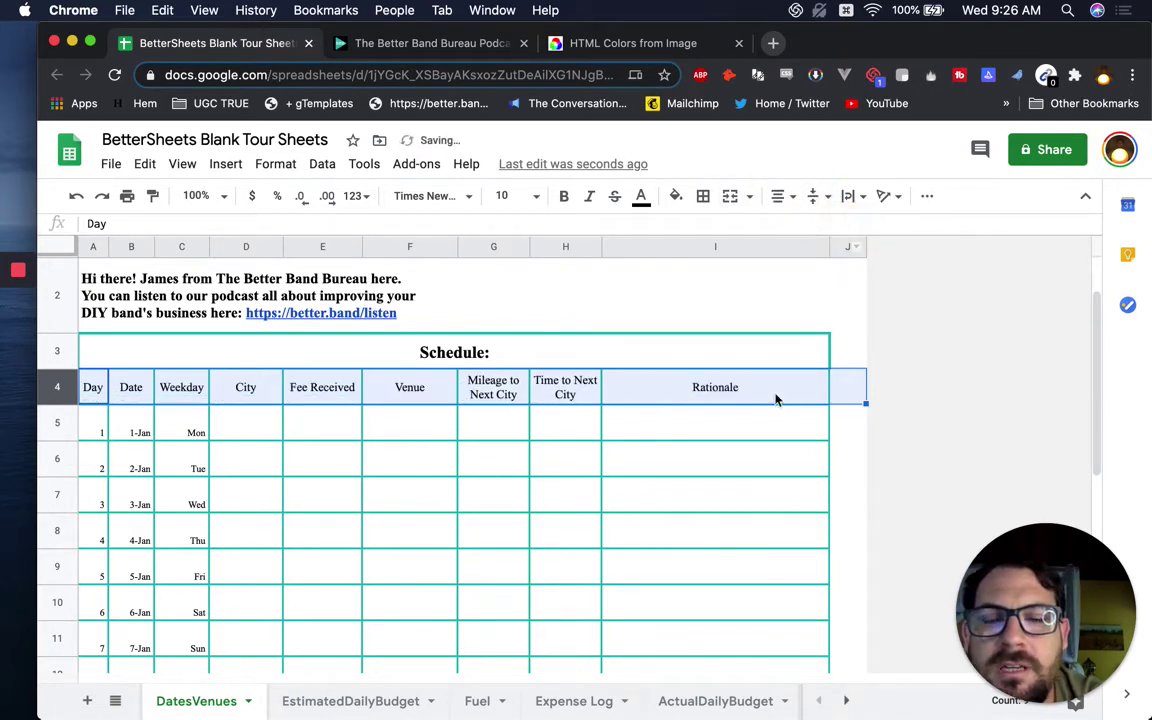
{"action": "left_click", "coordinate": [806, 388]}
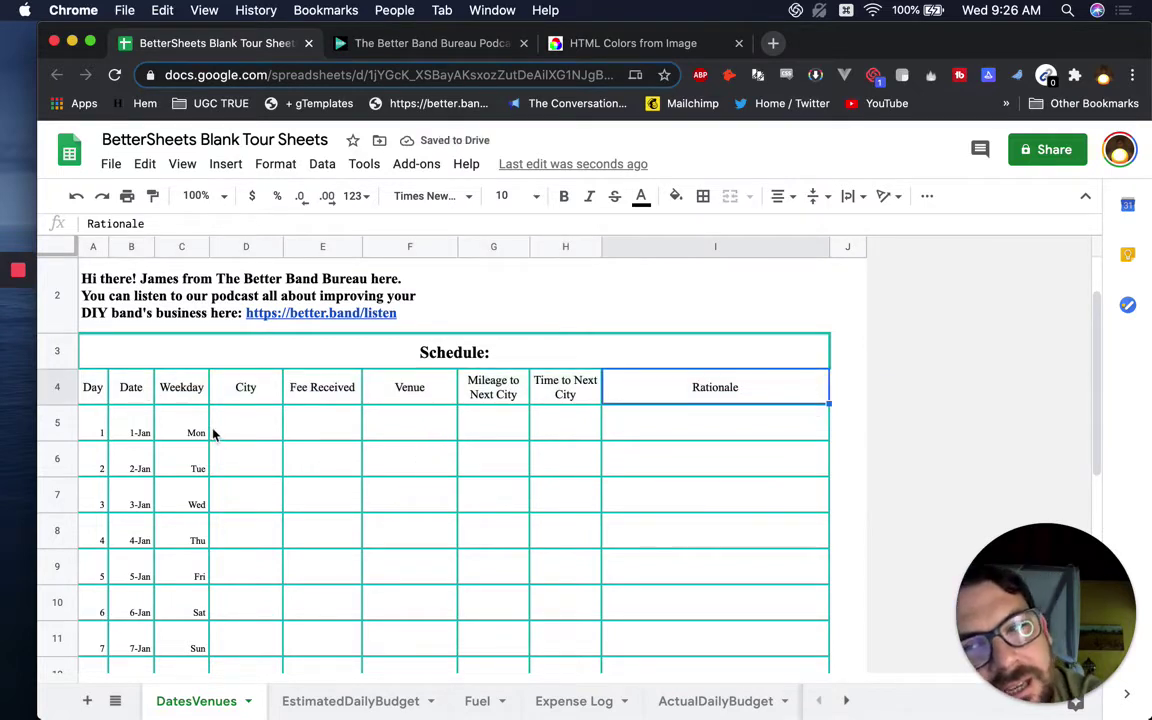
{"action": "left_click_drag", "start_coordinate": [100, 398], "coordinate": [690, 386]}
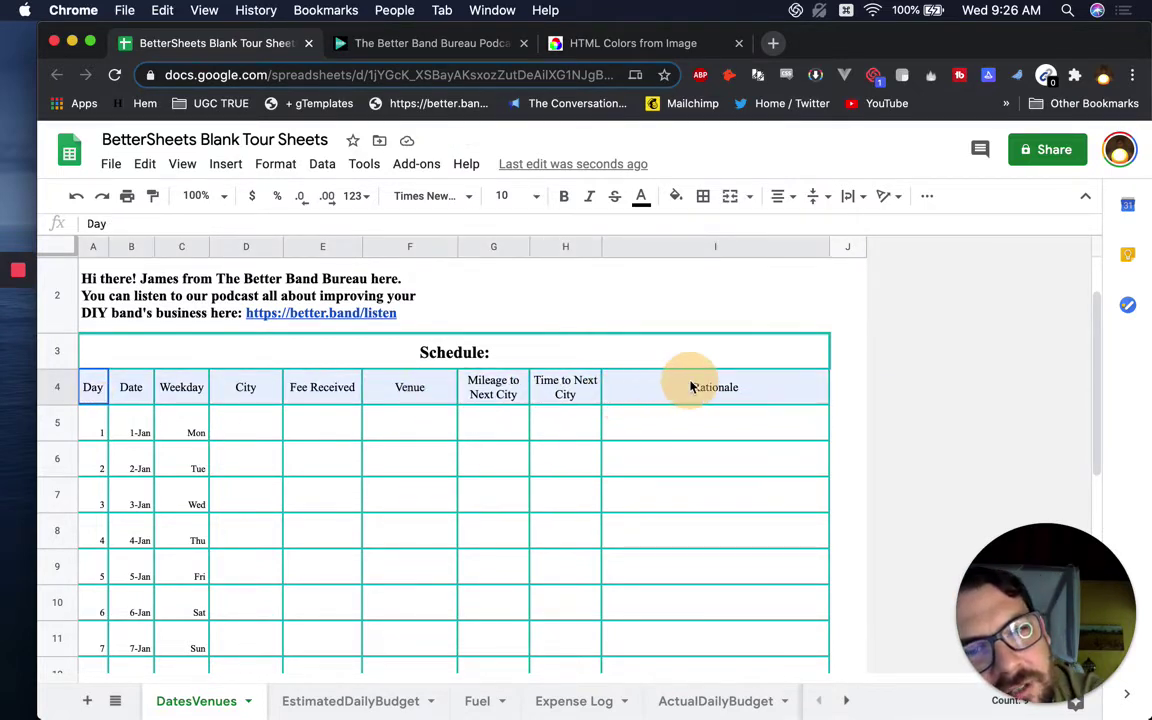
{"action": "left_click", "coordinate": [675, 196]}
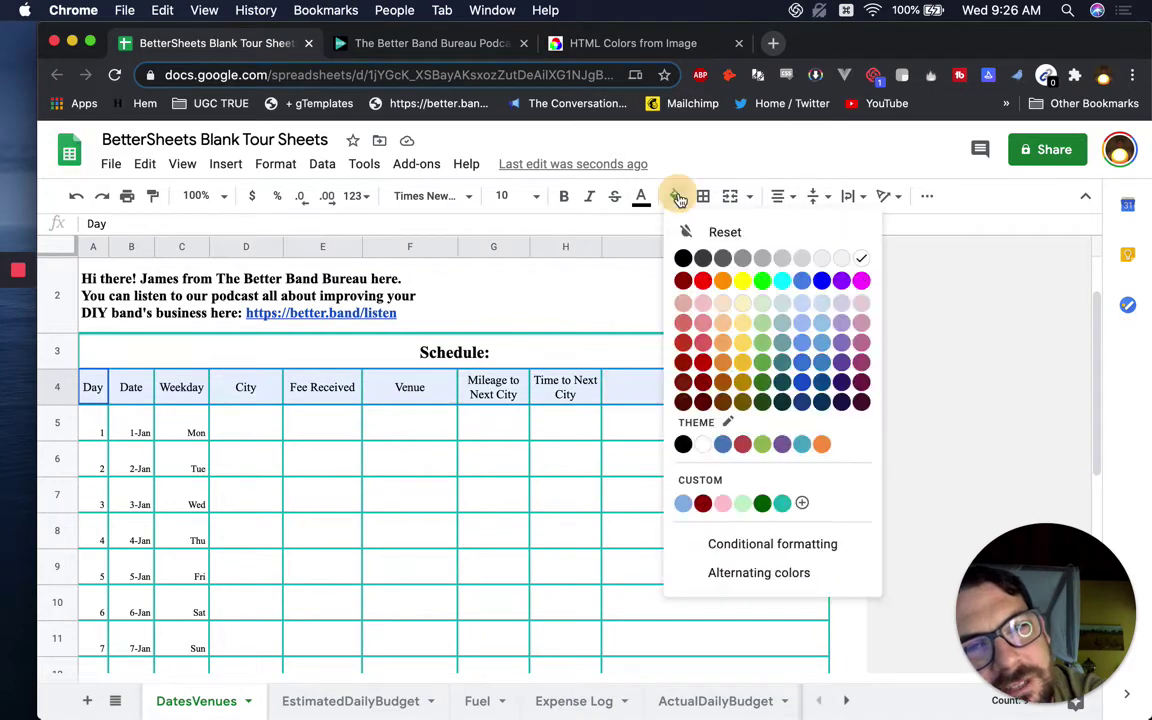
- Mix a custom pale green #e9fcde in the colour picker and fill header row A4:I4 with it
{"action": "left_click", "coordinate": [802, 503]}
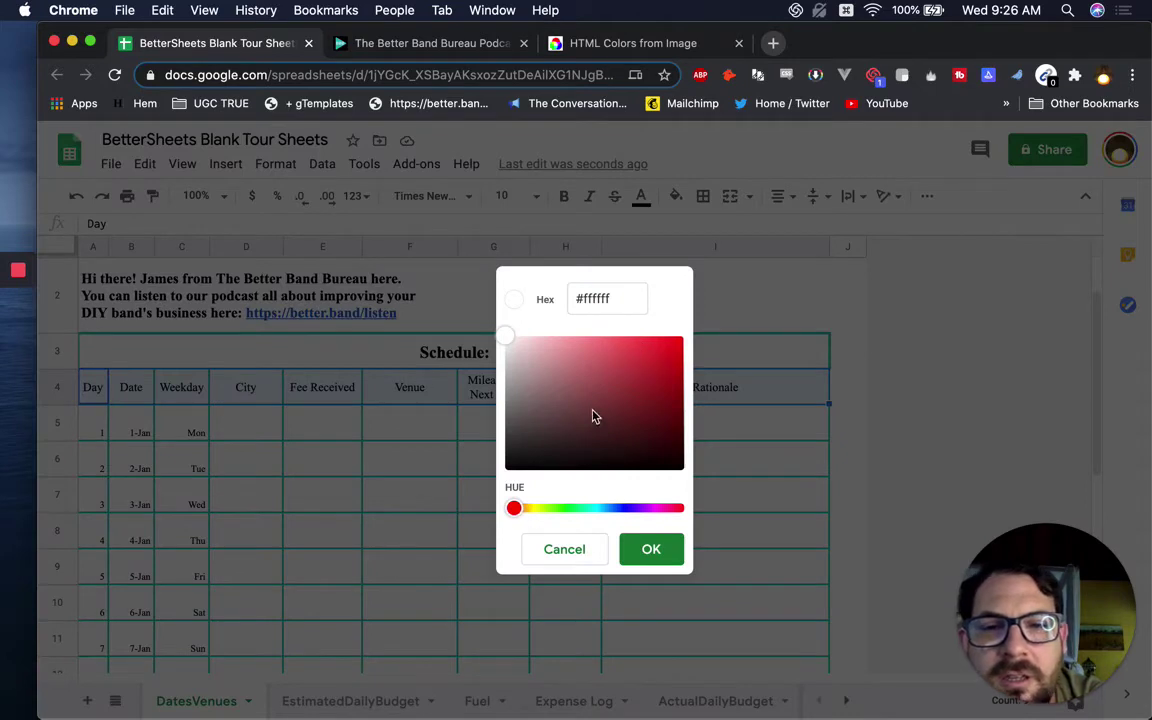
{"action": "left_click_drag", "start_coordinate": [512, 388], "coordinate": [515, 372]}
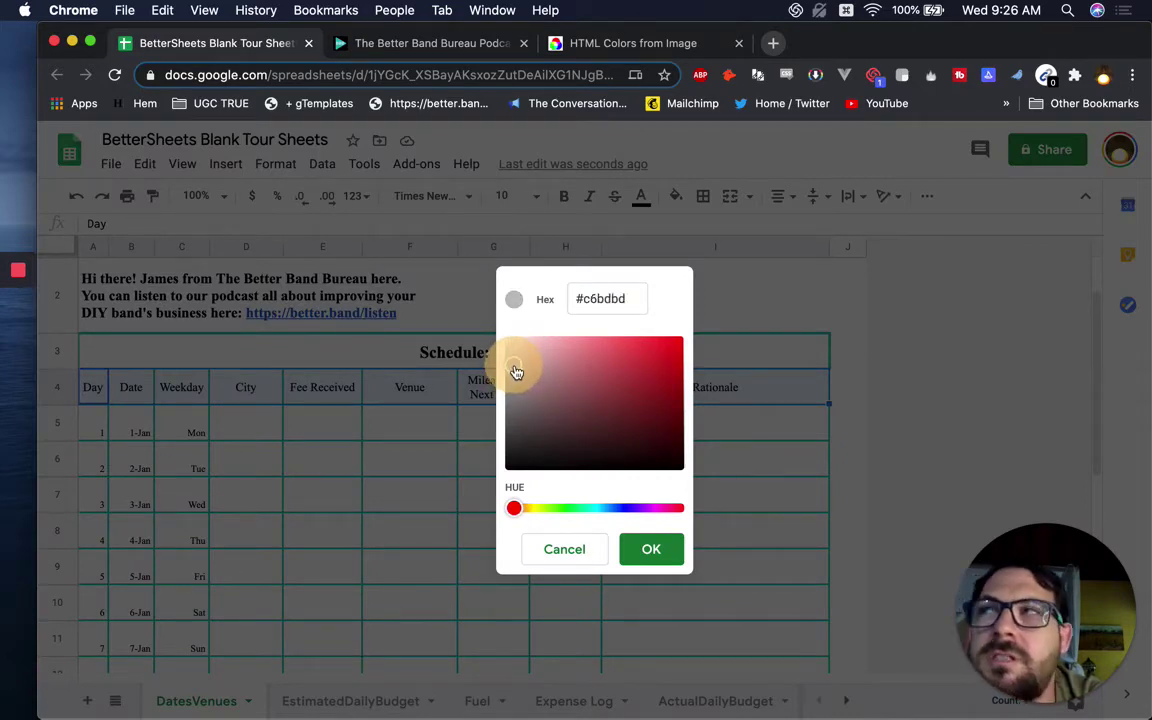
{"action": "left_click", "coordinate": [596, 511]}
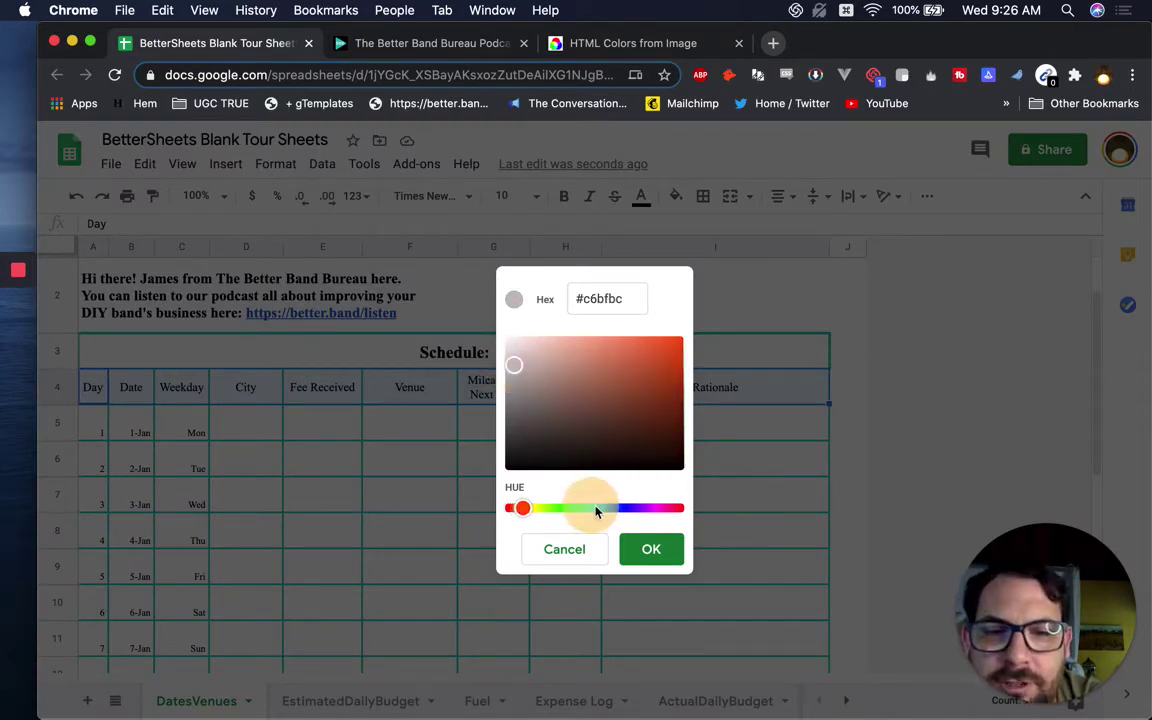
{"action": "left_click_drag", "start_coordinate": [596, 511], "coordinate": [572, 508]}
{"action": "left_click_drag", "start_coordinate": [522, 370], "coordinate": [546, 343]}
{"action": "left_click_drag", "start_coordinate": [575, 508], "coordinate": [558, 508]}
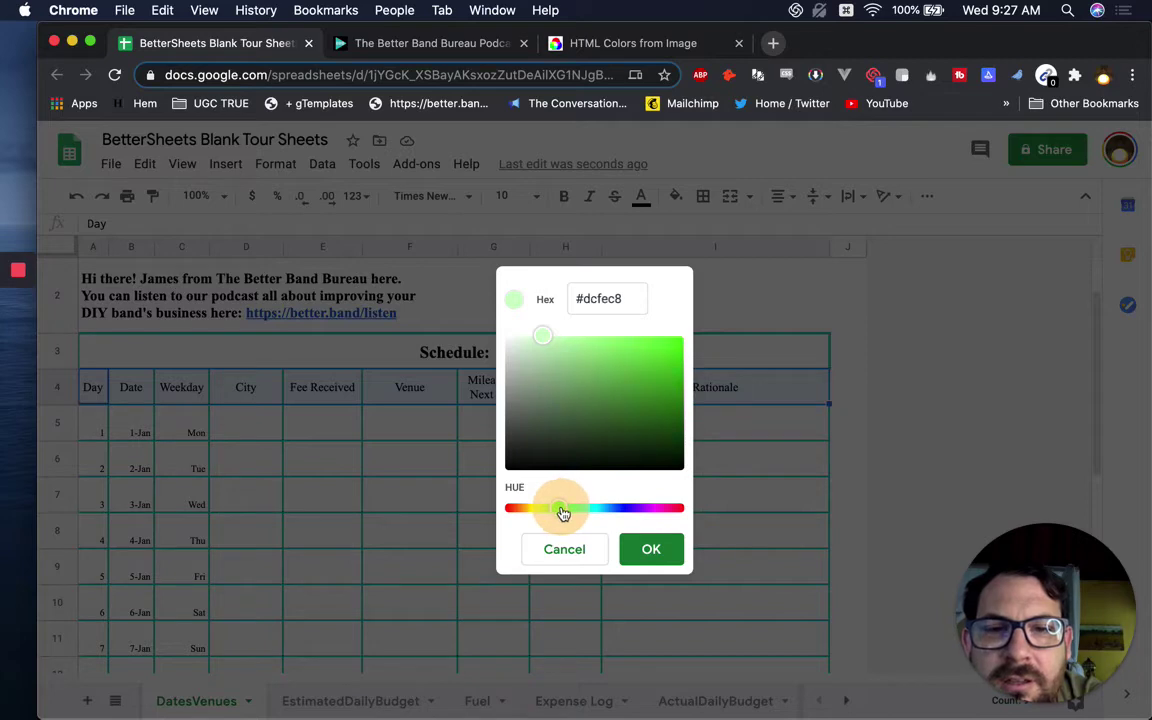
{"action": "left_click", "coordinate": [529, 343]}
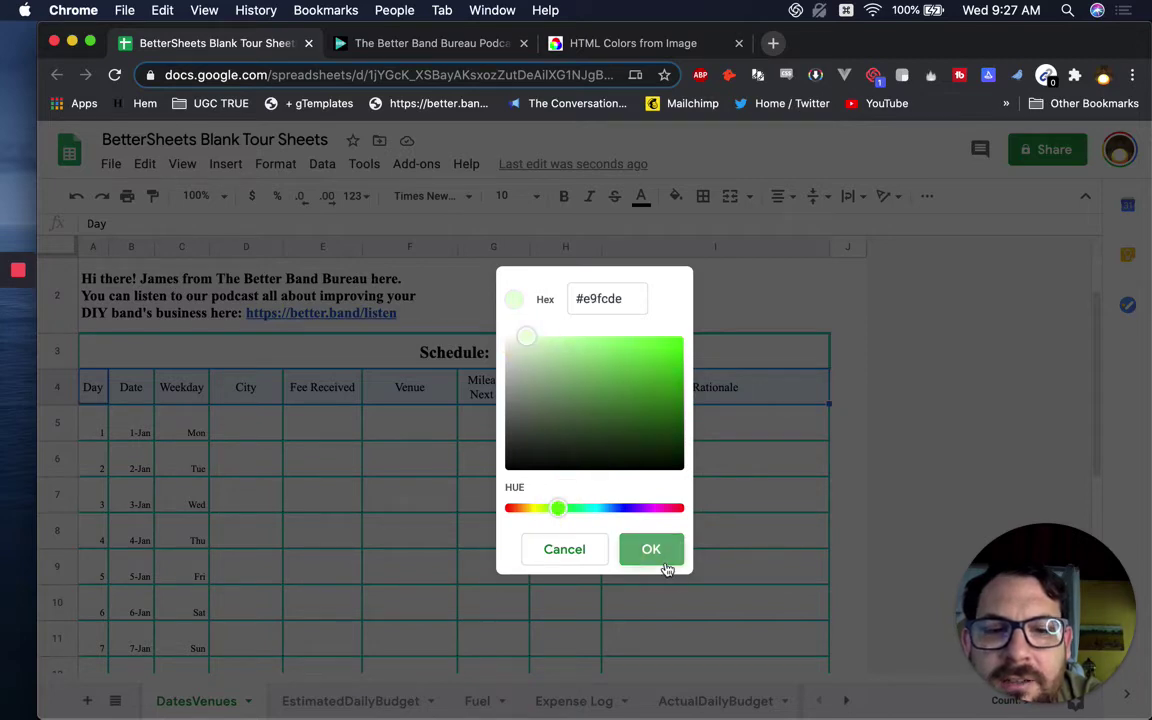
{"action": "left_click", "coordinate": [668, 563]}
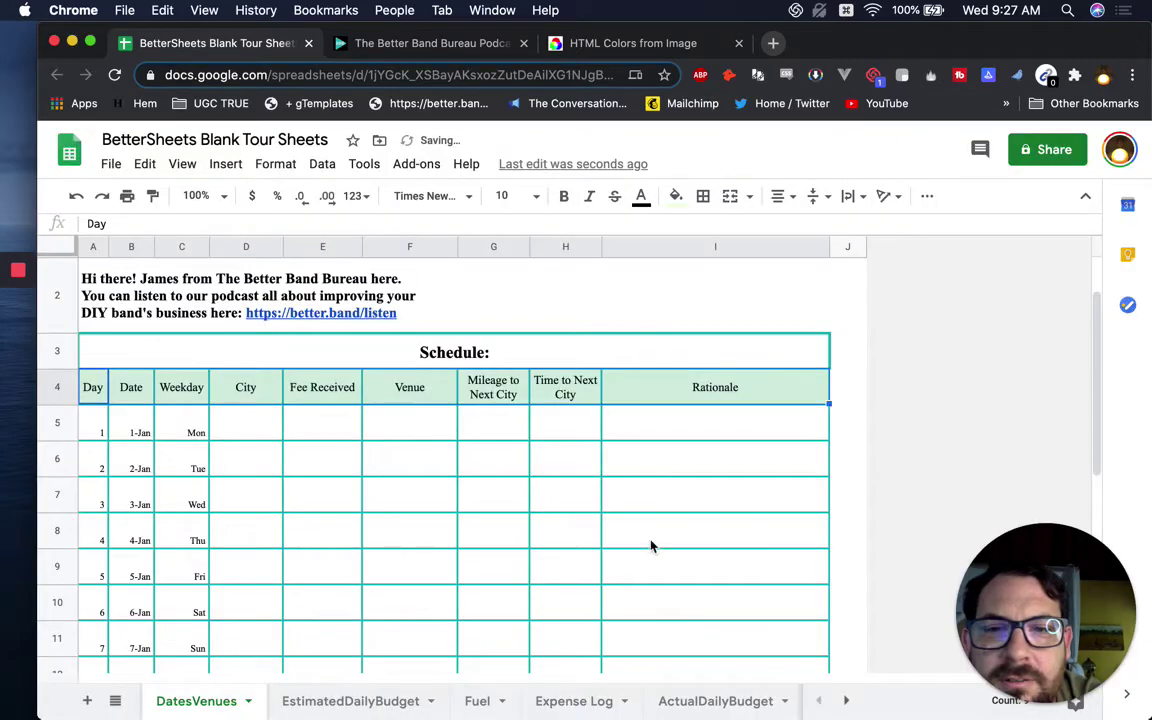
{"action": "left_click", "coordinate": [337, 455]}
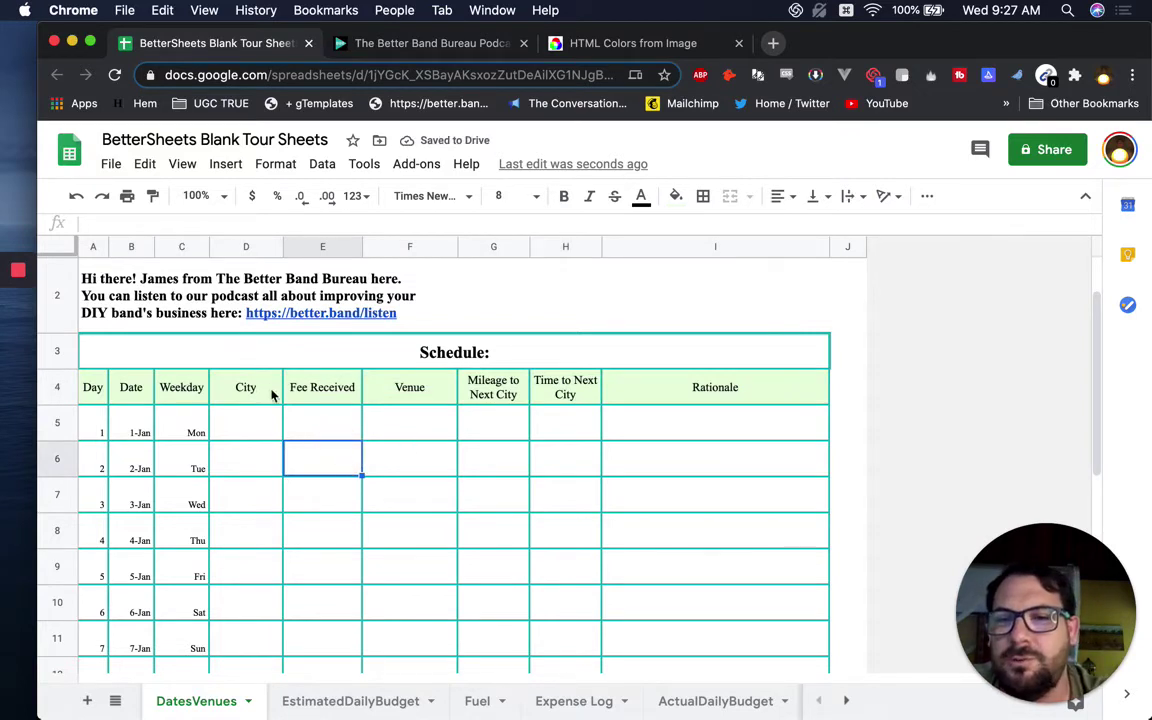
{"action": "left_click", "coordinate": [229, 362]}
- Retype the row 3 title as SCHEDULE without the colon
{"action": "double_click", "coordinate": [404, 352]}
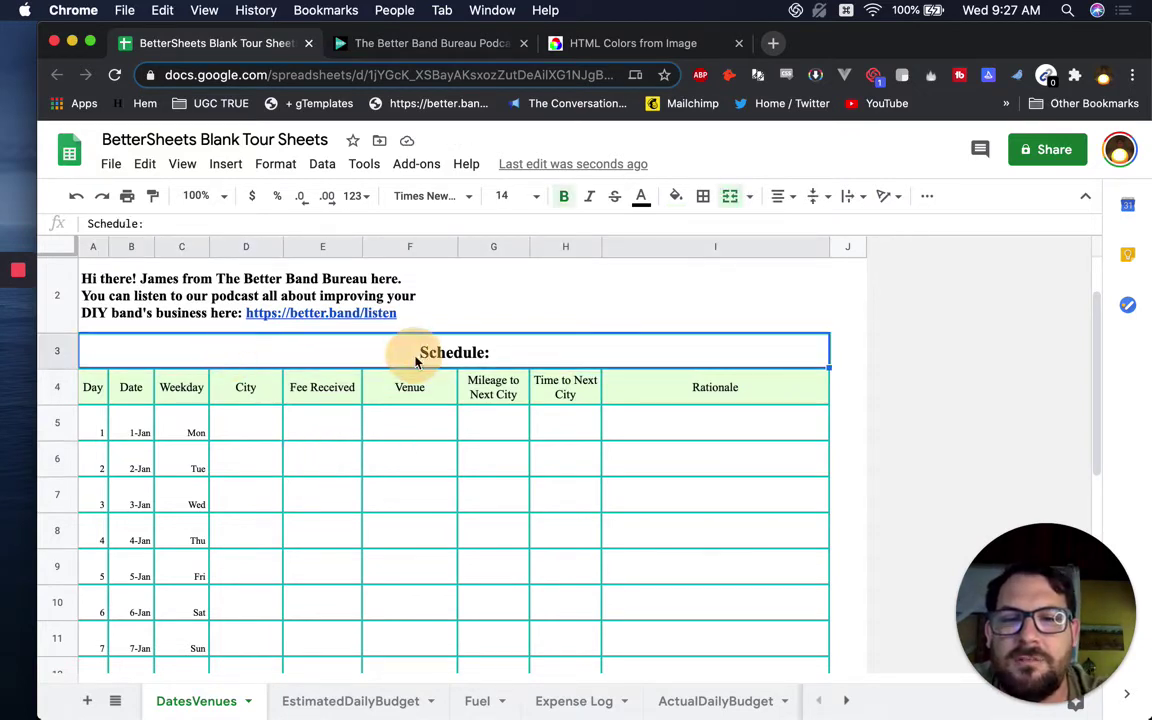
{"action": "key", "text": "Return"}
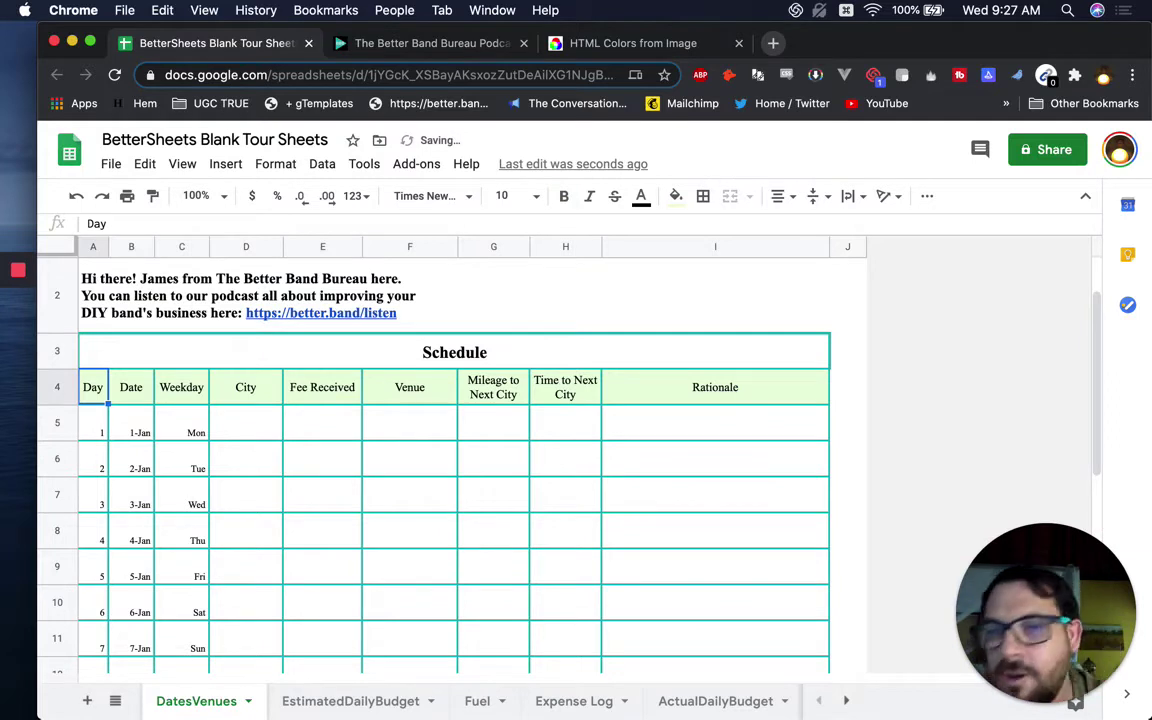
{"action": "left_click", "coordinate": [503, 358]}
{"action": "type", "text": "SCHEDULE"}
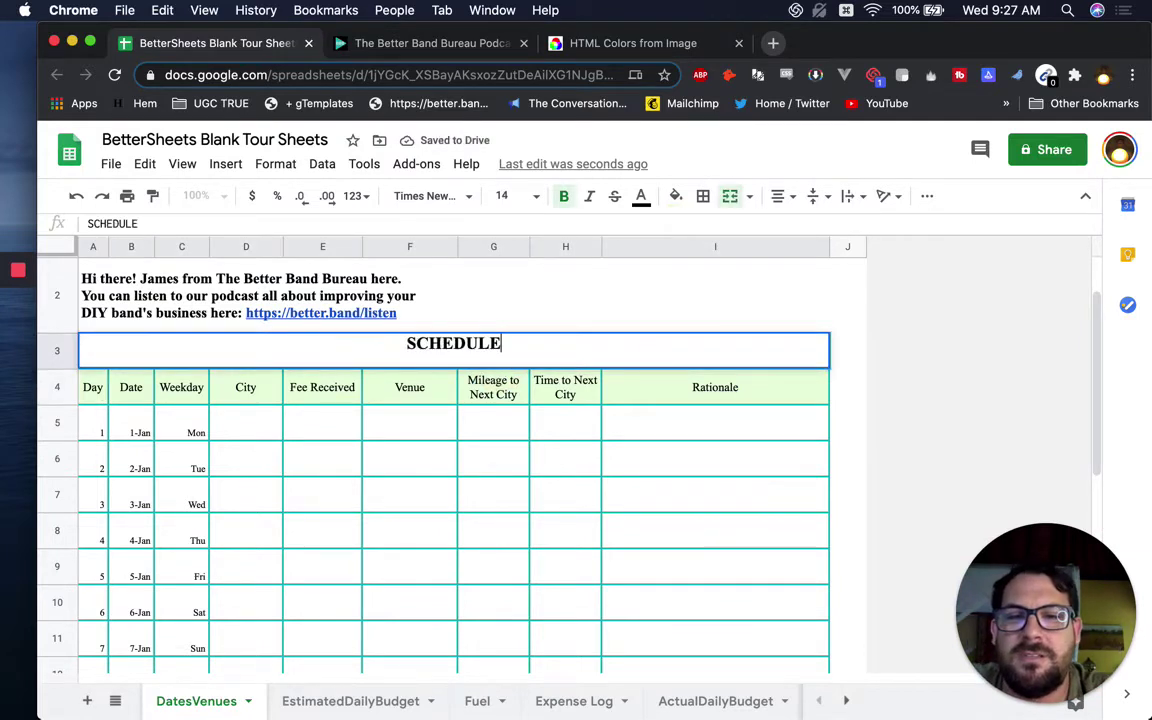
{"action": "key", "text": "Return"}
{"action": "left_click", "coordinate": [512, 346]}
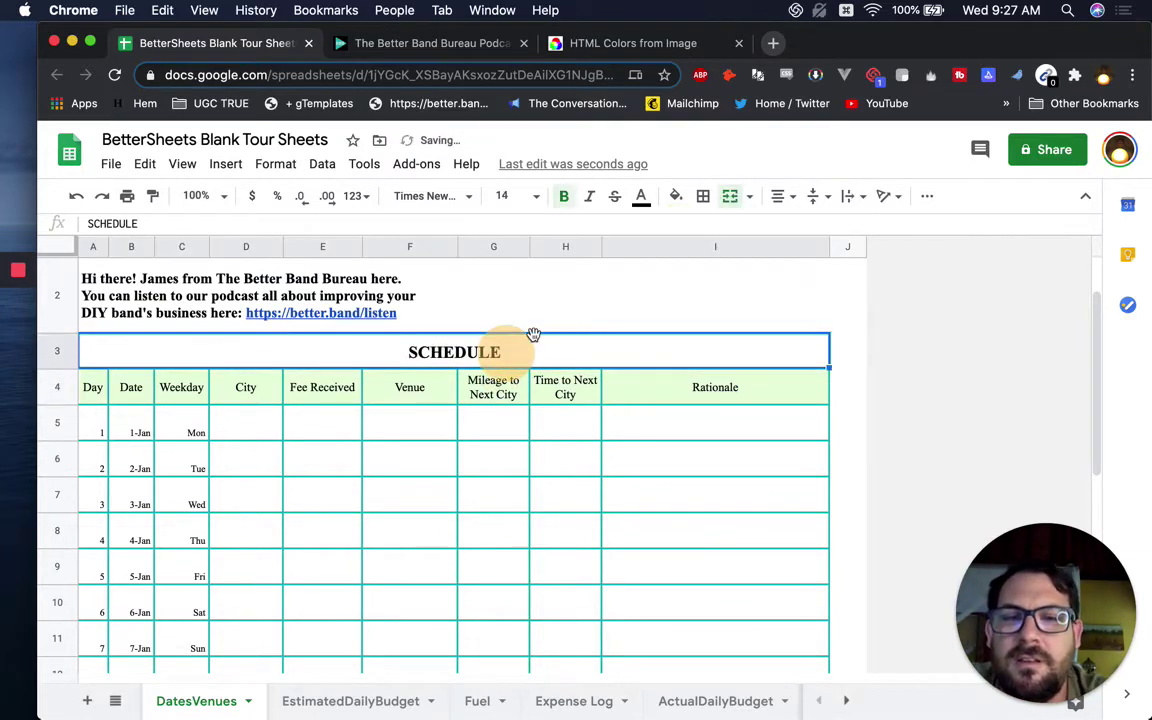
- Set the SCHEDULE title in Oswald at font size 20
{"action": "left_click", "coordinate": [464, 201]}
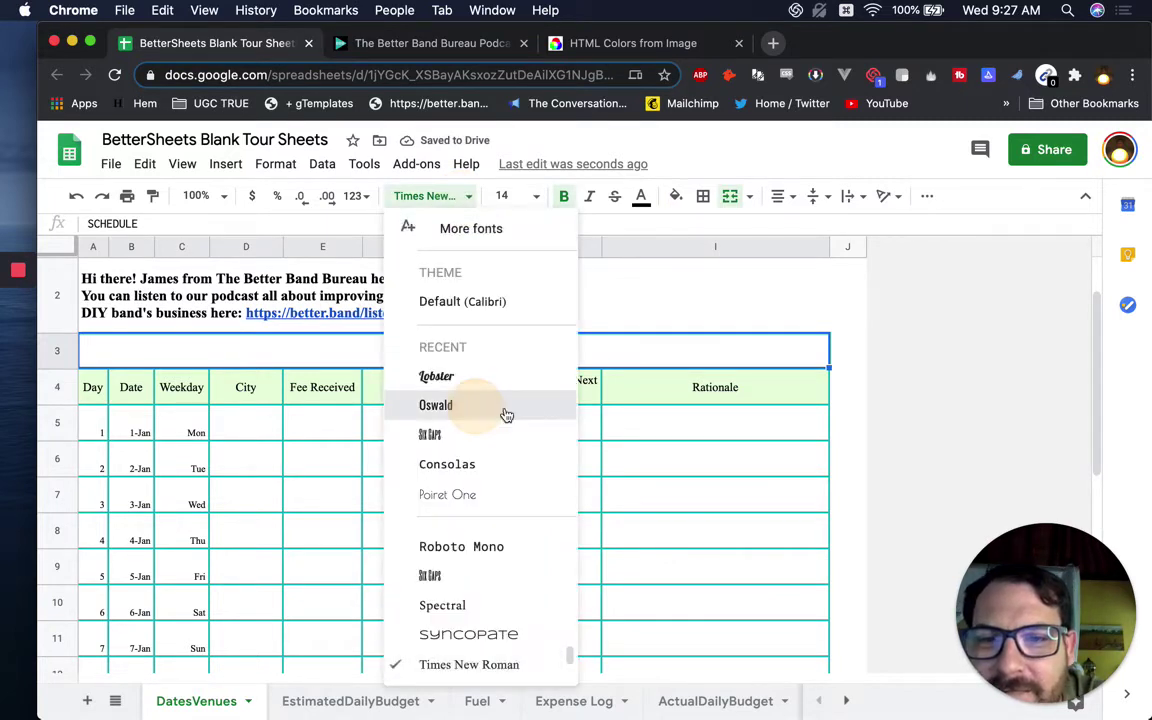
{"action": "left_click", "coordinate": [506, 415]}
{"action": "left_click", "coordinate": [508, 196]}
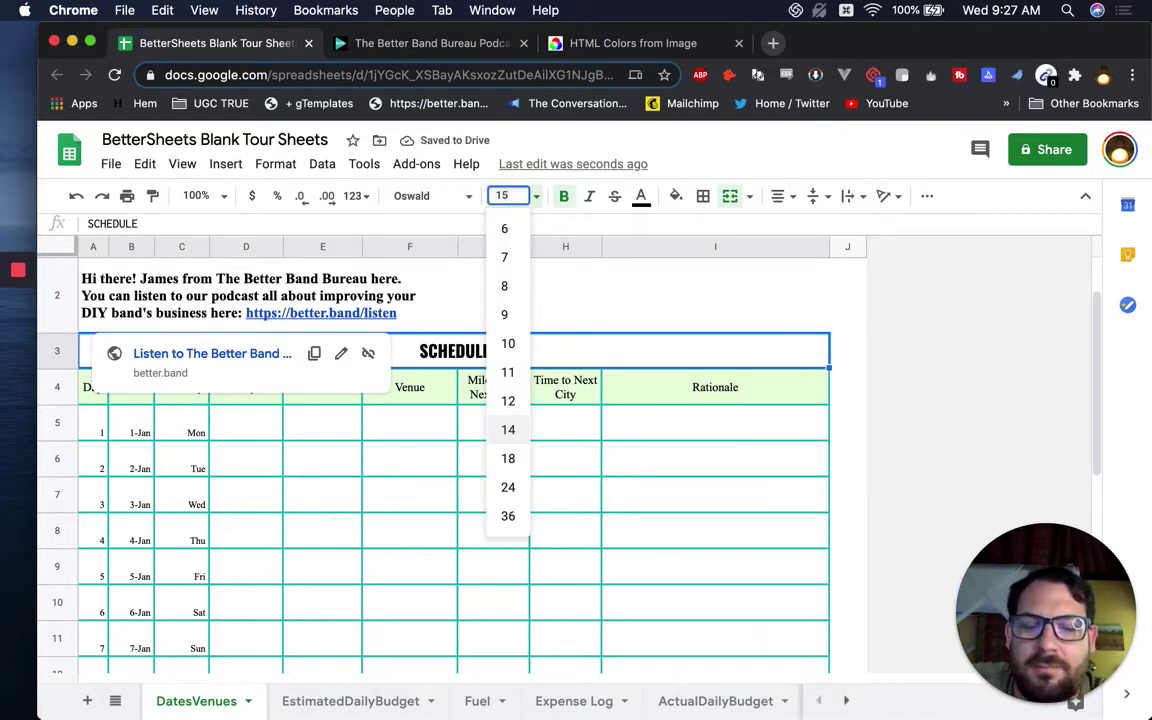
{"action": "type", "text": "16"}
{"action": "key", "text": "Return"}
{"action": "left_click", "coordinate": [510, 195]}
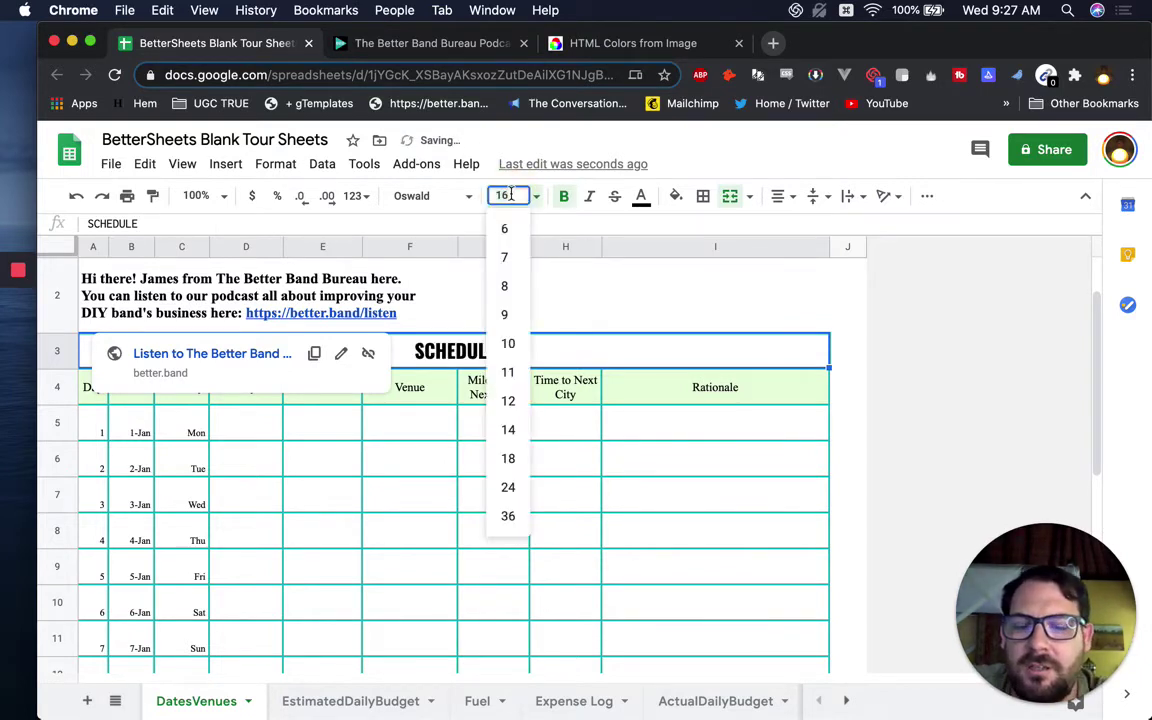
{"action": "type", "text": "20"}
{"action": "key", "text": "Return"}
{"action": "left_click", "coordinate": [500, 410]}
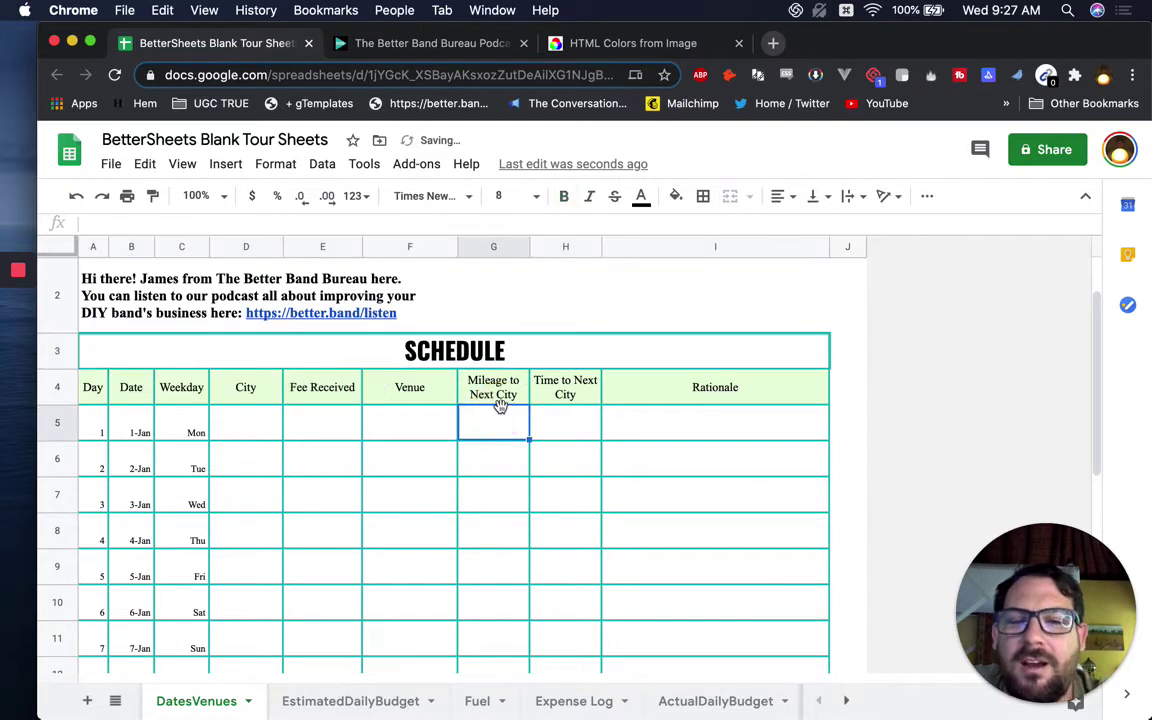
{"action": "left_click", "coordinate": [452, 355]}
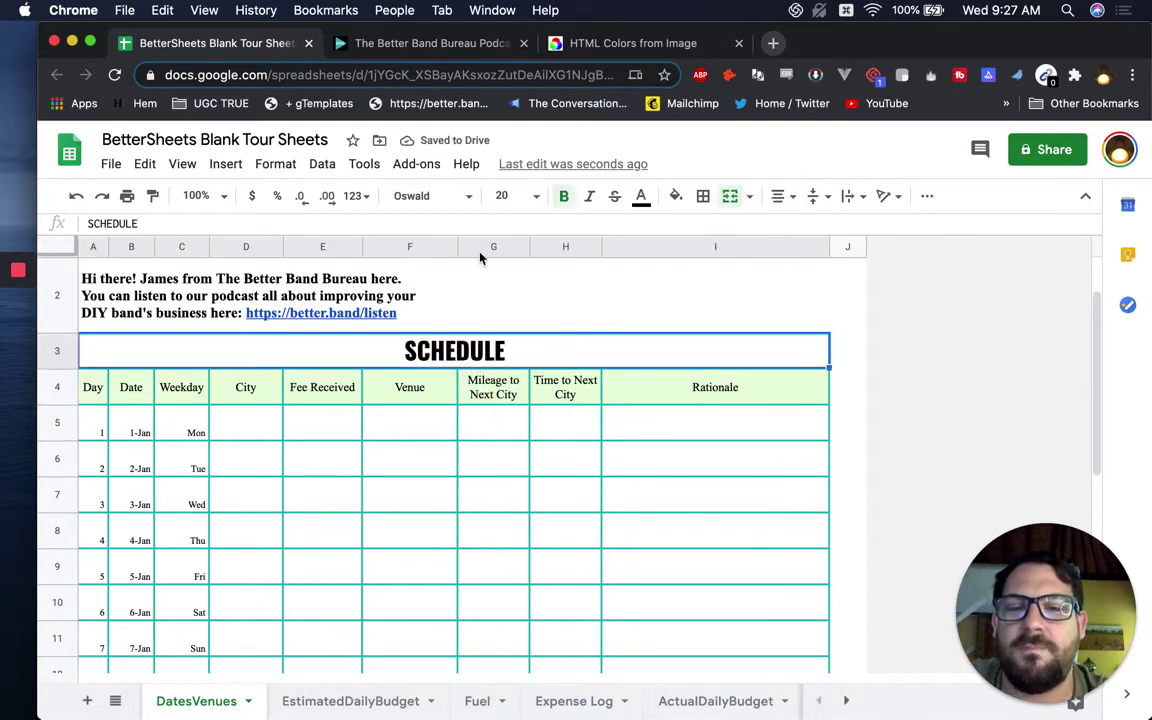
- Set header row A4:I4 in Oswald at size 12
{"action": "left_click", "coordinate": [93, 388]}
{"action": "left_click_drag", "start_coordinate": [787, 415], "coordinate": [779, 393]}
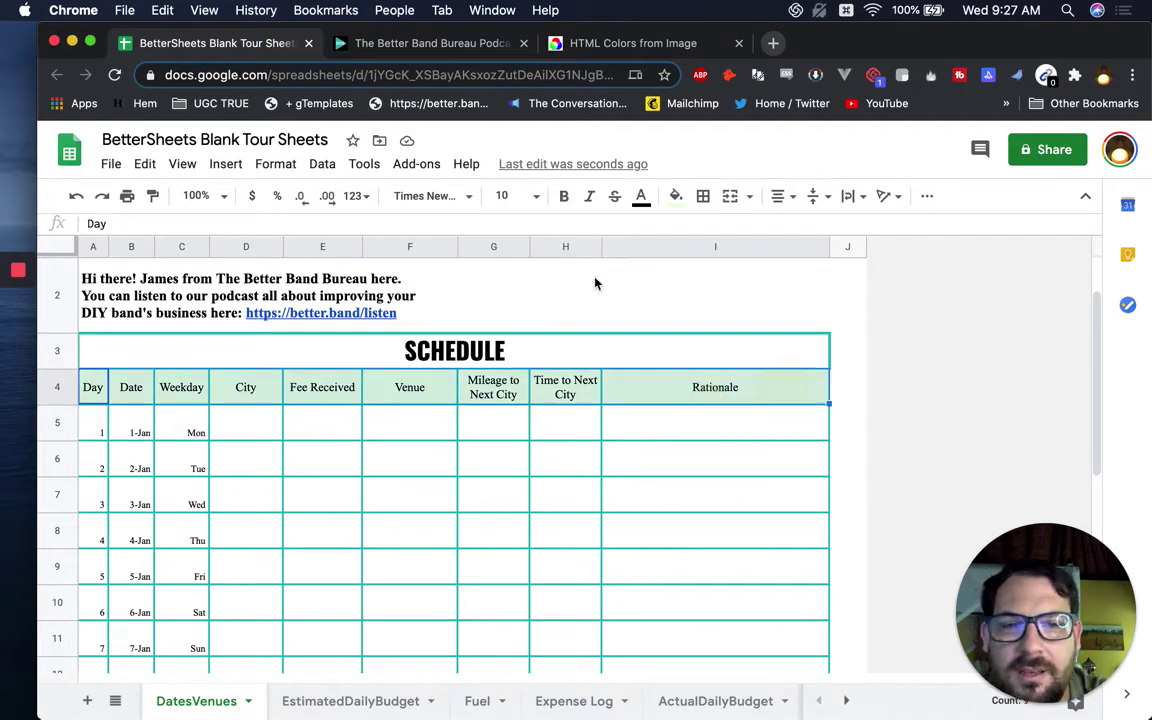
{"action": "left_click", "coordinate": [447, 199]}
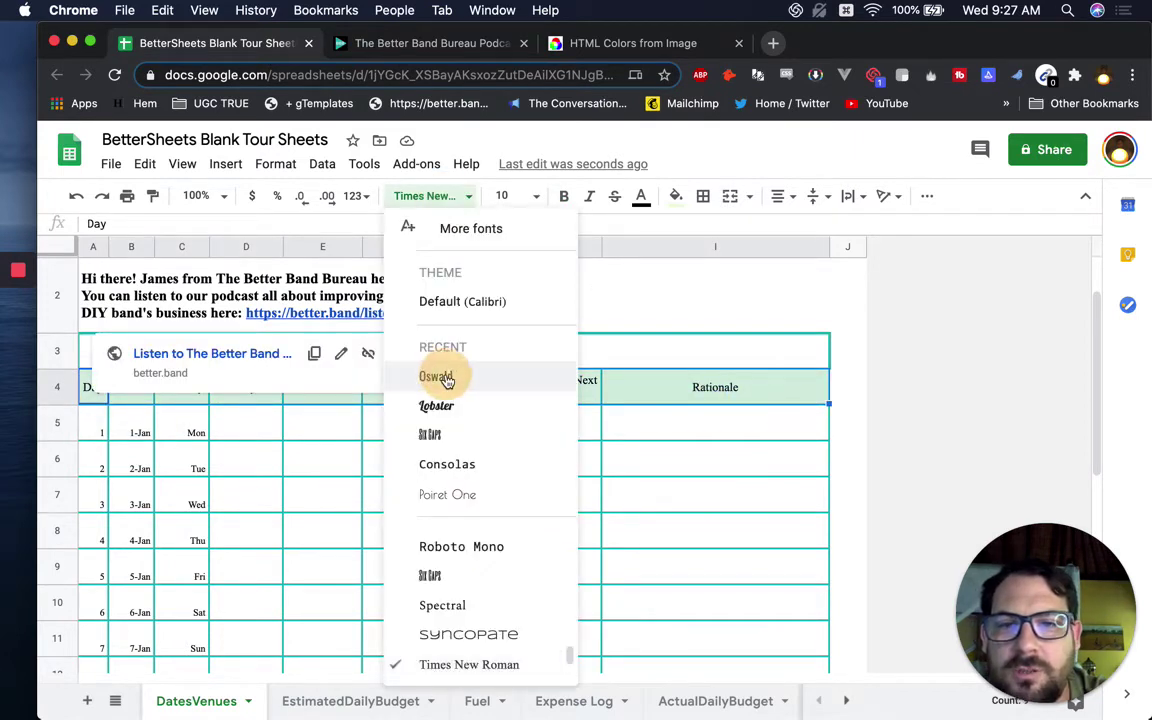
{"action": "left_click", "coordinate": [437, 375]}
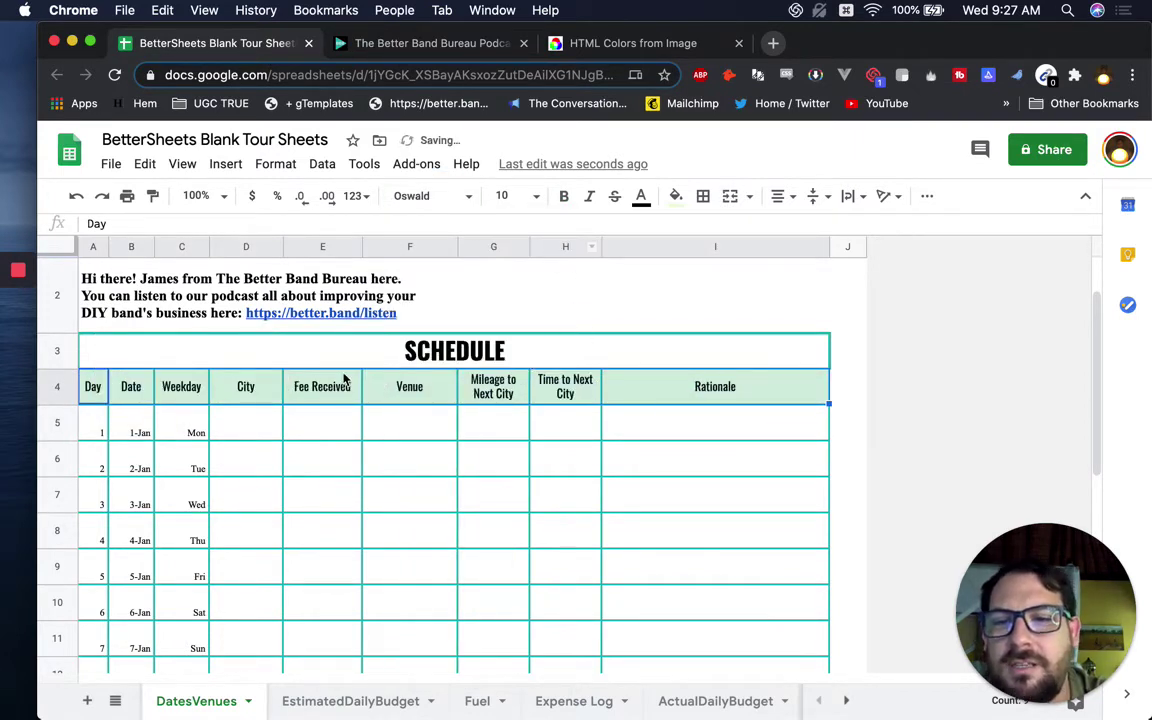
{"action": "left_click", "coordinate": [516, 198]}
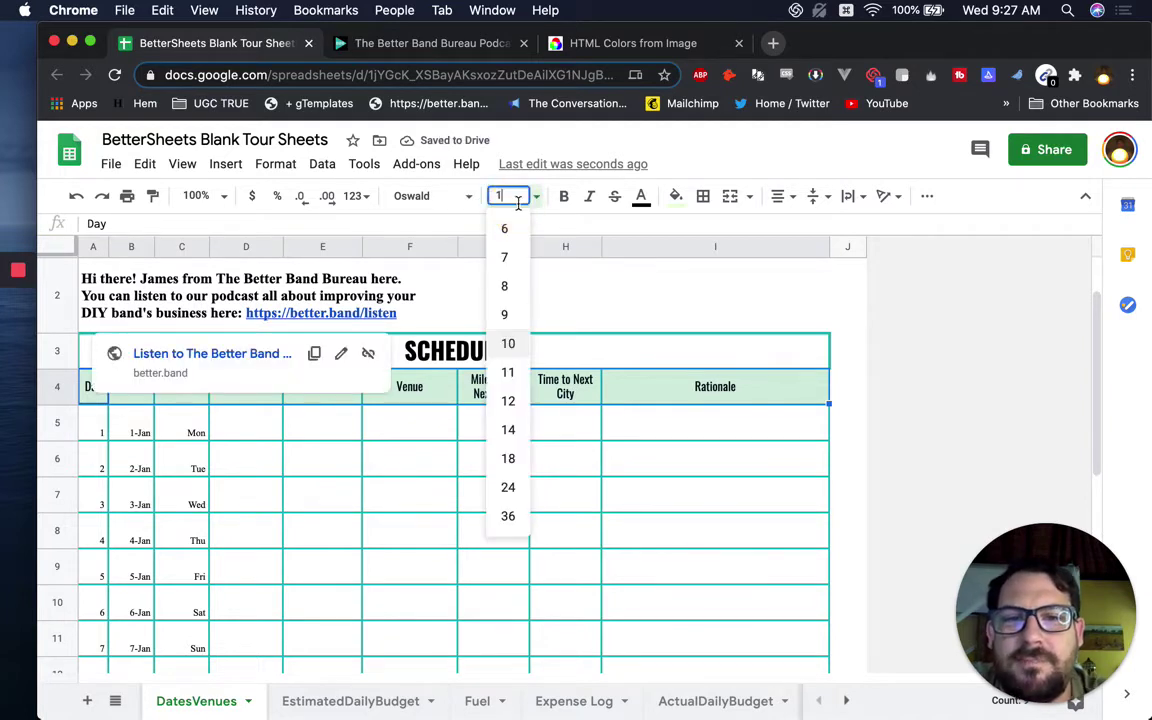
{"action": "type", "text": "12"}
{"action": "key", "text": "Return"}
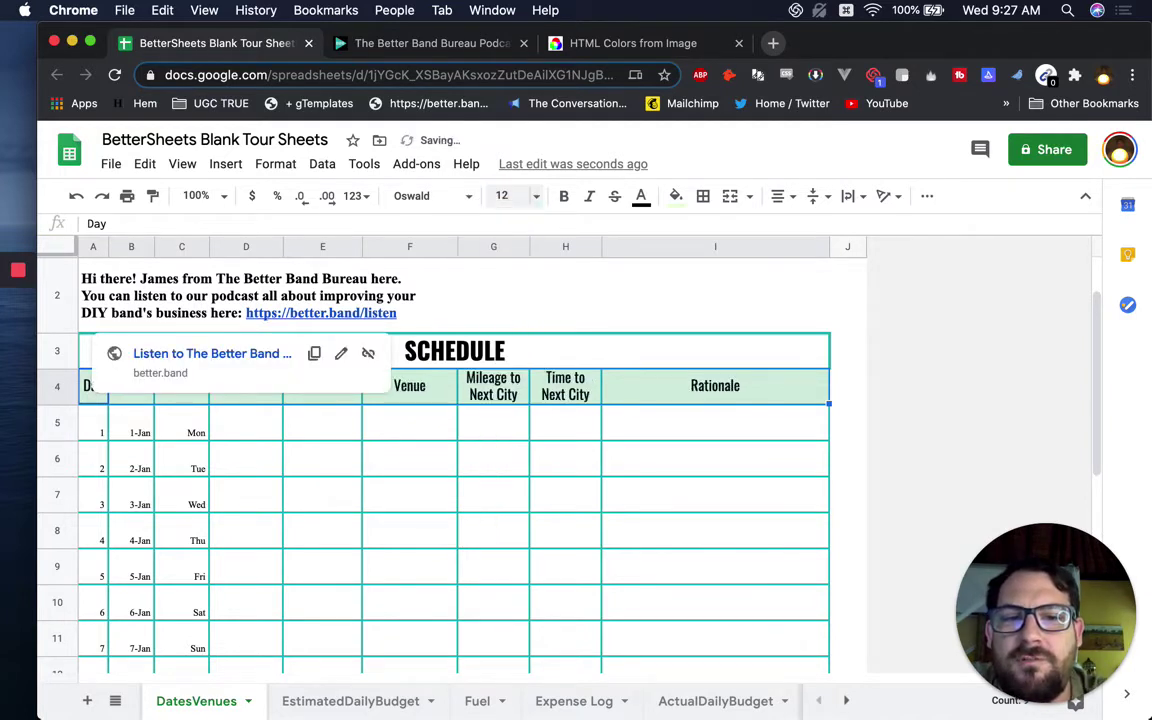
{"action": "left_click", "coordinate": [605, 354]}
- Widen columns G and H so Mileage and Time to Next City each fit on one line
{"action": "left_click_drag", "start_coordinate": [493, 246], "coordinate": [583, 246]}
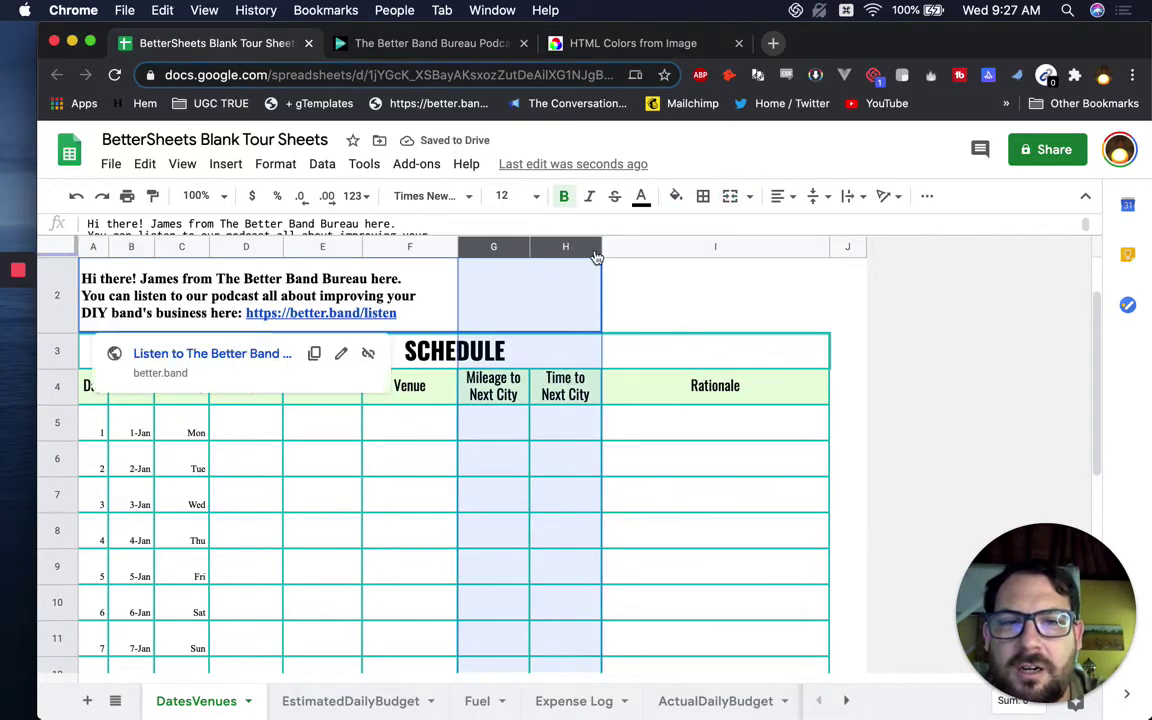
{"action": "left_click_drag", "start_coordinate": [601, 246], "coordinate": [656, 244]}
{"action": "left_click", "coordinate": [633, 413]}
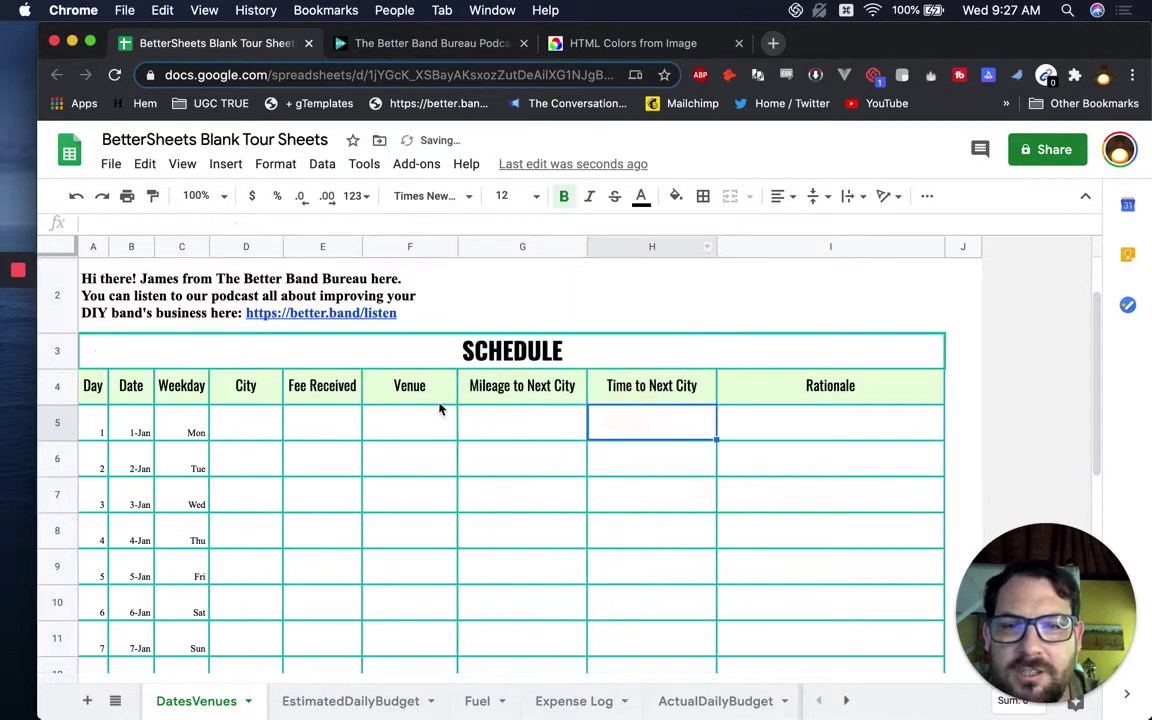
{"action": "left_click_drag", "start_coordinate": [85, 396], "coordinate": [830, 390]}
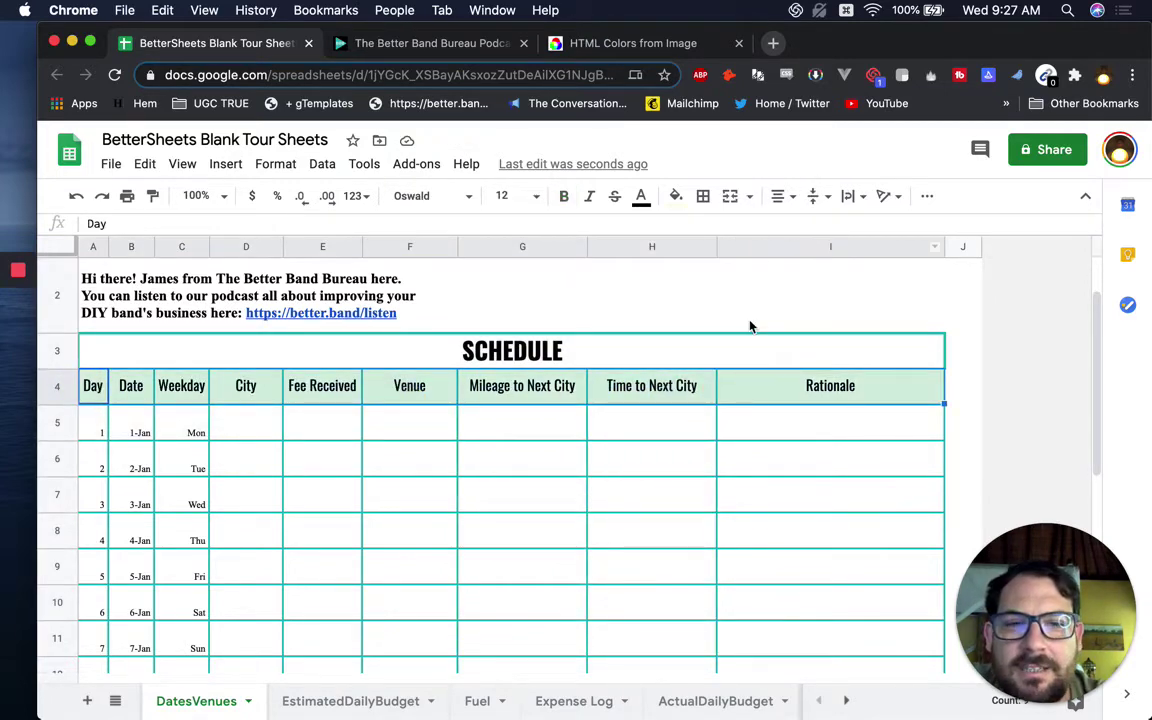
{"action": "scroll", "coordinate": [751, 327], "scroll_direction": "up", "scroll_amount": 2}
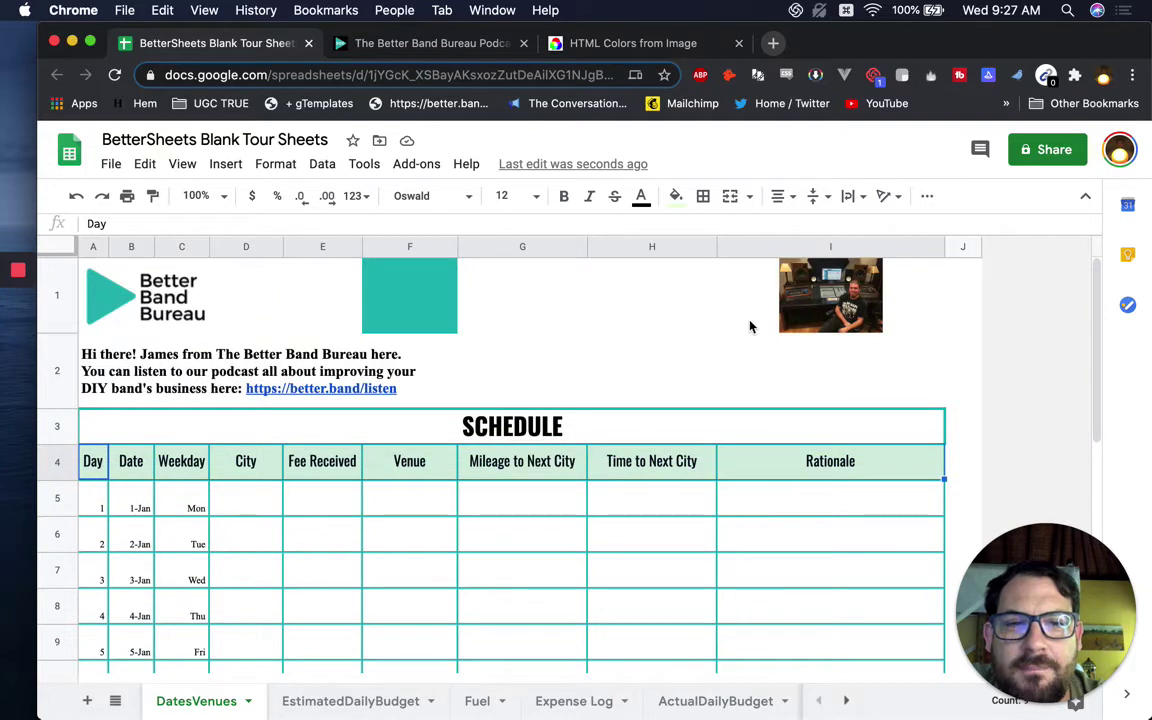
- Remove the leftover teal fill from cell F1
{"action": "left_click", "coordinate": [502, 294]}
{"action": "key", "text": "Left"}
{"action": "key", "text": "Right"}
{"action": "key", "text": "Right"}
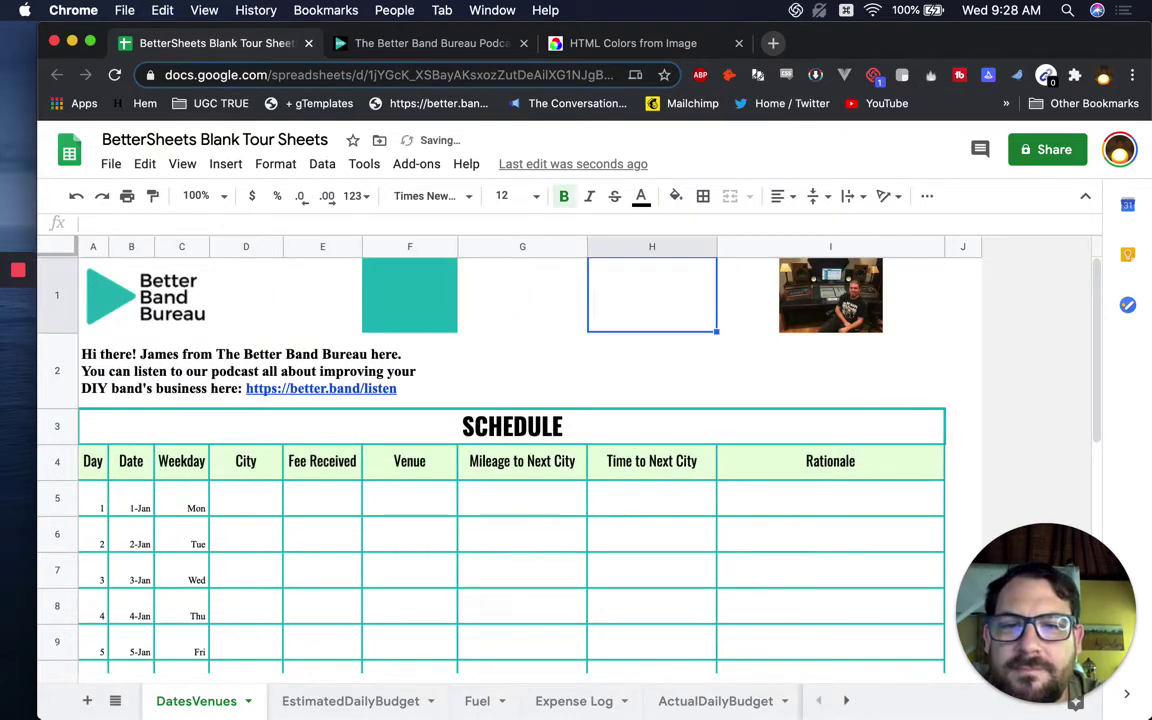
{"action": "key", "text": "Left"}
{"action": "key", "text": "Left"}
{"action": "key", "text": "ctrl+v"}
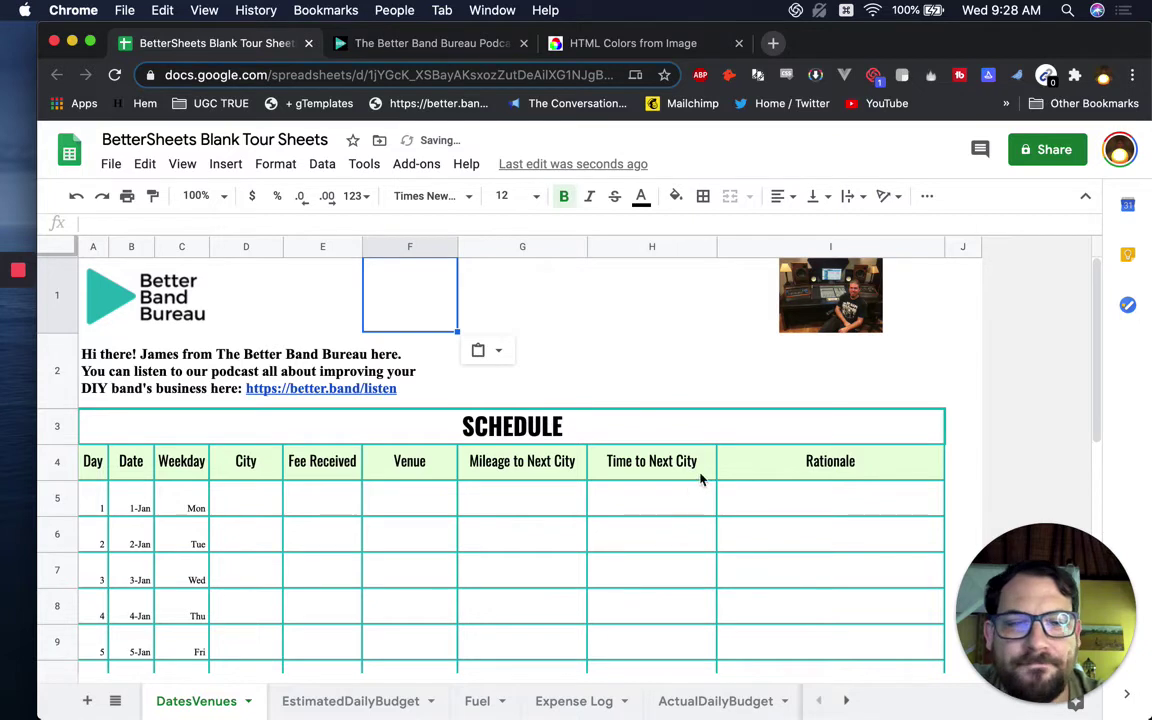
- Resize columns A through H to one equal, wider width
{"action": "left_click", "coordinate": [794, 504]}
{"action": "scroll", "coordinate": [794, 504], "scroll_direction": "down", "scroll_amount": 1}
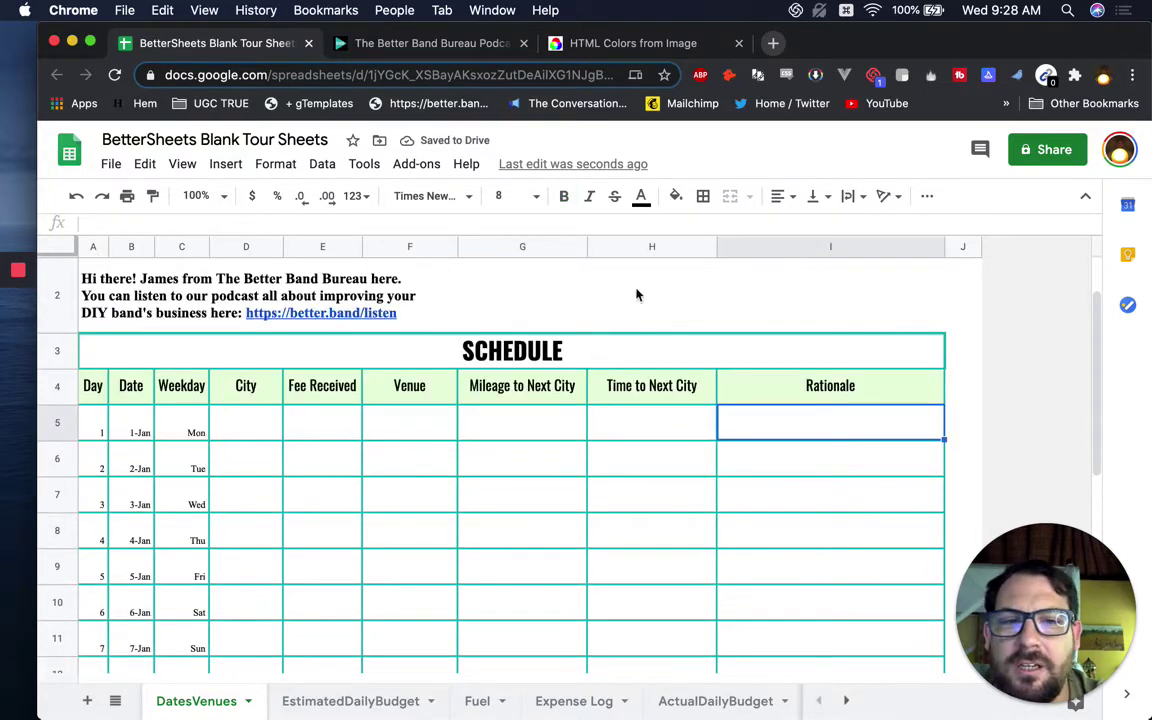
{"action": "left_click", "coordinate": [93, 247]}
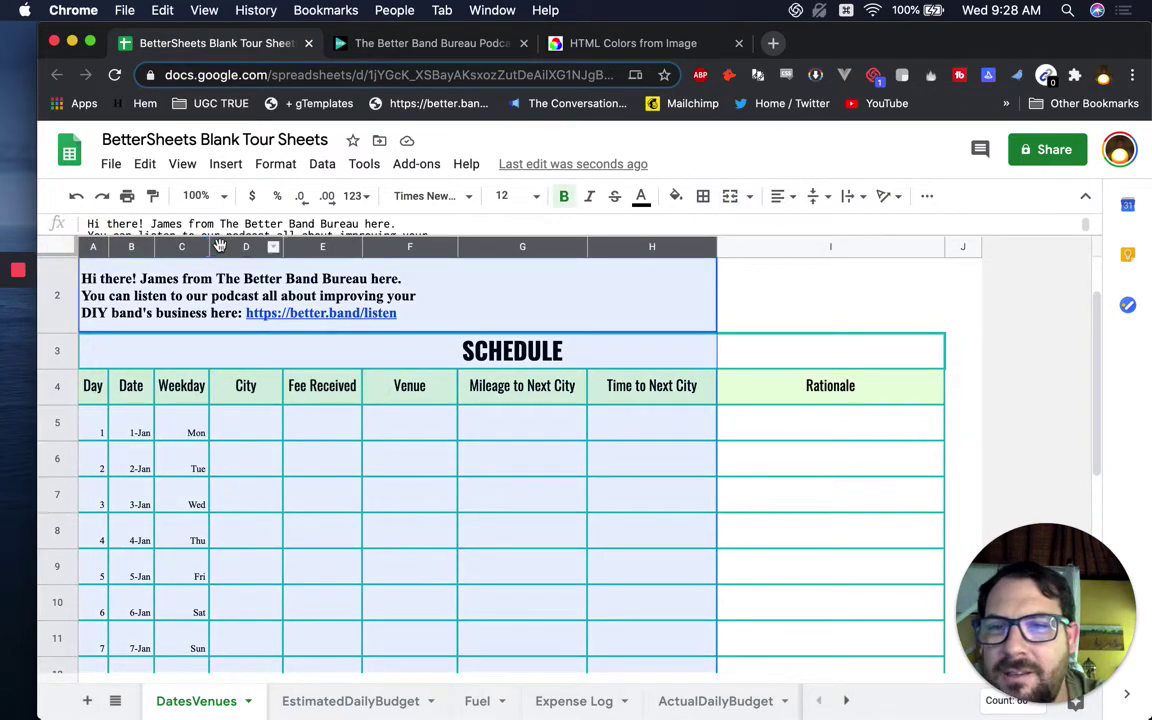
{"action": "mouse_move", "coordinate": [283, 246]}
{"action": "left_mouse_down"}
{"action": "mouse_move", "coordinate": [261, 246]}
{"action": "mouse_move", "coordinate": [288, 246]}
{"action": "left_mouse_up"}
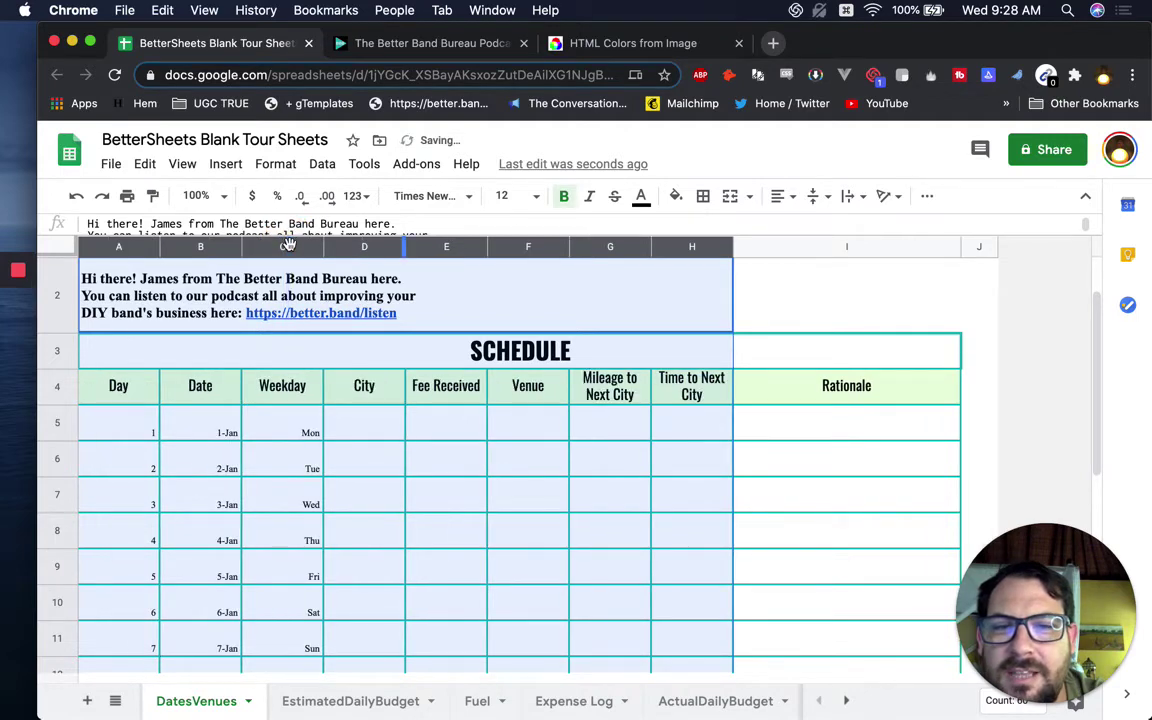
{"action": "left_click", "coordinate": [505, 428]}
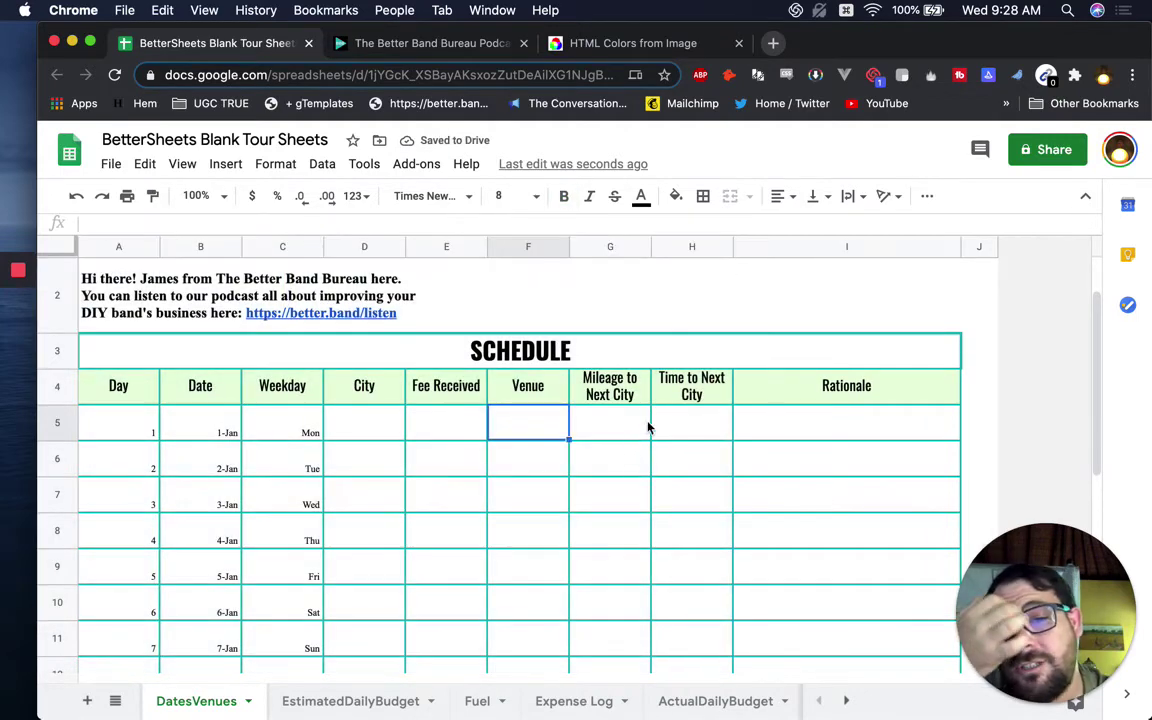
{"action": "scroll", "coordinate": [647, 427], "scroll_direction": "down", "scroll_amount": 2}
{"action": "scroll", "coordinate": [647, 427], "scroll_direction": "up", "scroll_amount": 5}
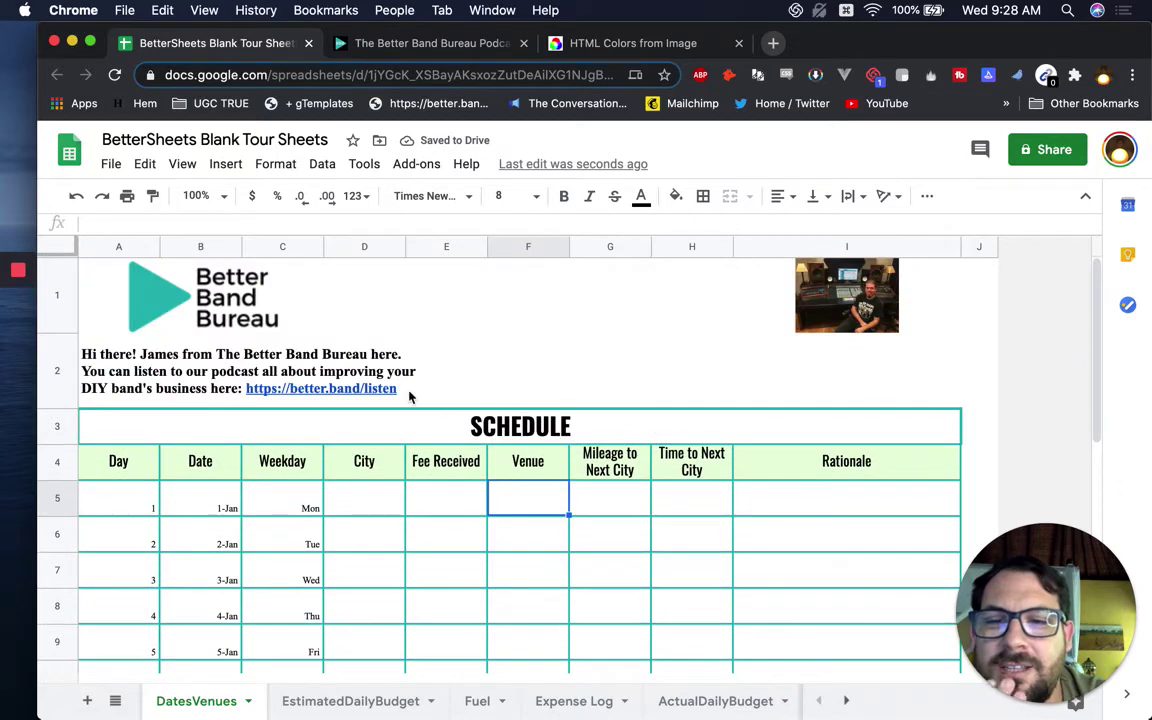
{"action": "left_click_drag", "start_coordinate": [150, 498], "coordinate": [310, 525]}
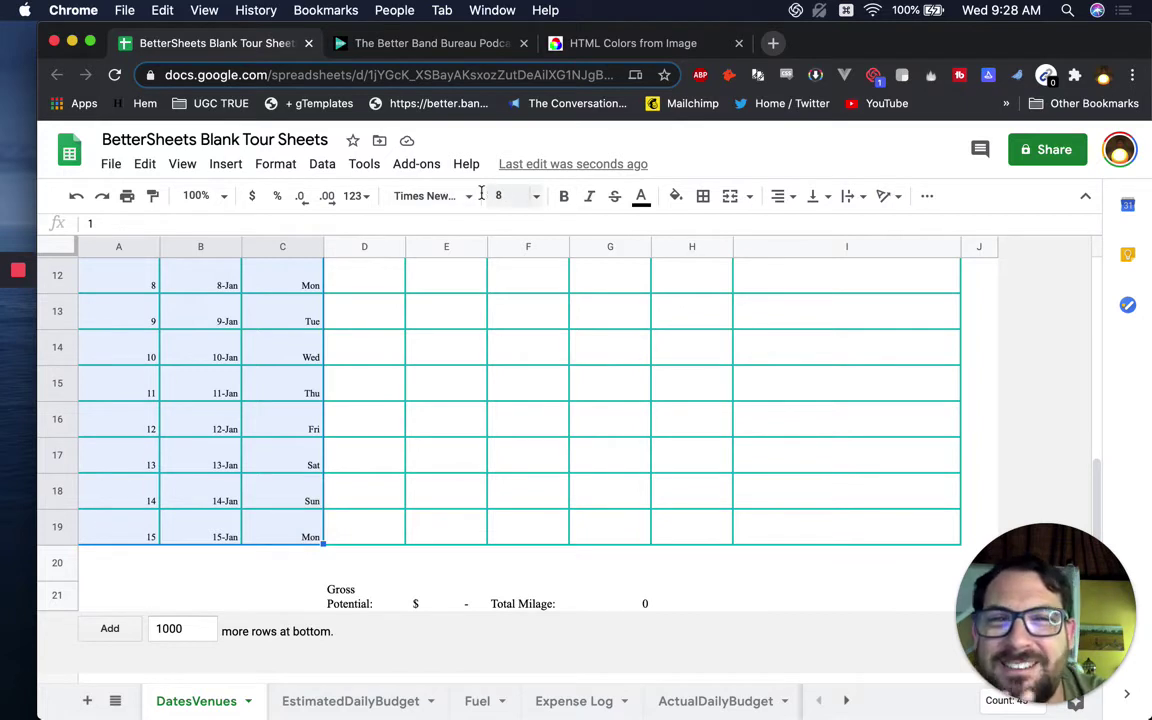
- Set the Day, Date and Weekday values A5:C19 to Poiret One at size 12
{"action": "left_click", "coordinate": [448, 197]}
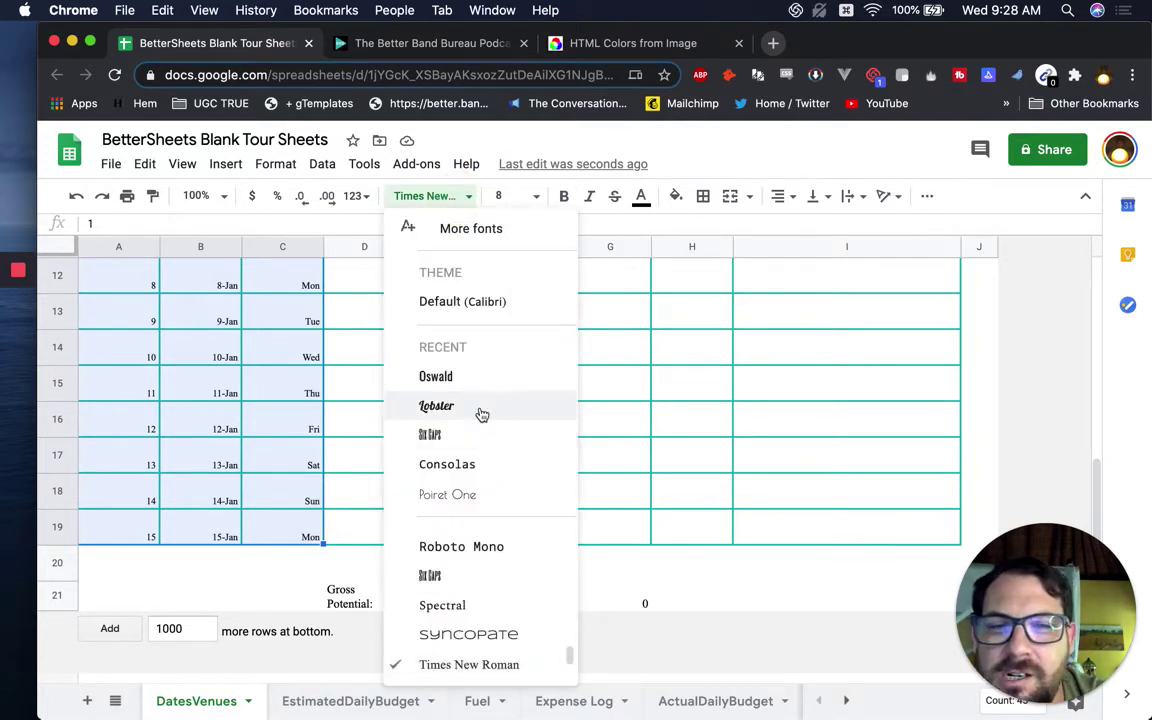
{"action": "left_click", "coordinate": [486, 496]}
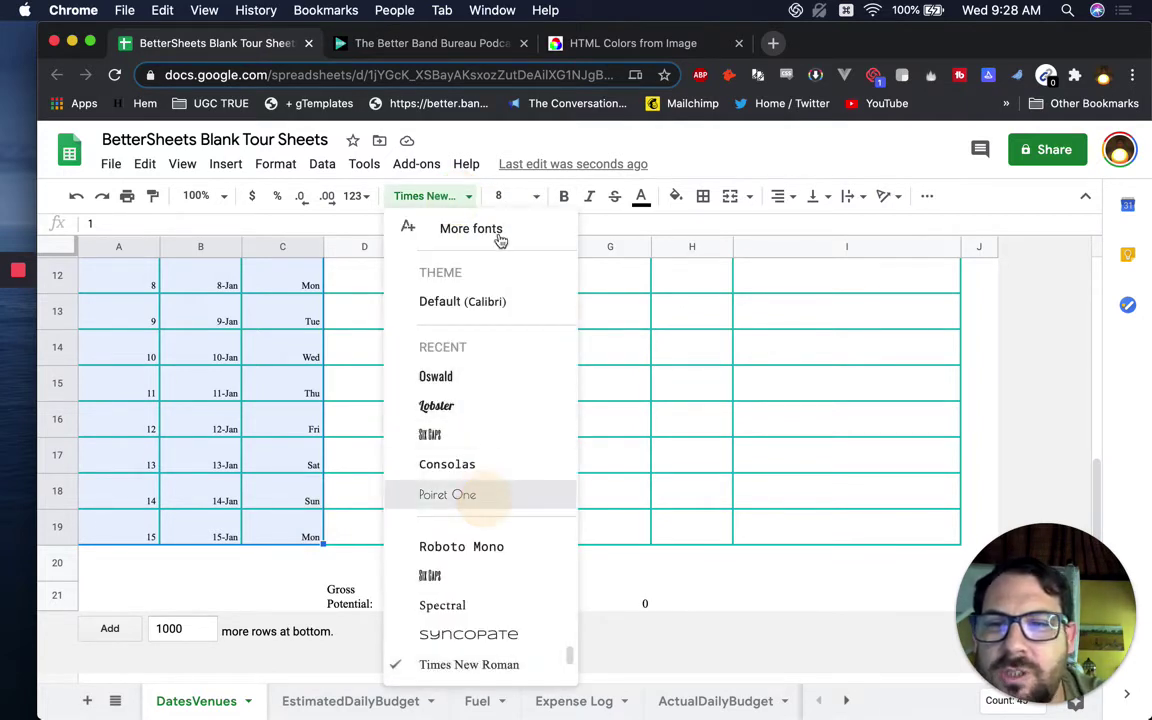
{"action": "left_click", "coordinate": [508, 194]}
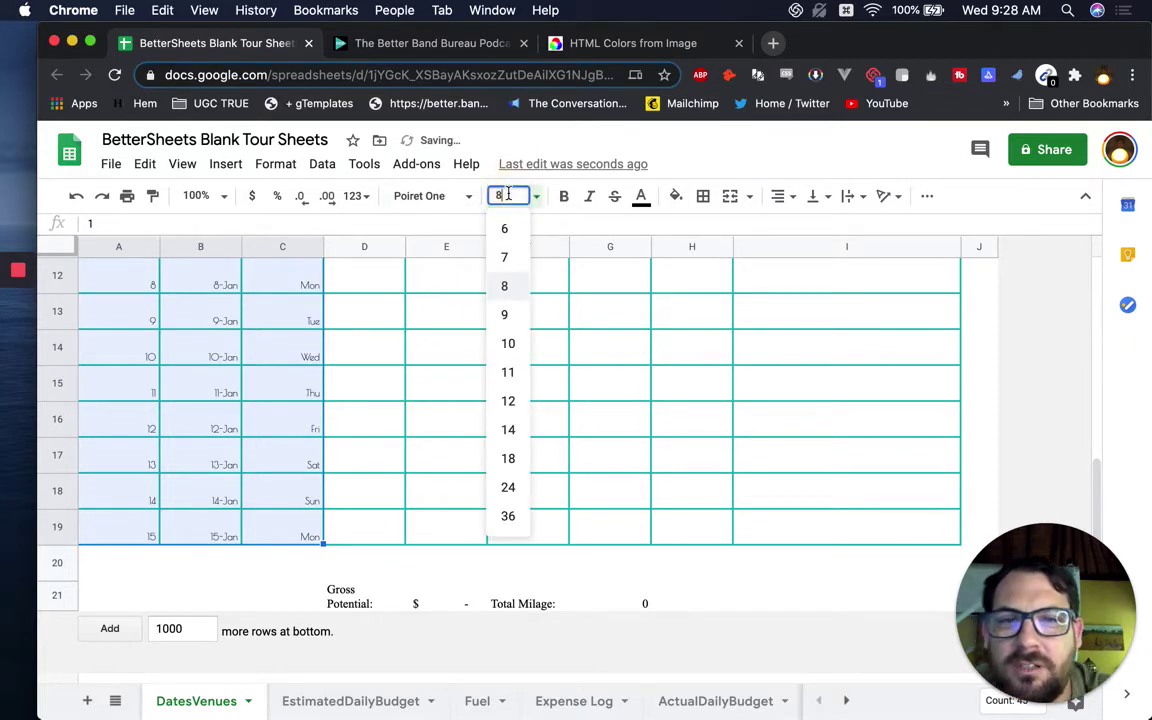
{"action": "left_click", "coordinate": [508, 400]}
{"action": "scroll", "coordinate": [501, 283], "scroll_direction": "up", "scroll_amount": 3}
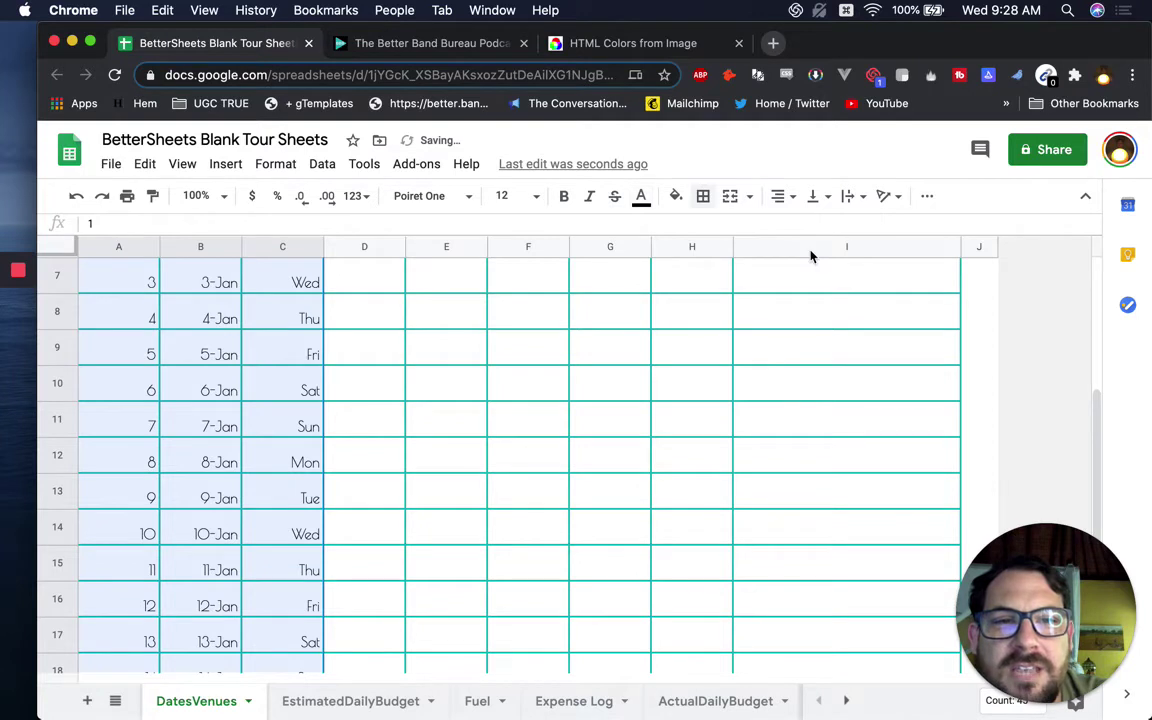
- Centre the Day, Date and Weekday values horizontally and vertically in their cells
{"action": "left_click", "coordinate": [781, 197]}
{"action": "left_click", "coordinate": [781, 197]}
{"action": "left_click", "coordinate": [781, 197]}
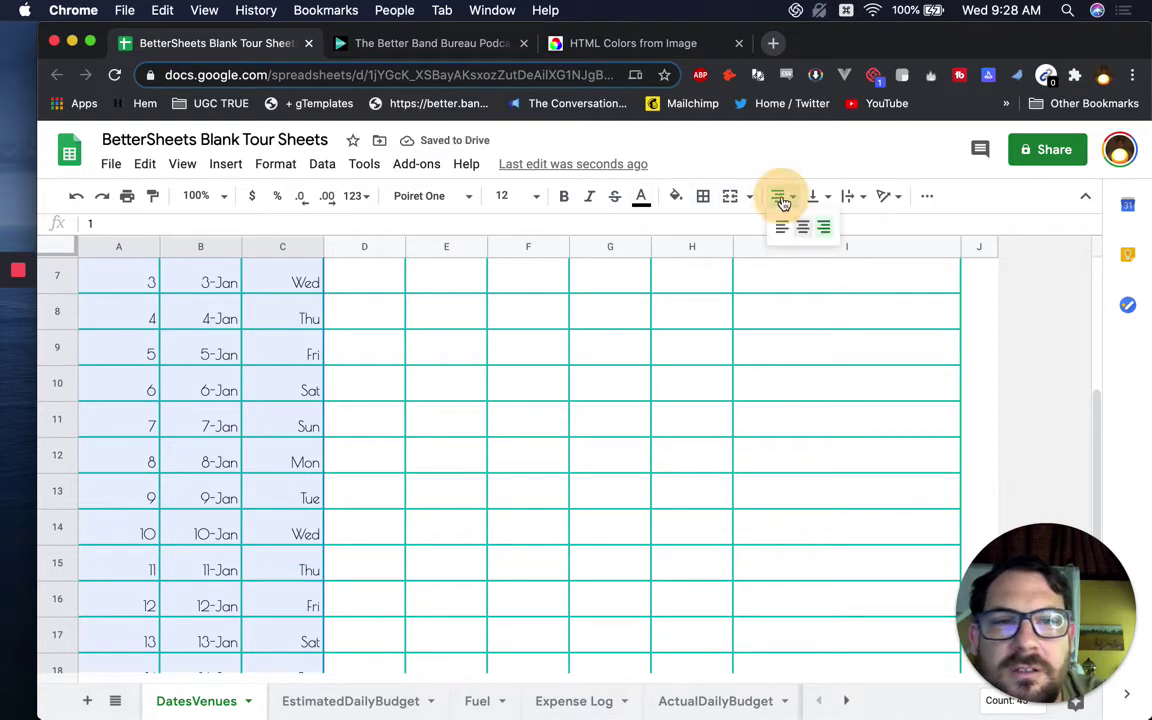
{"action": "left_click", "coordinate": [803, 228]}
{"action": "left_click", "coordinate": [788, 202]}
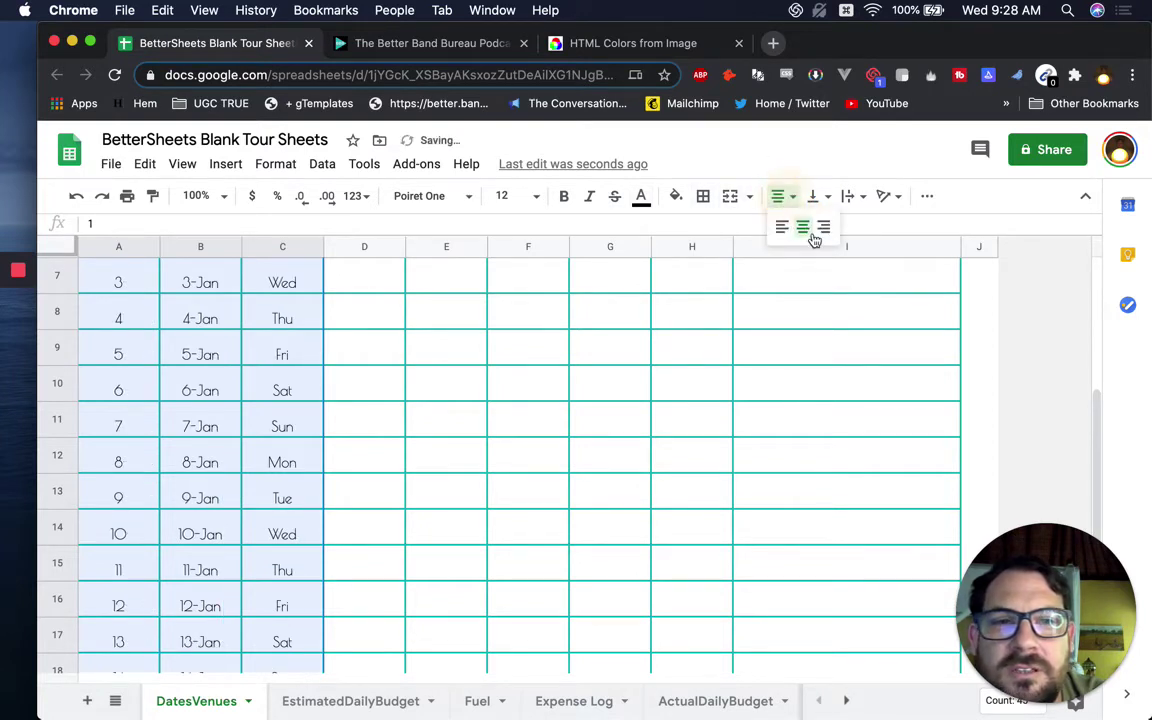
{"action": "left_click", "coordinate": [816, 196]}
{"action": "left_click", "coordinate": [838, 226]}
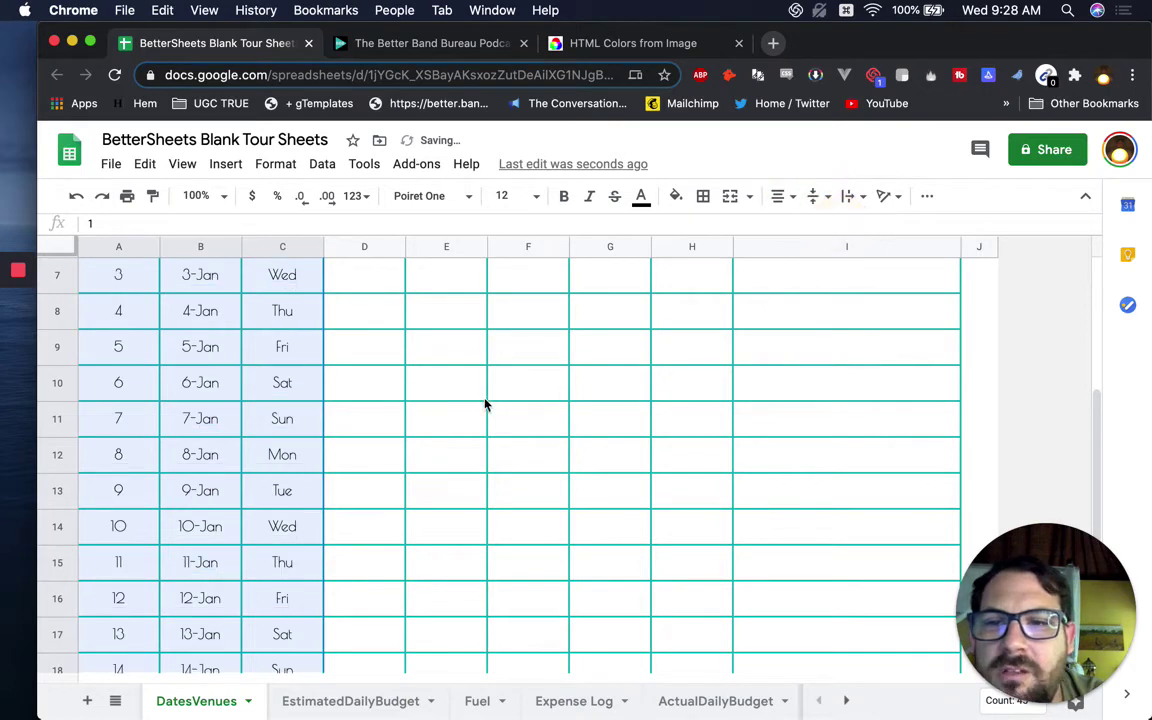
{"action": "scroll", "coordinate": [484, 404], "scroll_direction": "up", "scroll_amount": 5}
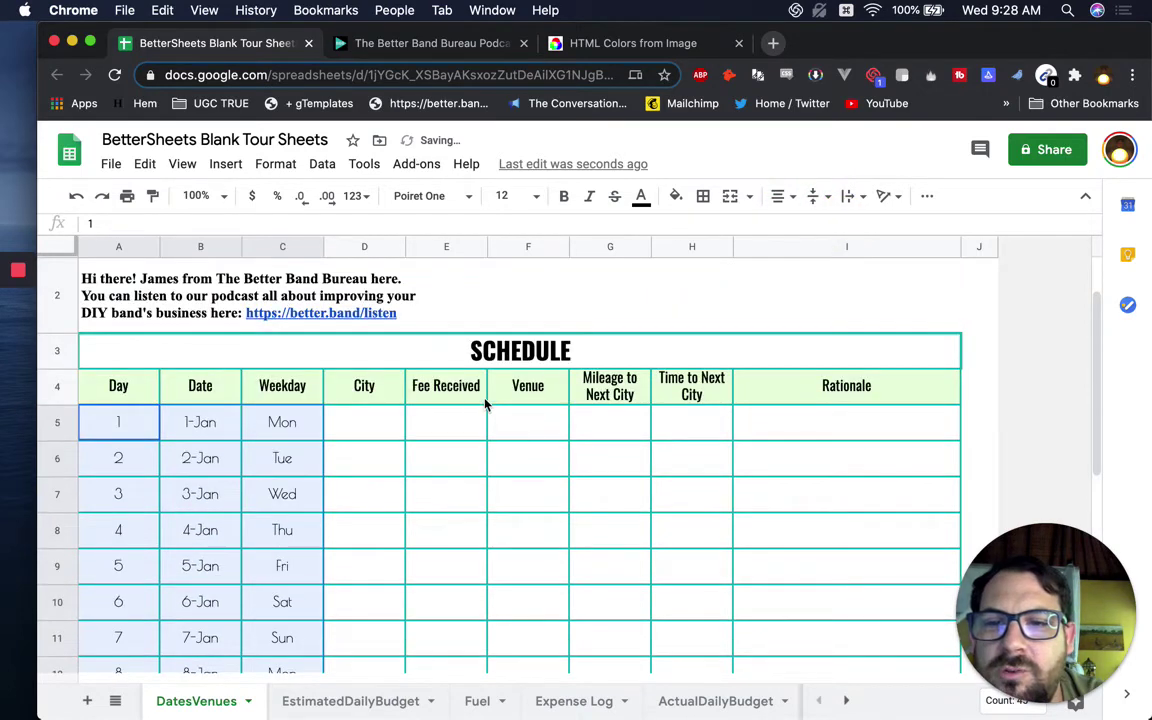
- Switch the Day, Date and Weekday values to the Oswald font
{"action": "left_click", "coordinate": [428, 194]}
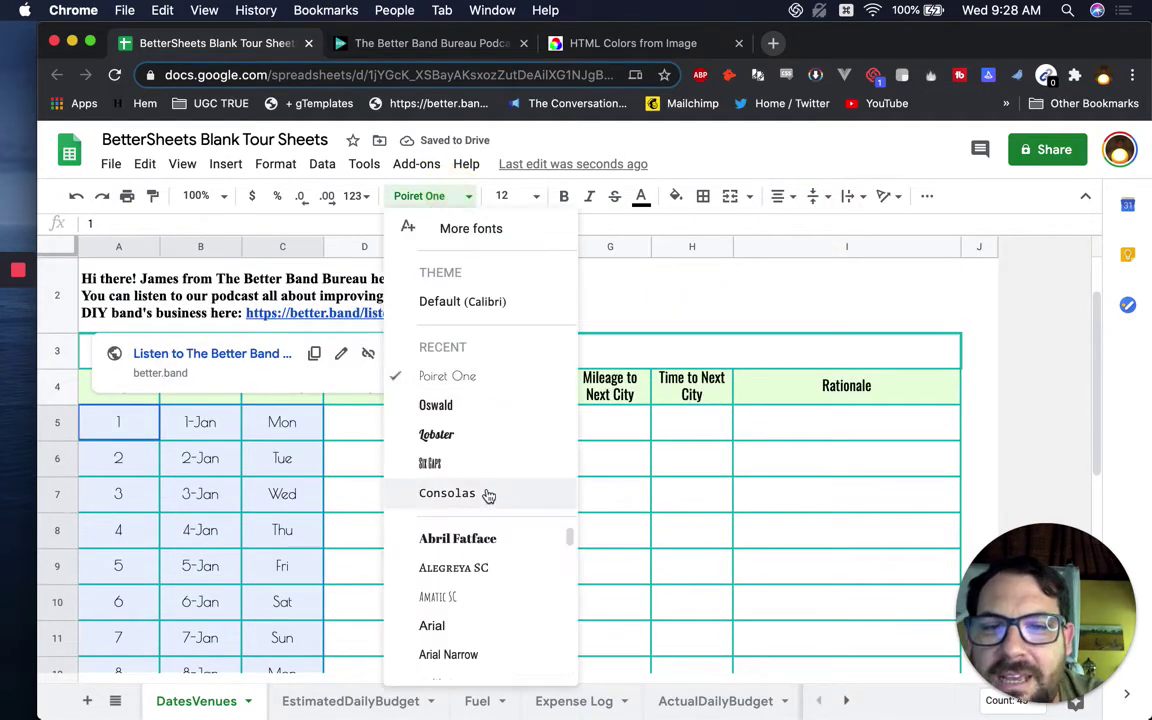
{"action": "left_click", "coordinate": [503, 403]}
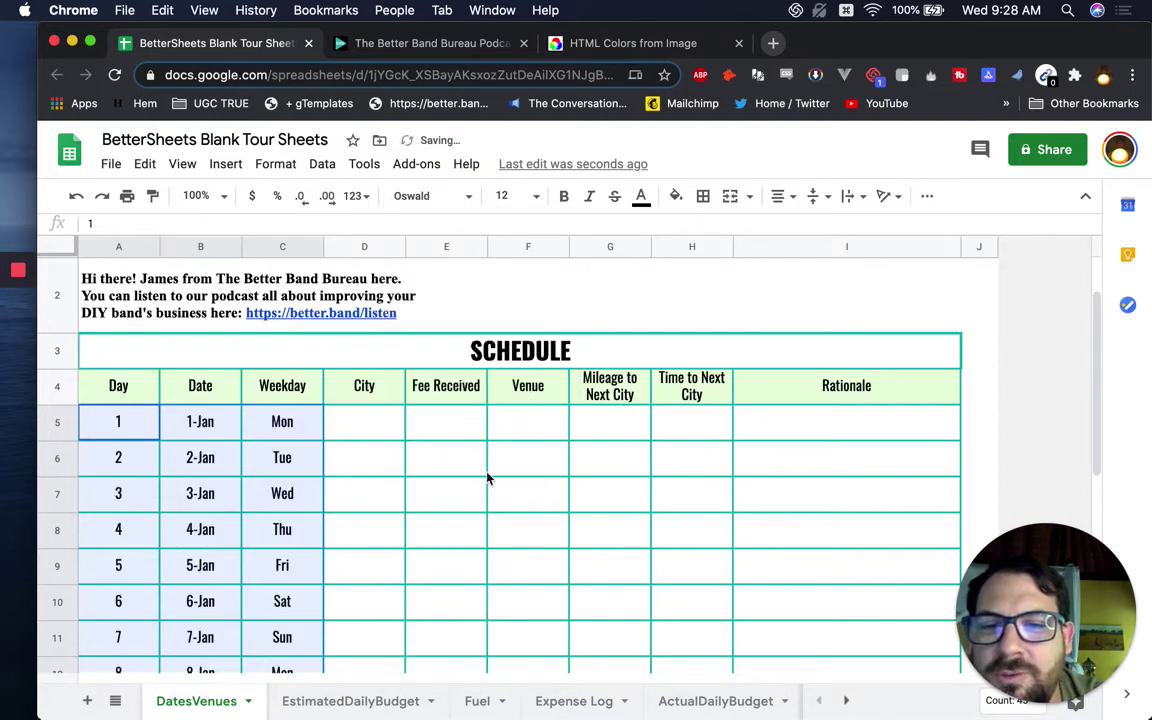
{"action": "scroll", "coordinate": [487, 478], "scroll_direction": "down", "scroll_amount": 2}
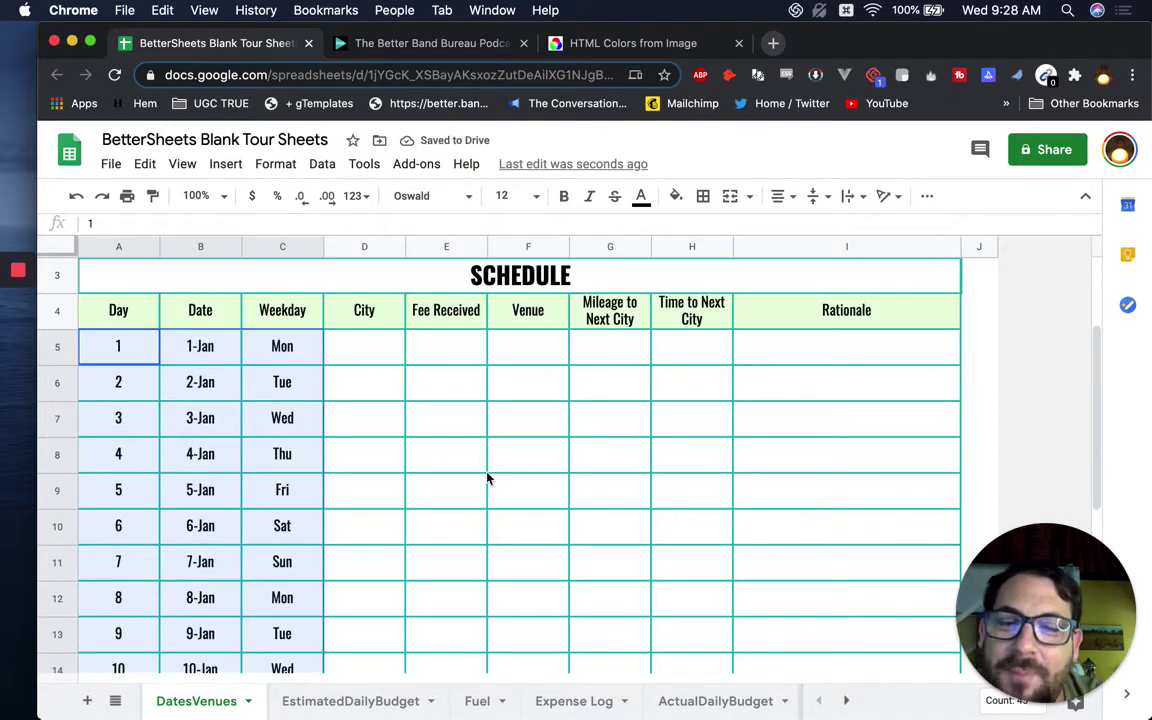
{"action": "scroll", "coordinate": [487, 478], "scroll_direction": "down", "scroll_amount": 5}
{"action": "left_click", "coordinate": [449, 464]}
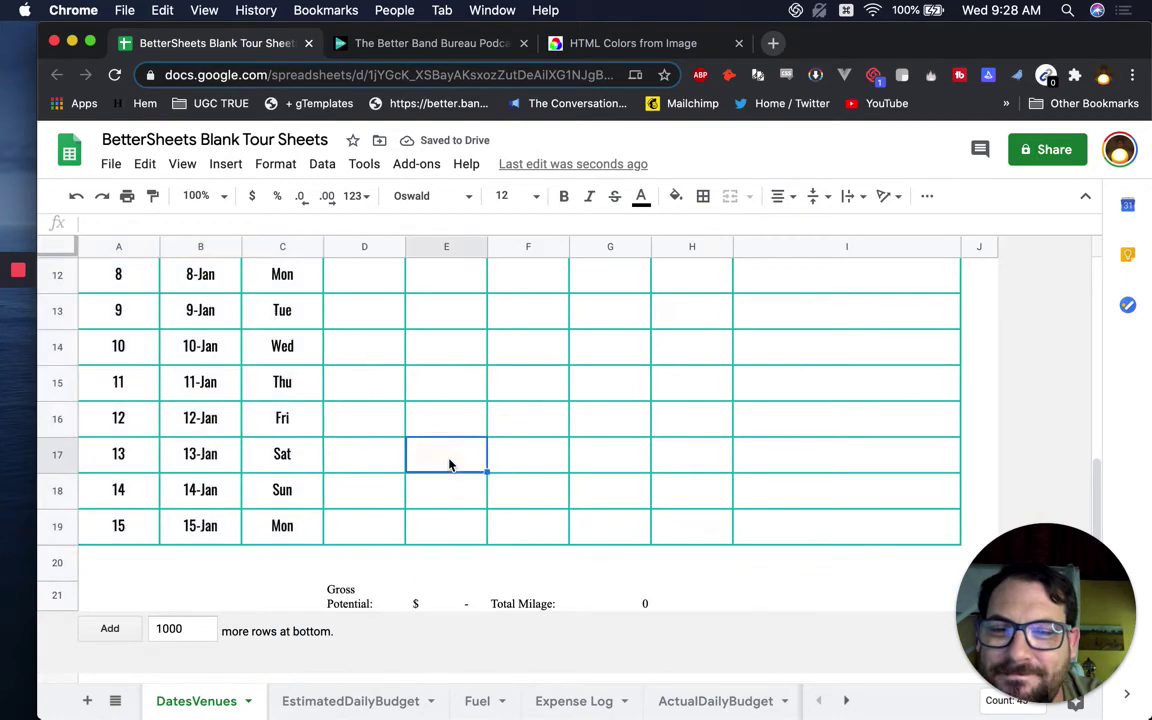
{"action": "scroll", "coordinate": [449, 464], "scroll_direction": "up", "scroll_amount": 6}
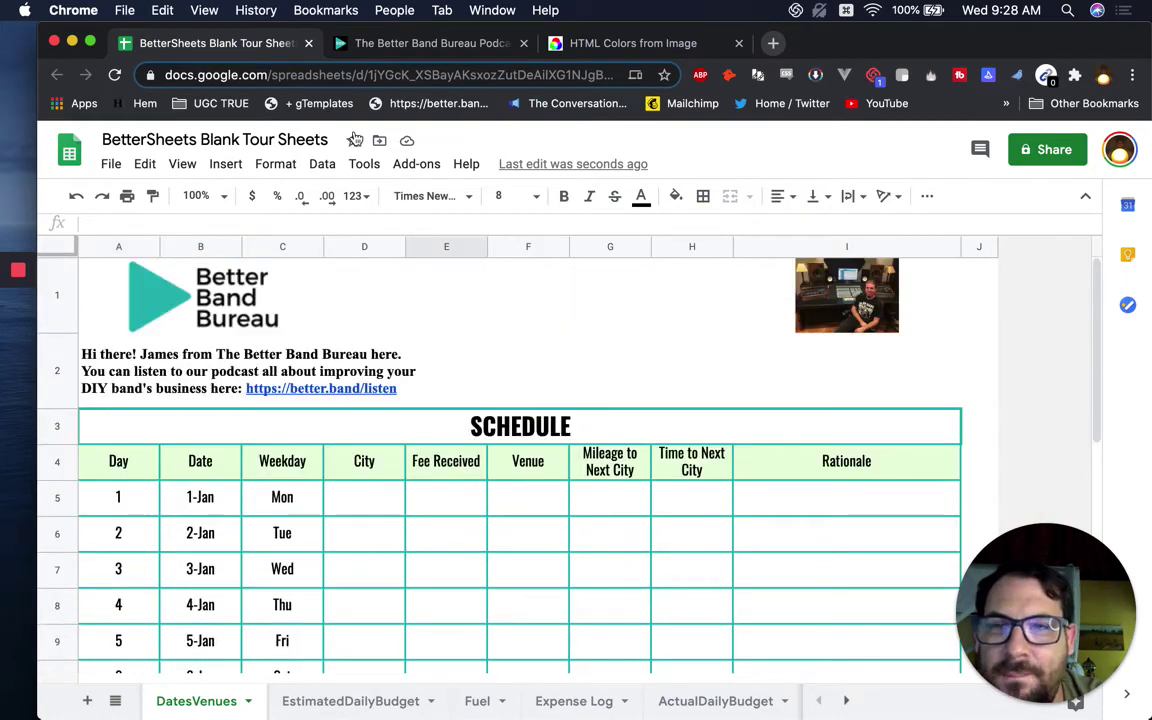
- Check the Fee Received, Venue and Mileage headers, then select the header row from Day to Rationale
{"action": "scroll", "coordinate": [308, 489], "scroll_direction": "down", "scroll_amount": 1}
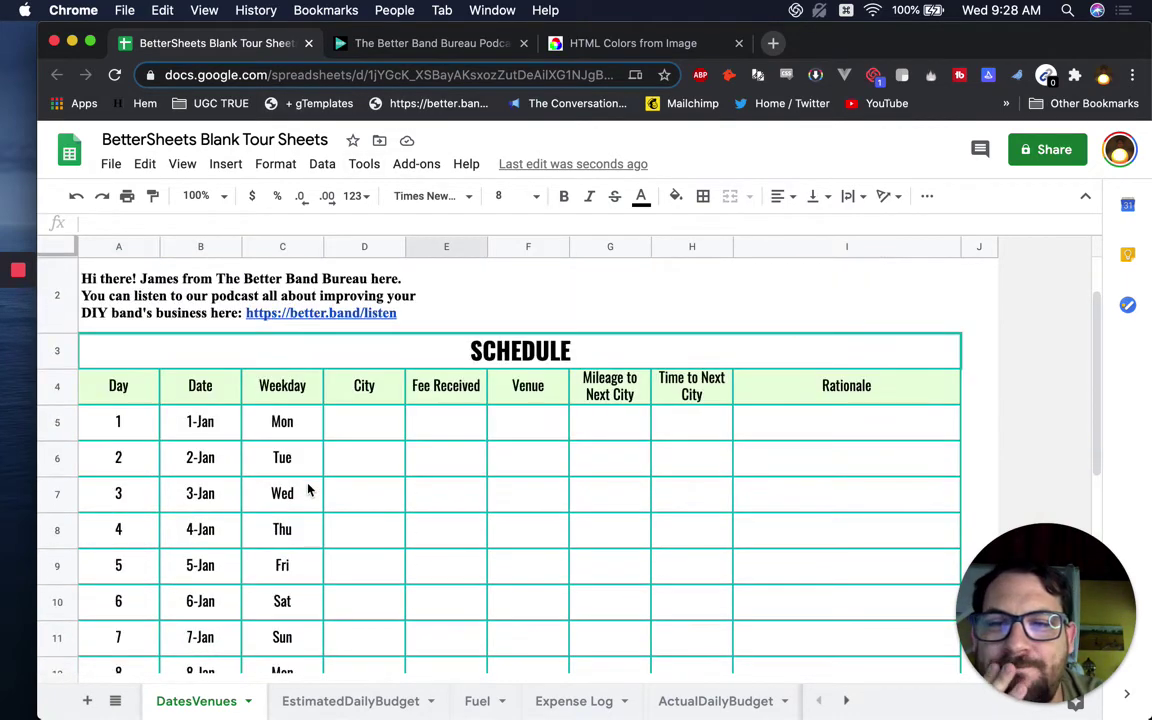
{"action": "left_click", "coordinate": [412, 396]}
{"action": "left_click", "coordinate": [515, 394]}
{"action": "left_click", "coordinate": [588, 398]}
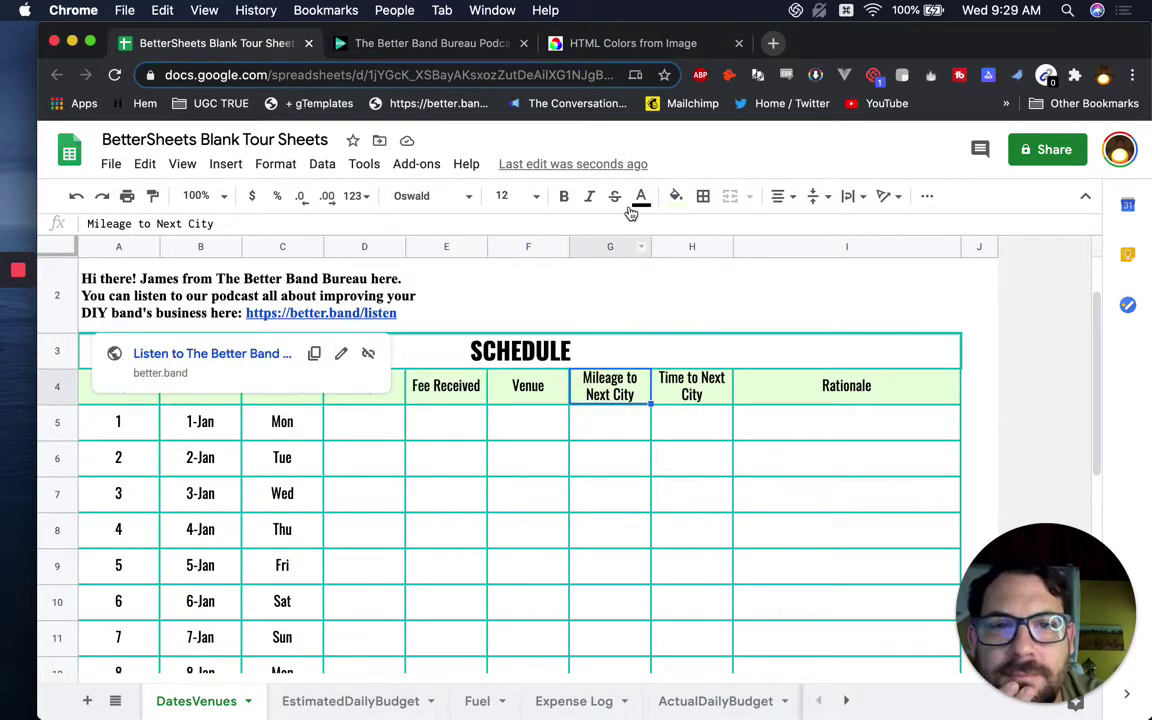
{"action": "left_click", "coordinate": [687, 240], "text": "shift"}
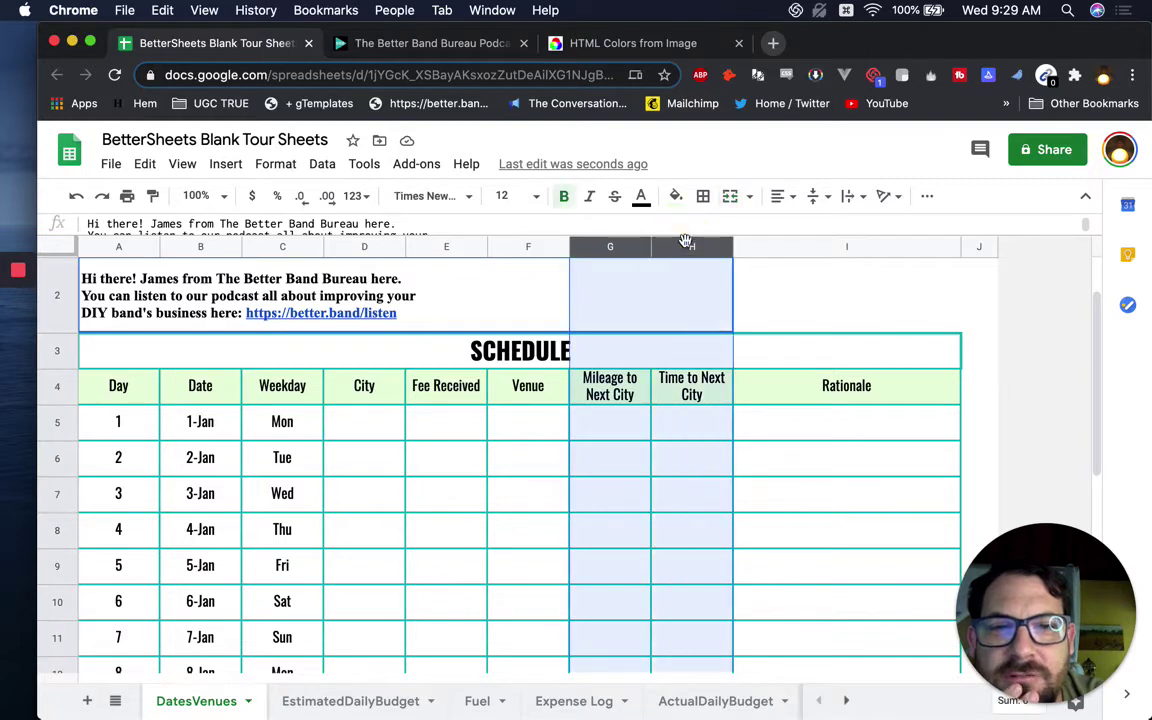
{"action": "left_click", "coordinate": [142, 389]}
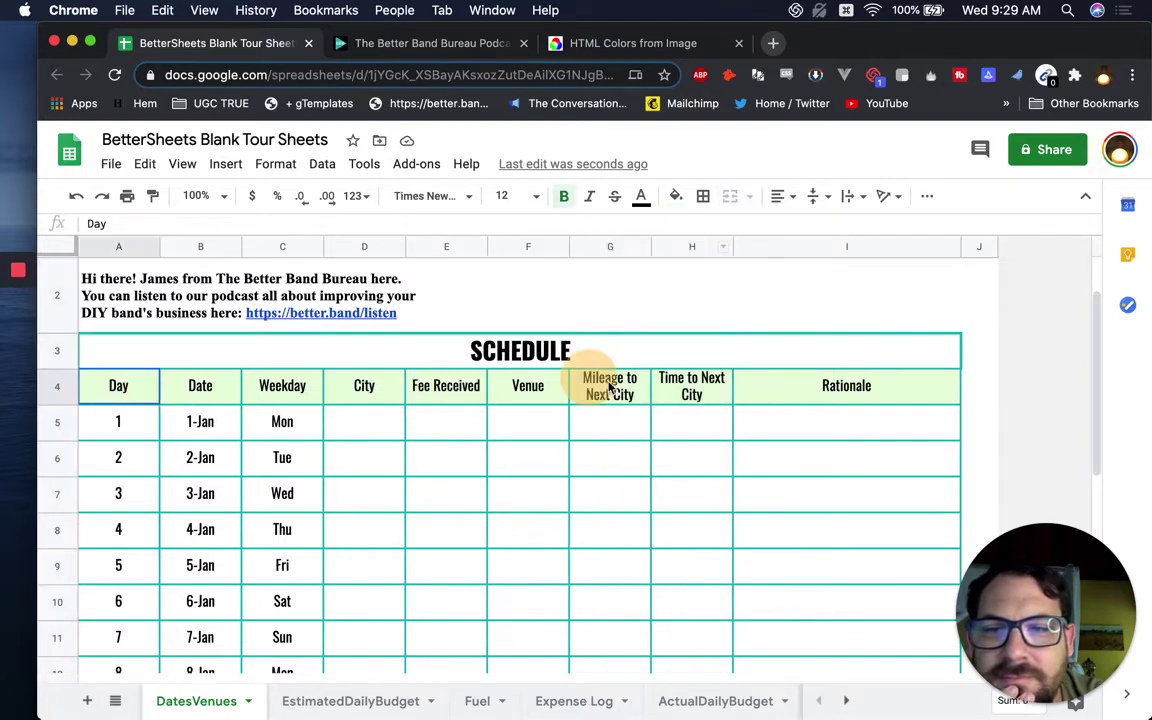
{"action": "left_click", "coordinate": [741, 387], "text": "shift"}
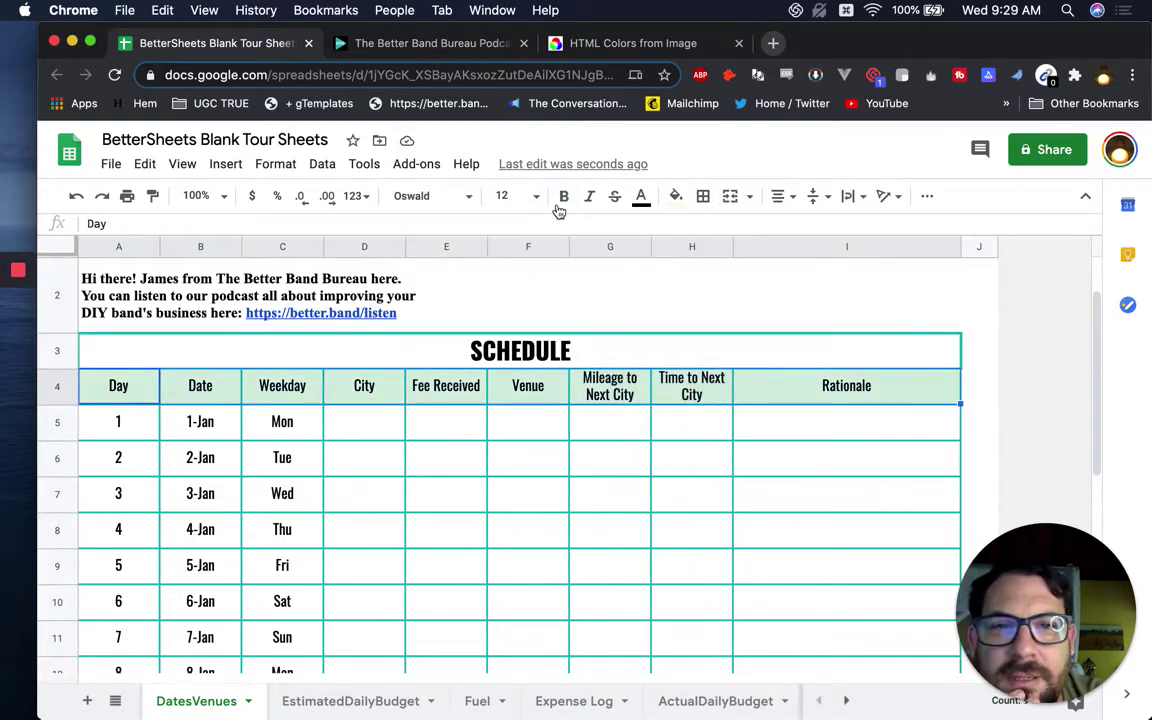
- Set the header row's font size to 10
{"action": "left_click", "coordinate": [515, 195]}
{"action": "type", "text": "11"}
{"action": "key", "text": "Return"}
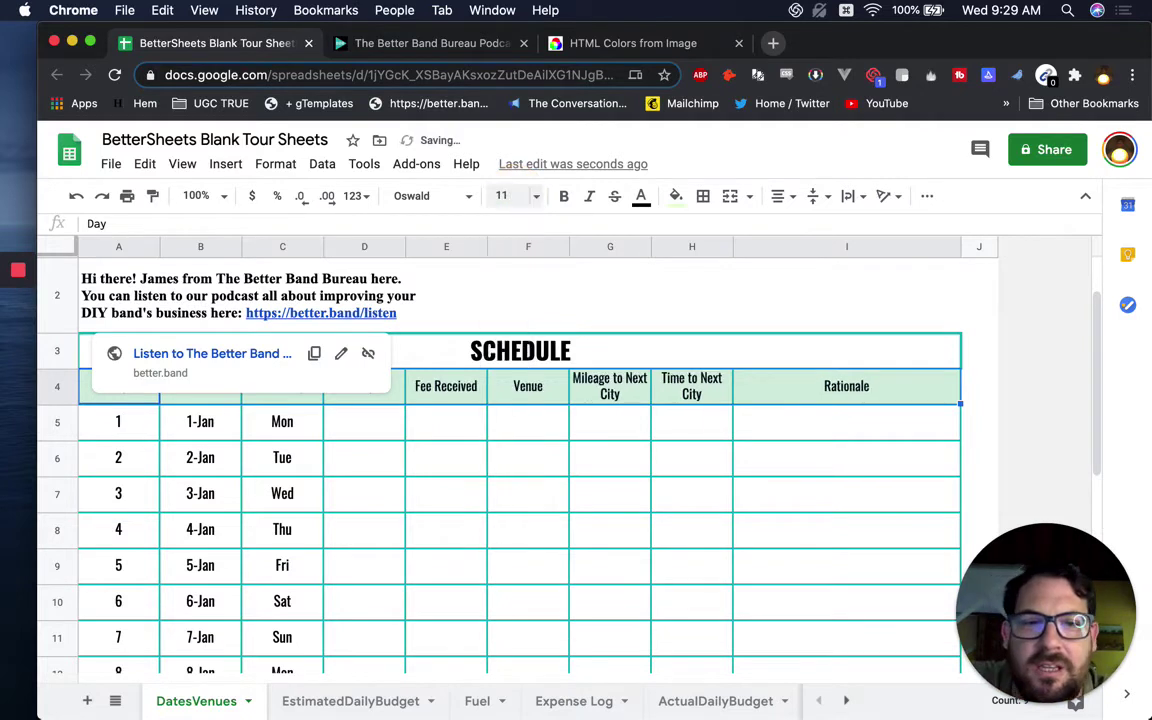
{"action": "left_click", "coordinate": [515, 195]}
{"action": "type", "text": "10"}
{"action": "key", "text": "Return"}
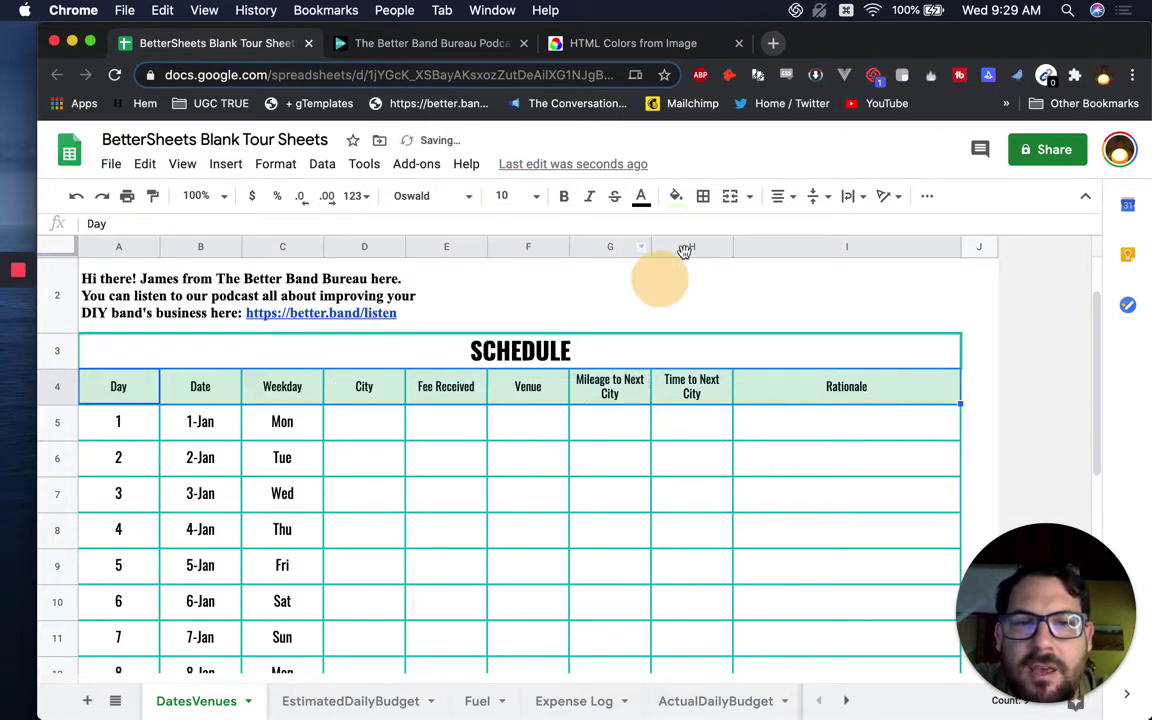
- Widen columns A through H evenly so the Mileage and Time to Next City headers fit on one line
{"action": "mouse_move", "coordinate": [685, 250]}
{"action": "left_mouse_down"}
{"action": "mouse_move", "coordinate": [630, 239]}
{"action": "mouse_move", "coordinate": [154, 244]}
{"action": "left_mouse_up"}
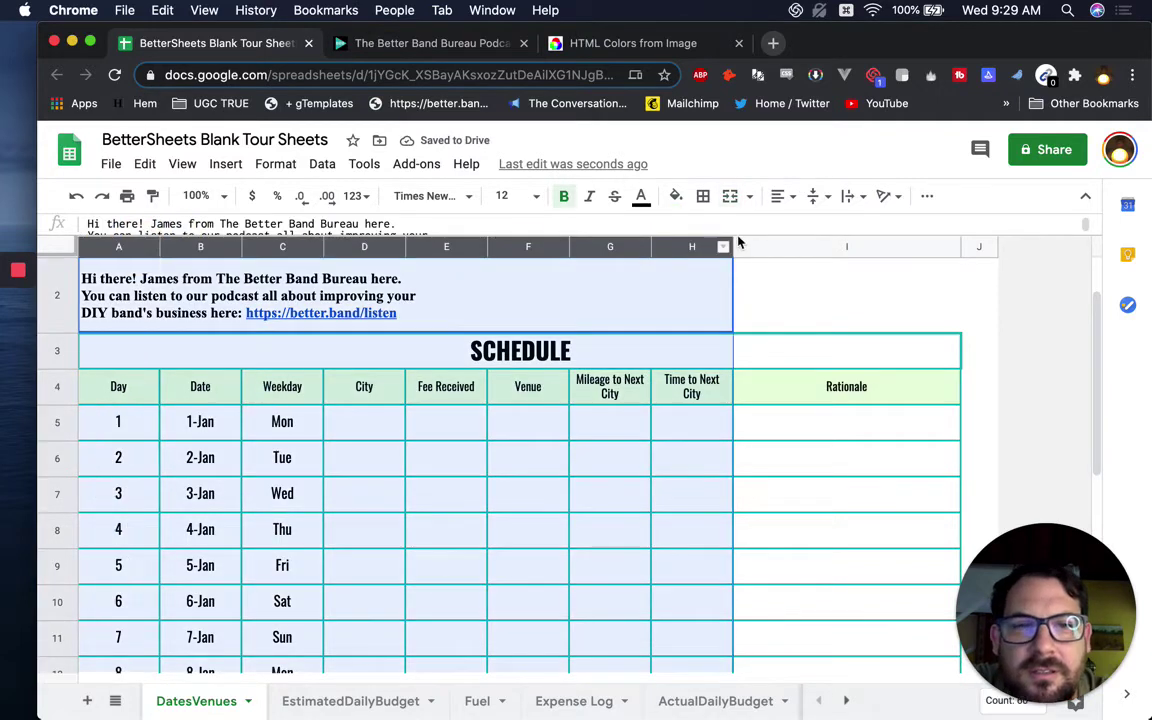
{"action": "left_click_drag", "start_coordinate": [732, 245], "coordinate": [743, 244]}
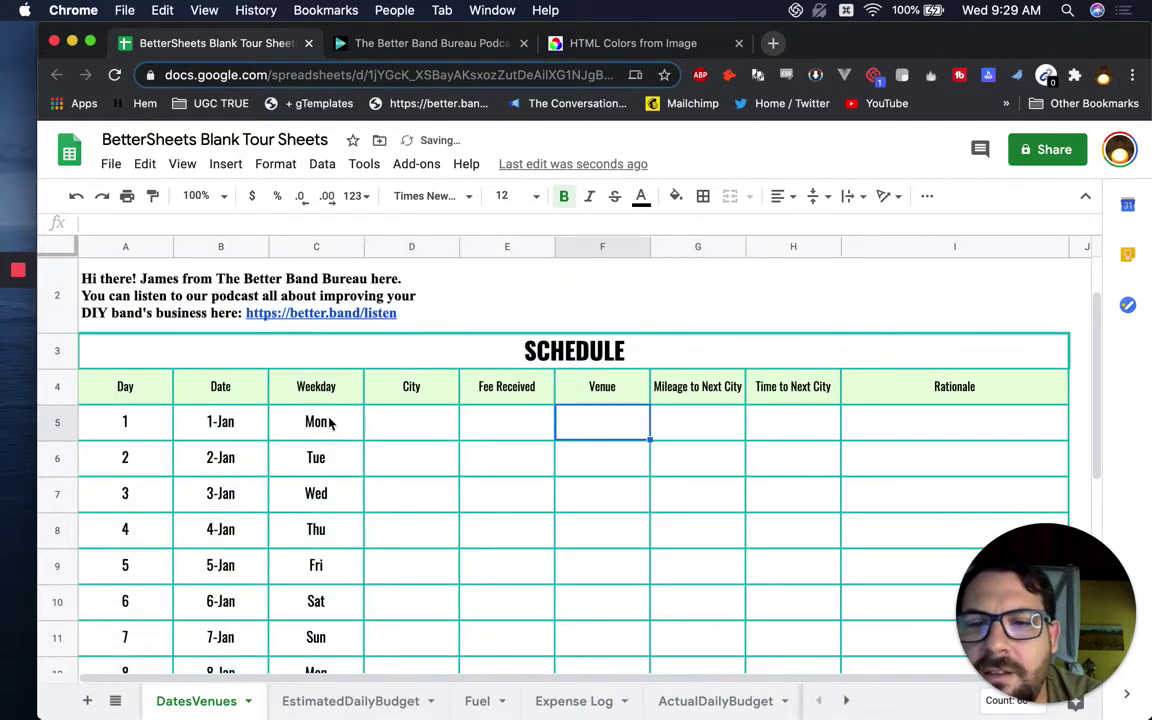
{"action": "left_click", "coordinate": [318, 392]}
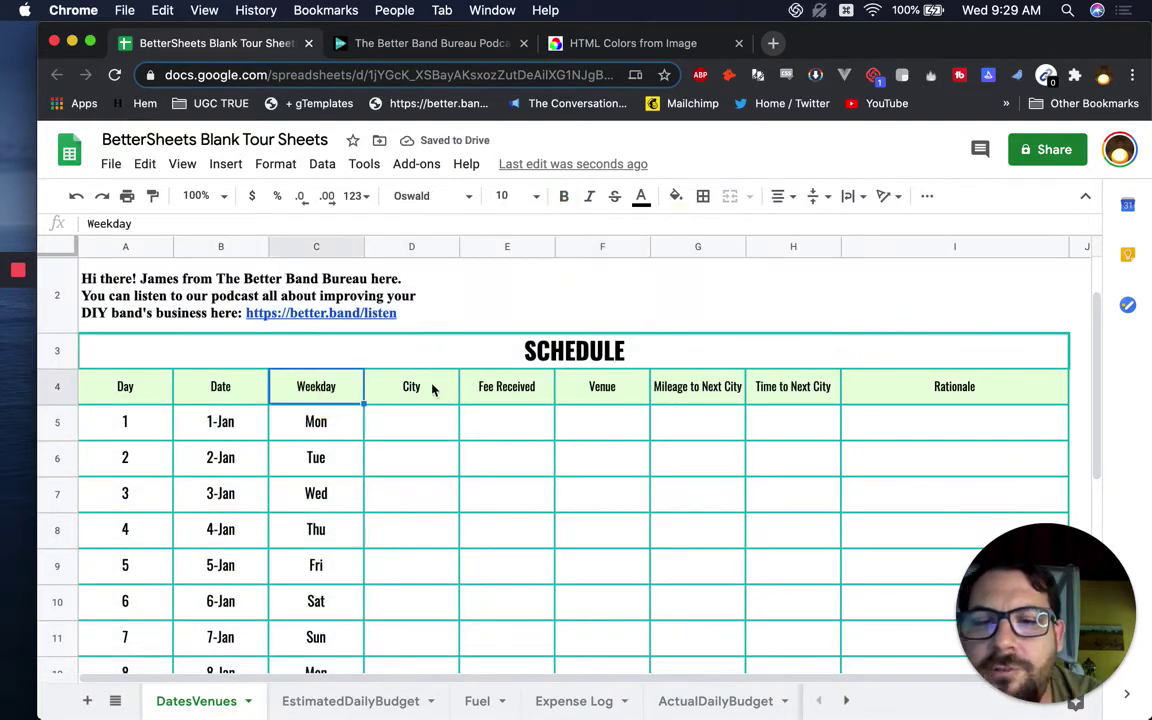
{"action": "left_click_drag", "start_coordinate": [127, 394], "coordinate": [882, 390]}
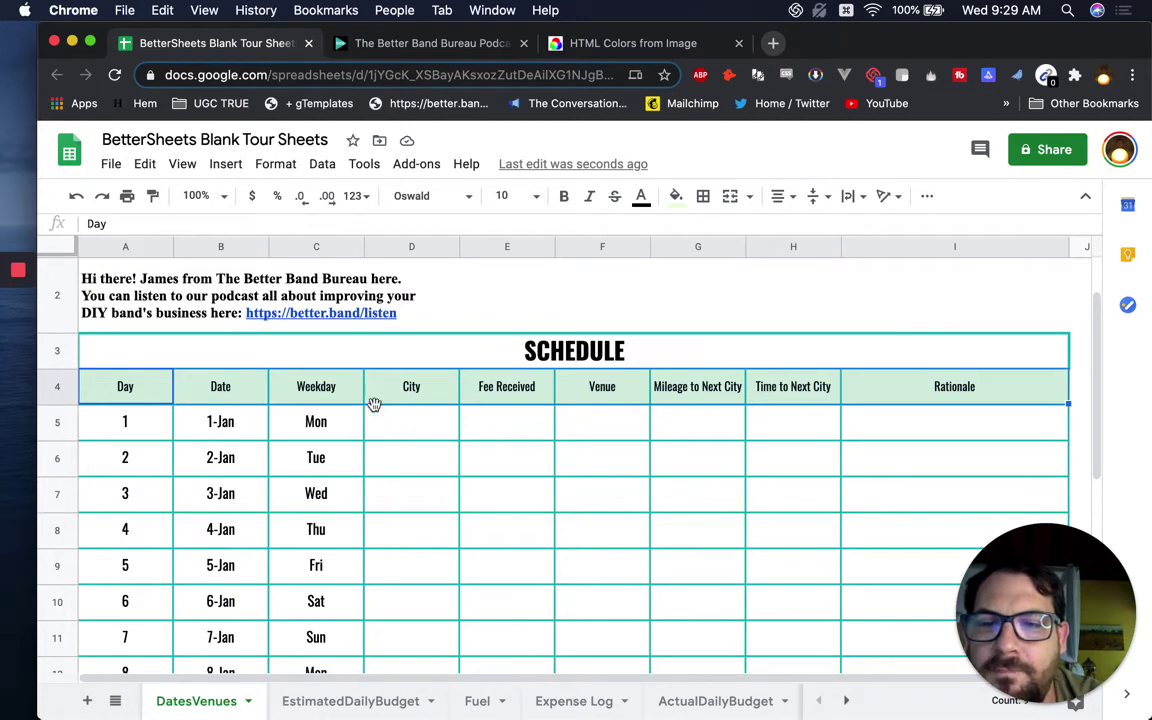
{"action": "left_click", "coordinate": [500, 388]}
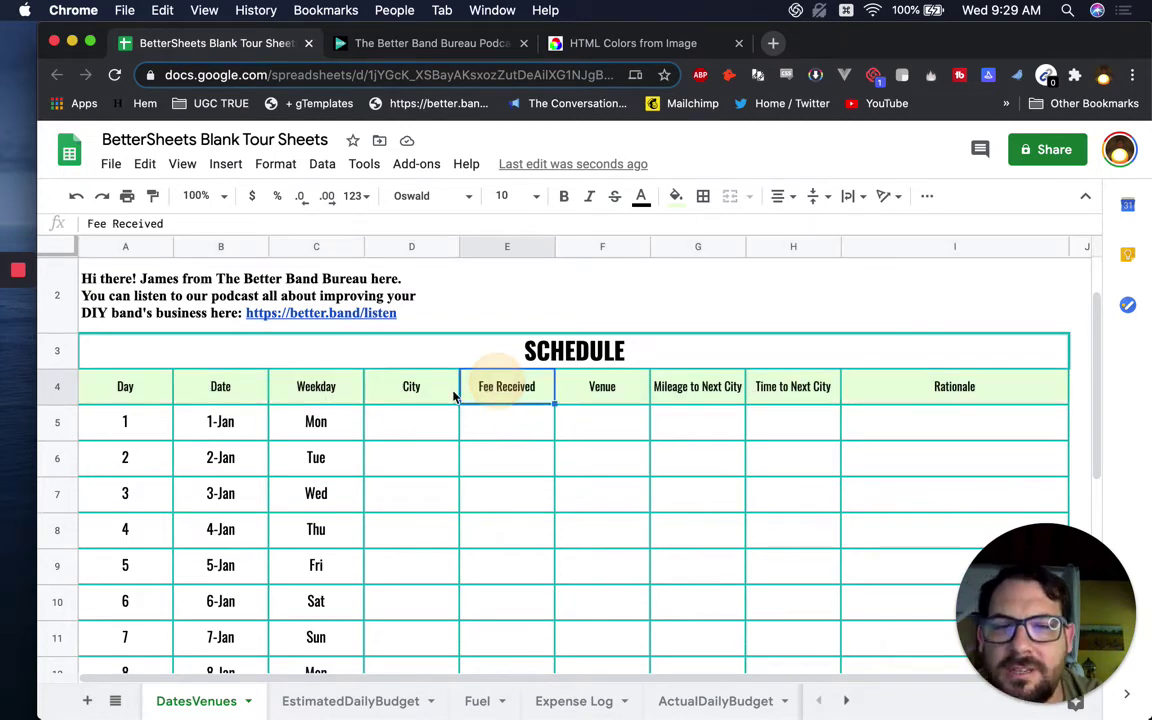
{"action": "left_click", "coordinate": [452, 430]}
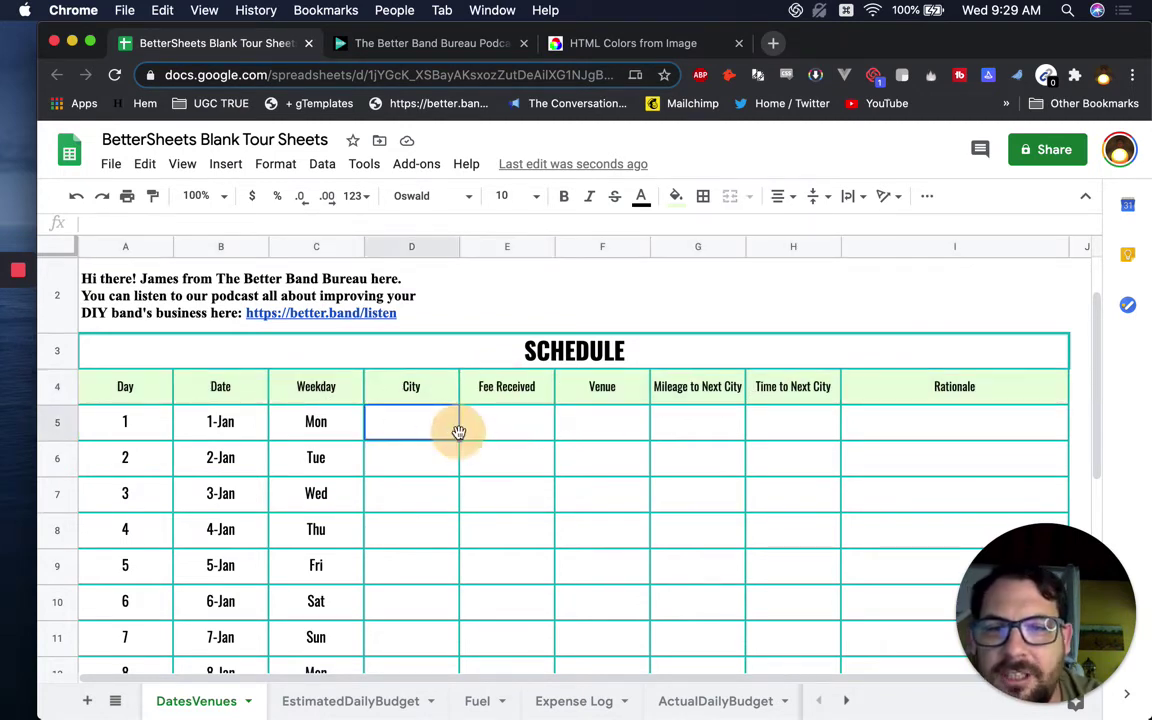
- Clear all borders from the header row and the SCHEDULE title cell
{"action": "key", "text": "super+z"}
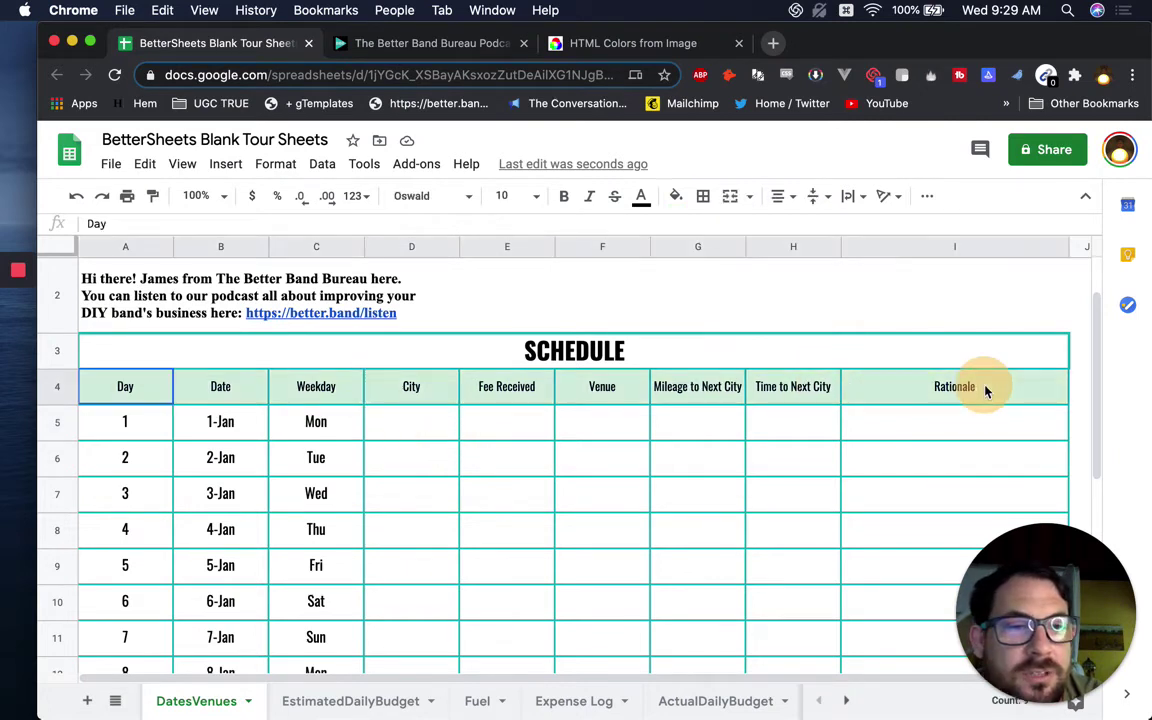
{"action": "left_click", "coordinate": [703, 197]}
{"action": "left_click", "coordinate": [807, 258]}
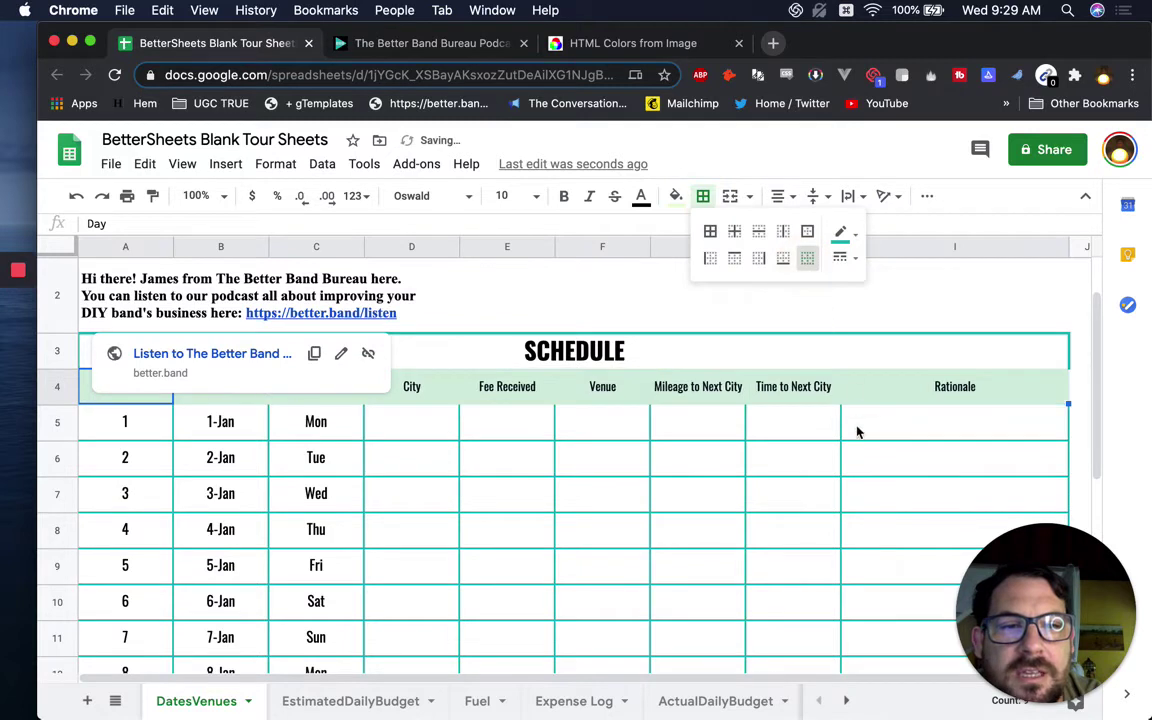
{"action": "left_click", "coordinate": [856, 424]}
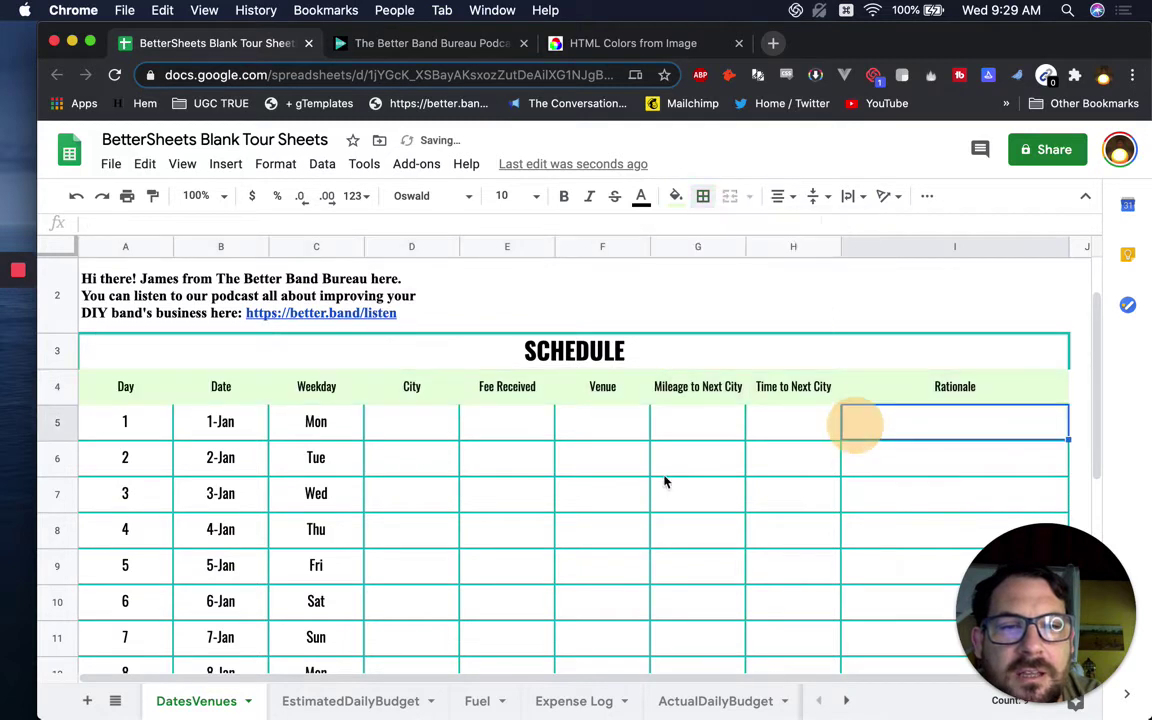
{"action": "left_click", "coordinate": [182, 358]}
{"action": "left_click", "coordinate": [711, 200]}
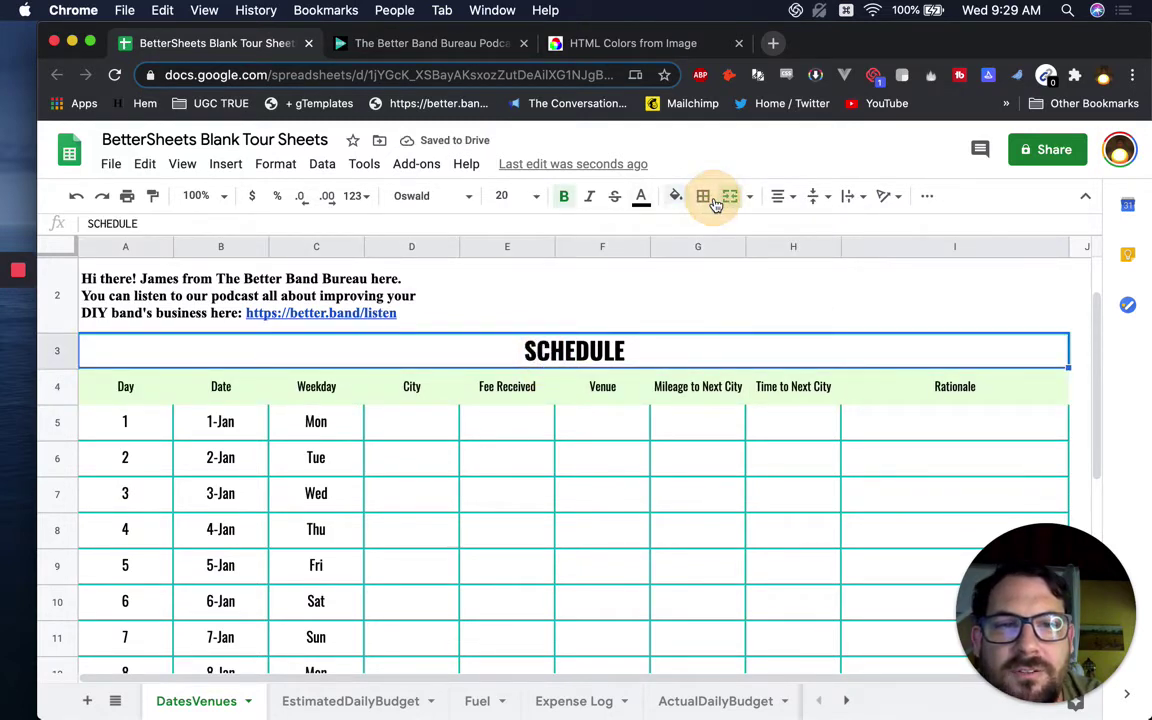
{"action": "left_click", "coordinate": [807, 258]}
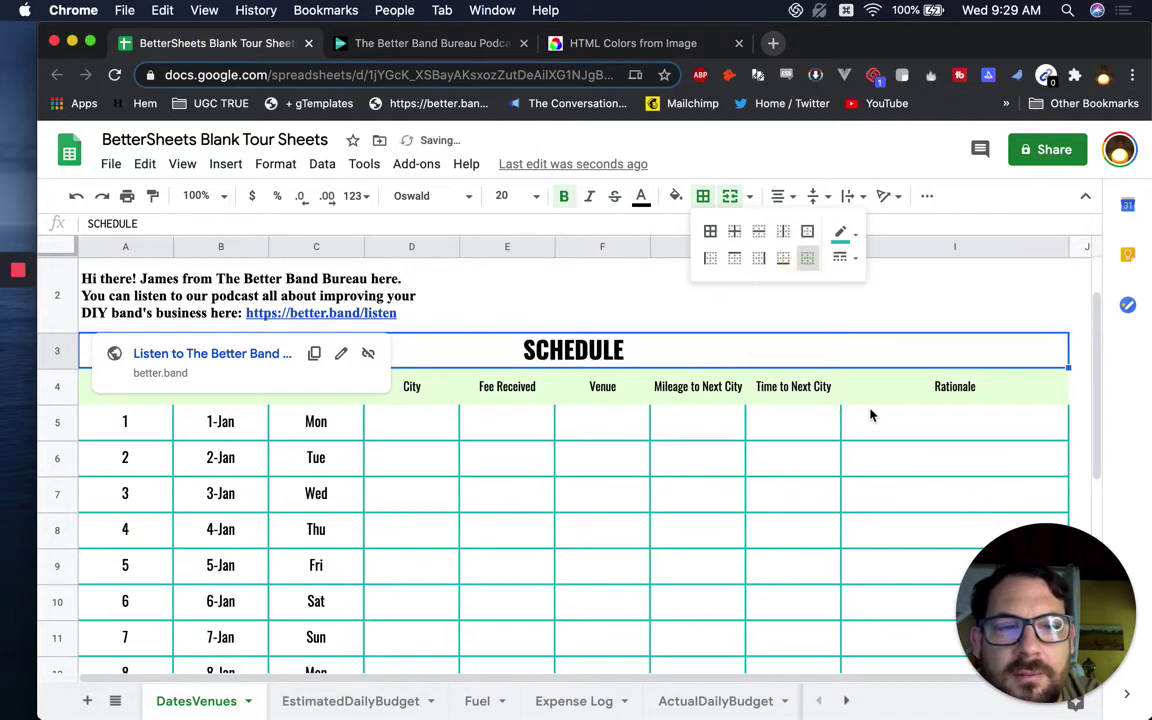
- Add a top border to the first day row A5:I5
{"action": "left_click_drag", "start_coordinate": [870, 415], "coordinate": [118, 432]}
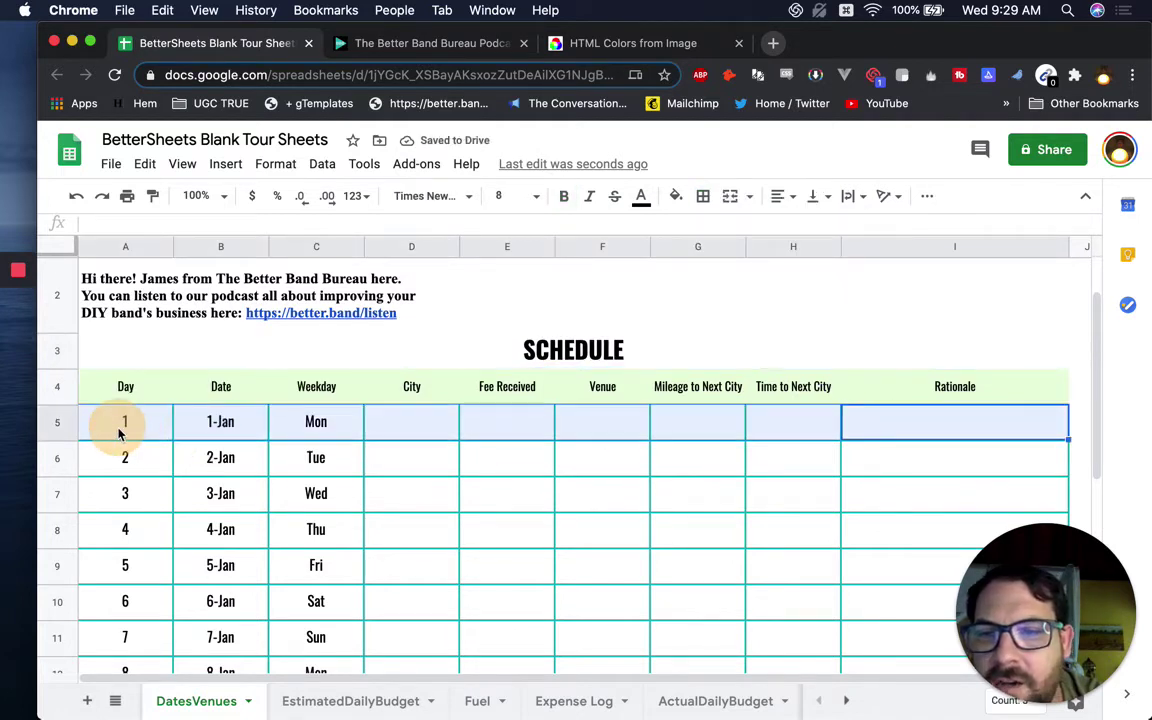
{"action": "left_click", "coordinate": [703, 196]}
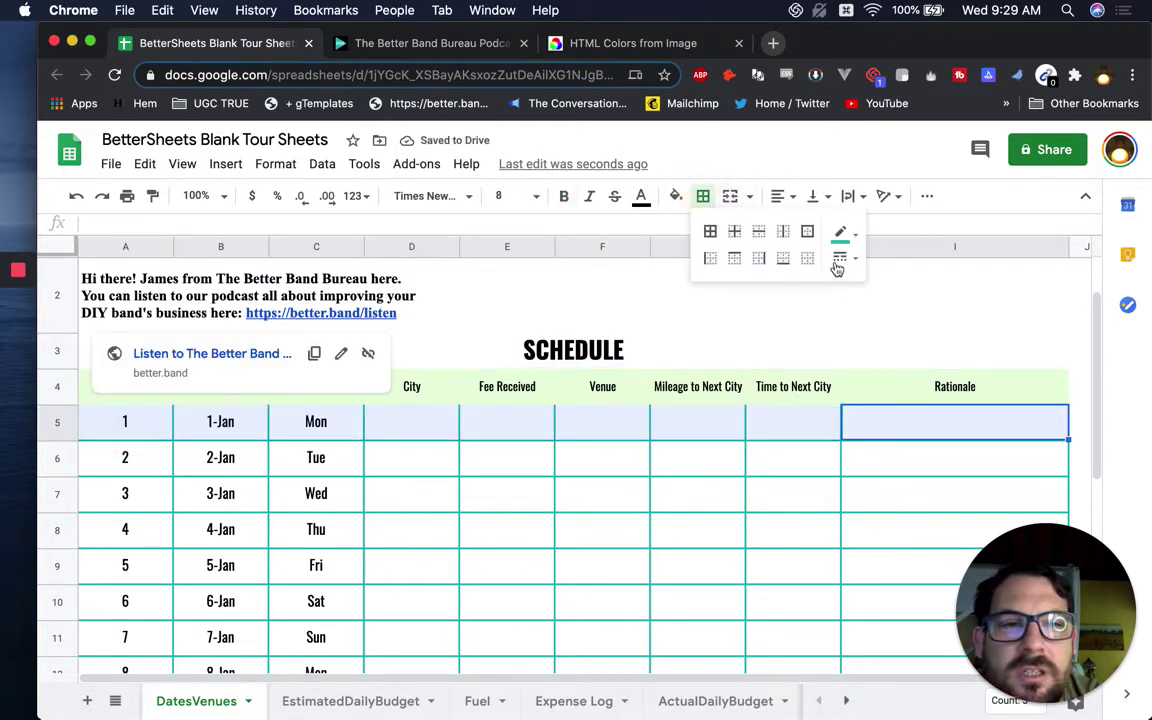
{"action": "left_click", "coordinate": [735, 259]}
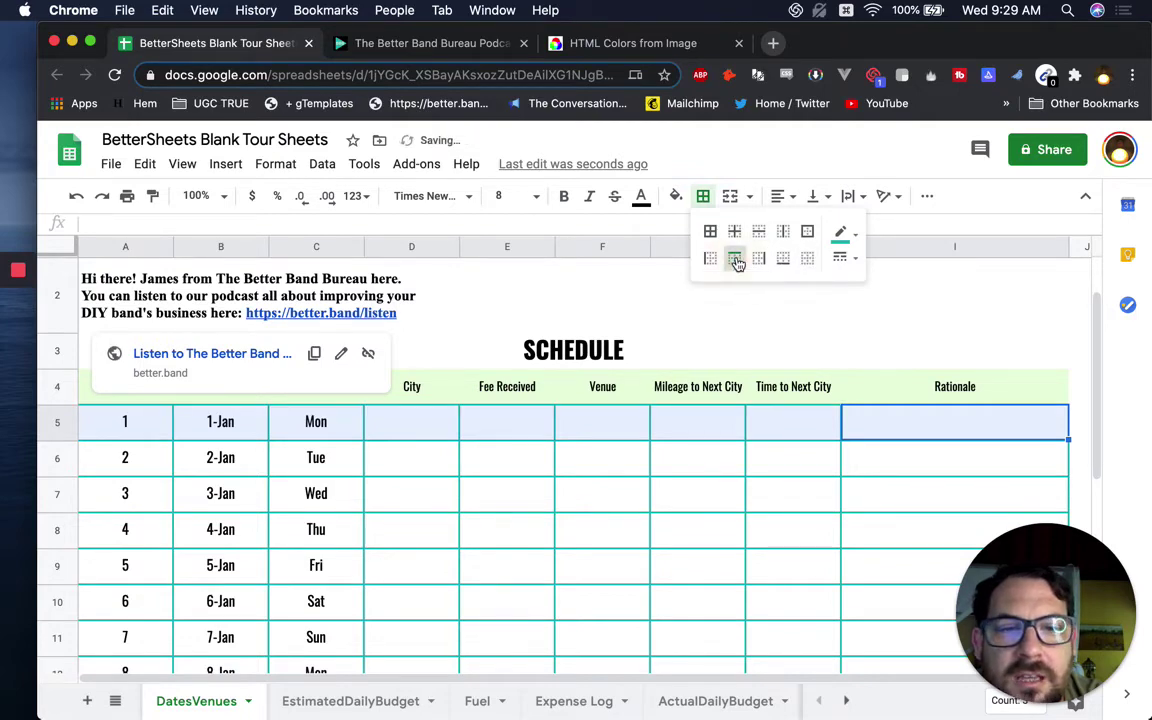
{"action": "left_click", "coordinate": [729, 476]}
{"action": "scroll", "coordinate": [657, 484], "scroll_direction": "down", "scroll_amount": 5}
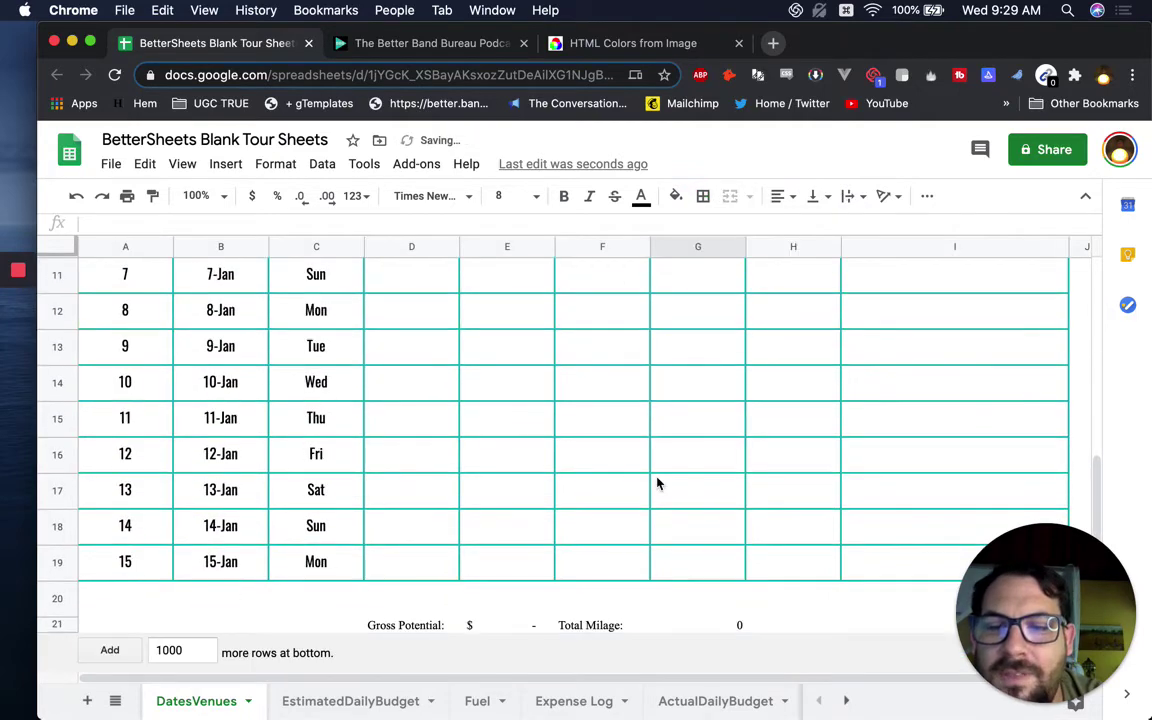
{"action": "scroll", "coordinate": [657, 484], "scroll_direction": "up", "scroll_amount": 2}
{"action": "scroll", "coordinate": [657, 484], "scroll_direction": "up", "scroll_amount": 5}
{"action": "left_click", "coordinate": [518, 358]}
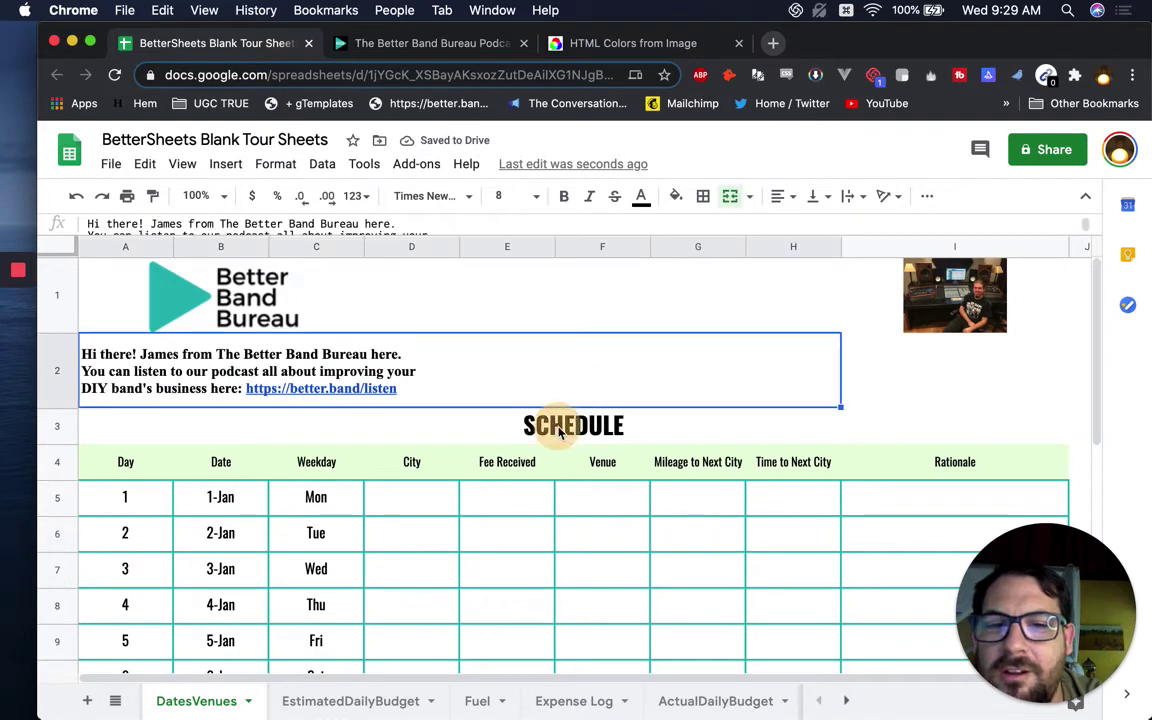
{"action": "left_click", "coordinate": [450, 408]}
{"action": "left_click", "coordinate": [195, 352]}
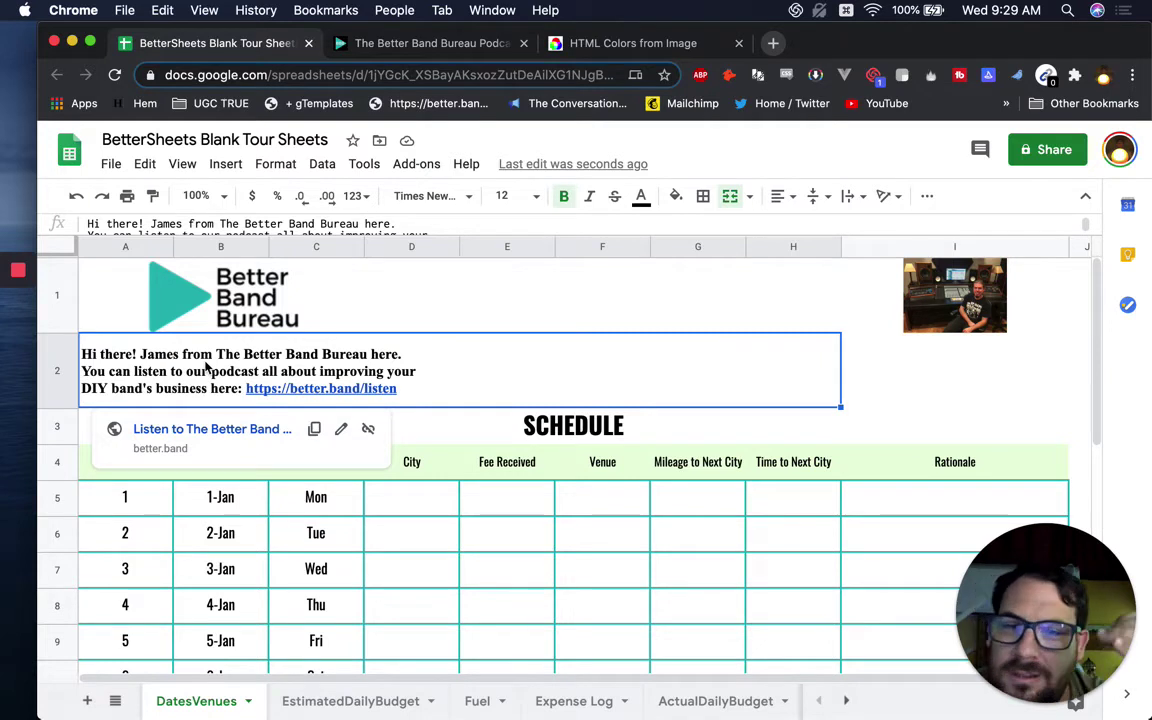
- Copy the welcome message cell A2
{"action": "left_click", "coordinate": [855, 298]}
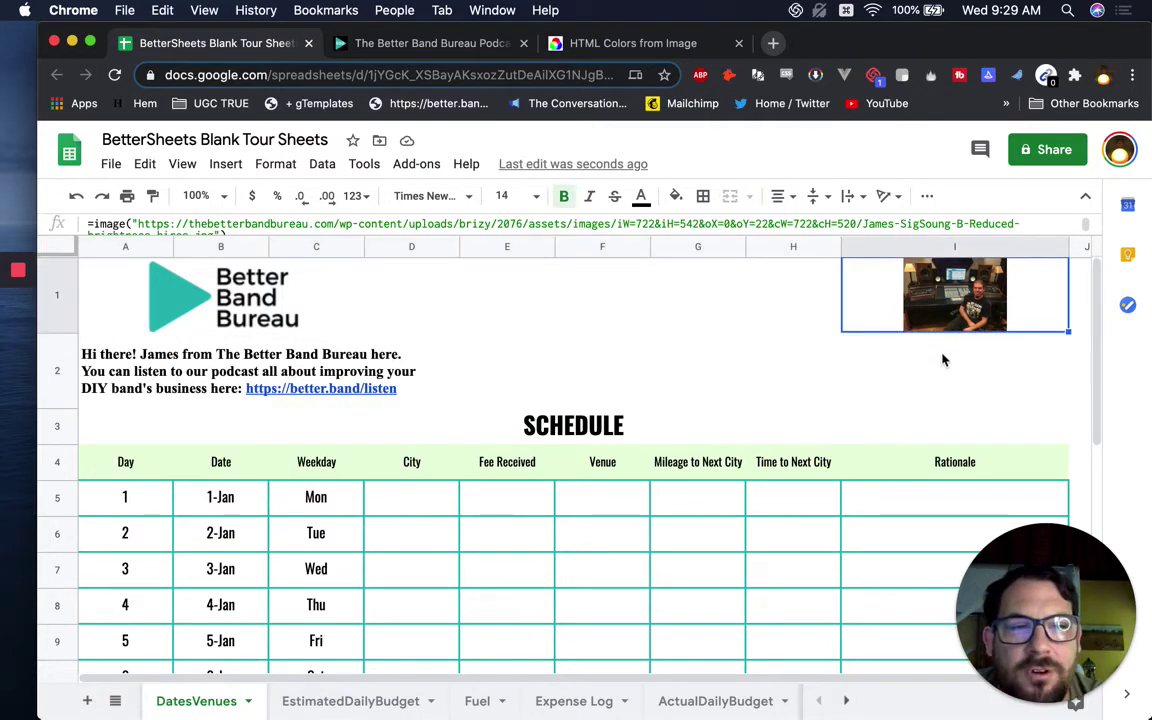
{"action": "key", "text": "Down"}
{"action": "key", "text": "shift+Up"}
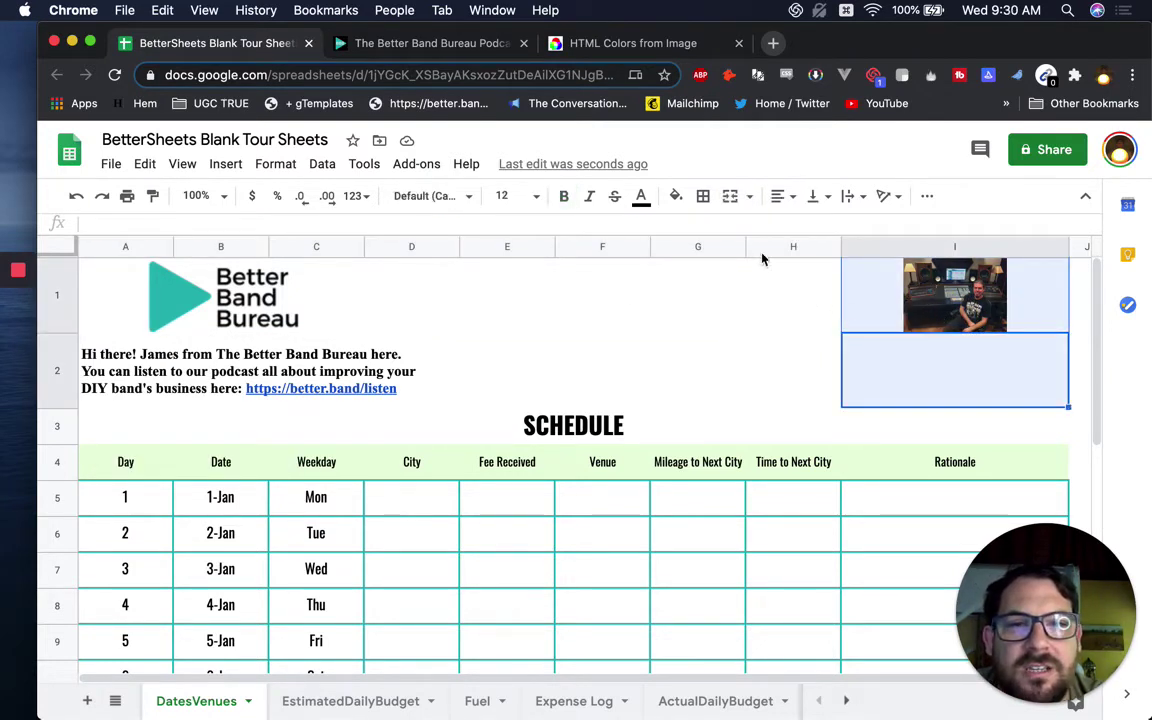
{"action": "left_click", "coordinate": [345, 388]}
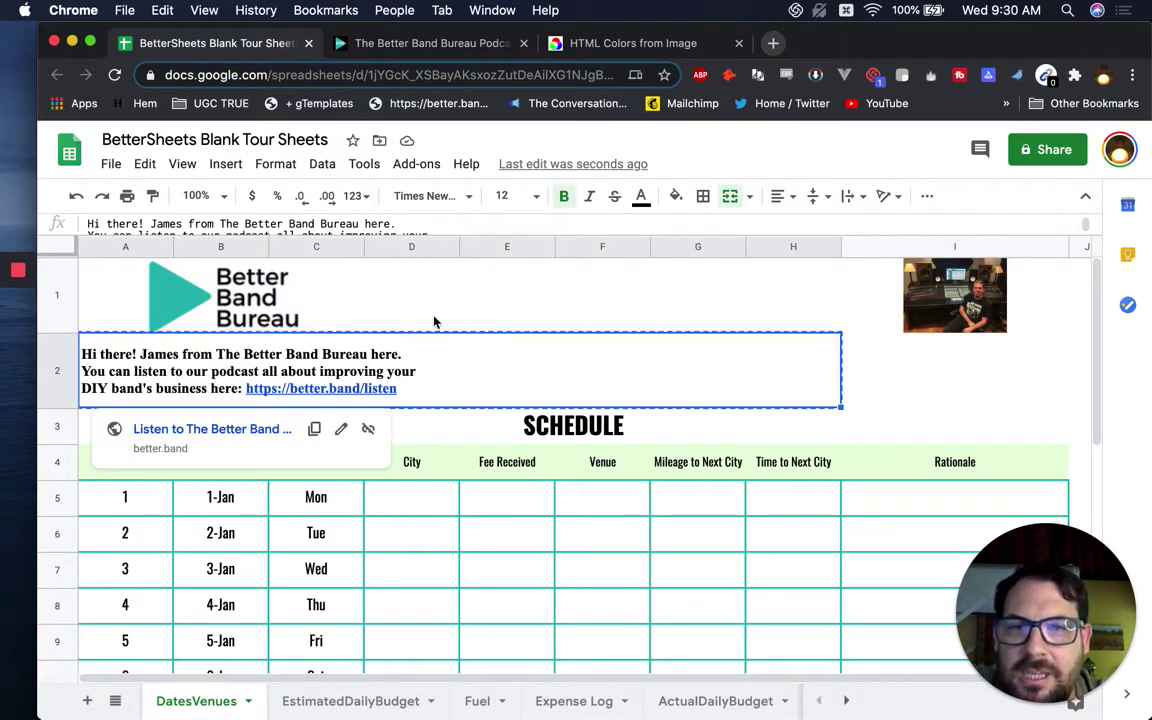
{"action": "key", "text": "cmd+c"}
- Copy the message text, merge D1:H1 beside the logo, and paste the text into it
{"action": "left_click", "coordinate": [434, 320]}
{"action": "left_click", "coordinate": [272, 368]}
{"action": "key", "text": "Return"}
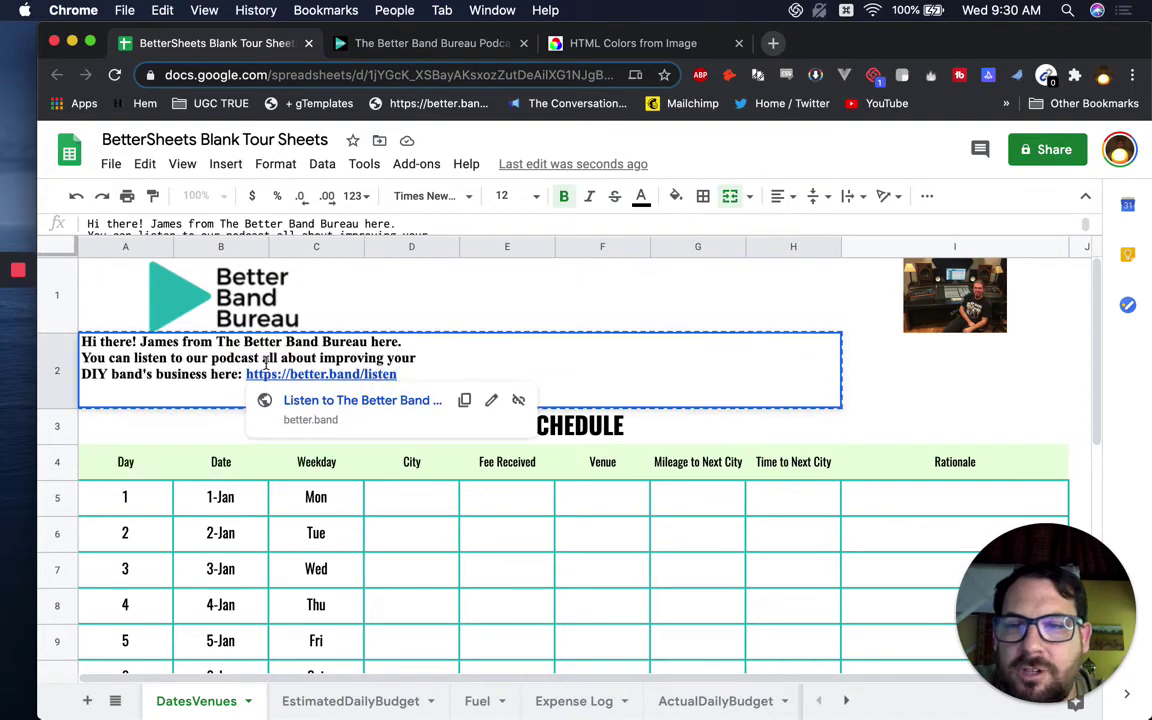
{"action": "key", "text": "cmd+a"}
{"action": "key", "text": "cmd+c"}
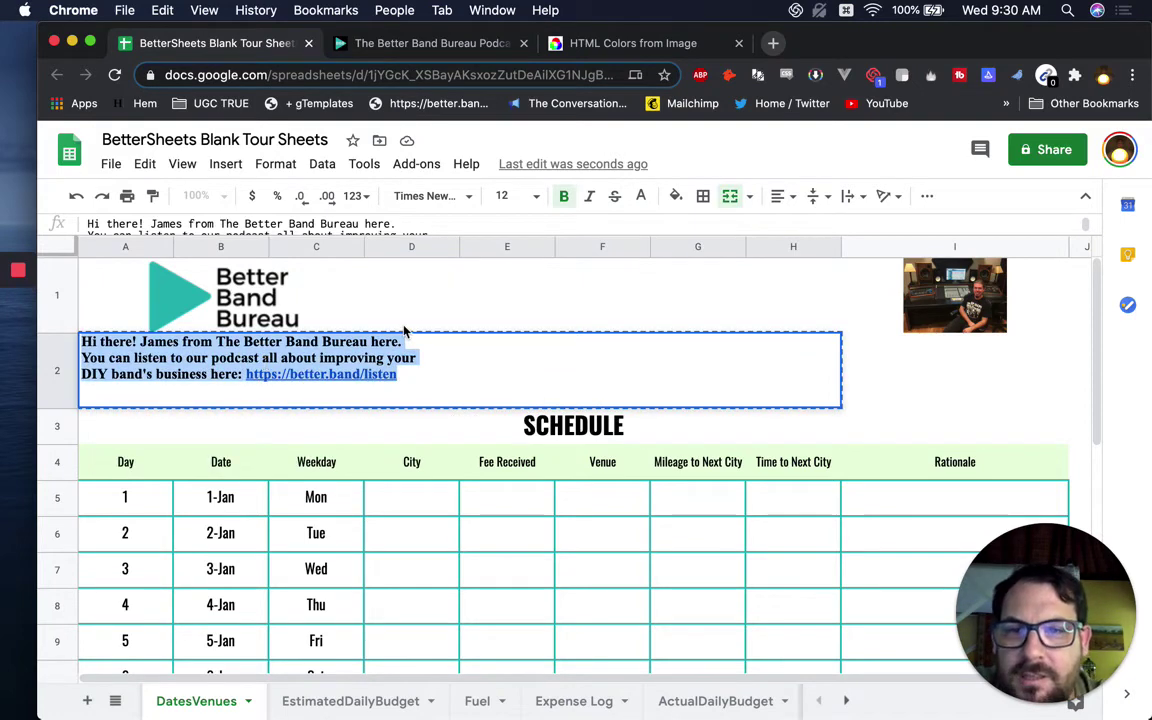
{"action": "left_click_drag", "start_coordinate": [454, 289], "coordinate": [772, 314]}
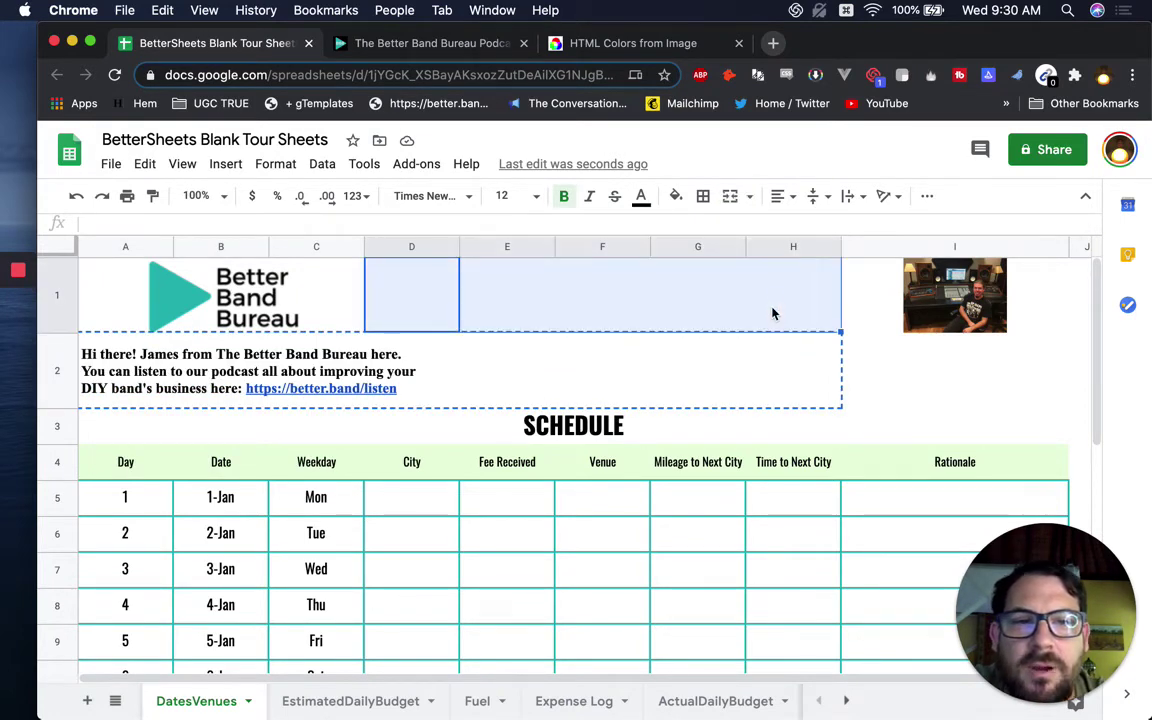
{"action": "left_click", "coordinate": [730, 196]}
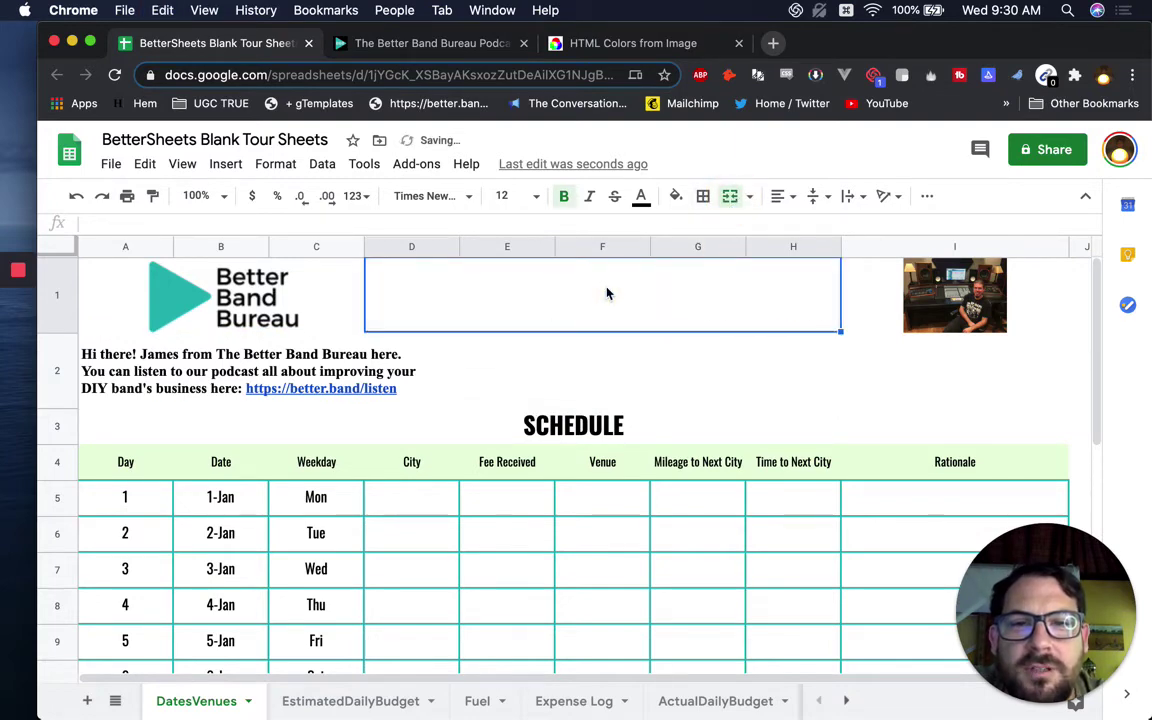
{"action": "key", "text": "cmd+v"}
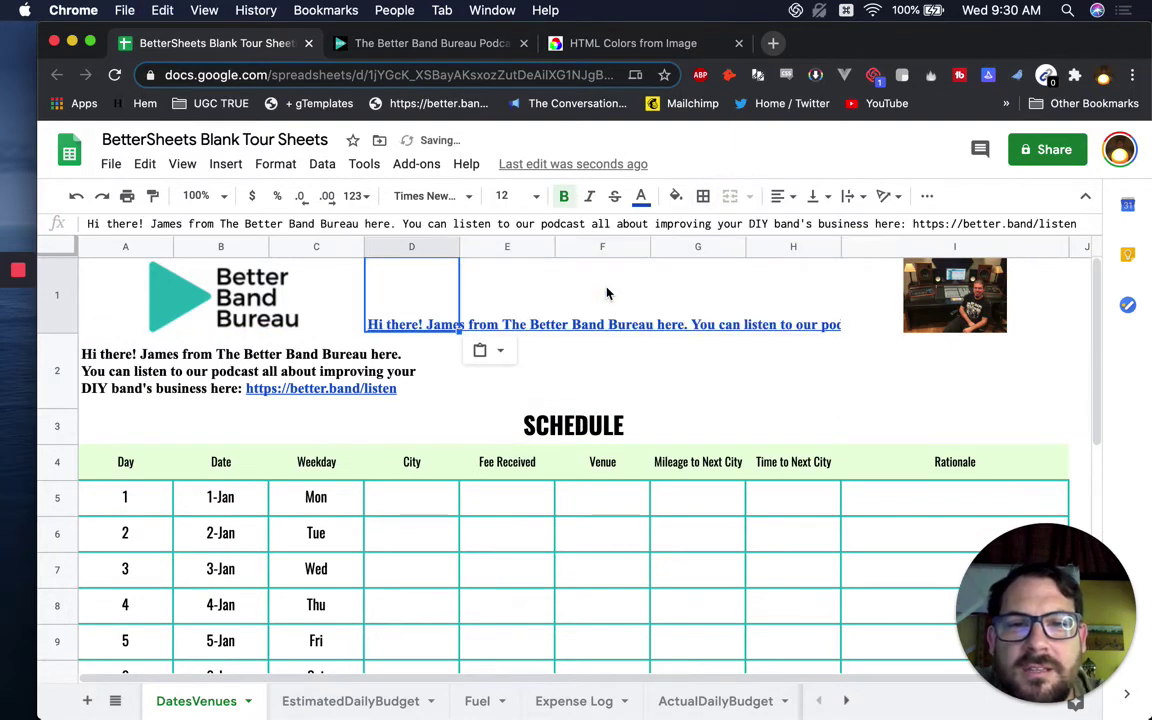
- Unmerge A2:H2, paste the formatted message with its link into D1, and clear A2
{"action": "left_click", "coordinate": [290, 388]}
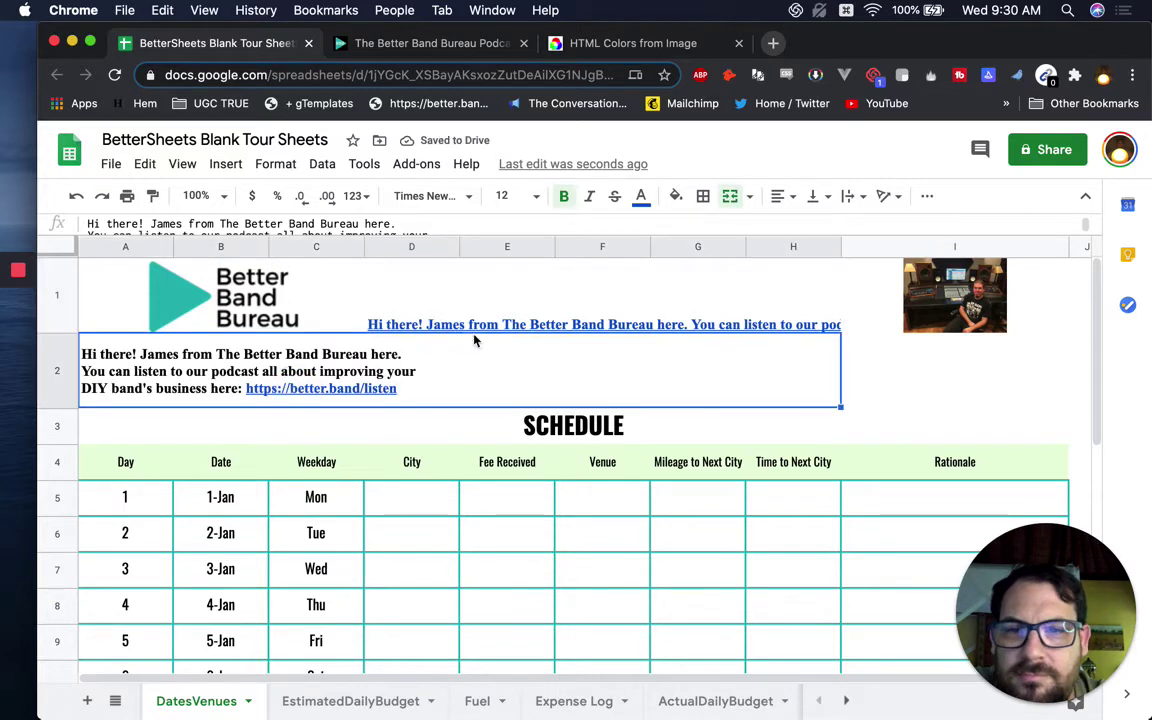
{"action": "left_click", "coordinate": [730, 196]}
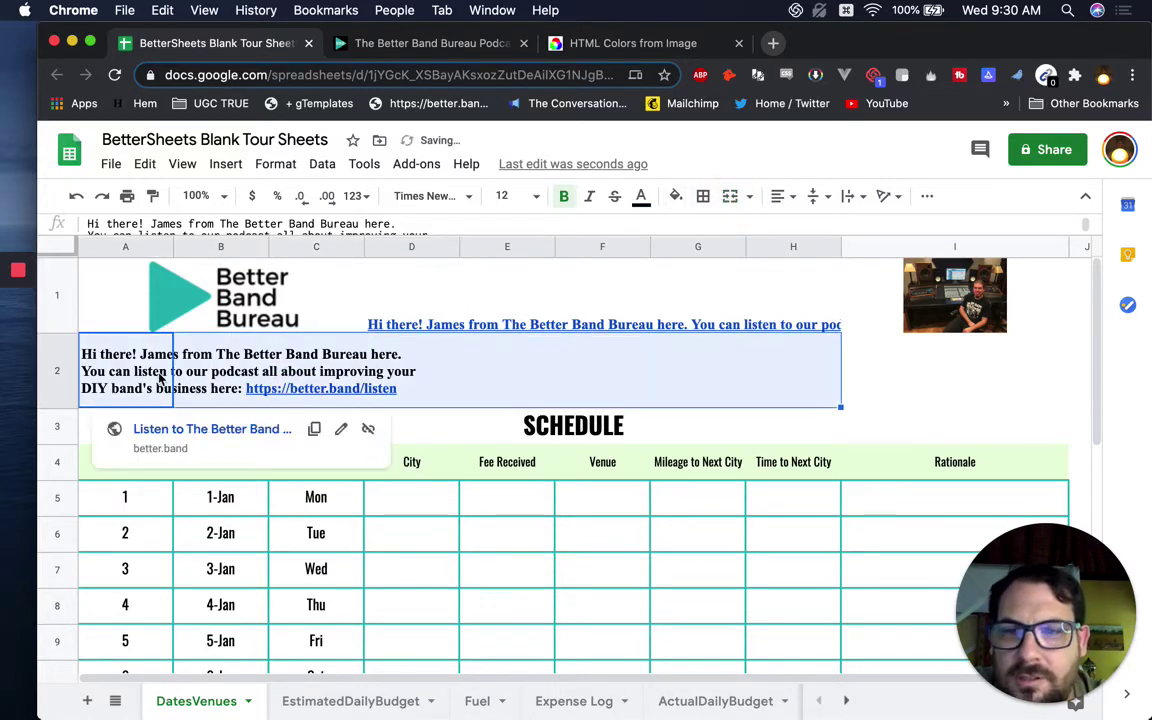
{"action": "left_click", "coordinate": [148, 368]}
{"action": "key", "text": "cmd+c"}
{"action": "left_click", "coordinate": [418, 295]}
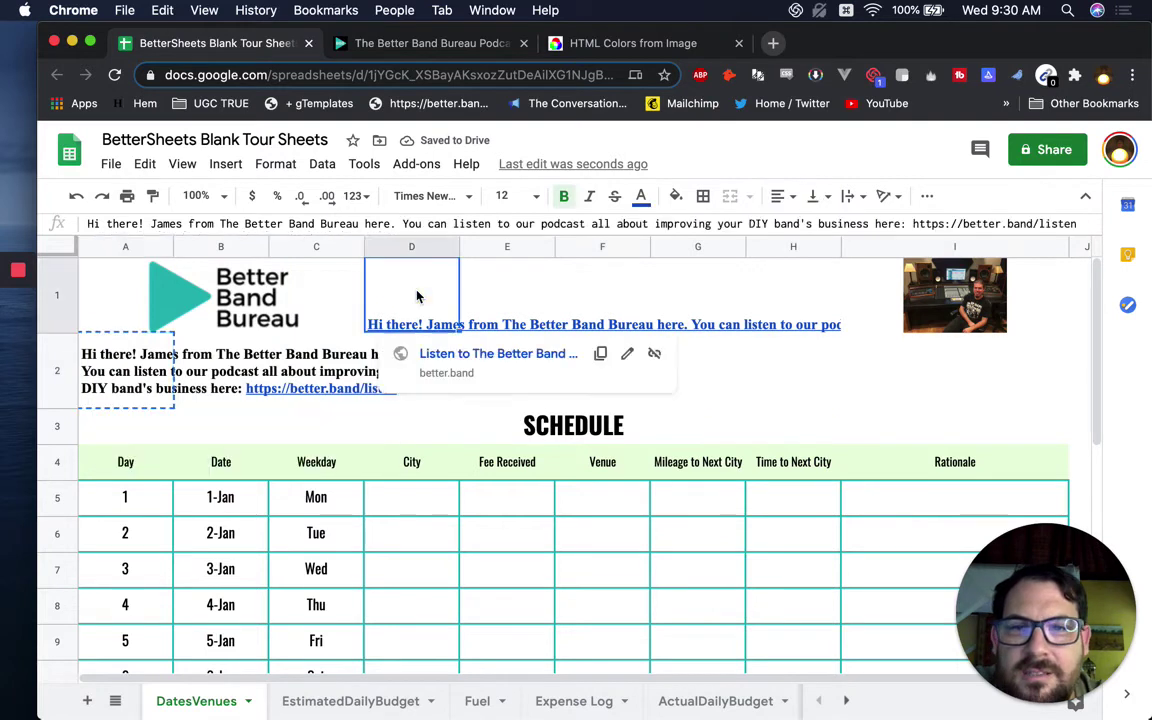
{"action": "key", "text": "cmd+v"}
{"action": "left_click", "coordinate": [145, 338]}
{"action": "key", "text": "Delete"}
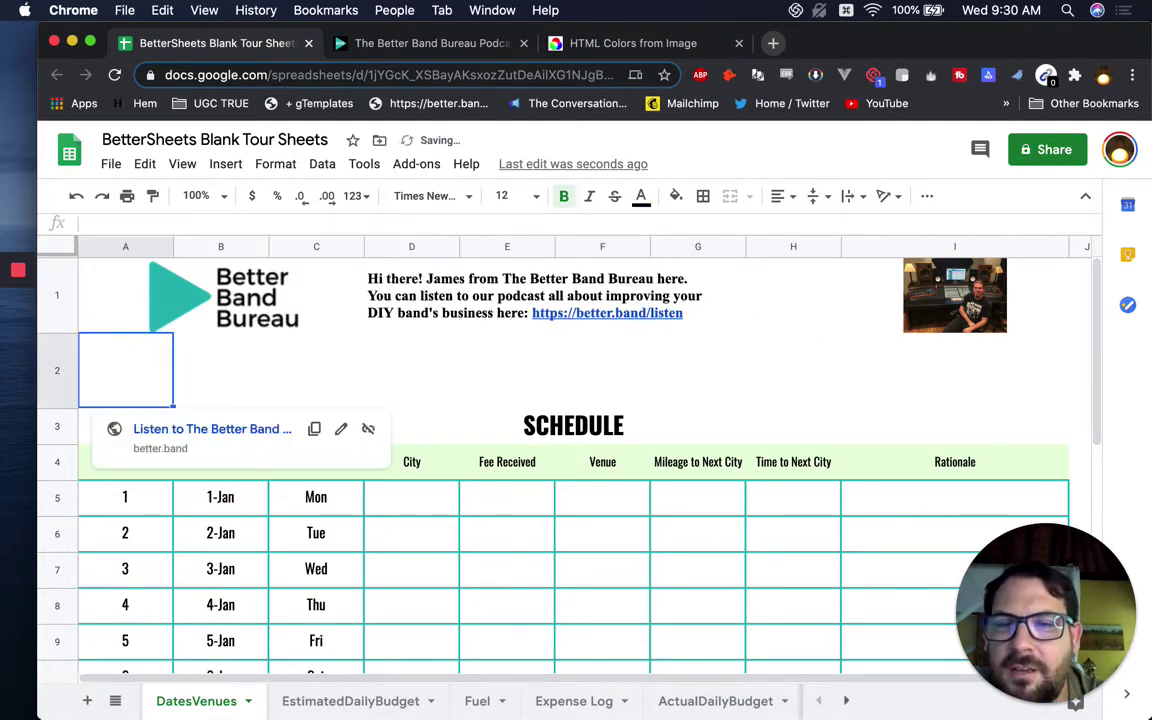
- Shrink the height of the empty row 2
{"action": "left_click_drag", "start_coordinate": [57, 406], "coordinate": [58, 372]}
{"action": "left_click_drag", "start_coordinate": [149, 363], "coordinate": [155, 361]}
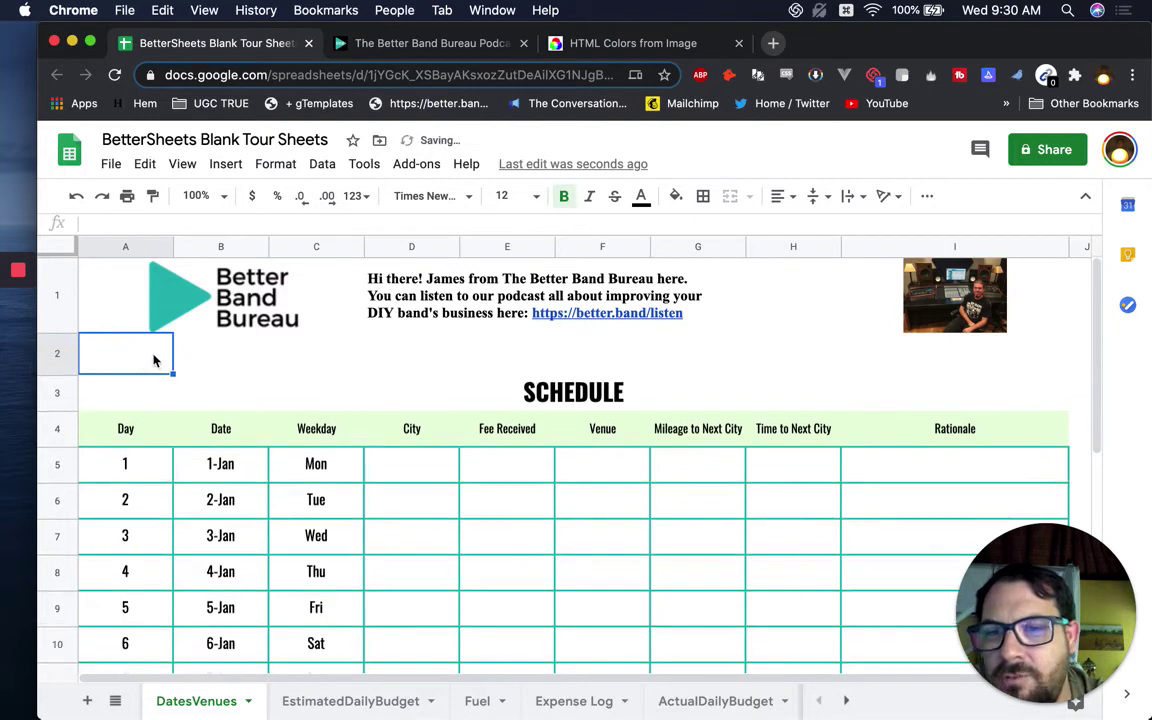
{"action": "left_click", "coordinate": [368, 367]}
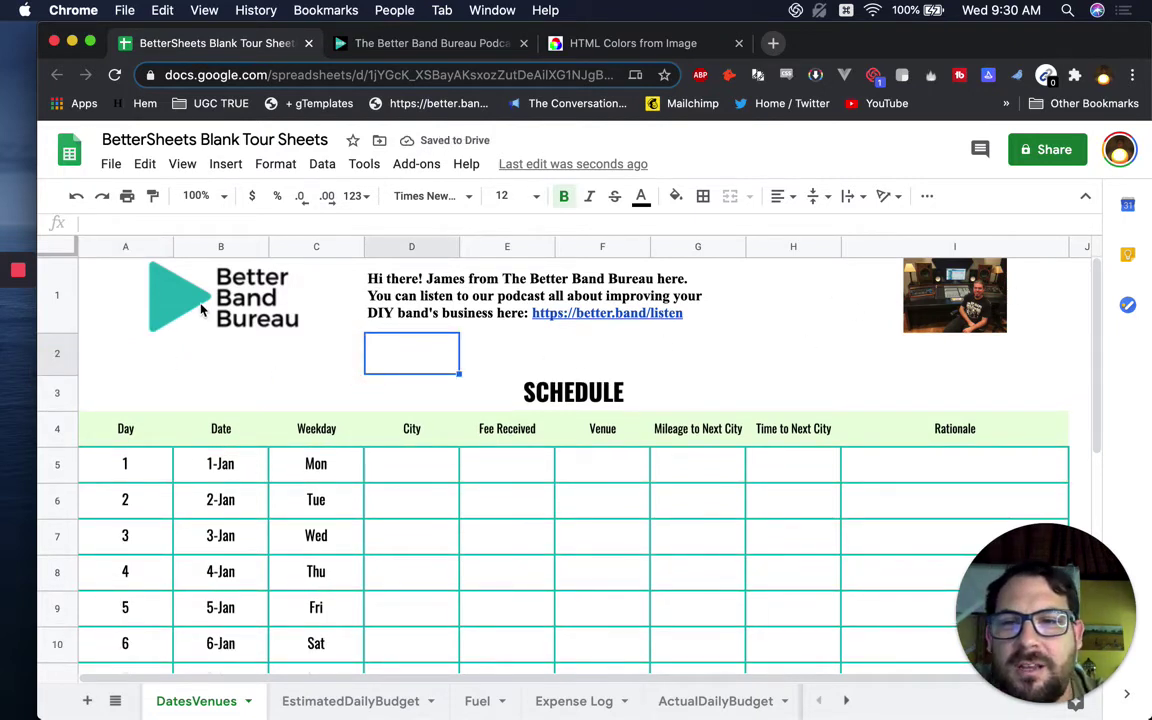
{"action": "left_click", "coordinate": [350, 304]}
{"action": "left_click", "coordinate": [872, 280]}
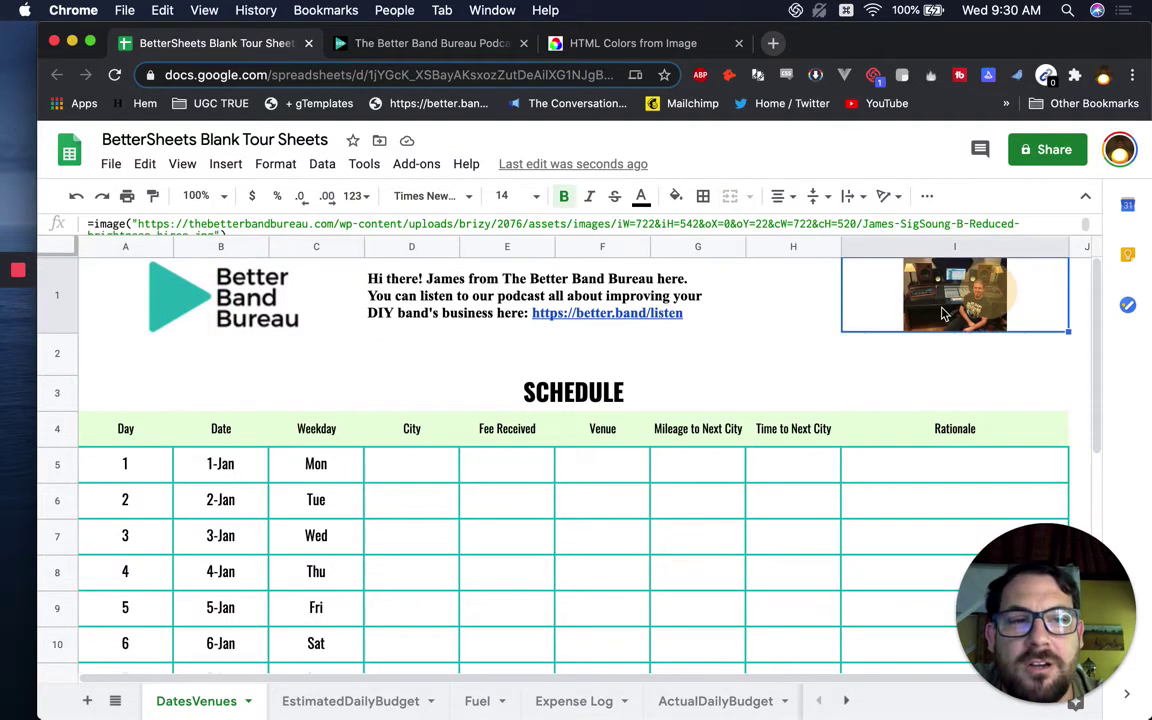
- Right-align the welcome message across D1:H1
{"action": "left_click", "coordinate": [576, 305]}
{"action": "left_click_drag", "start_coordinate": [403, 293], "coordinate": [838, 289]}
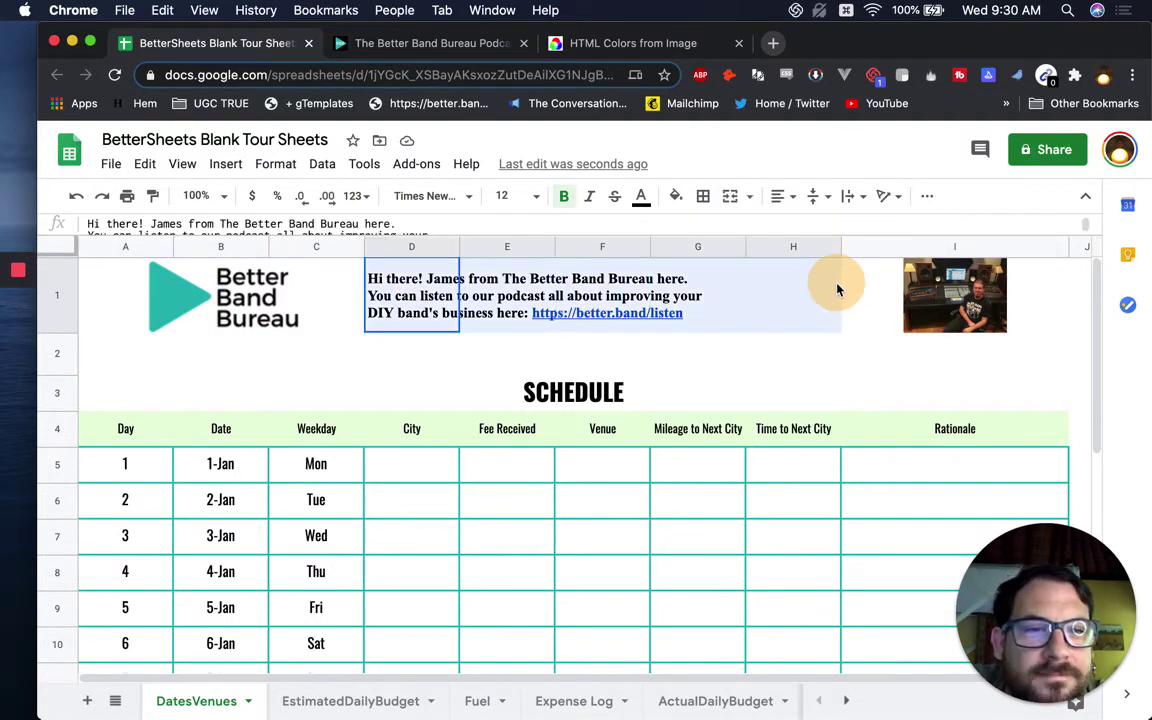
{"action": "left_click", "coordinate": [781, 196]}
{"action": "left_click", "coordinate": [822, 224]}
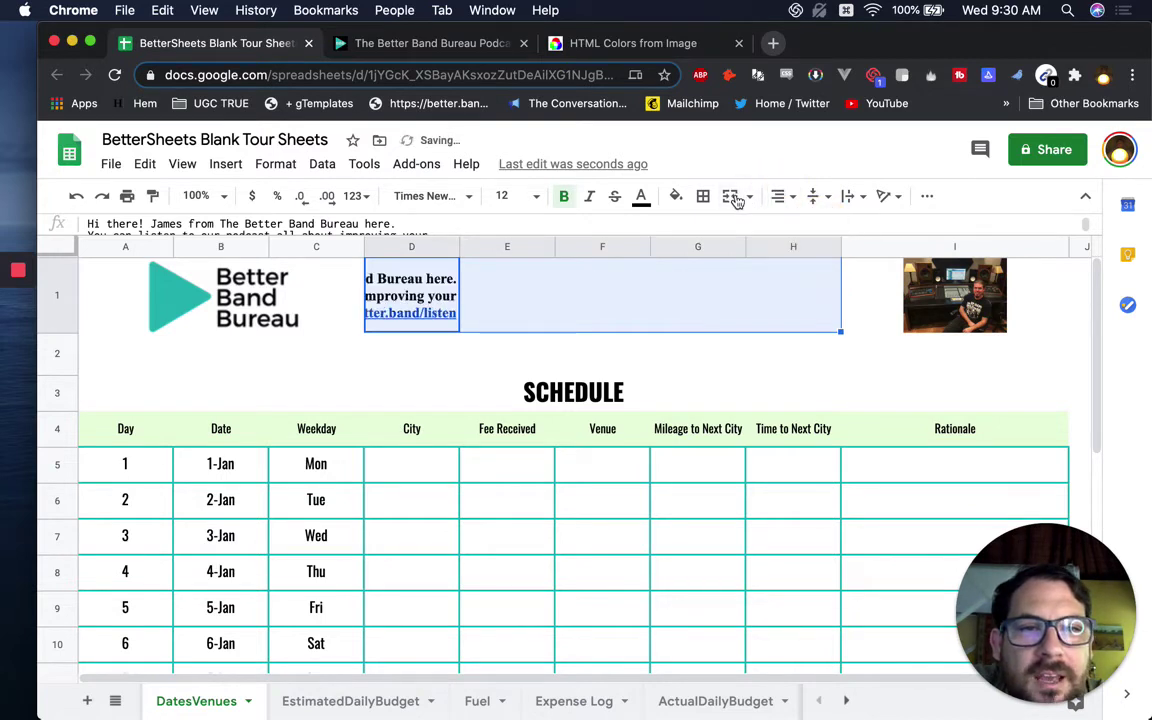
- Left-align the photo within cell I1
{"action": "left_click", "coordinate": [848, 291]}
{"action": "left_click", "coordinate": [780, 196]}
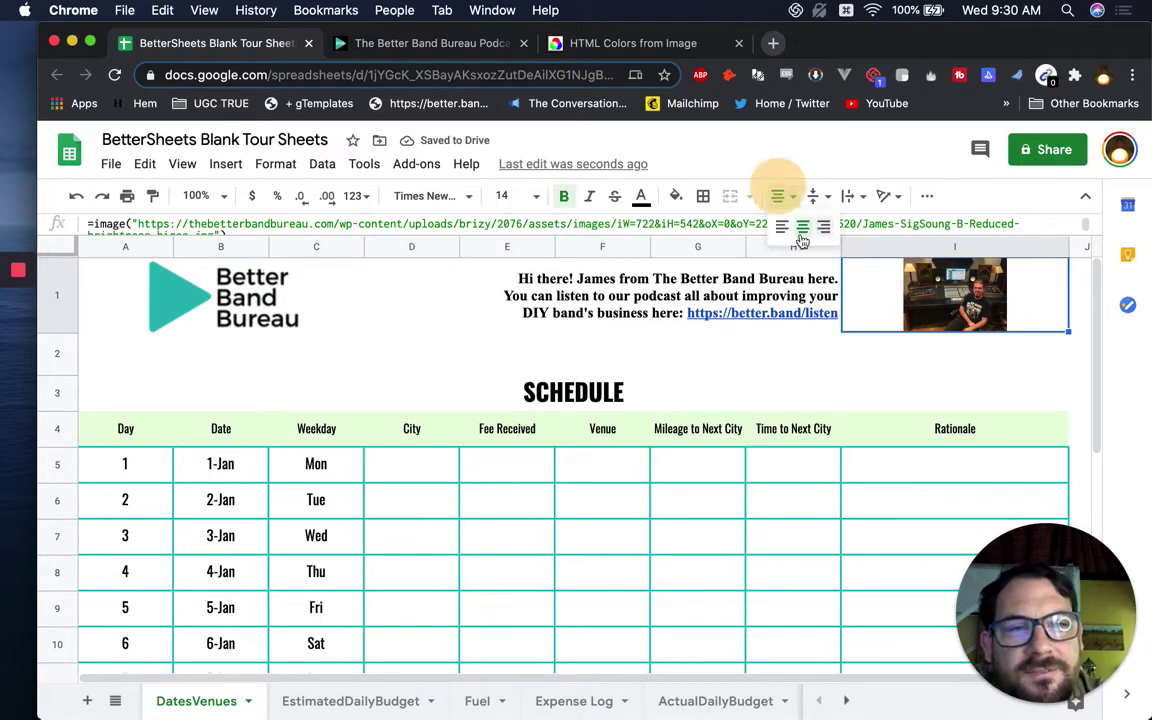
{"action": "left_click", "coordinate": [782, 227]}
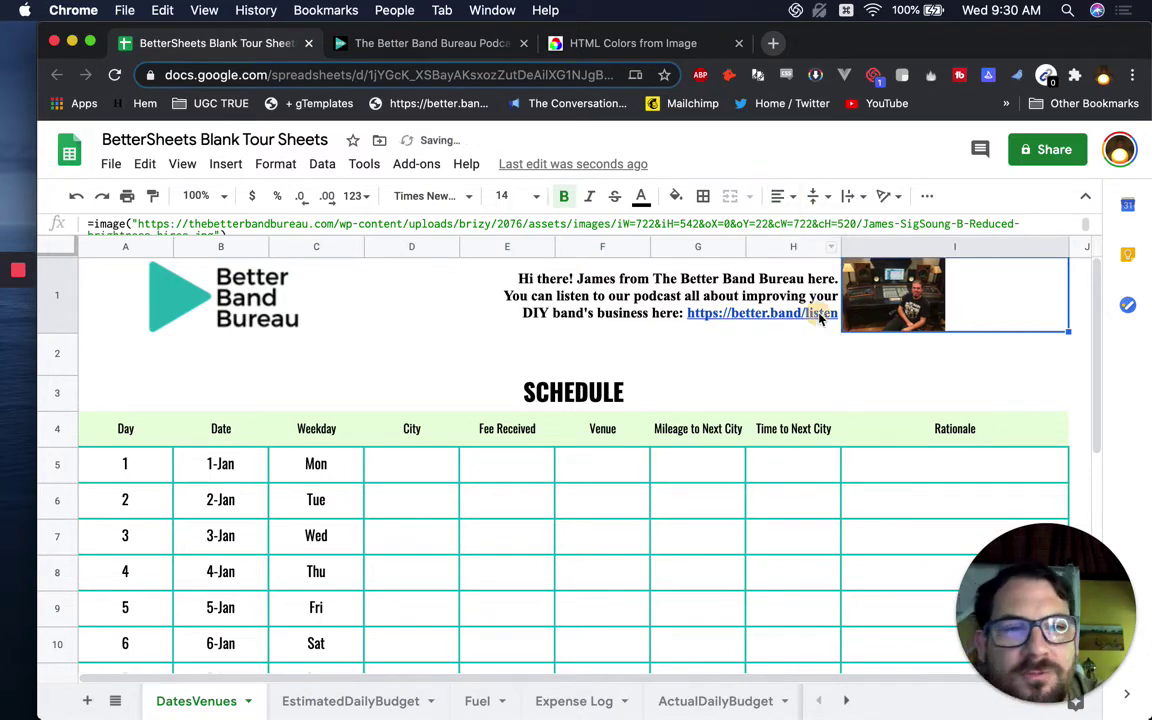
{"action": "left_click", "coordinate": [820, 317]}
{"action": "left_click", "coordinate": [948, 304]}
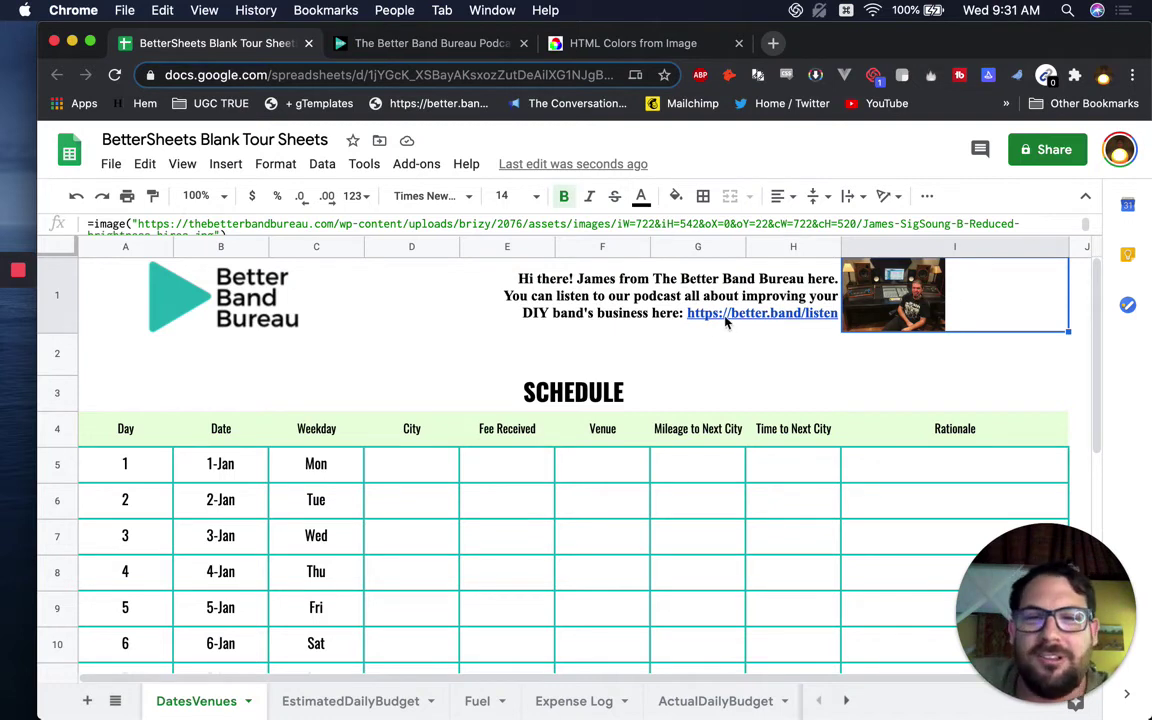
{"action": "mouse_move", "coordinate": [727, 318]}
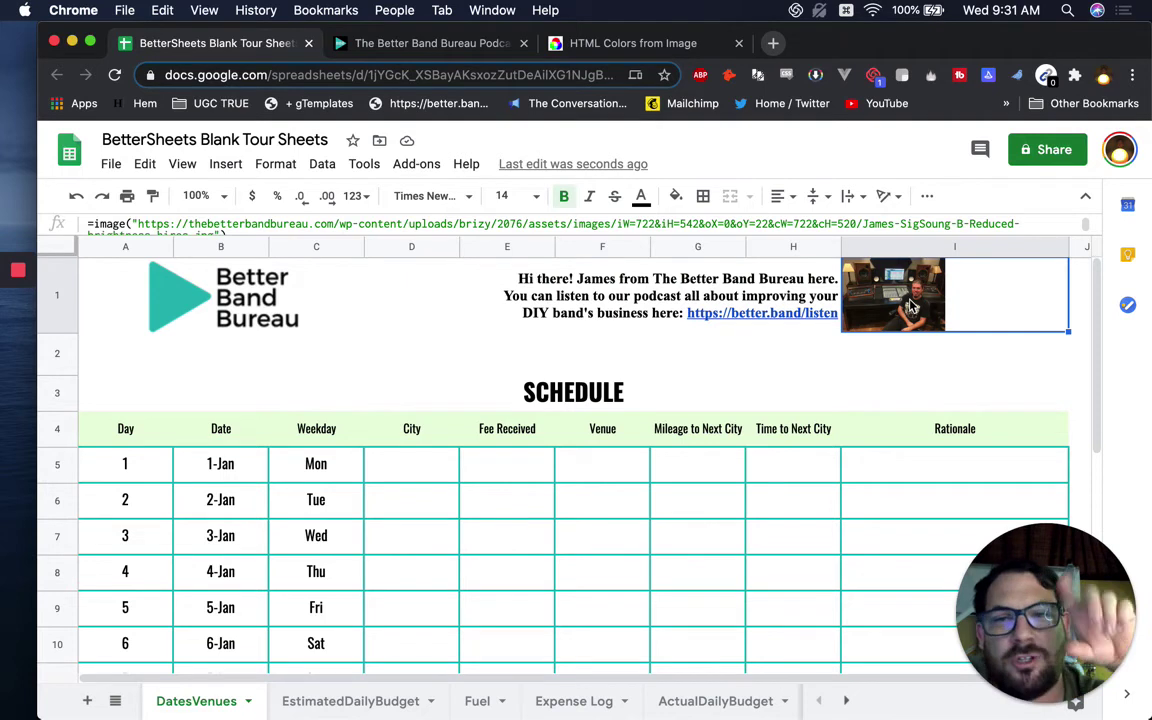
{"action": "left_click", "coordinate": [189, 280]}
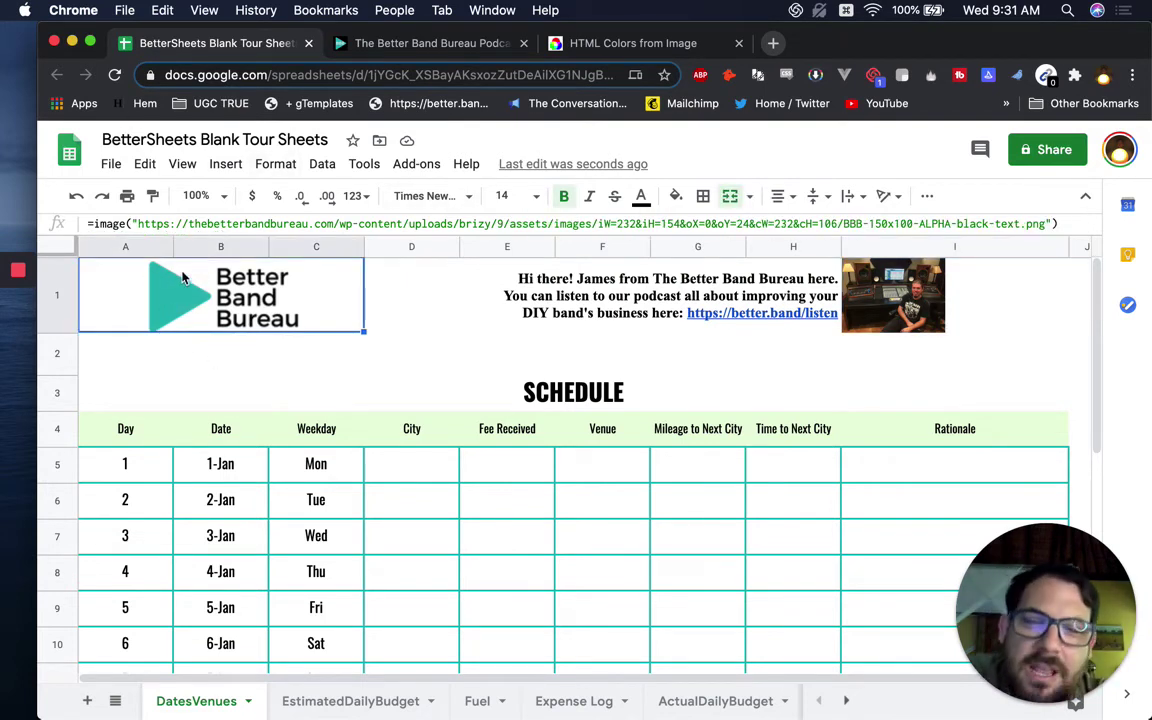
{"action": "mouse_move", "coordinate": [397, 287]}
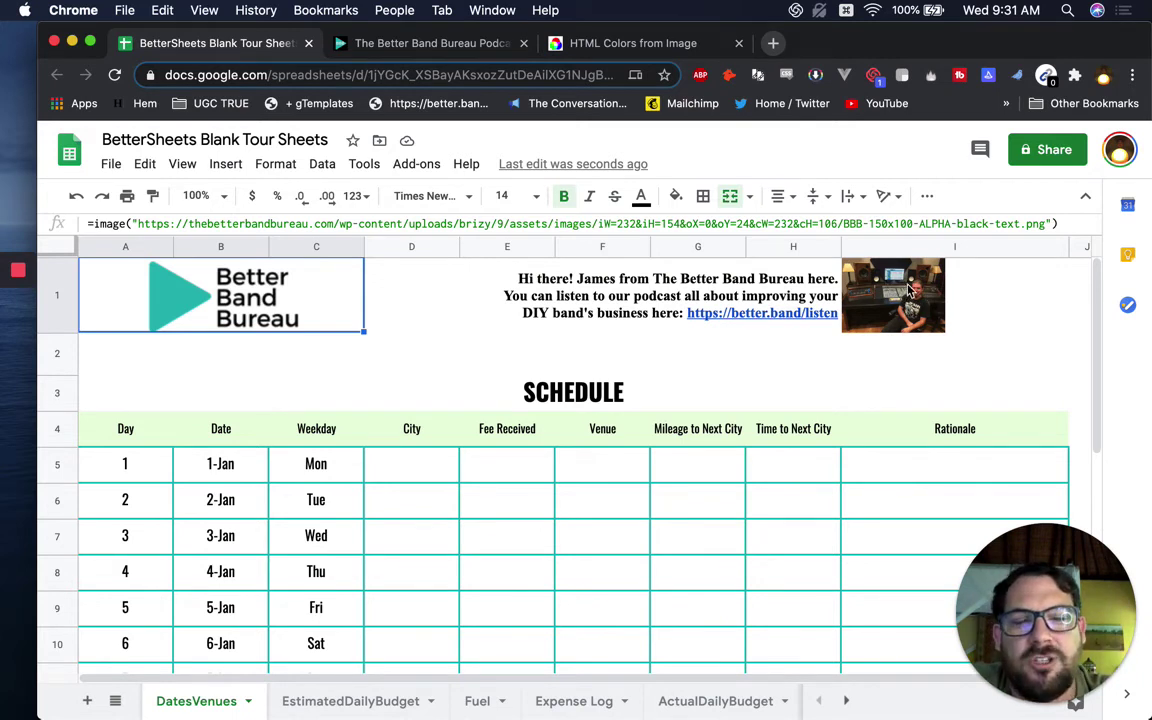
{"action": "left_click", "coordinate": [603, 287]}
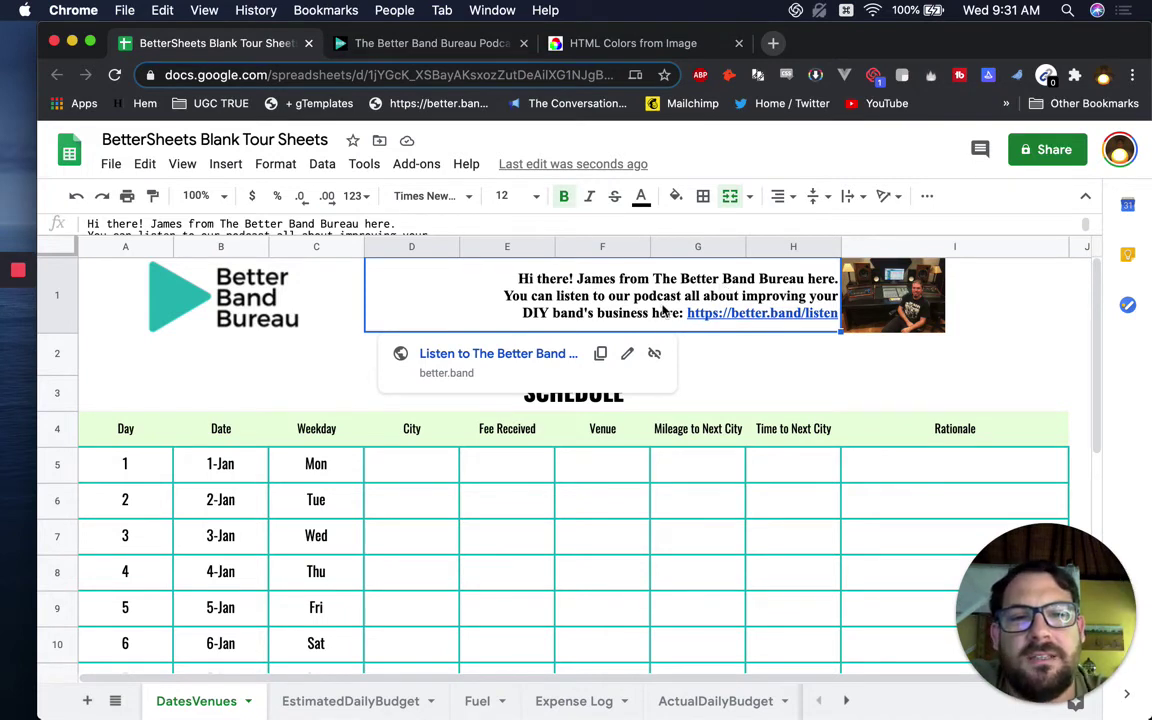
- Change the greeting's opening to 'Hi! I'm' and end the first line with '!'
{"action": "double_click", "coordinate": [453, 303]}
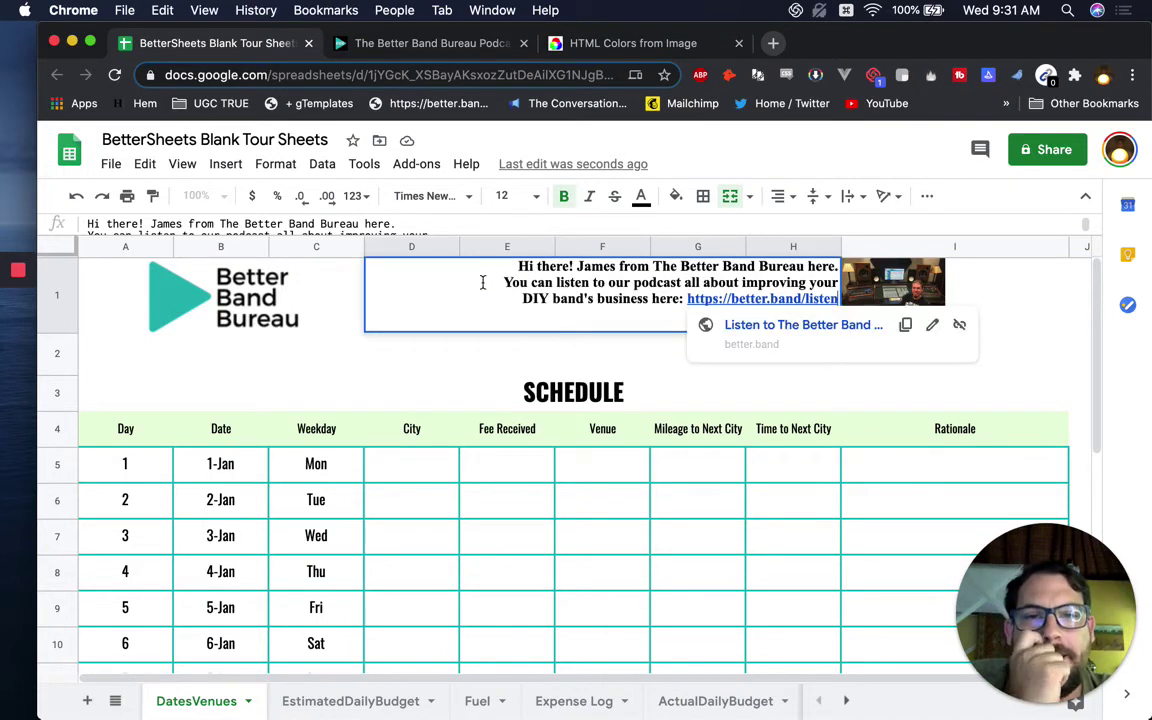
{"action": "left_click", "coordinate": [578, 268]}
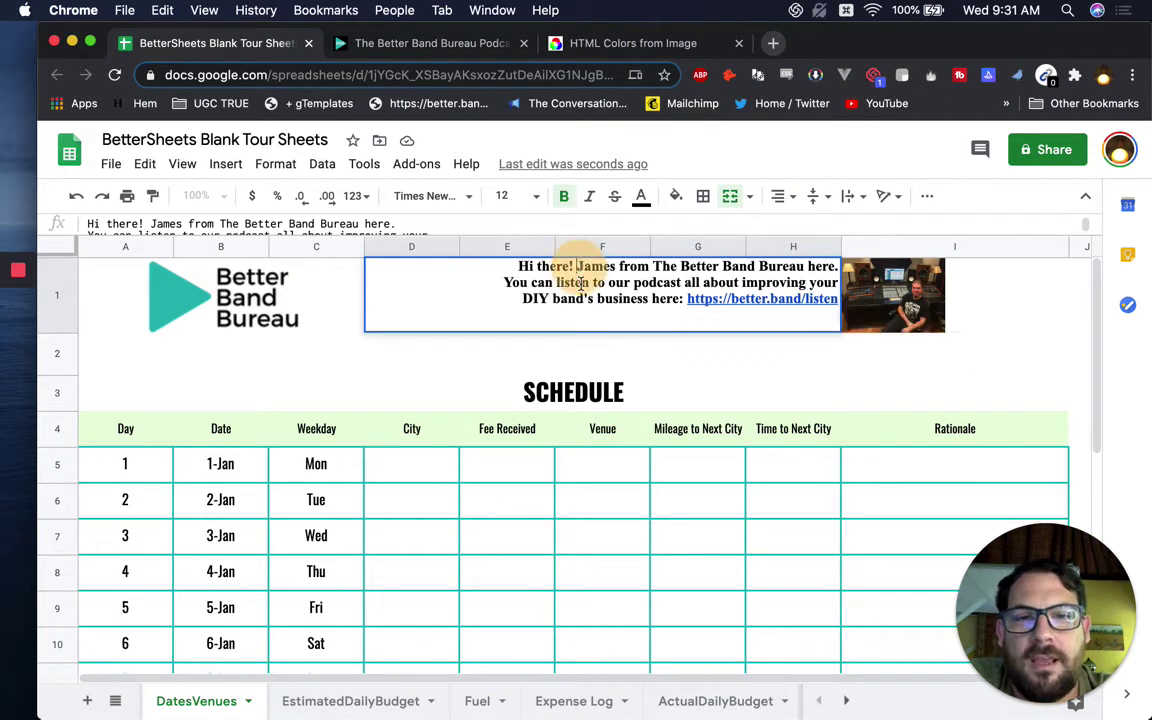
{"action": "key", "text": "BackSpace"}
{"action": "key", "text": "BackSpace"}
{"action": "key", "text": "BackSpace"}
{"action": "key", "text": "BackSpace"}
{"action": "key", "text": "BackSpace"}
{"action": "key", "text": "BackSpace"}
{"action": "key", "text": "BackSpace"}
{"action": "key", "text": "BackSpace"}
{"action": "type", "text": "!"}
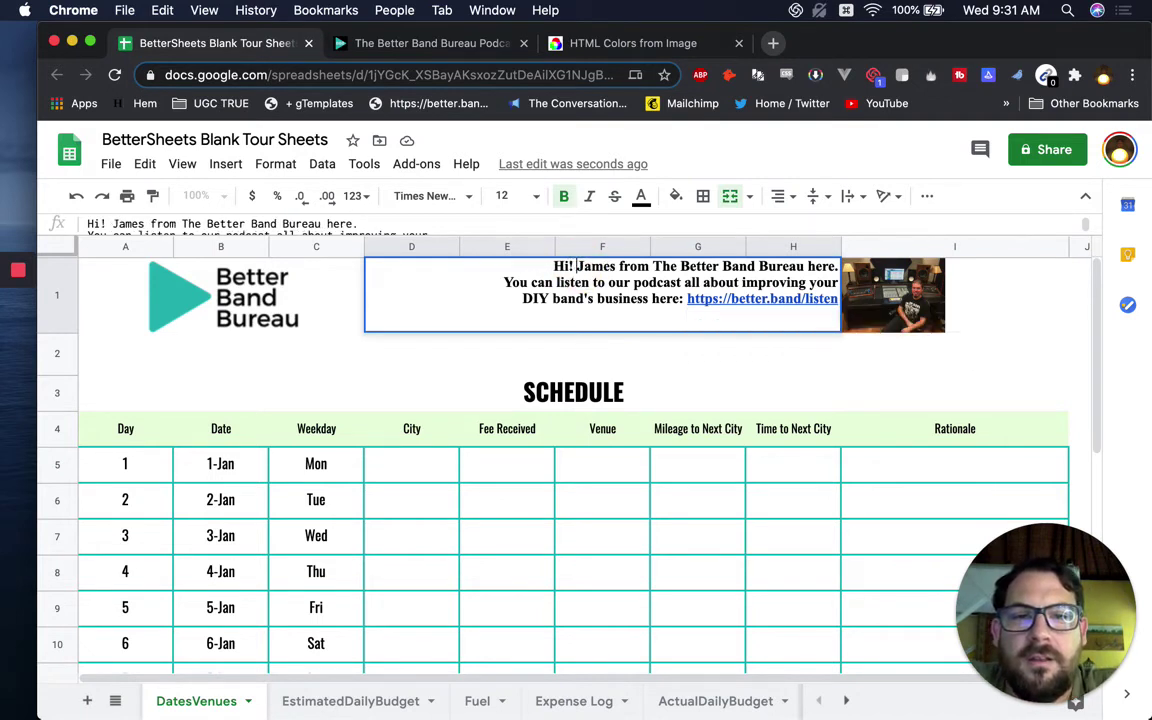
{"action": "left_click", "coordinate": [836, 268]}
{"action": "key", "text": "BackSpace"}
{"action": "key", "text": "BackSpace"}
{"action": "key", "text": "BackSpace"}
{"action": "key", "text": "BackSpace"}
{"action": "key", "text": "BackSpace"}
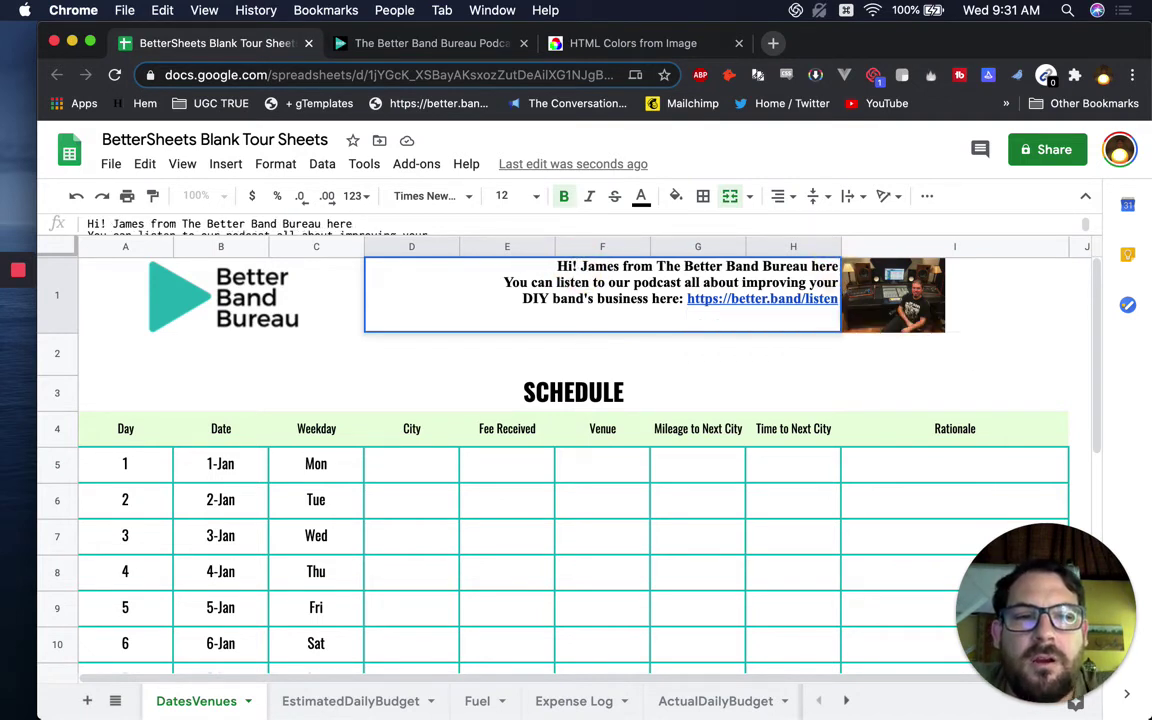
{"action": "type", "text": "!"}
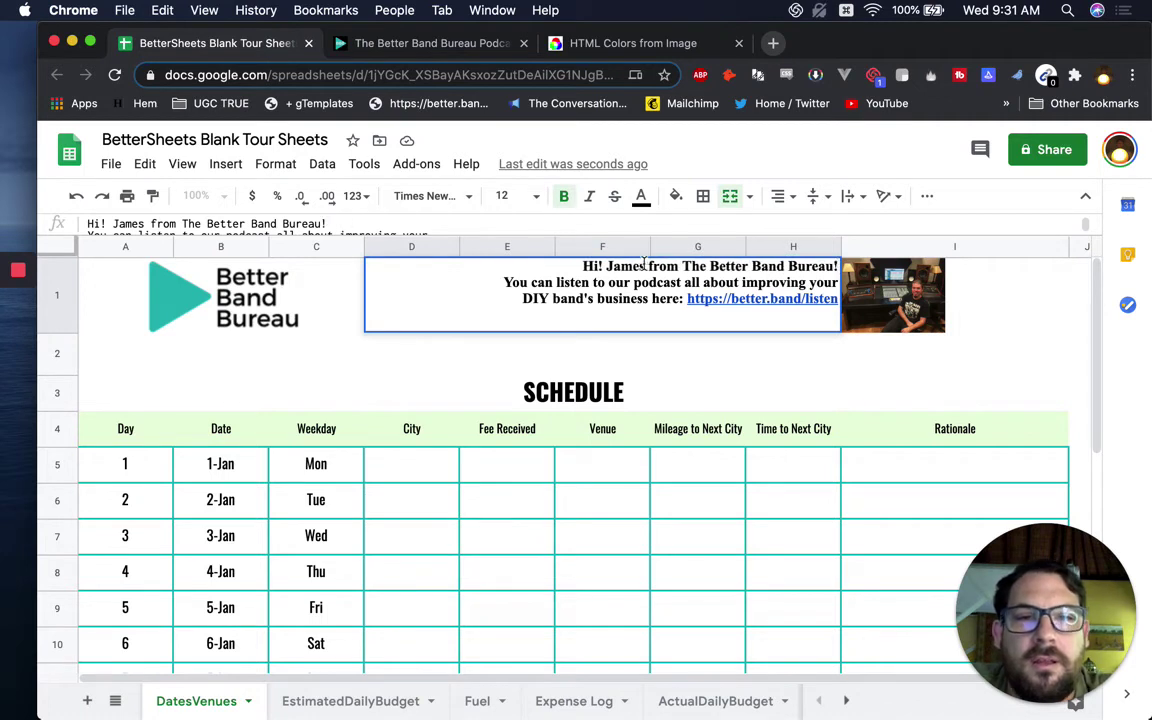
{"action": "left_click", "coordinate": [606, 268]}
{"action": "type", "text": "I'm"}
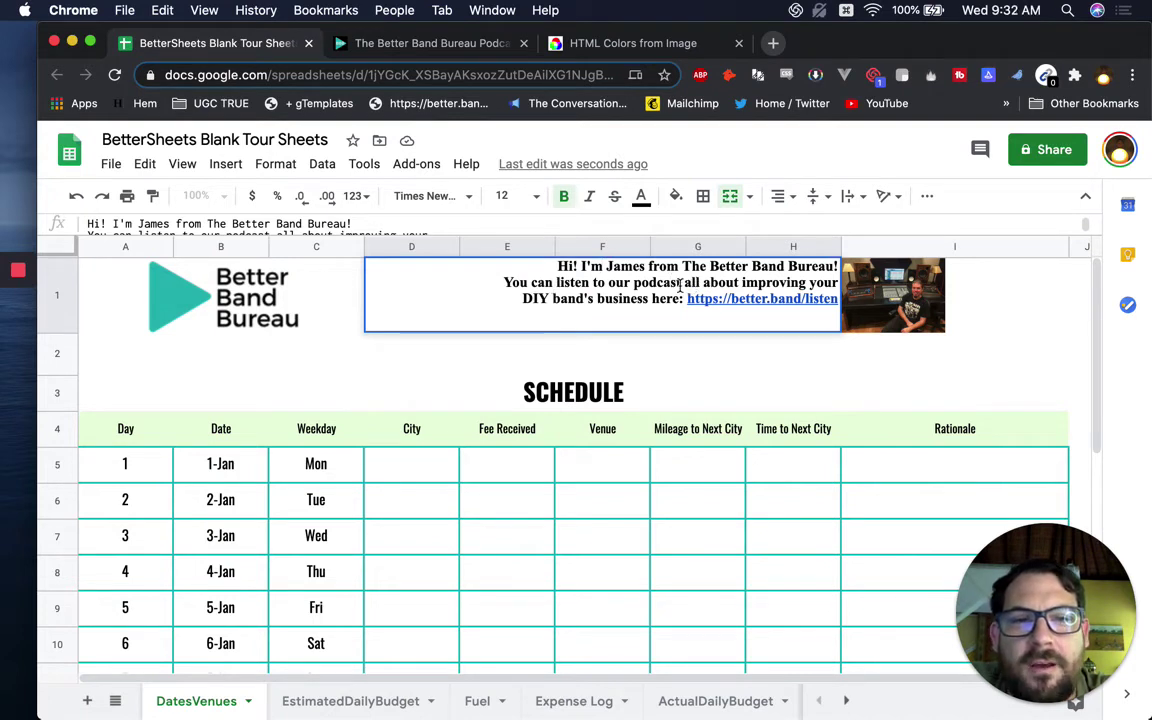
- Rewrite the rest as 'Improve your Band's Business.' followed by 'Listen to our podcast' and the link
{"action": "left_click_drag", "start_coordinate": [684, 283], "coordinate": [800, 286]}
{"action": "key", "text": "BackSpace"}
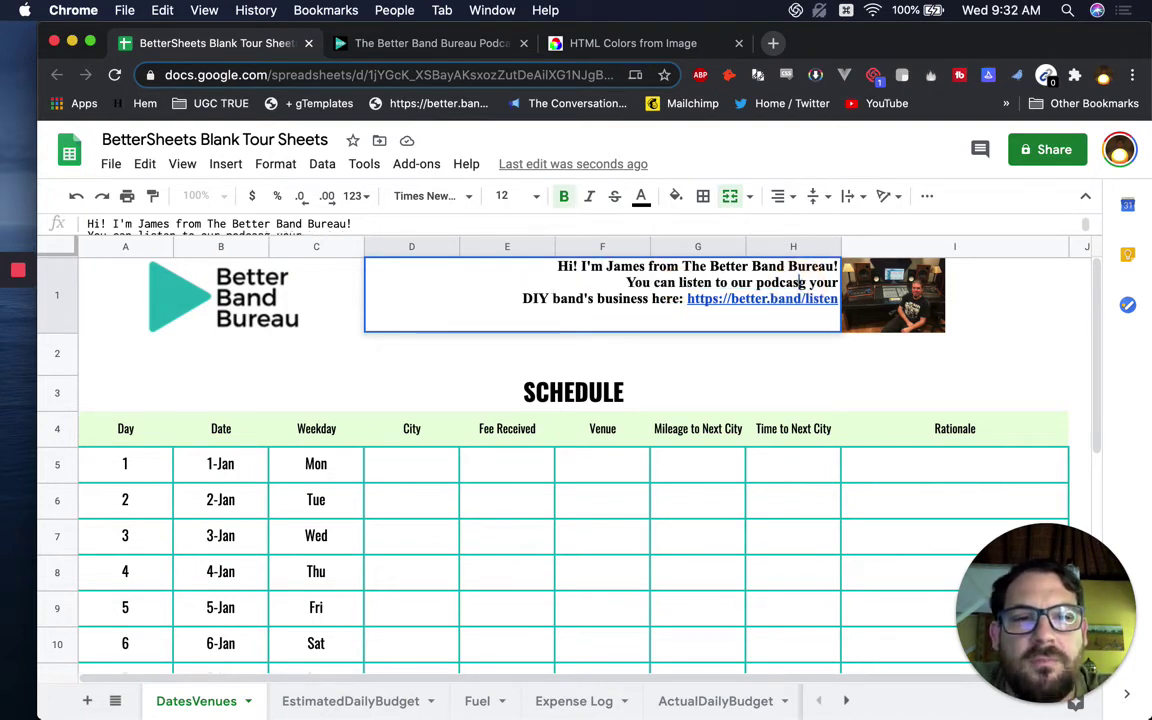
{"action": "left_click", "coordinate": [588, 284]}
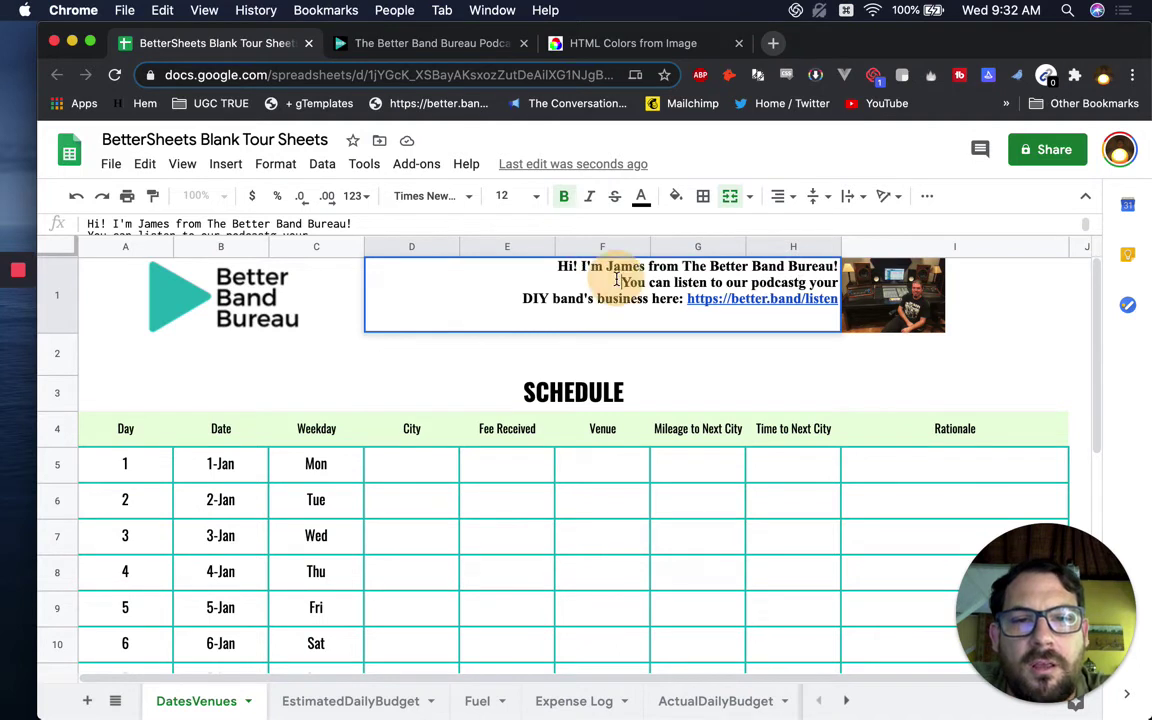
{"action": "type", "text": "Improve your Band"}
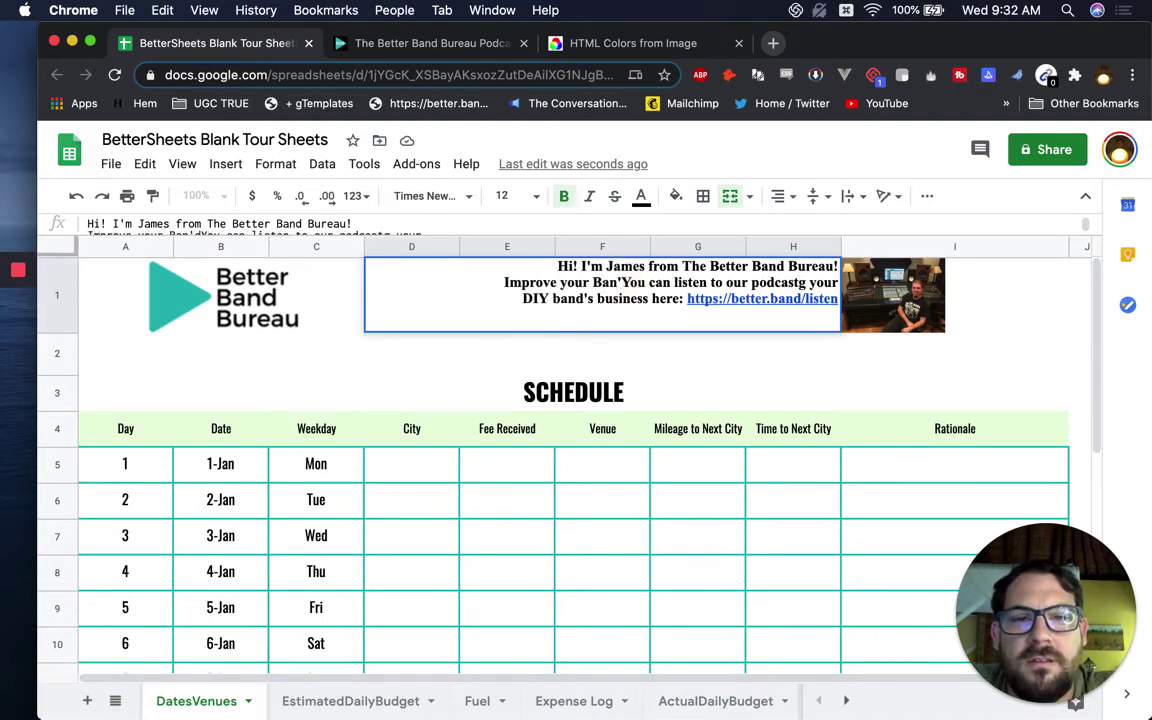
{"action": "type", "text": "'s Busines,"}
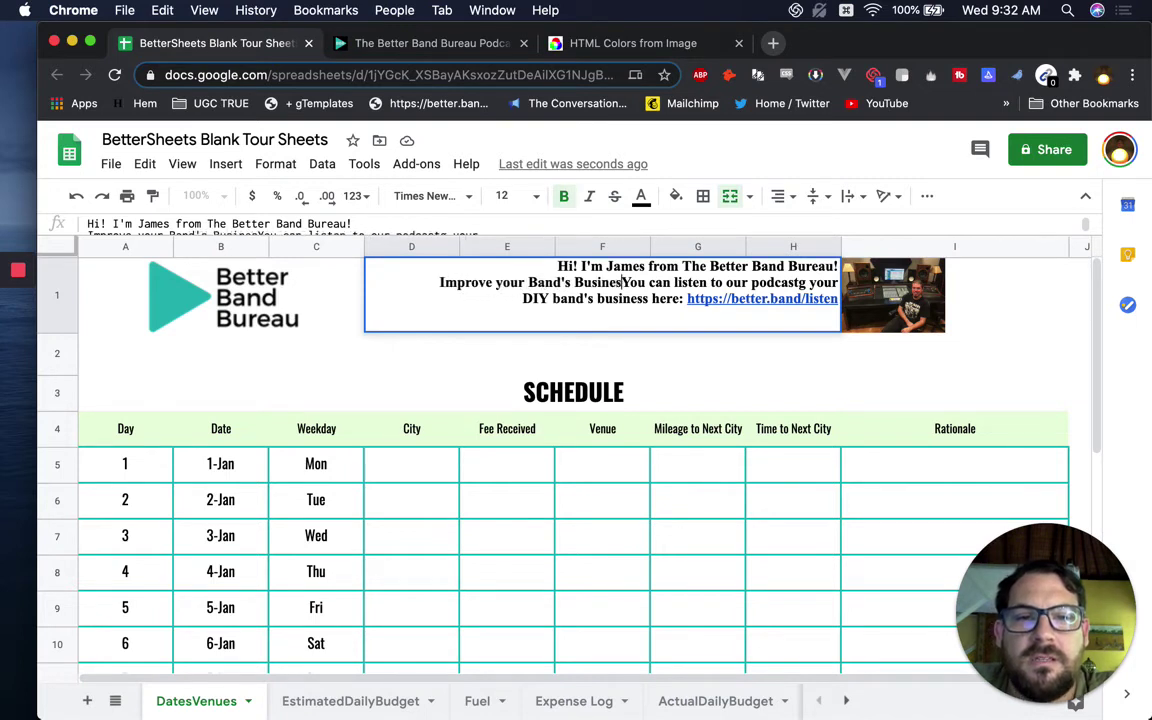
{"action": "key", "text": "Delete"}
{"action": "key", "text": "Delete"}
{"action": "key", "text": "Delete"}
{"action": "key", "text": "Delete"}
{"action": "key", "text": "Delete"}
{"action": "key", "text": "Delete"}
{"action": "key", "text": "Delete"}
{"action": "key", "text": "Delete"}
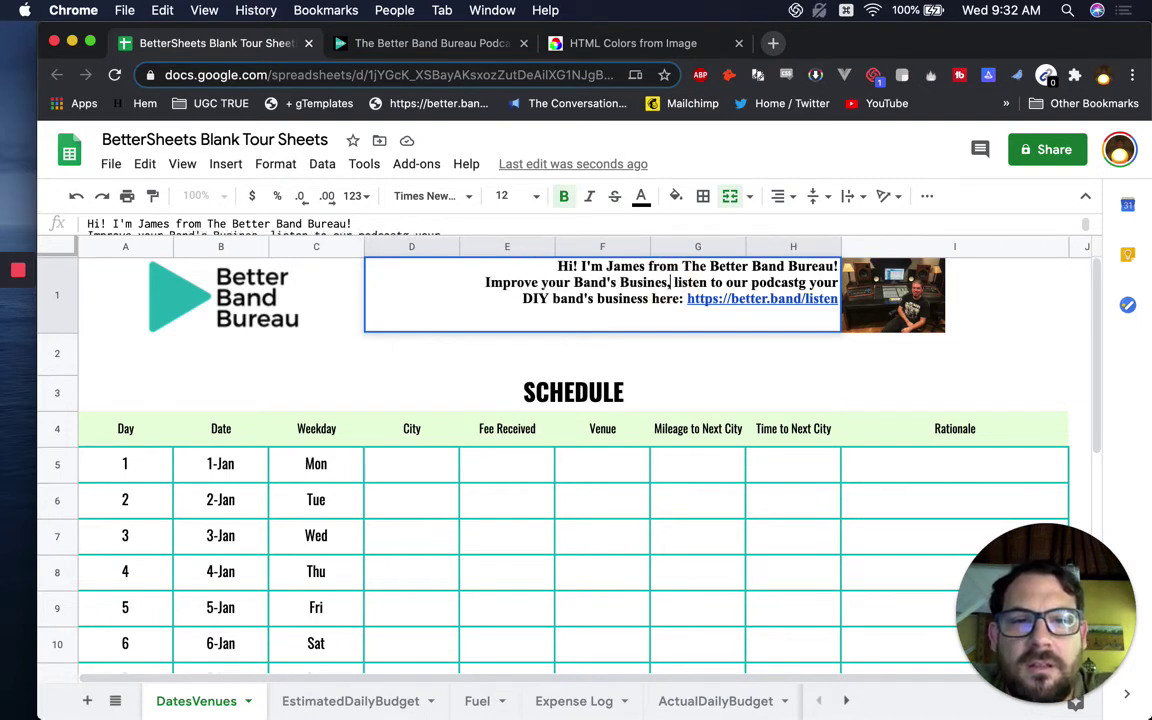
{"action": "type", "text": "s."}
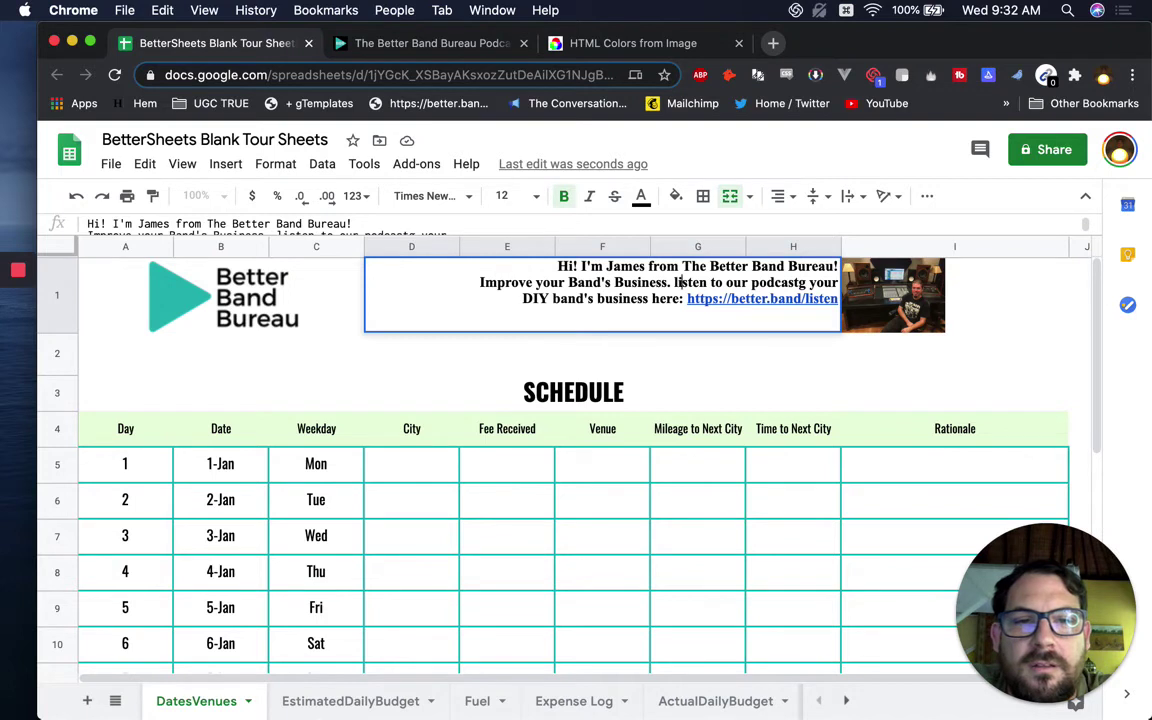
{"action": "key", "text": "Delete"}
{"action": "type", "text": "L"}
{"action": "key", "text": "alt+Right"}
{"action": "key", "text": "alt+Right"}
{"action": "key", "text": "alt+Right"}
{"action": "key", "text": "alt+Right"}
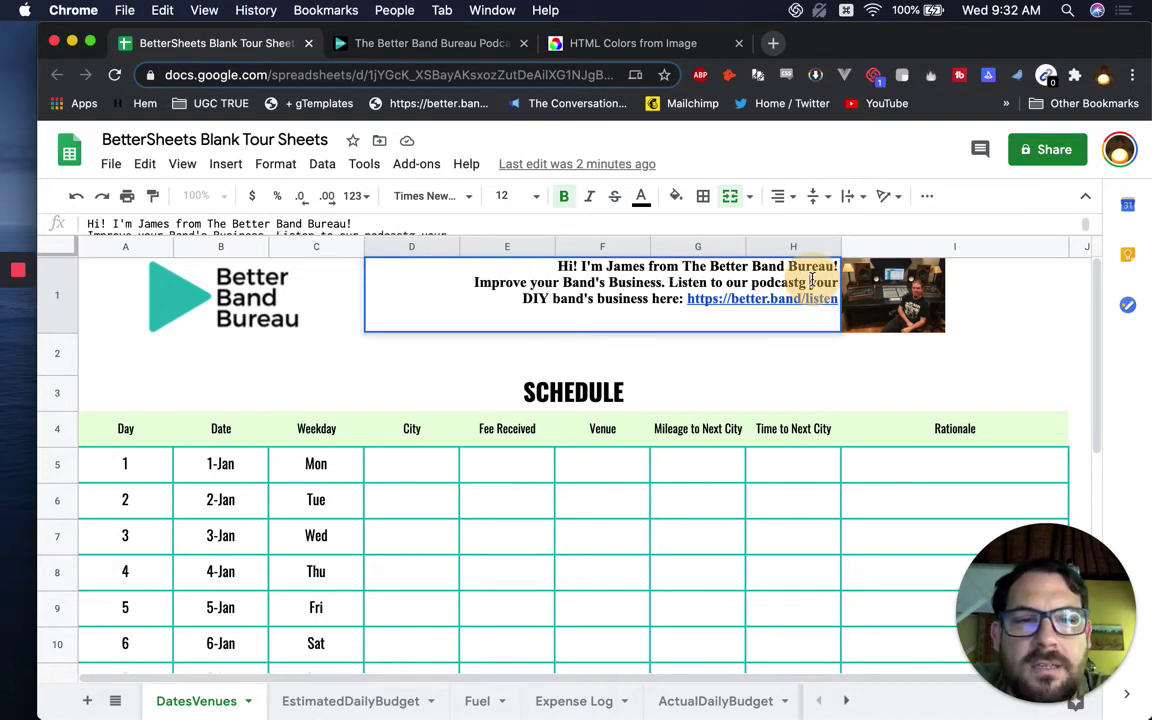
{"action": "key", "text": "BackSpace"}
{"action": "key", "text": "Delete"}
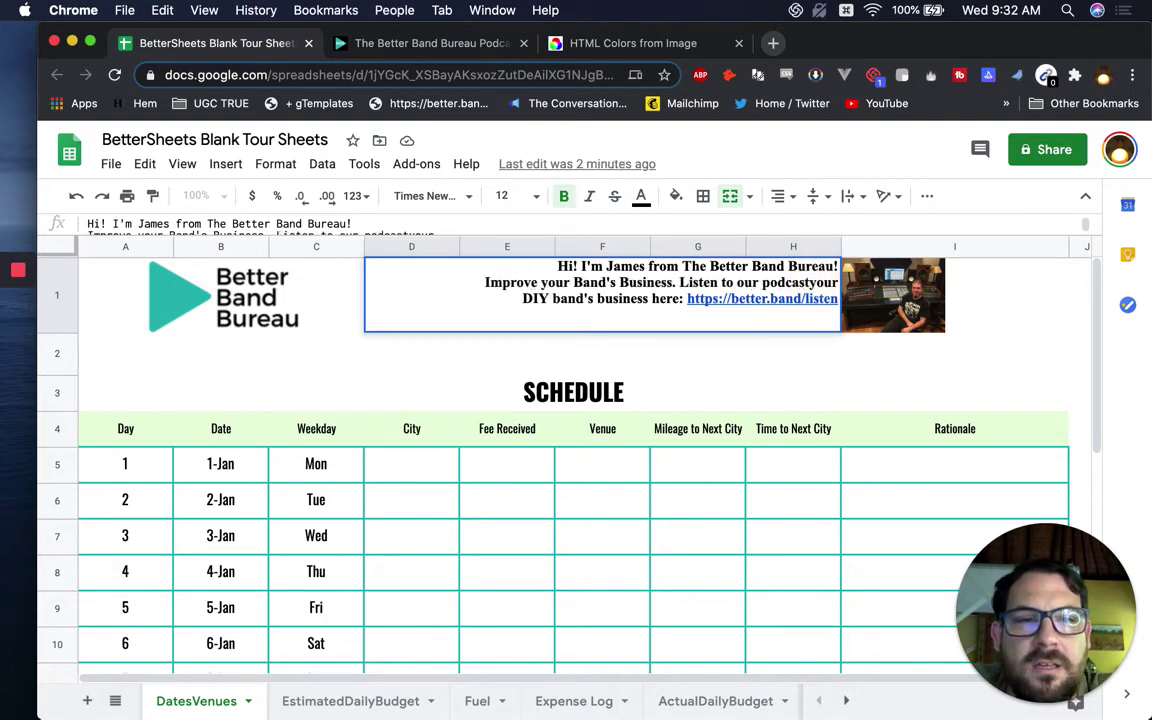
{"action": "left_click", "coordinate": [686, 298], "text": "shift"}
{"action": "key", "text": "BackSpace"}
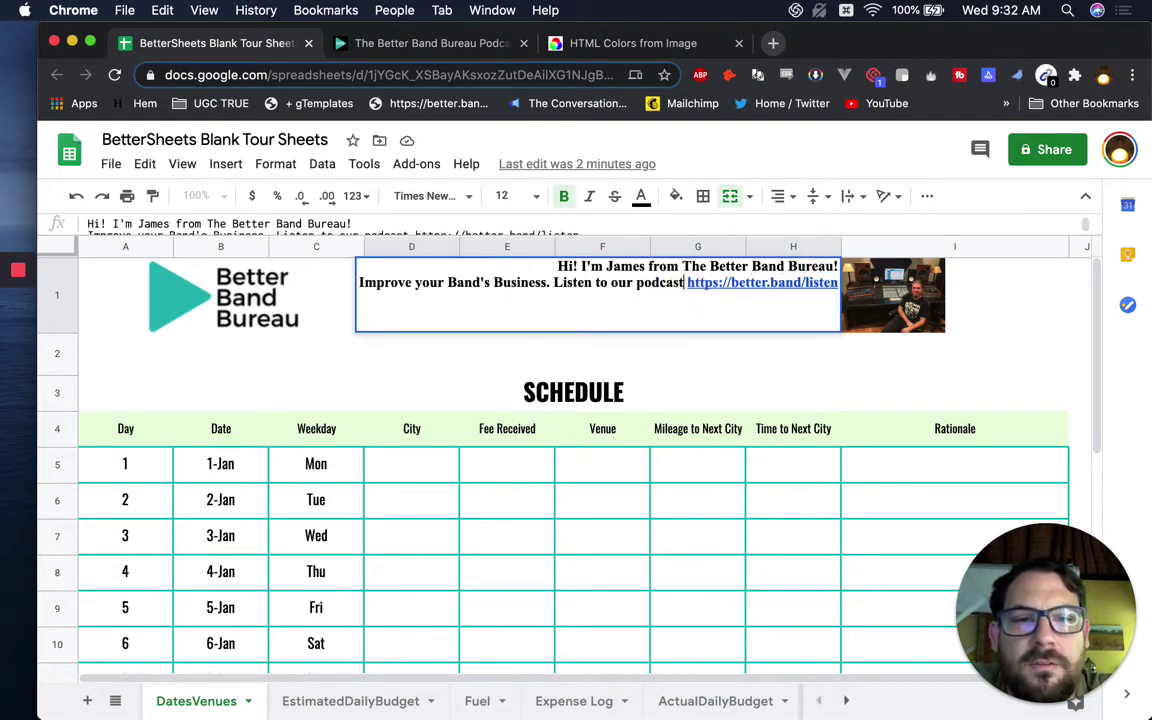
- Put 'Improve your Band's Business.' and 'Listen to our podcast' on their own lines
{"action": "left_click", "coordinate": [554, 284]}
{"action": "key", "text": "alt+Return"}
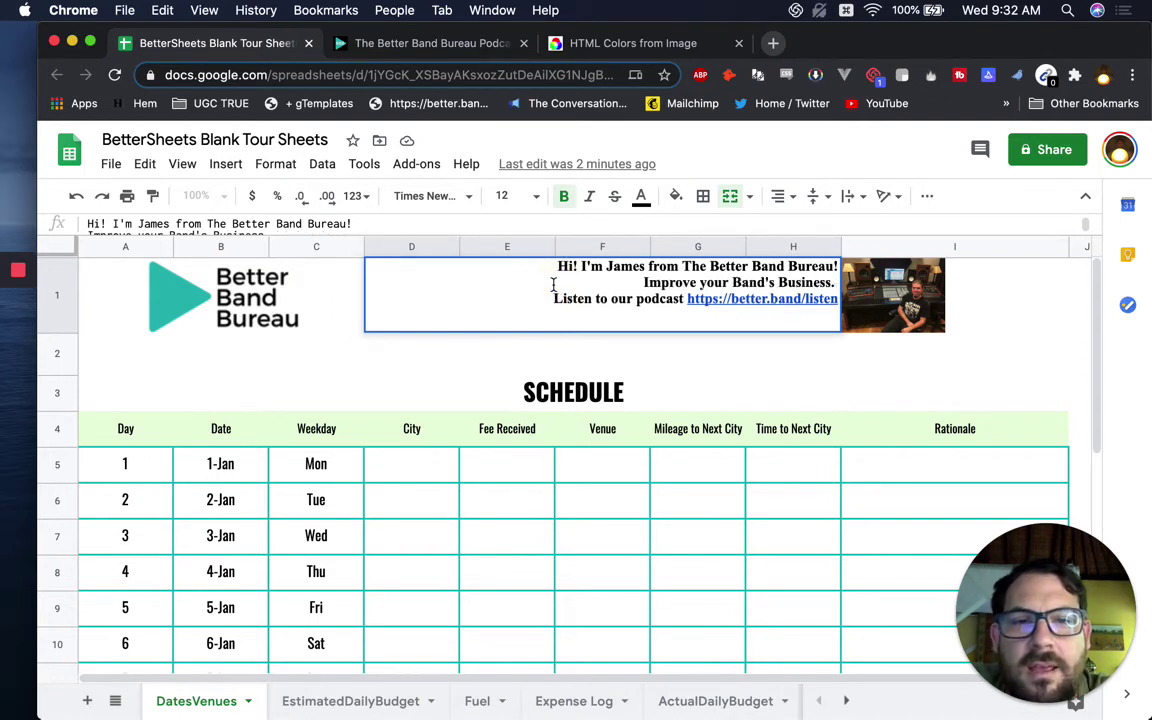
{"action": "left_click", "coordinate": [634, 280]}
{"action": "key", "text": "alt+Return"}
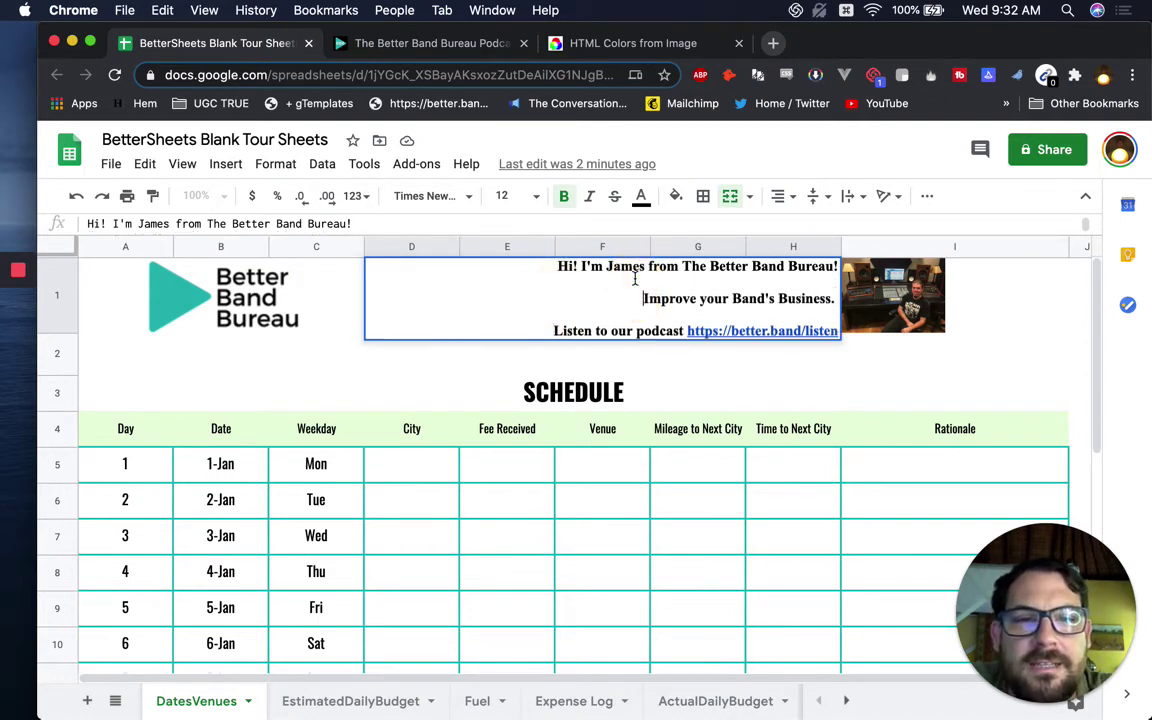
{"action": "left_click", "coordinate": [433, 352]}
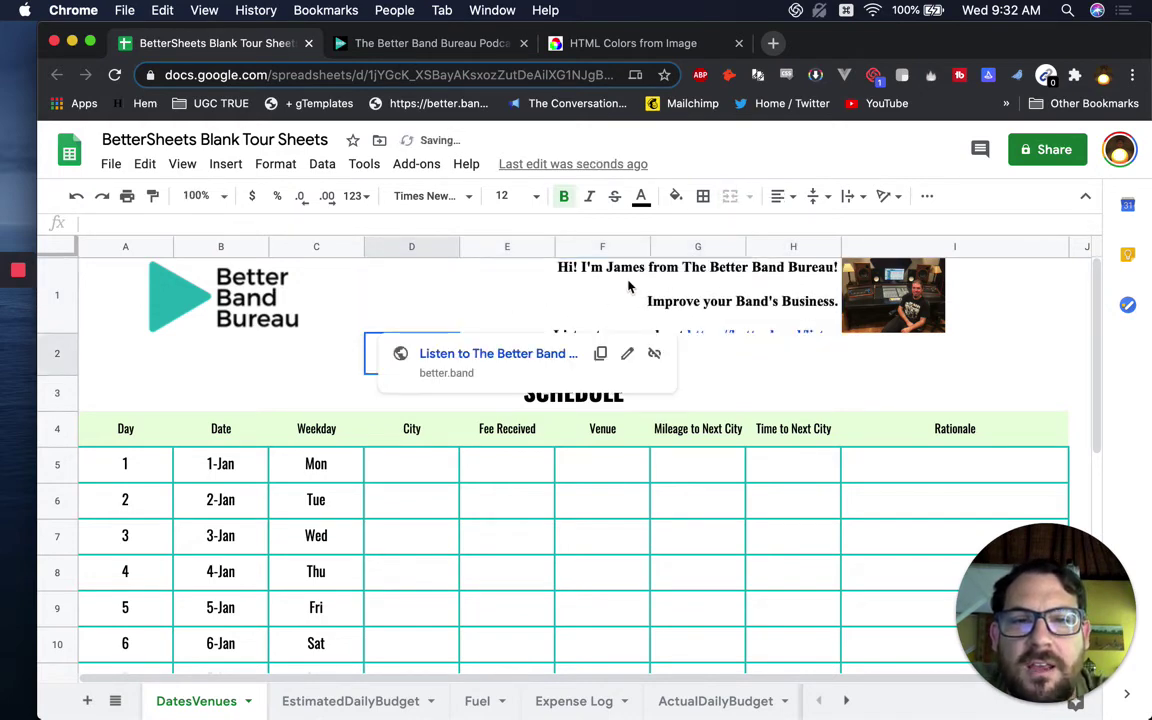
{"action": "key", "text": "Up"}
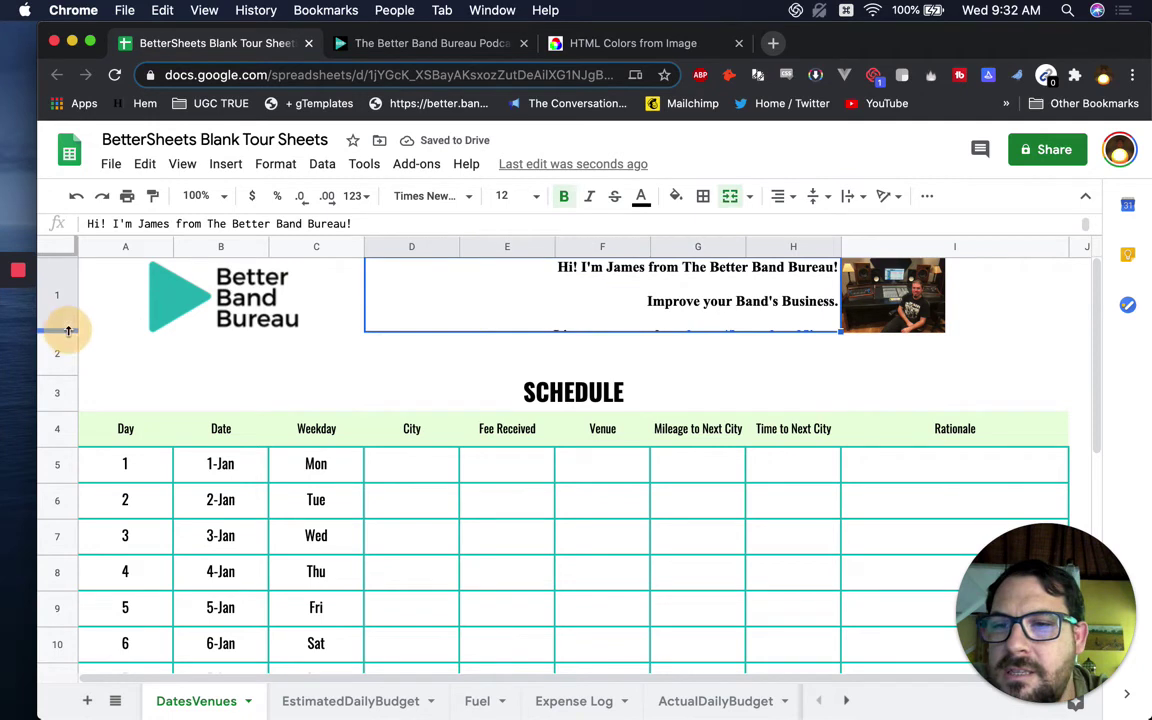
{"action": "left_click_drag", "start_coordinate": [68, 330], "coordinate": [69, 354]}
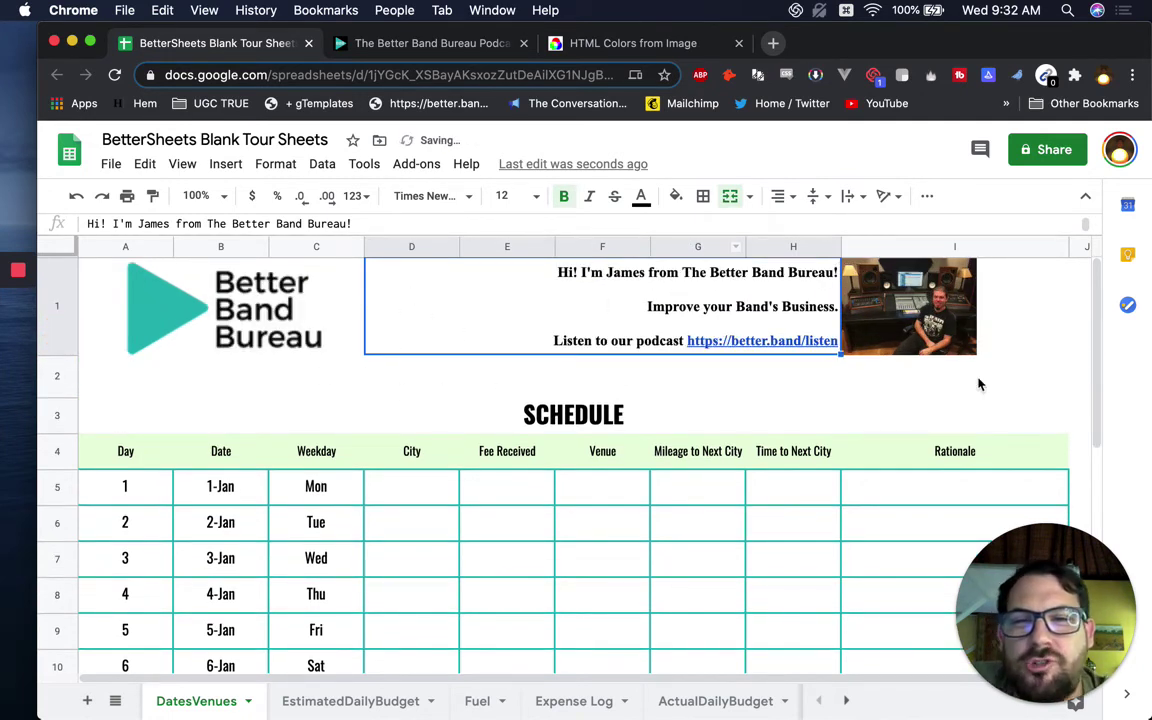
{"action": "left_click", "coordinate": [740, 296]}
{"action": "left_click", "coordinate": [453, 200]}
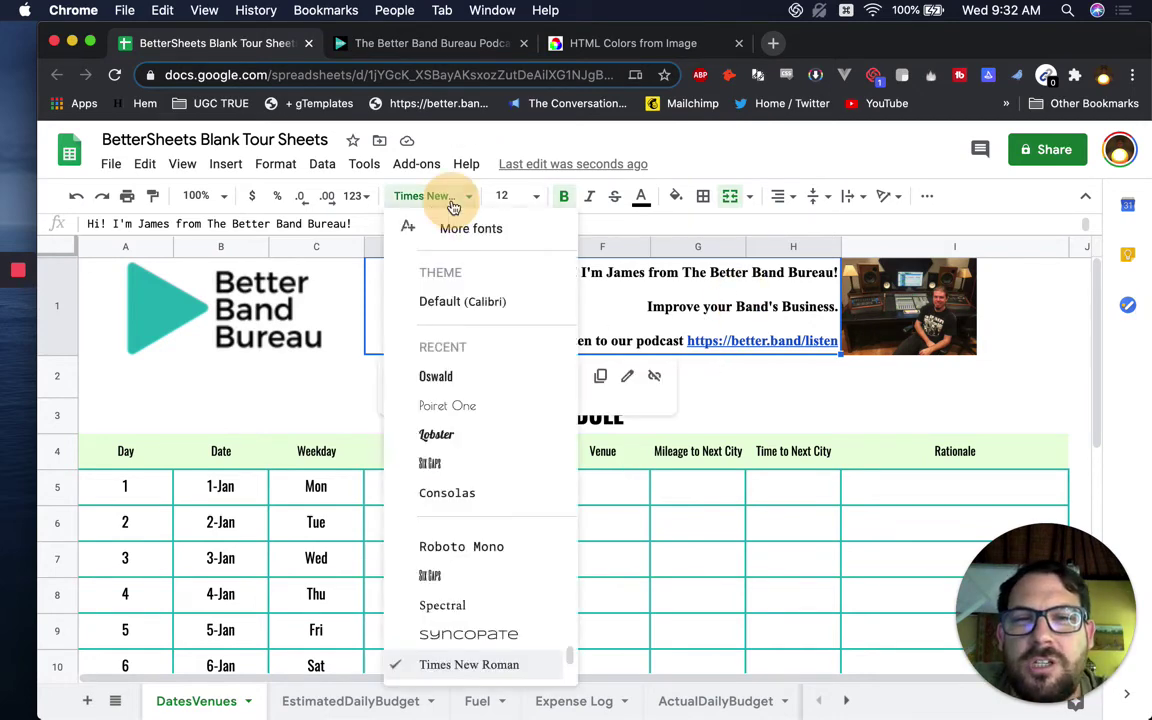
{"action": "left_click", "coordinate": [474, 380]}
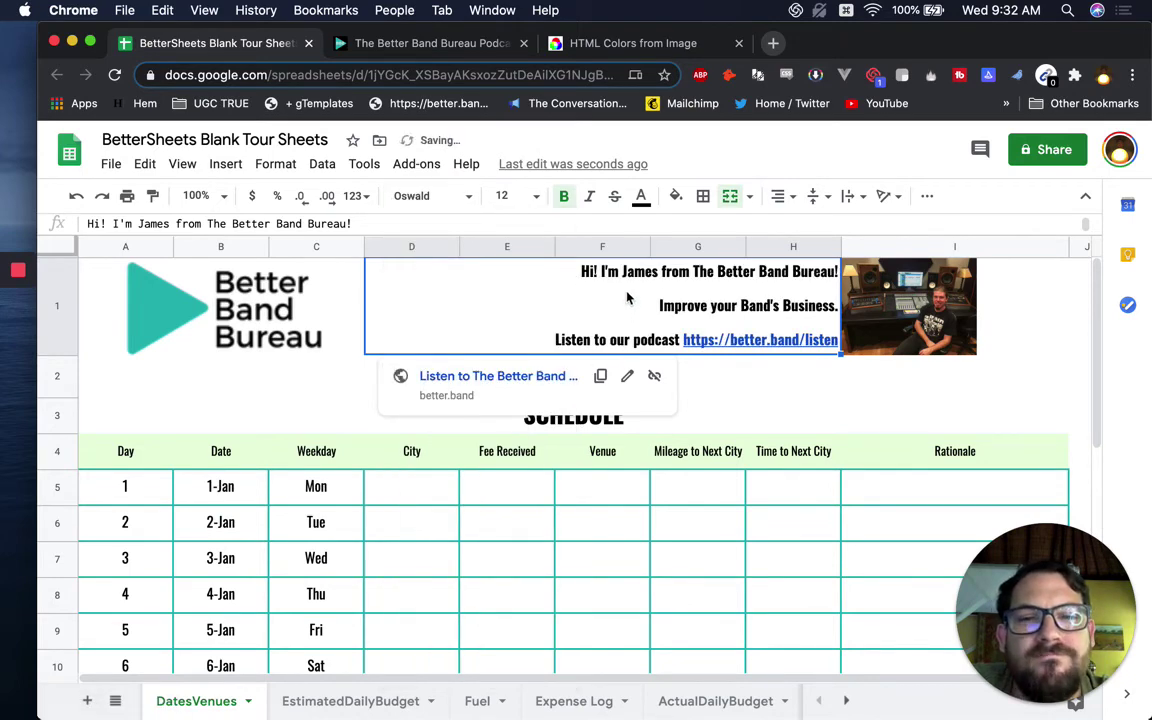
{"action": "left_click", "coordinate": [432, 196]}
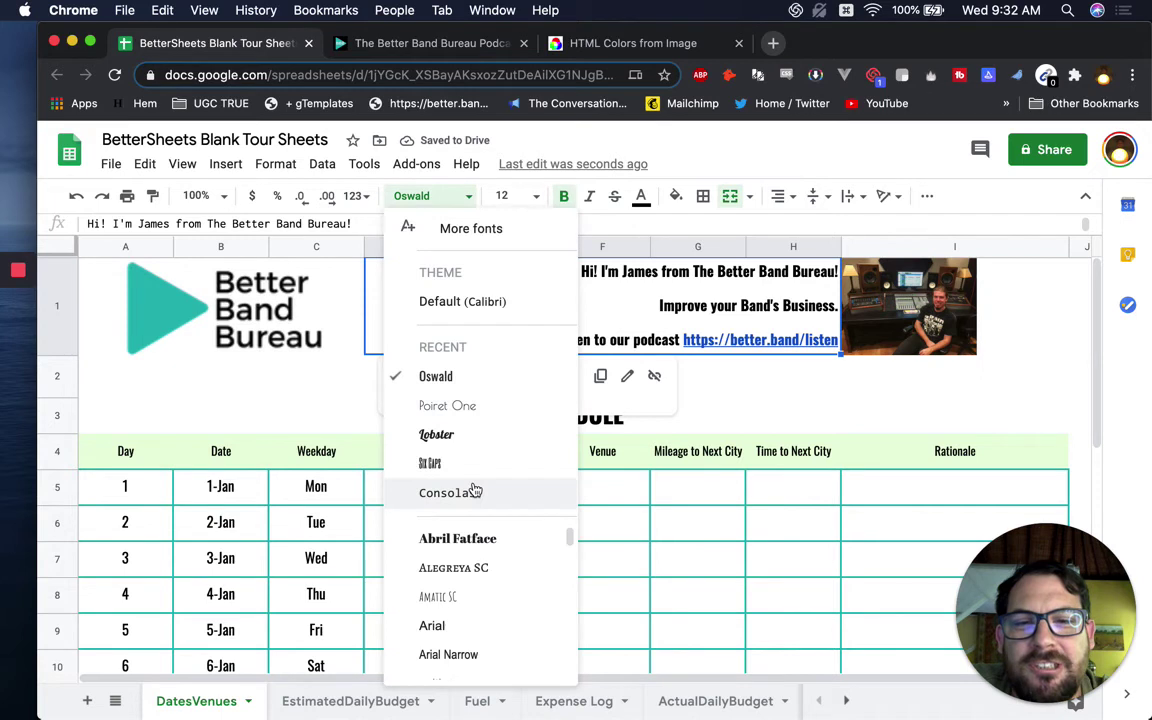
{"action": "scroll", "coordinate": [468, 589], "scroll_direction": "down", "scroll_amount": 8}
{"action": "scroll", "coordinate": [469, 590], "scroll_direction": "up", "scroll_amount": 4}
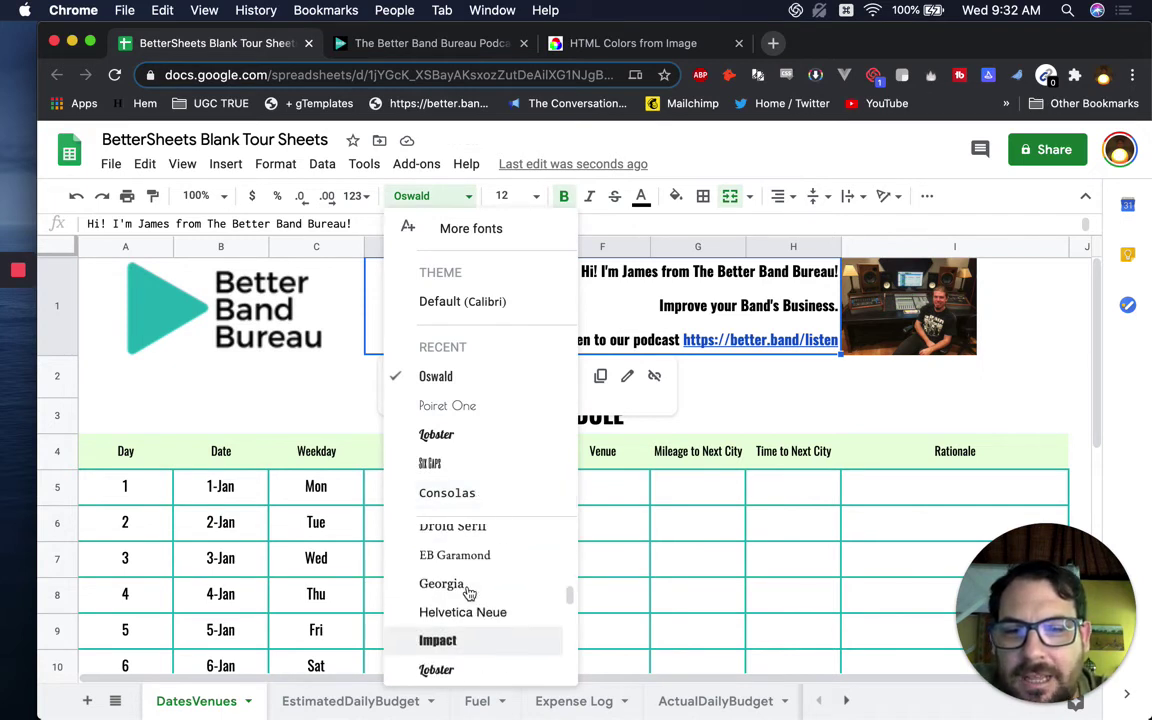
{"action": "scroll", "coordinate": [470, 585], "scroll_direction": "up", "scroll_amount": 3}
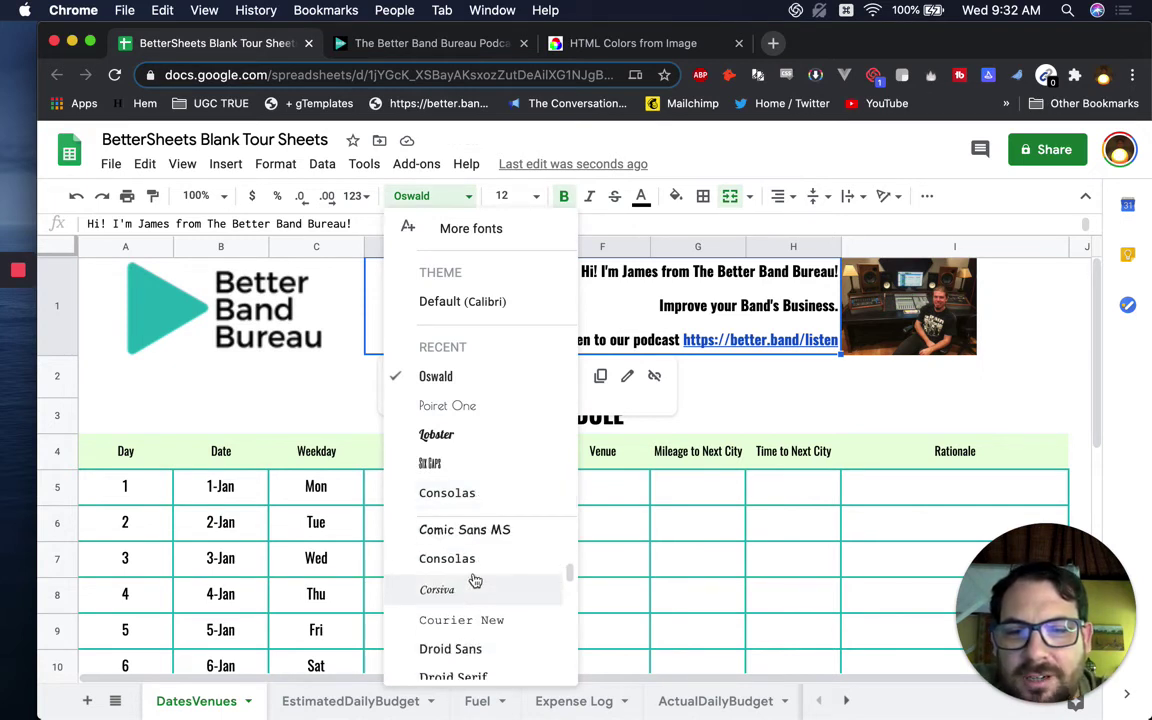
{"action": "left_click", "coordinate": [470, 577]}
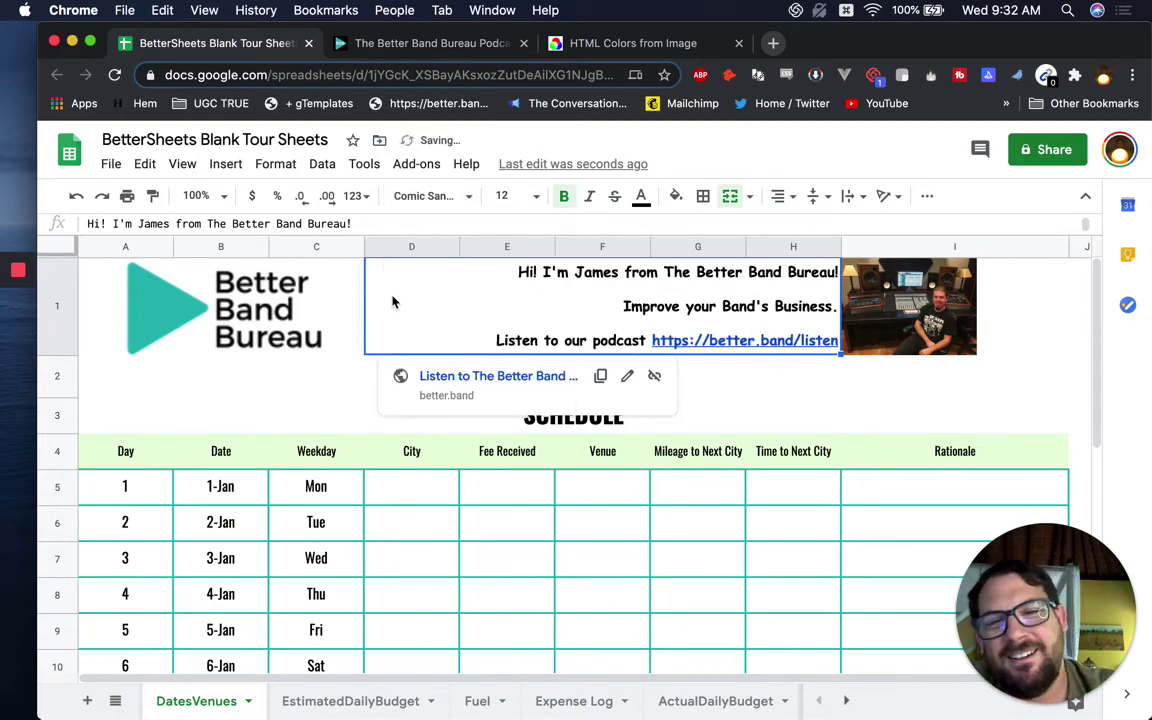
{"action": "left_click", "coordinate": [918, 297]}
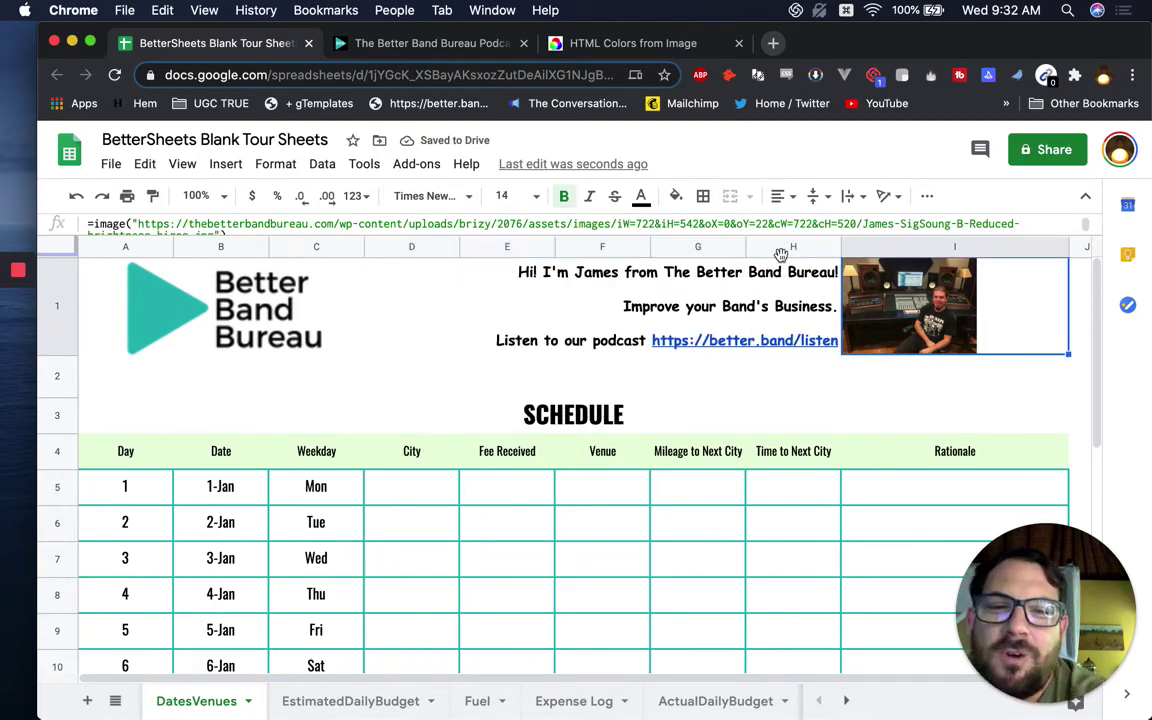
{"action": "left_click", "coordinate": [580, 300]}
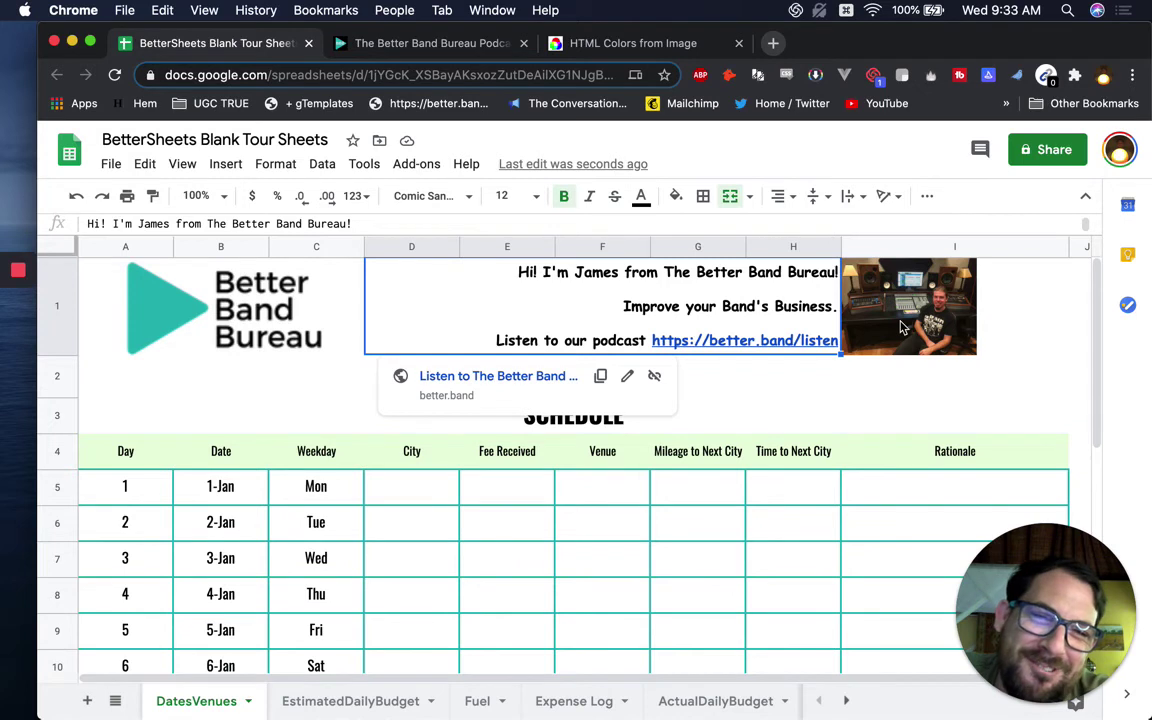
{"action": "left_click", "coordinate": [1021, 306]}
{"action": "mouse_move", "coordinate": [736, 290]}
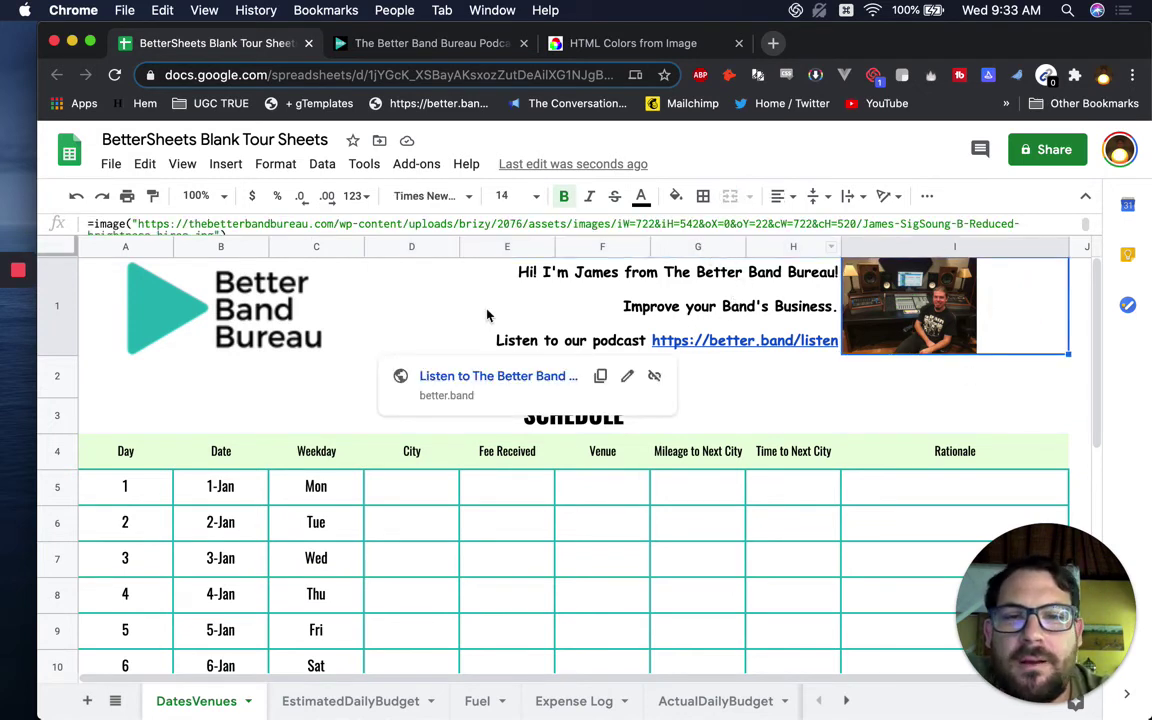
{"action": "left_click", "coordinate": [53, 299]}
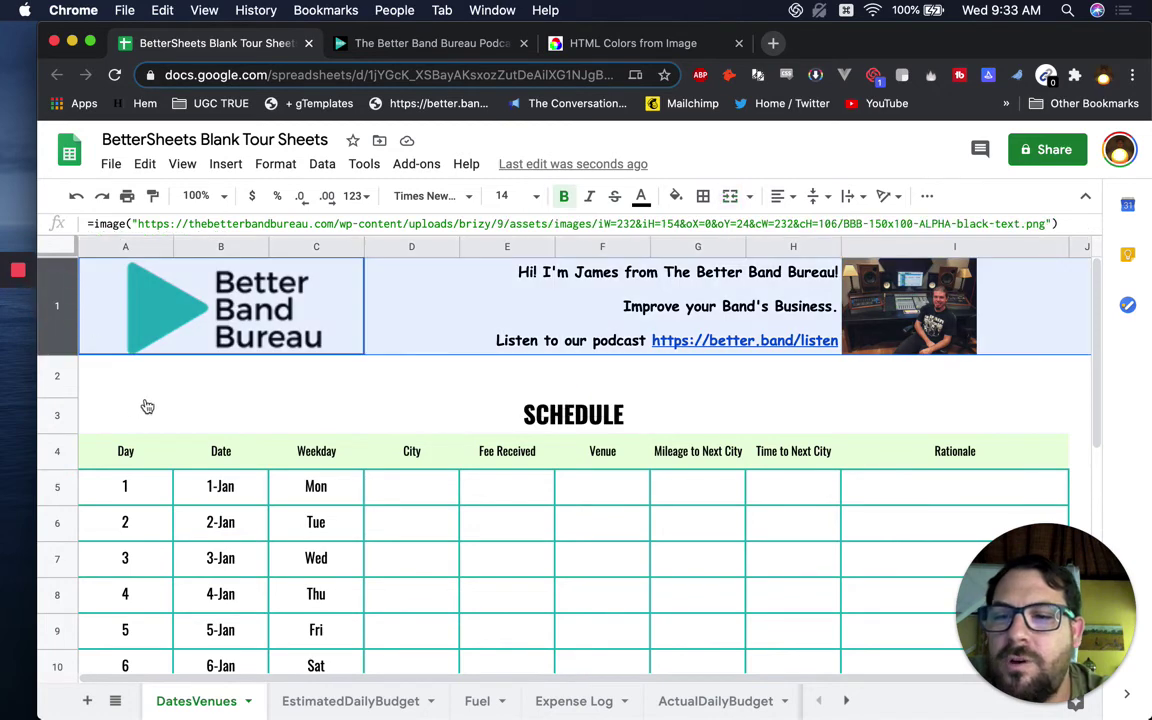
- Insert a thin blank row above the banner
{"action": "right_click", "coordinate": [55, 305]}
{"action": "left_click", "coordinate": [200, 324]}
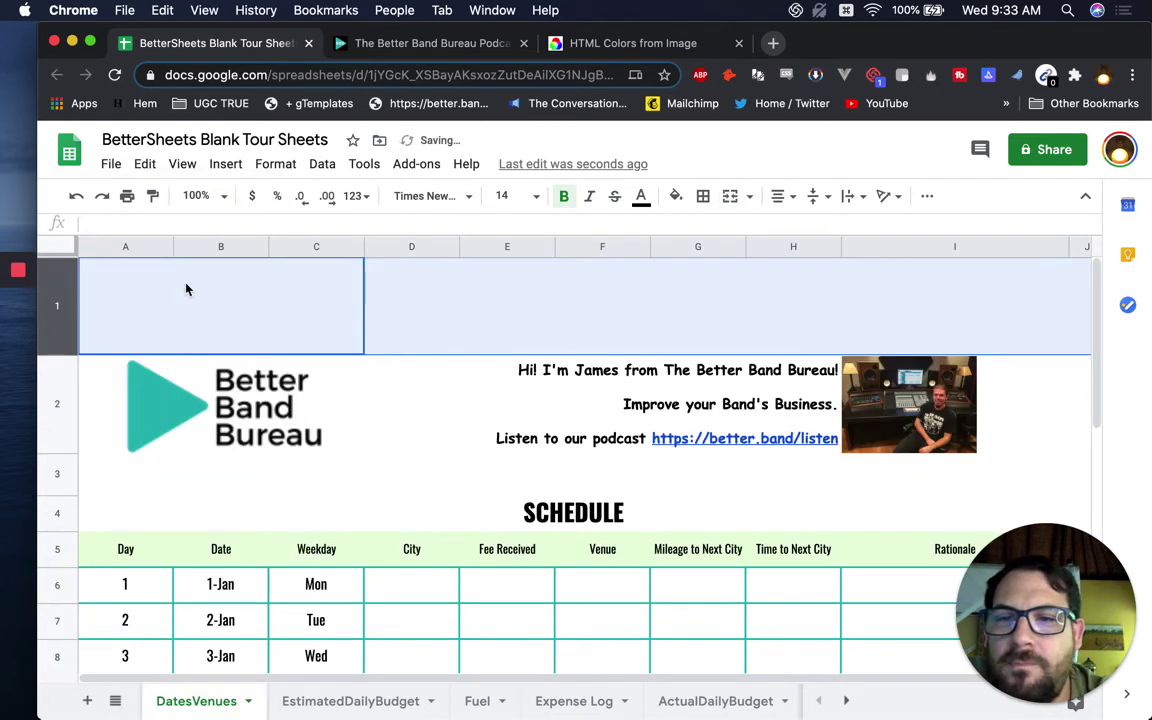
{"action": "left_click_drag", "start_coordinate": [58, 352], "coordinate": [57, 287]}
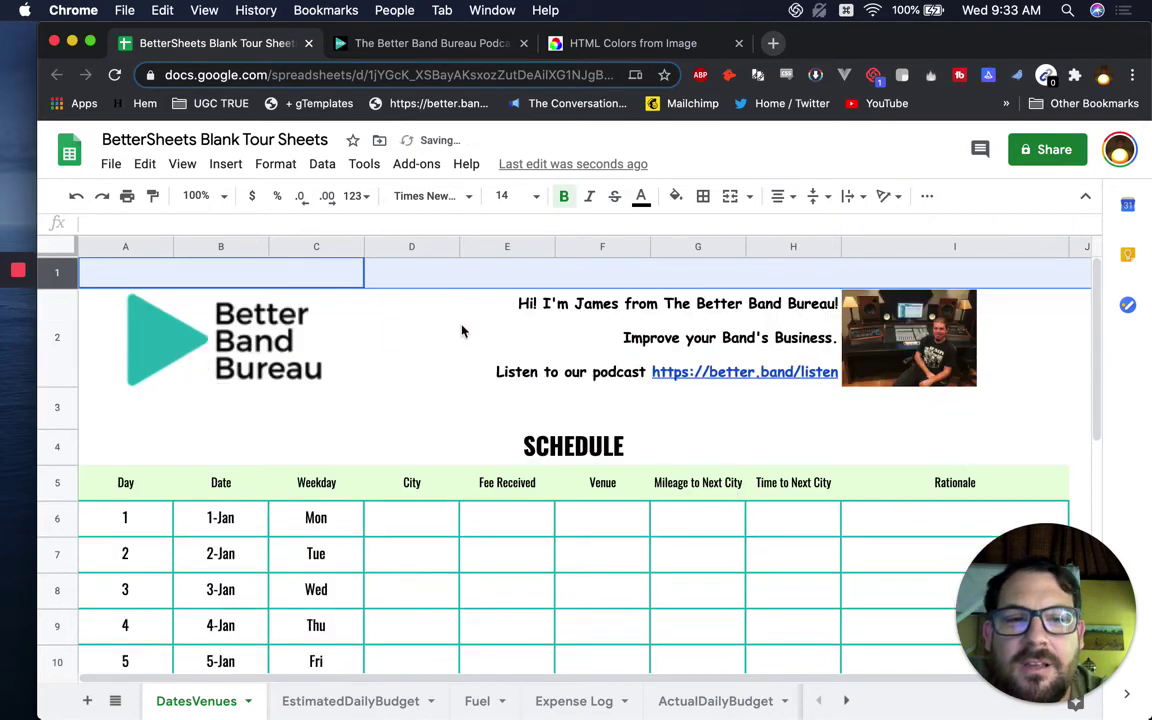
- Delete the slogan and podcast lines from the greeting, keeping only its first line
{"action": "left_click", "coordinate": [615, 335]}
{"action": "left_click_drag", "start_coordinate": [615, 335], "coordinate": [856, 391]}
{"action": "key", "text": "super+c"}
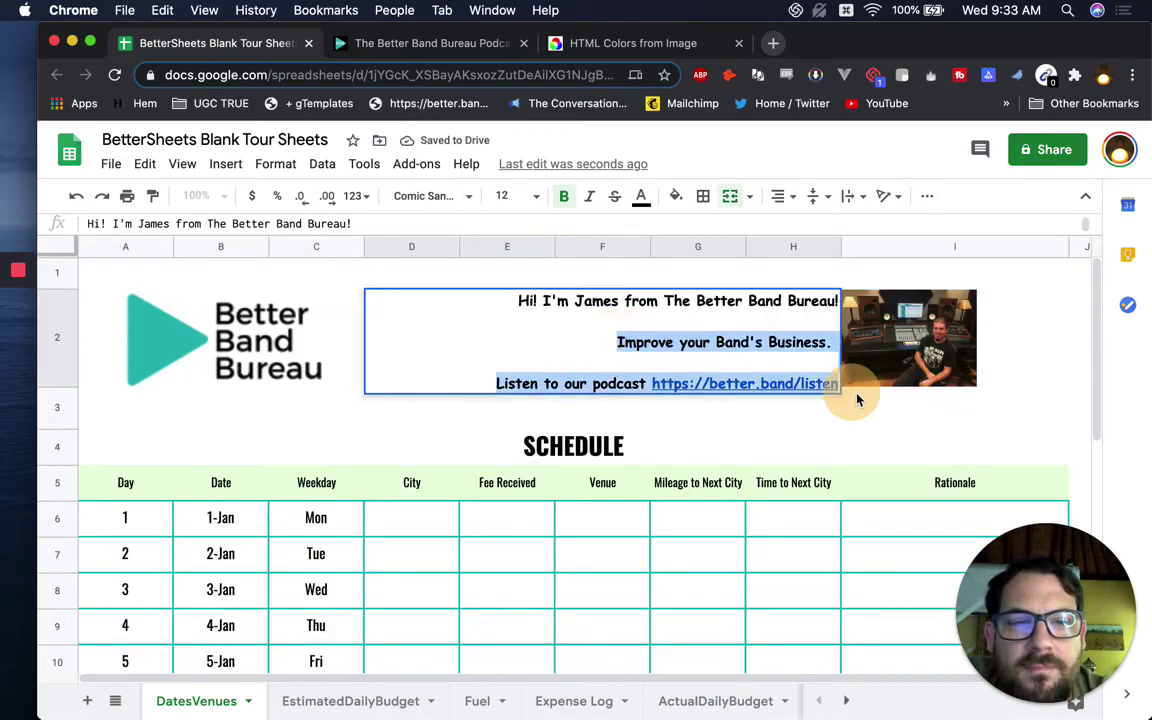
{"action": "key", "text": "BackSpace"}
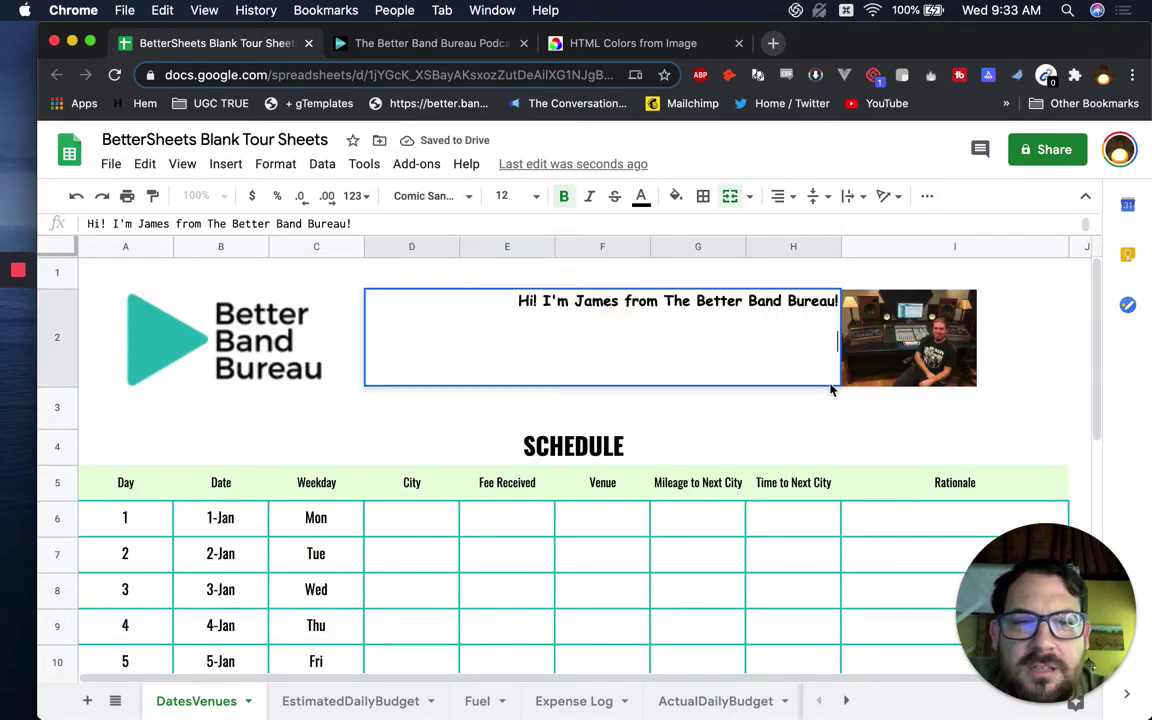
{"action": "left_click", "coordinate": [700, 272]}
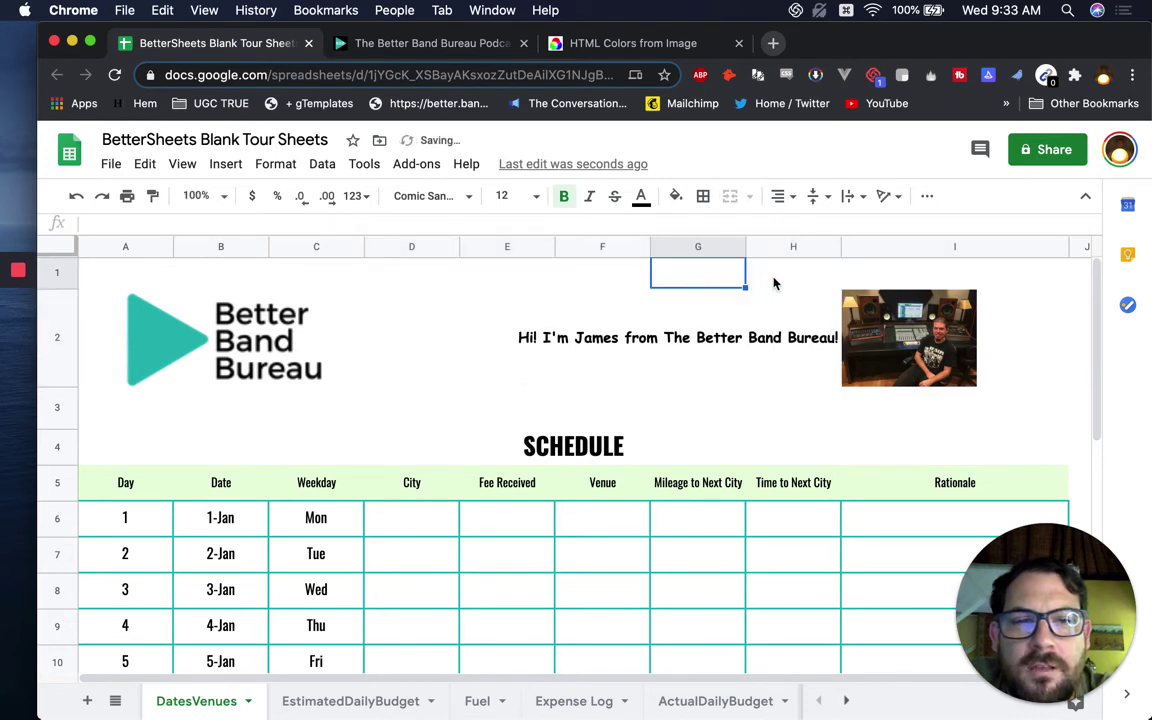
{"action": "left_click_drag", "start_coordinate": [411, 283], "coordinate": [810, 271]}
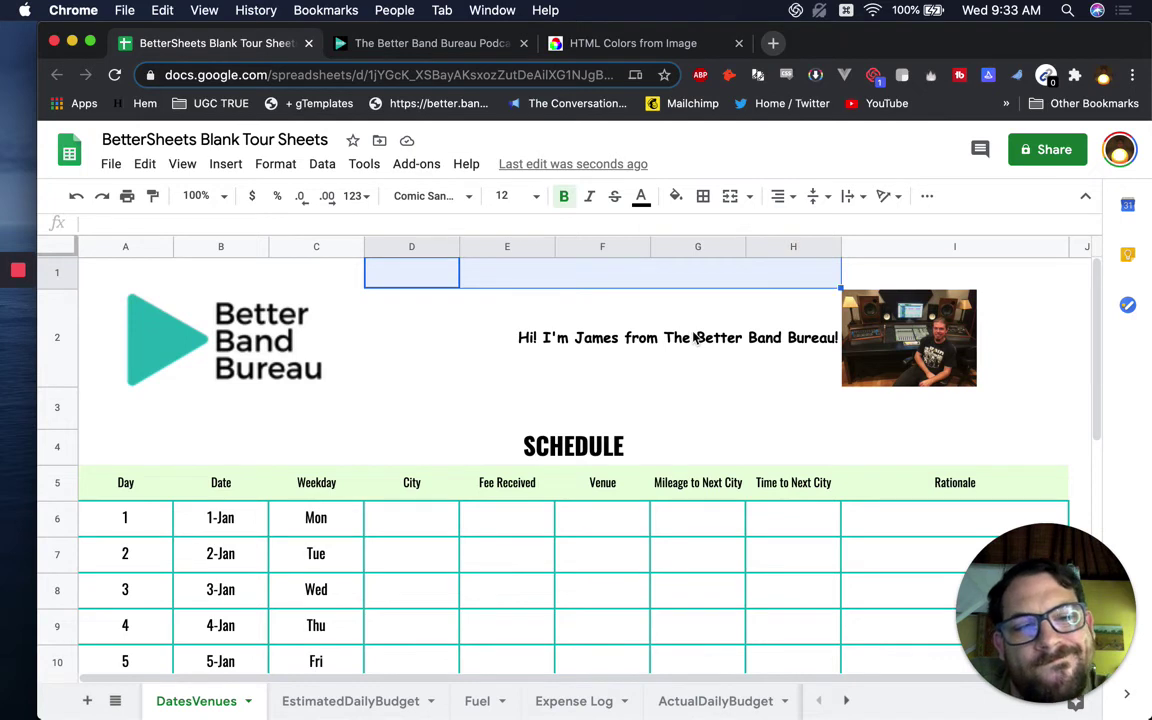
{"action": "left_click", "coordinate": [634, 410]}
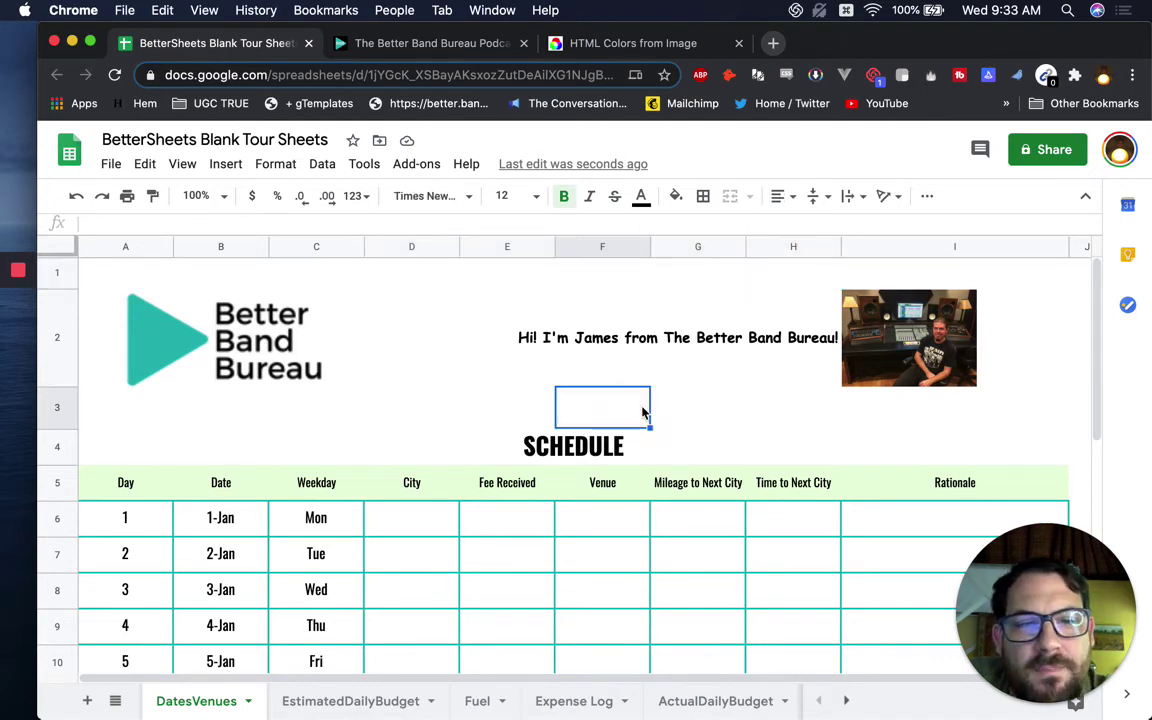
- Merge F3:I3 and paste the podcast text into it as one linked line
{"action": "left_click_drag", "start_coordinate": [643, 412], "coordinate": [952, 410]}
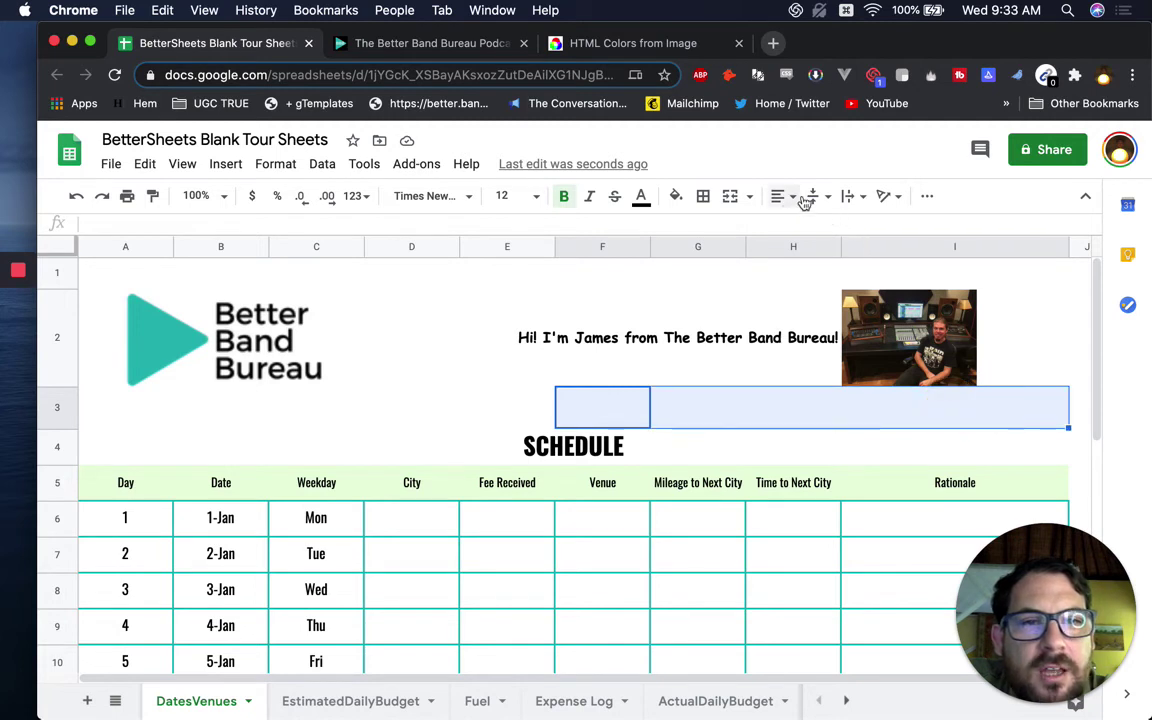
{"action": "left_click", "coordinate": [730, 197]}
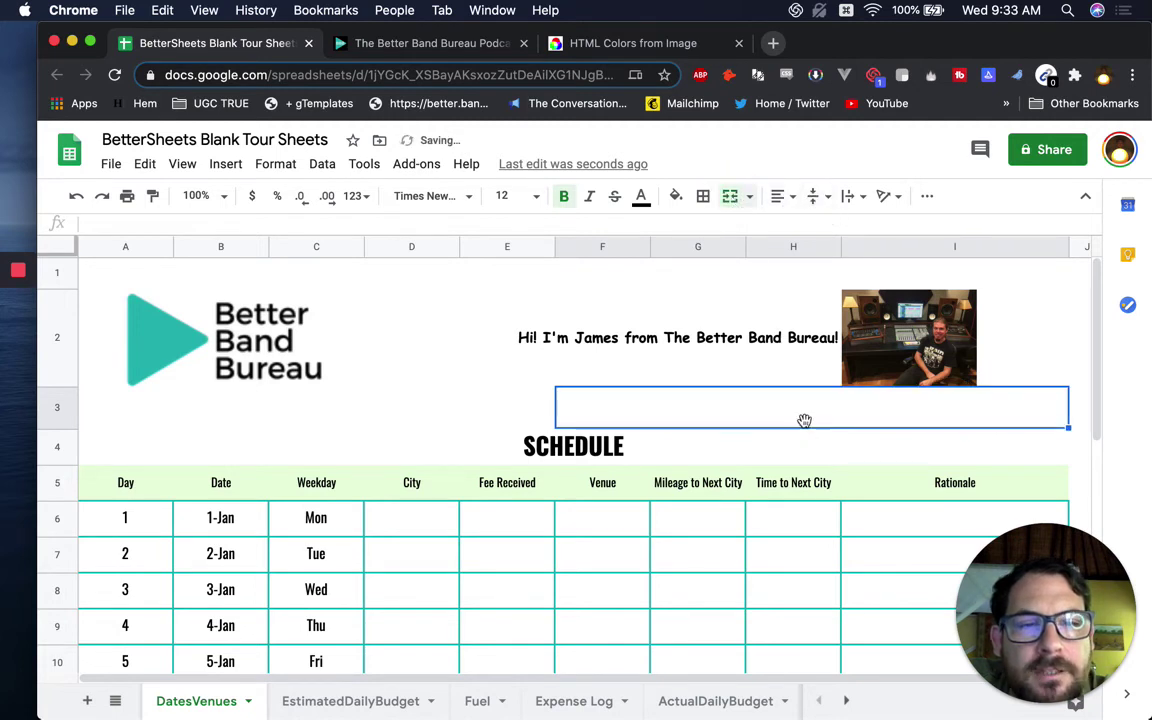
{"action": "key", "text": "super+v"}
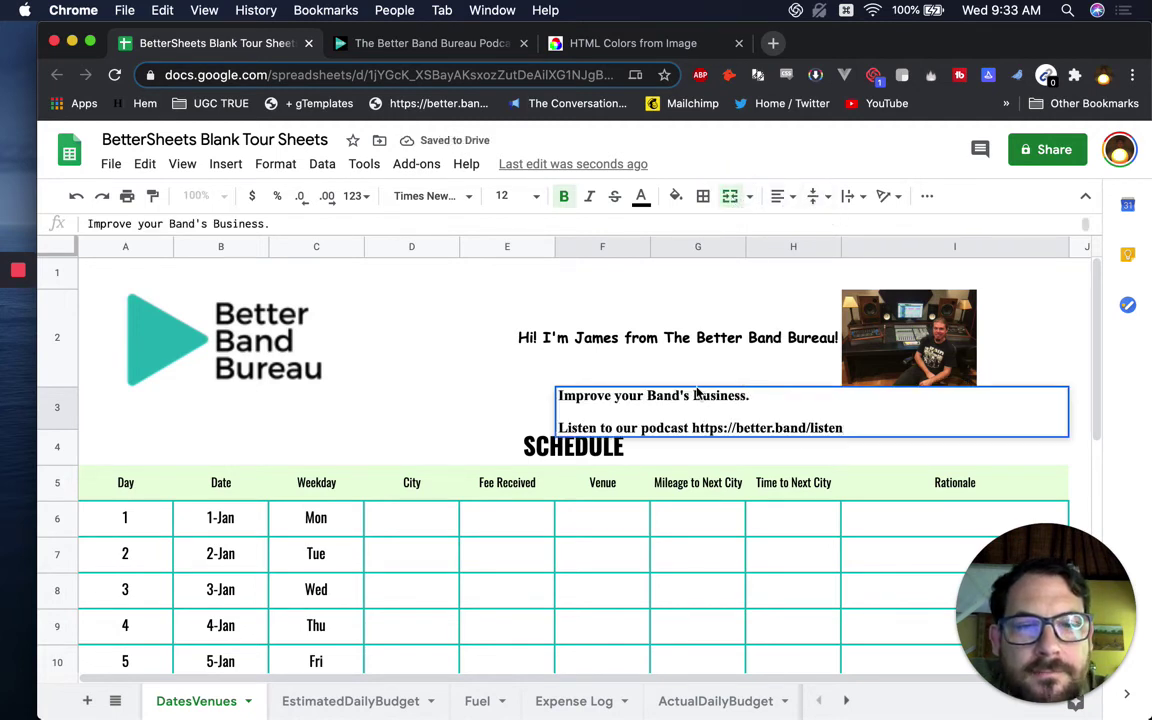
{"action": "key", "text": "super+z"}
{"action": "key", "text": "super+z"}
{"action": "key", "text": "super+z"}
{"action": "key", "text": "super+shift+z"}
{"action": "key", "text": "super+shift+z"}
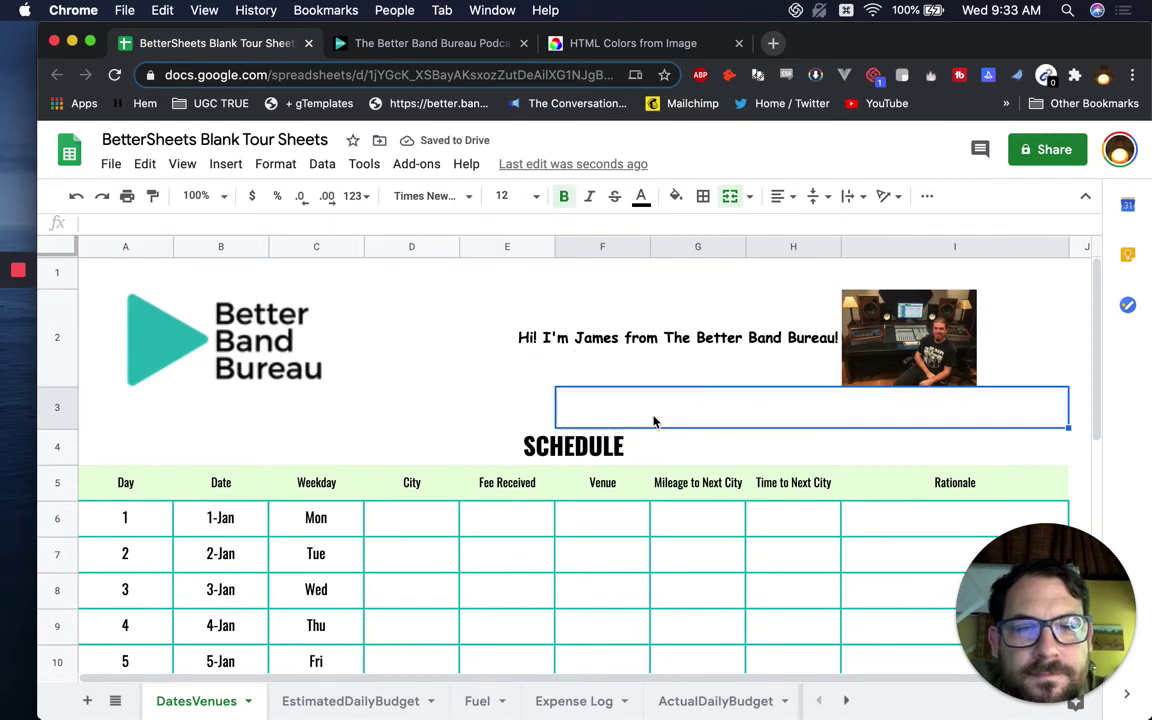
{"action": "key", "text": "super+z"}
{"action": "key", "text": "super+v"}
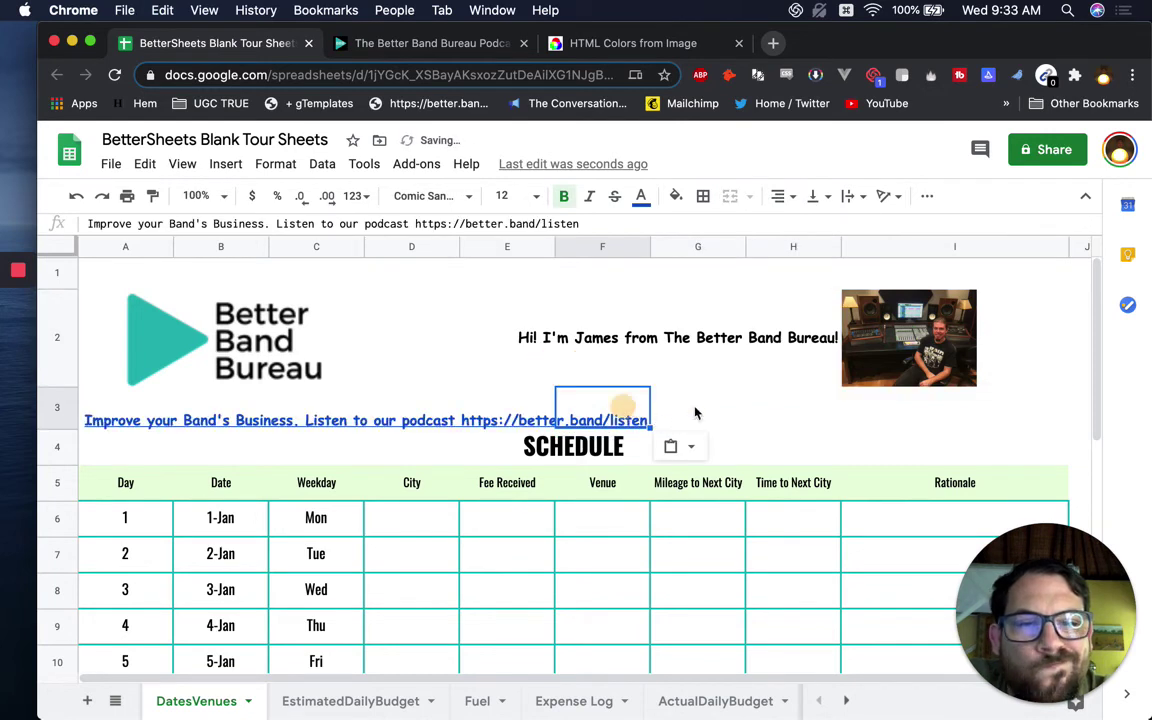
- Undo the row 3 merge and restore the full three-line greeting
{"action": "left_click", "coordinate": [964, 406], "text": "shift"}
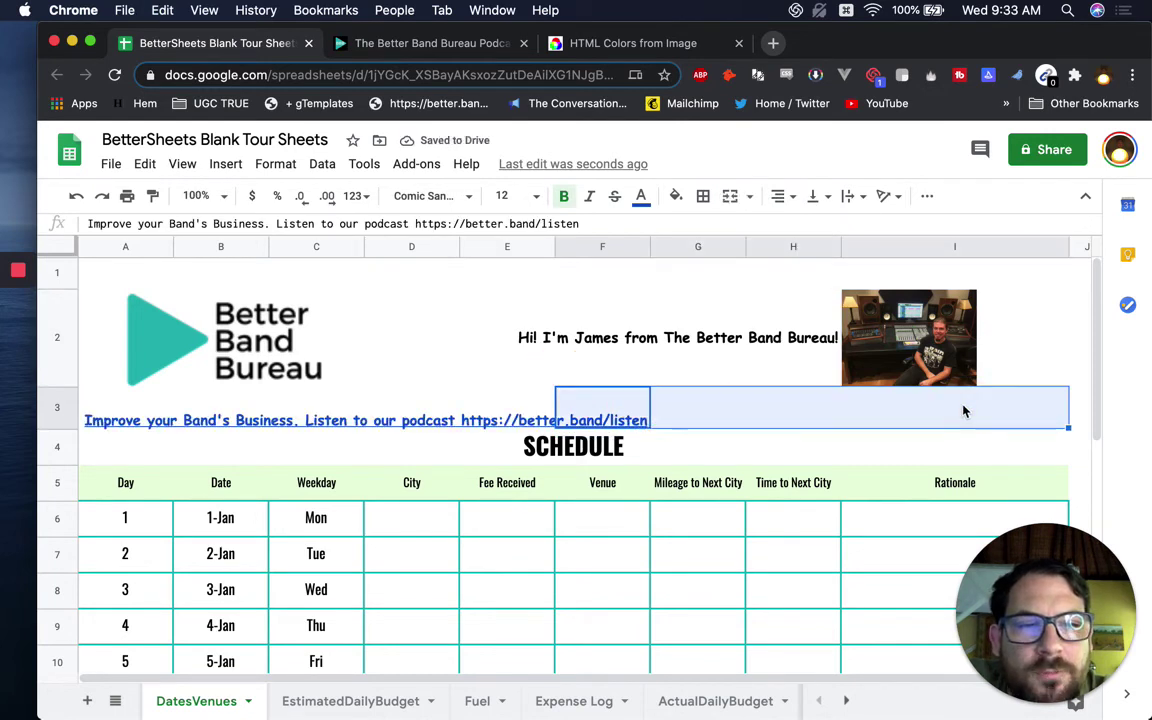
{"action": "left_click", "coordinate": [730, 196]}
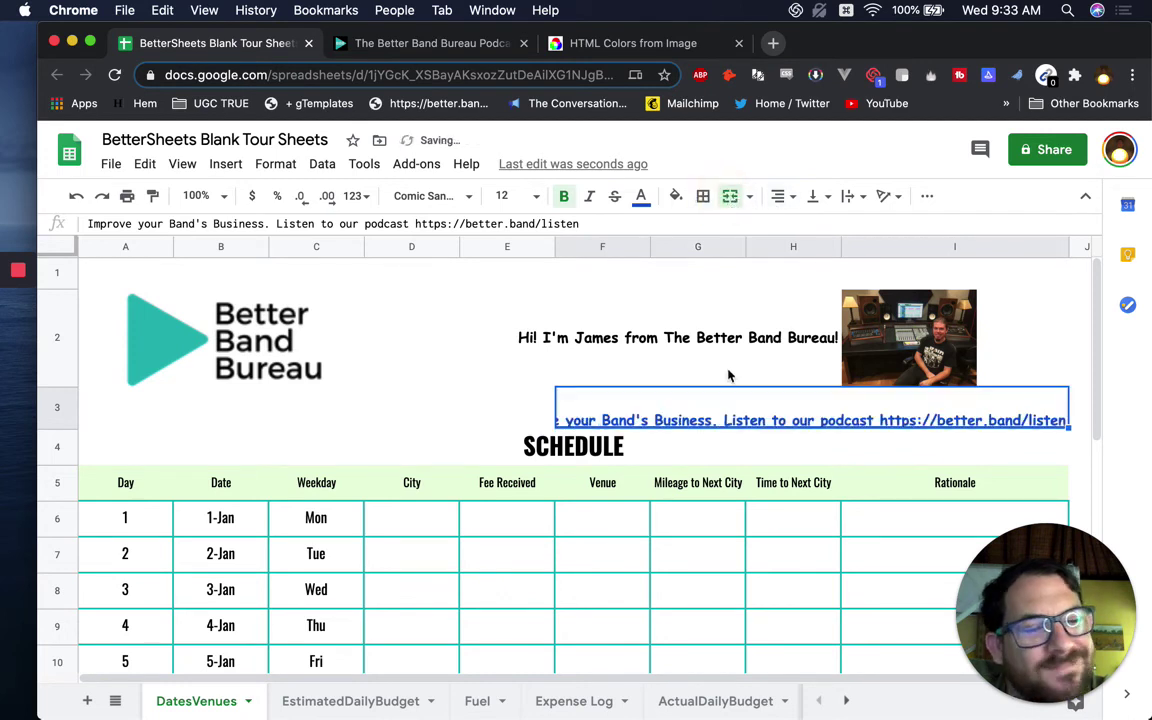
{"action": "left_click", "coordinate": [677, 352]}
{"action": "key", "text": "super+z"}
{"action": "key", "text": "super+z"}
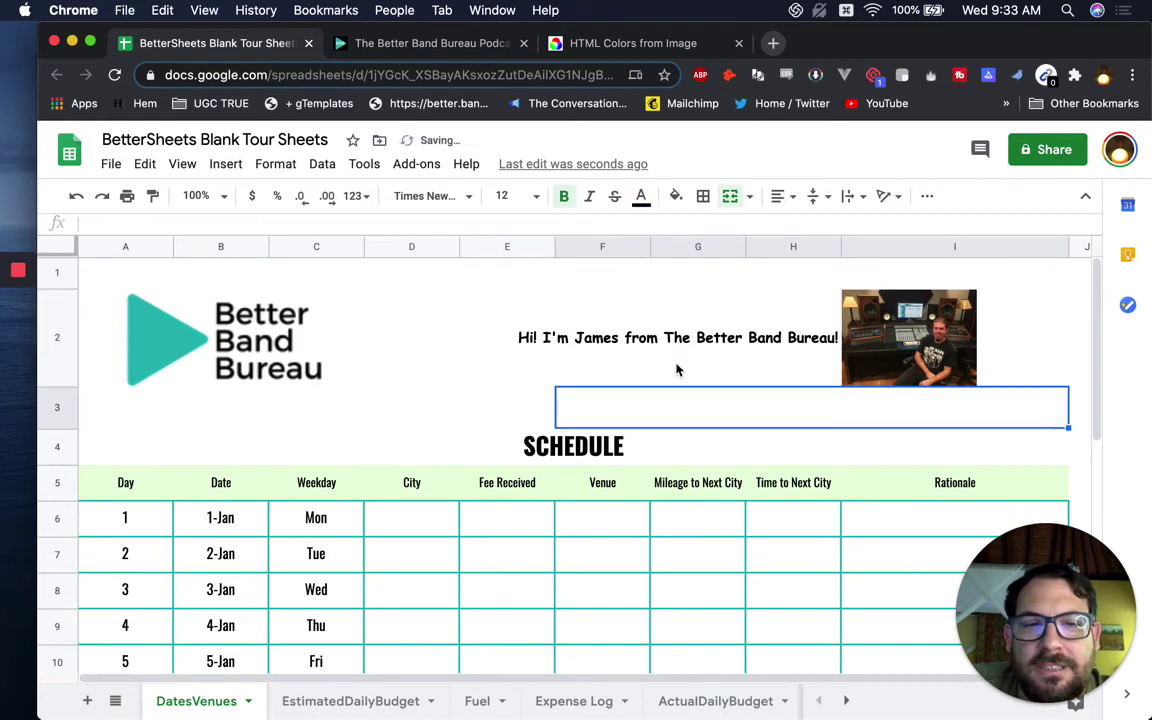
{"action": "key", "text": "super+z"}
{"action": "key", "text": "super+z"}
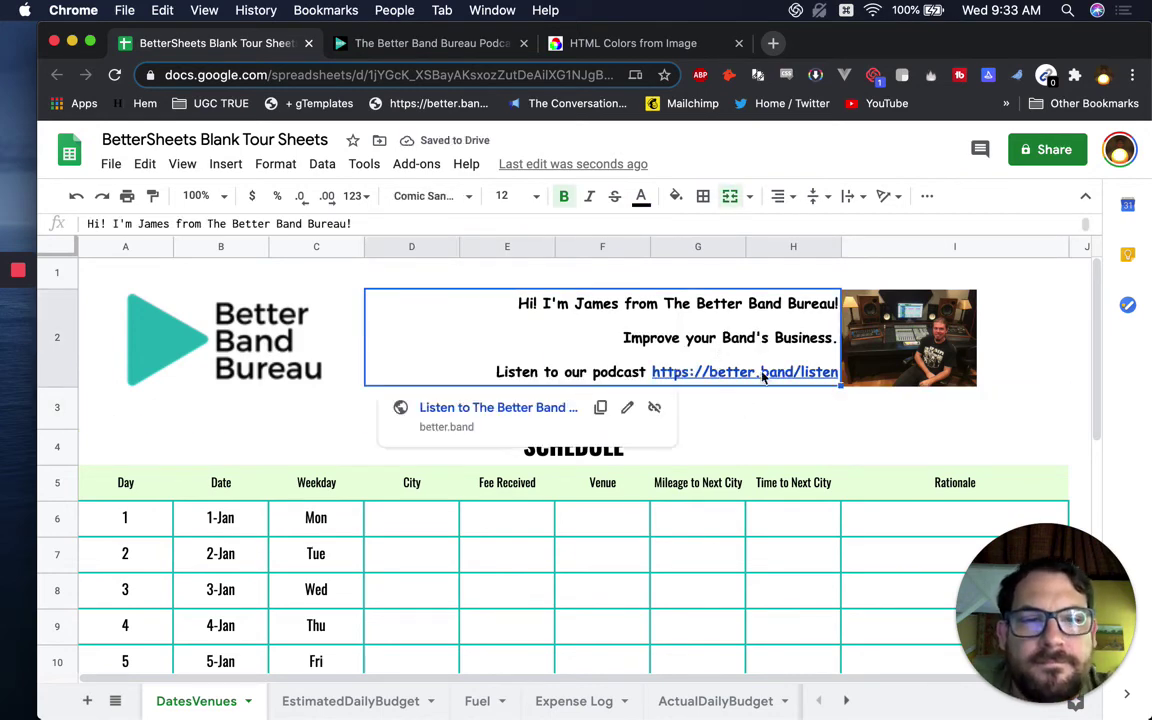
- Remove the greeting's opening words, end it with ', Here!', and join the slogan and podcast lines with a comma
{"action": "double_click", "coordinate": [593, 303]}
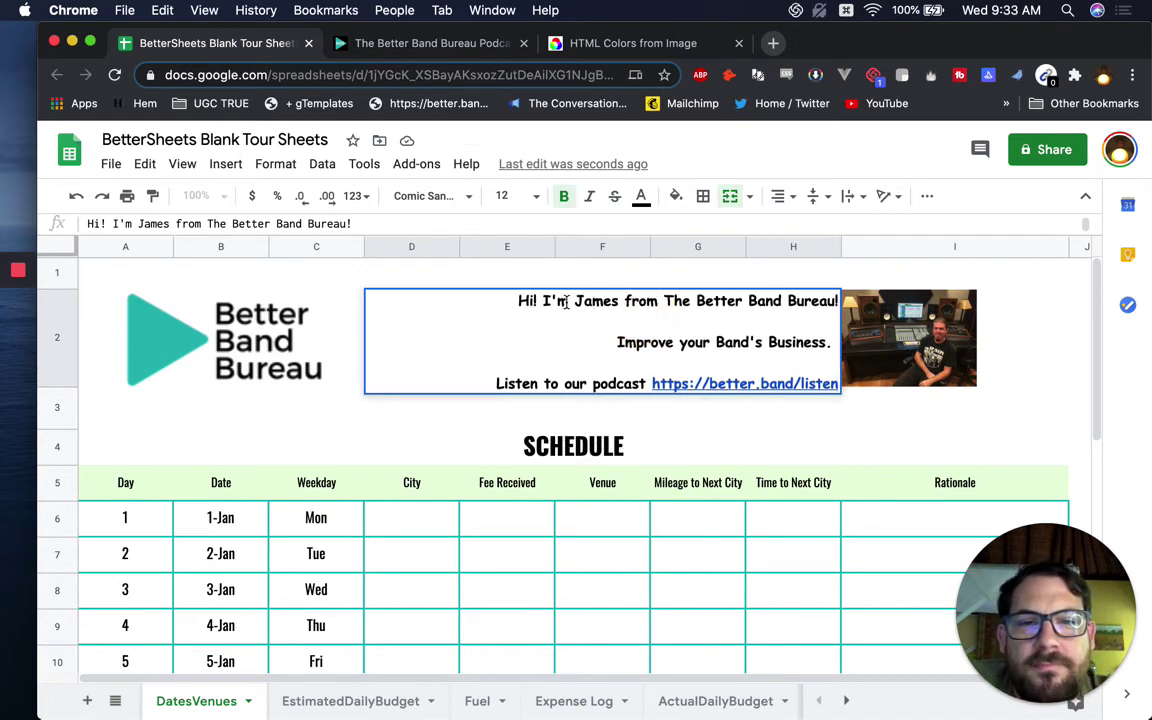
{"action": "left_click_drag", "start_coordinate": [575, 301], "coordinate": [481, 298]}
{"action": "key", "text": "BackSpace"}
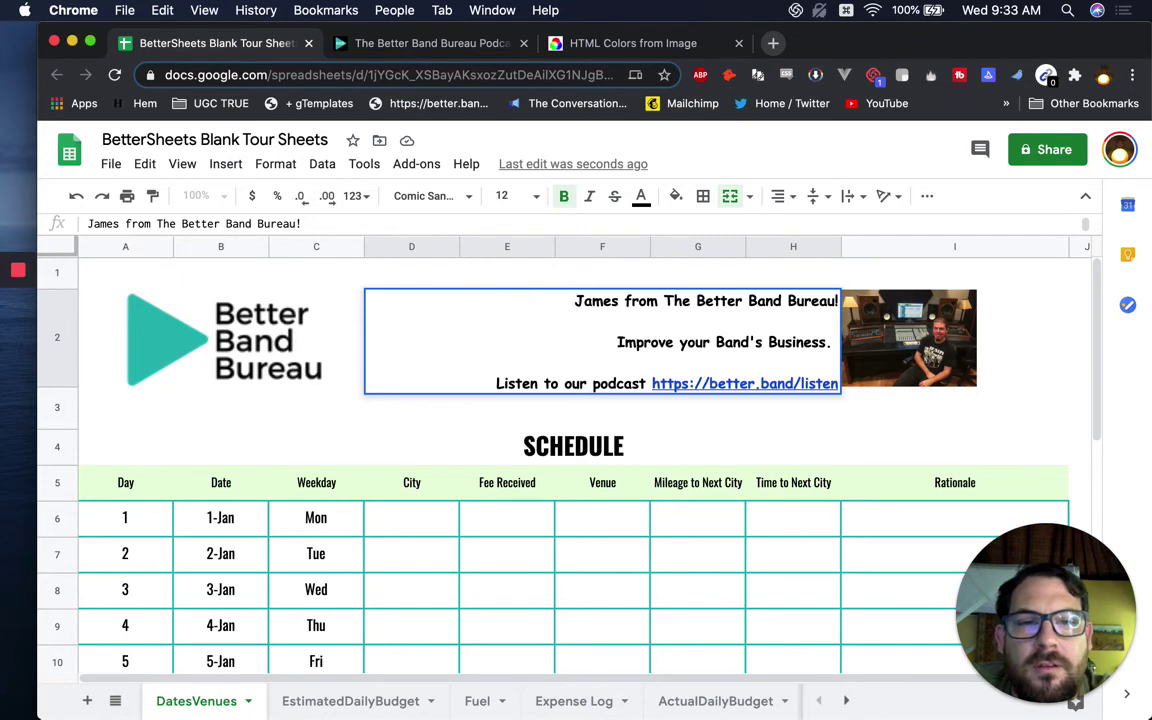
{"action": "key", "text": "BackSpace"}
{"action": "type", "text": ", Here!"}
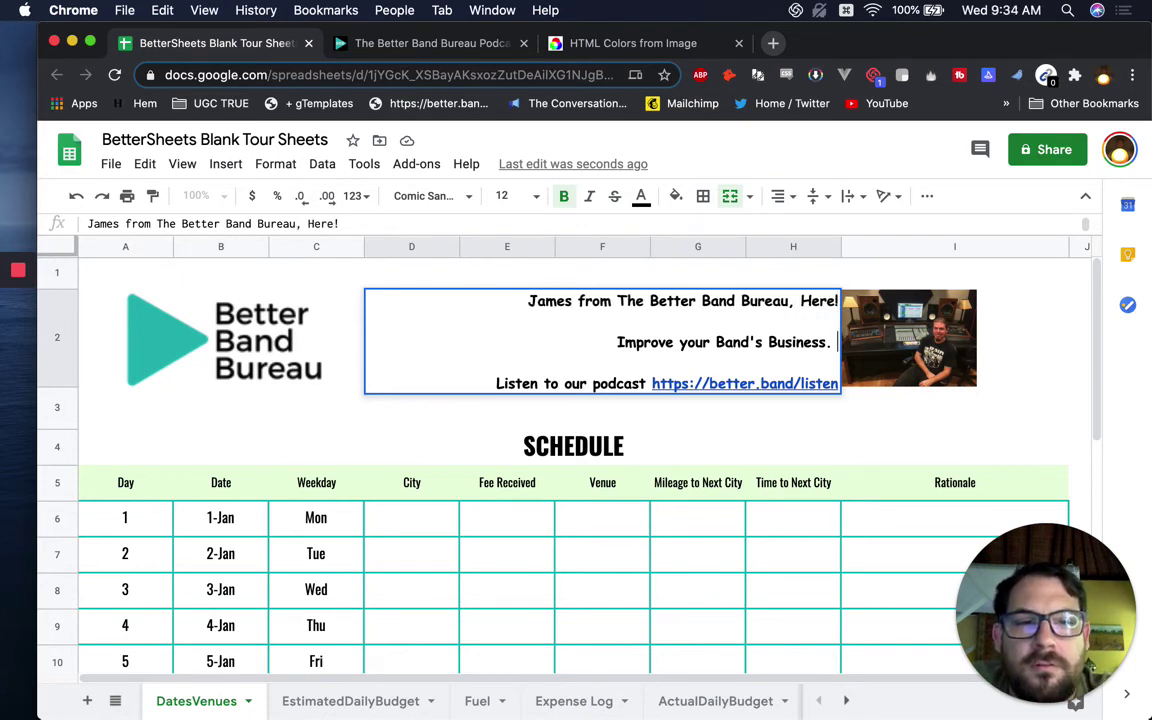
{"action": "key", "text": "BackSpace"}
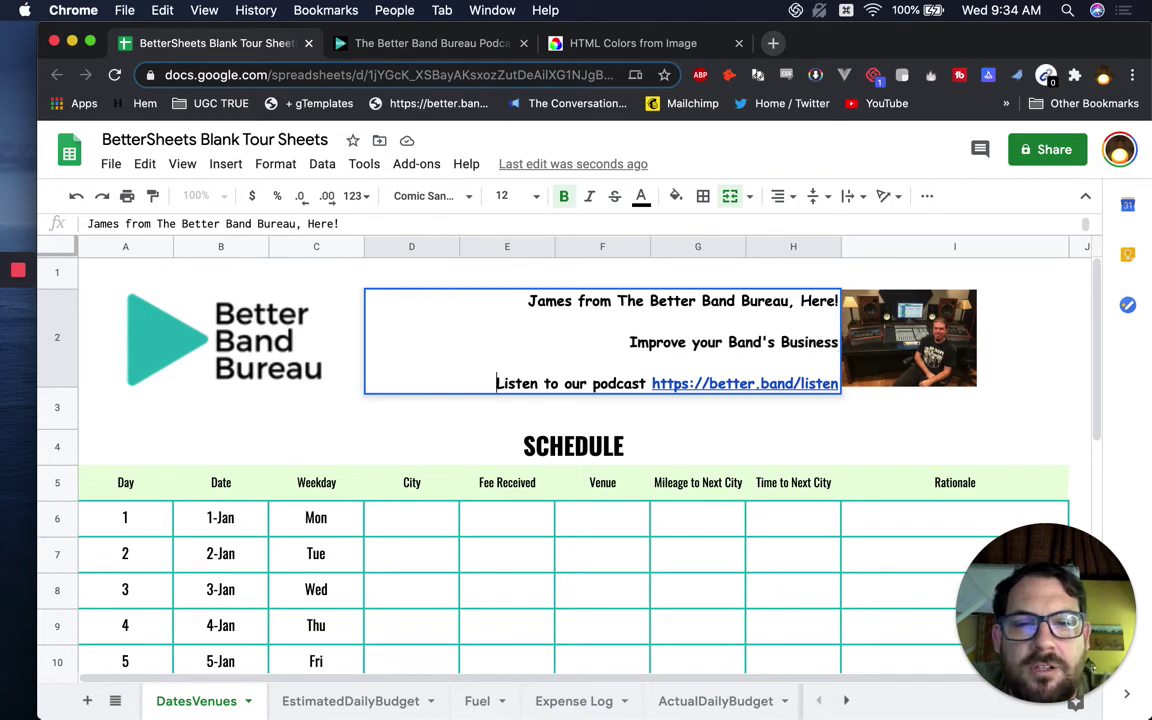
{"action": "key", "text": "BackSpace"}
{"action": "key", "text": "BackSpace"}
{"action": "type", "text": ","}
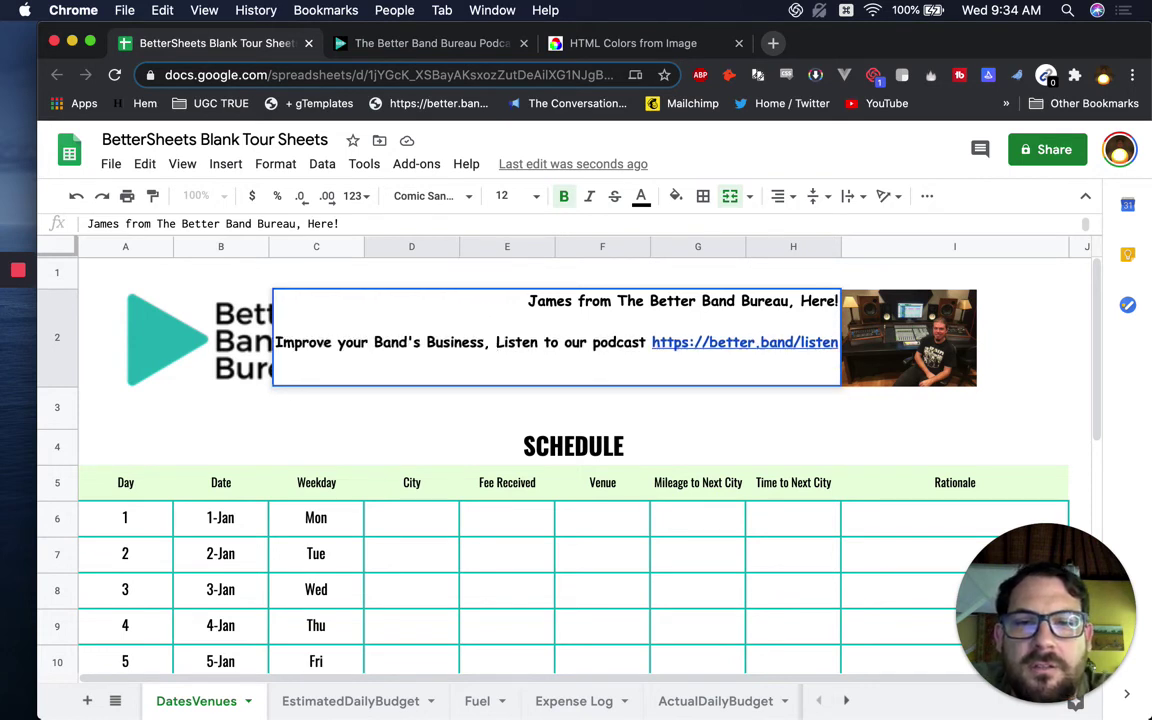
{"action": "key", "text": "Return"}
- Set the greeting cell's font size to 10
{"action": "left_click", "coordinate": [532, 327]}
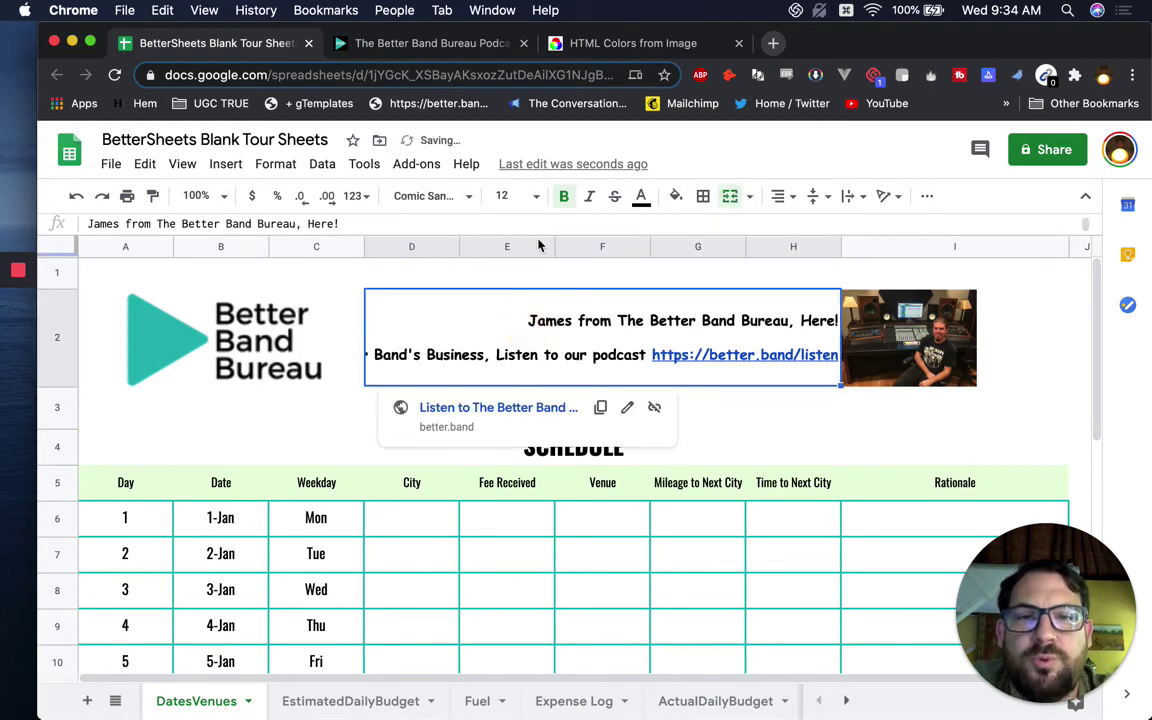
{"action": "left_click", "coordinate": [508, 195]}
{"action": "type", "text": "10"}
{"action": "key", "text": "Return"}
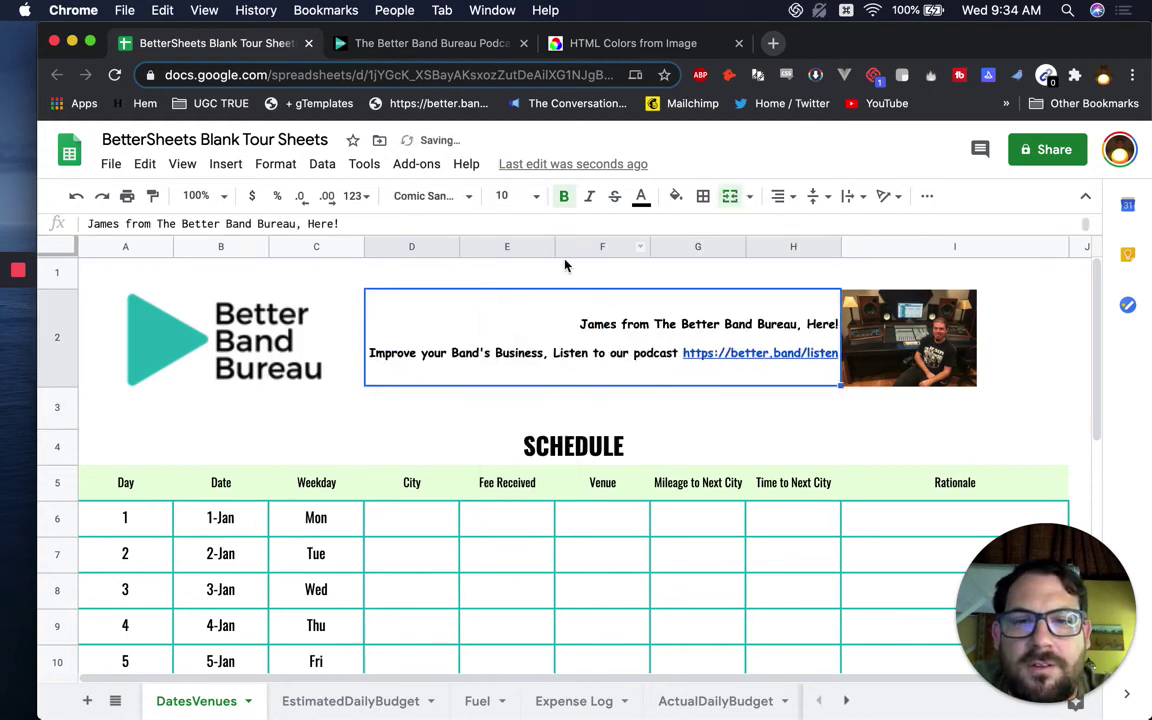
{"action": "left_click", "coordinate": [377, 400]}
{"action": "left_click", "coordinate": [460, 330]}
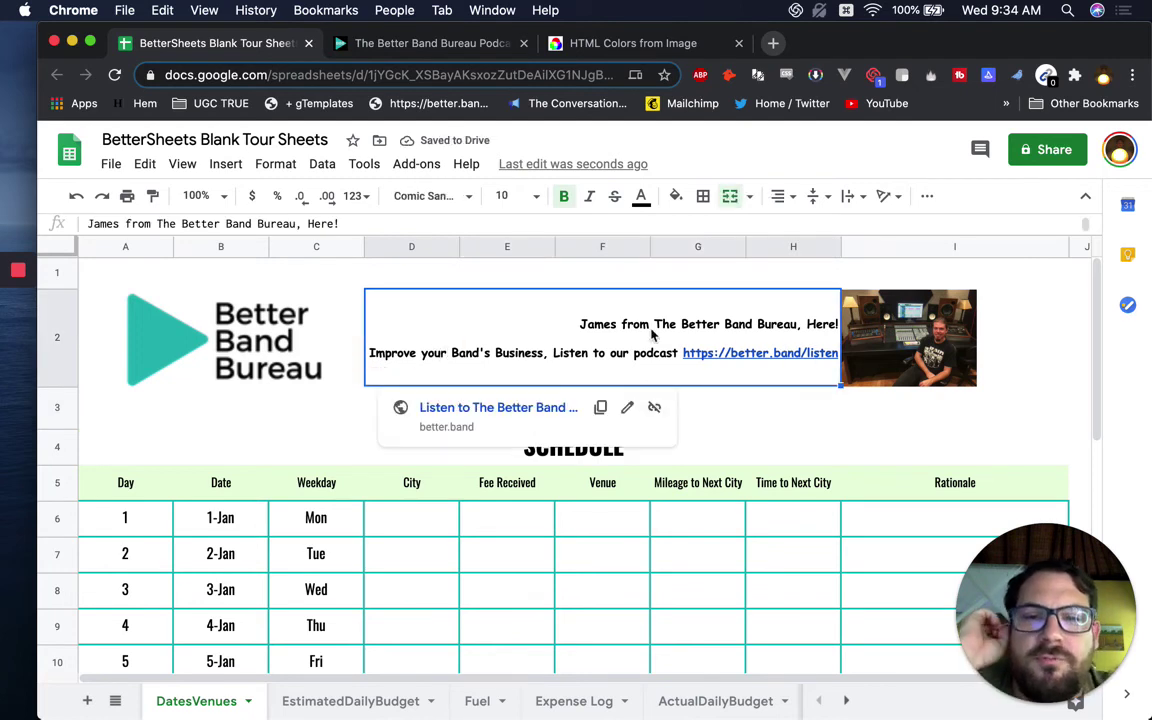
{"action": "left_click", "coordinate": [188, 314]}
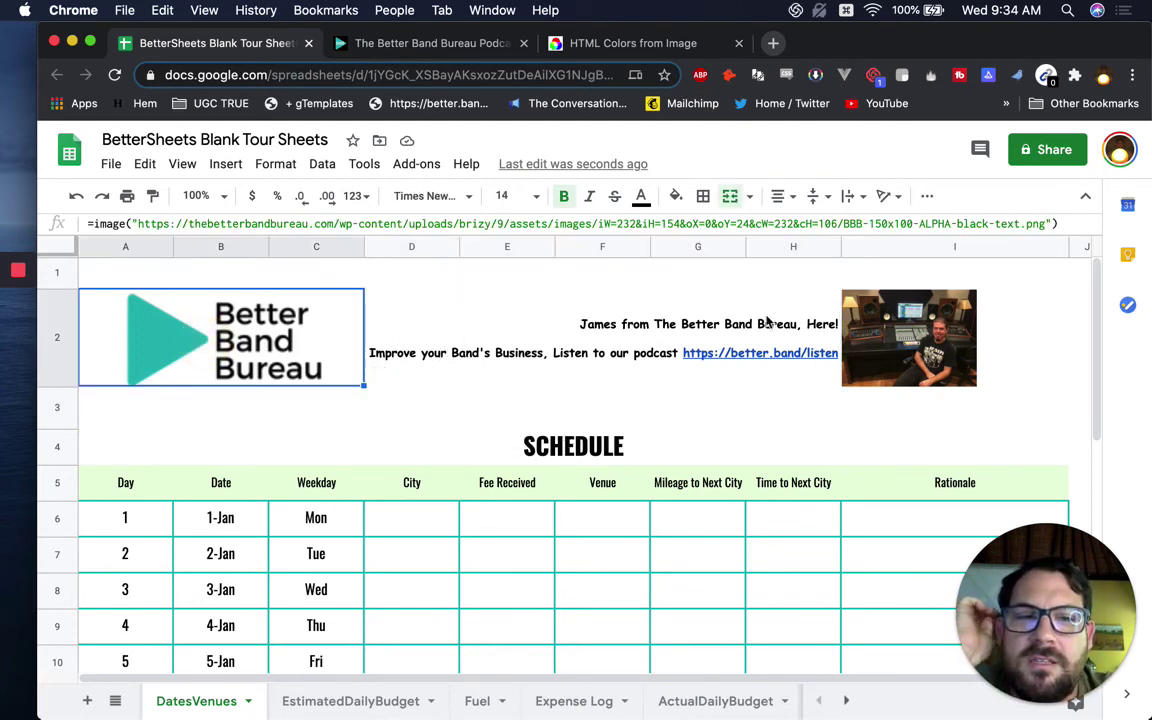
- Drag row 2's border up so the logo and podcast photo shrink to a compact size
{"action": "left_click", "coordinate": [876, 343]}
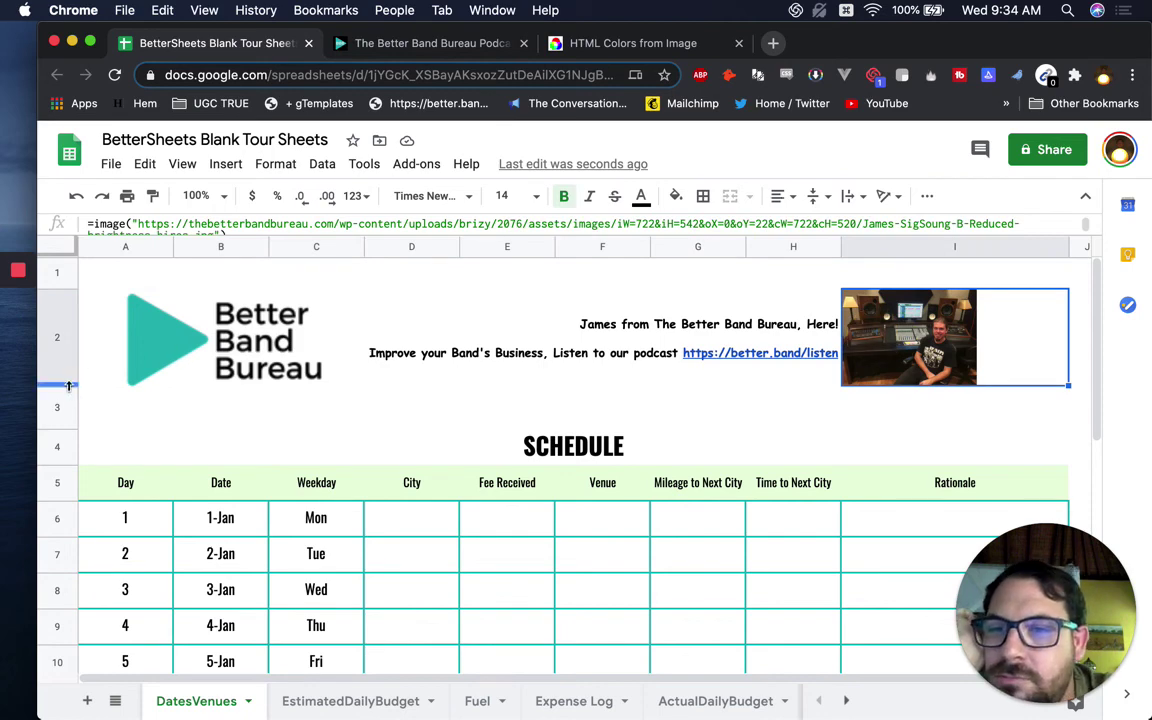
{"action": "left_click_drag", "start_coordinate": [69, 386], "coordinate": [70, 393]}
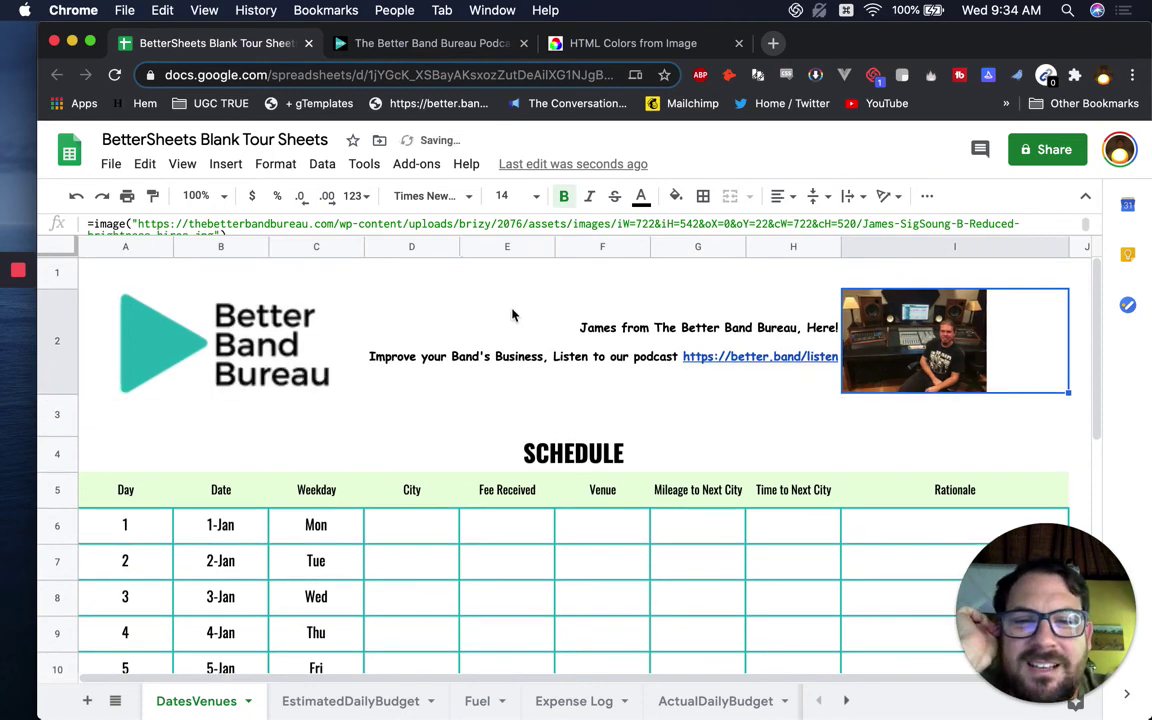
{"action": "left_click", "coordinate": [512, 316]}
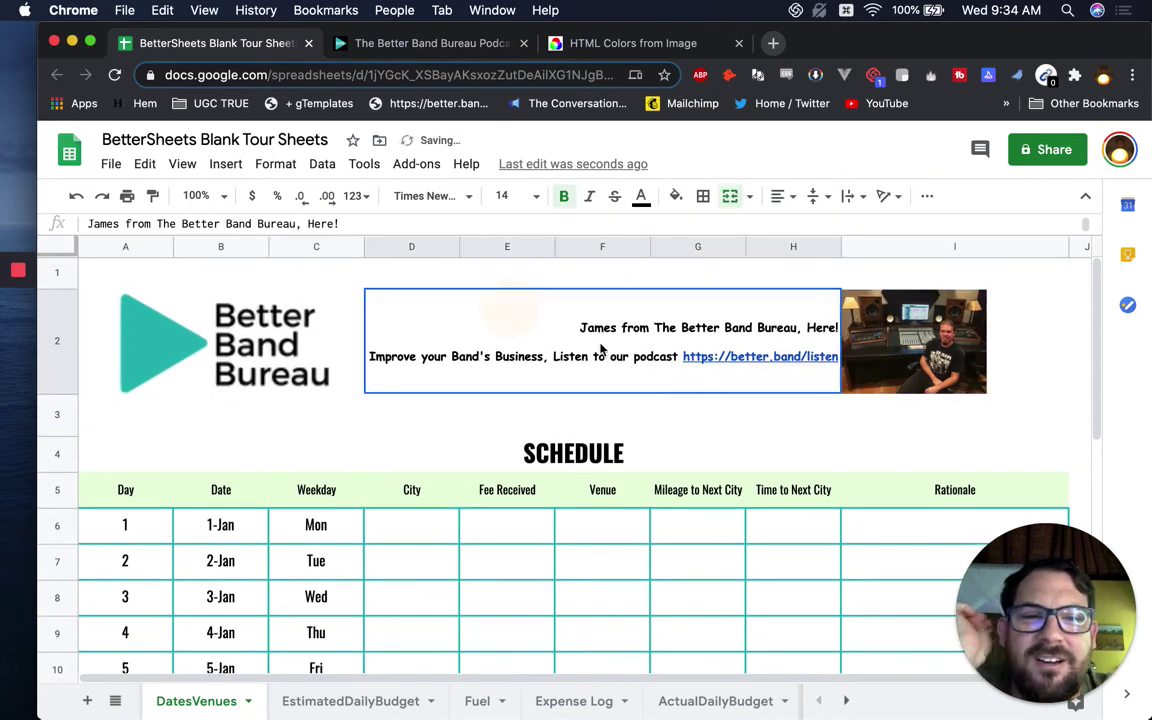
{"action": "left_click", "coordinate": [189, 372]}
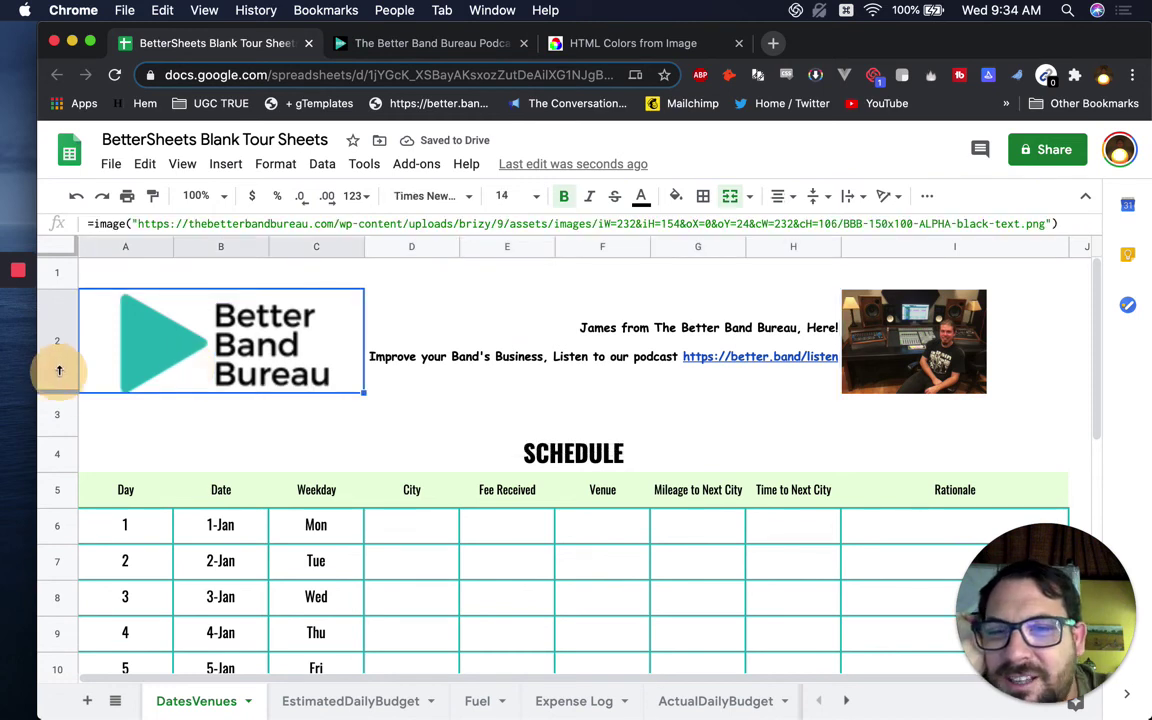
{"action": "mouse_move", "coordinate": [59, 371]}
{"action": "left_mouse_down"}
{"action": "mouse_move", "coordinate": [45, 362]}
{"action": "mouse_move", "coordinate": [45, 372]}
{"action": "left_mouse_up"}
{"action": "left_click", "coordinate": [700, 300]}
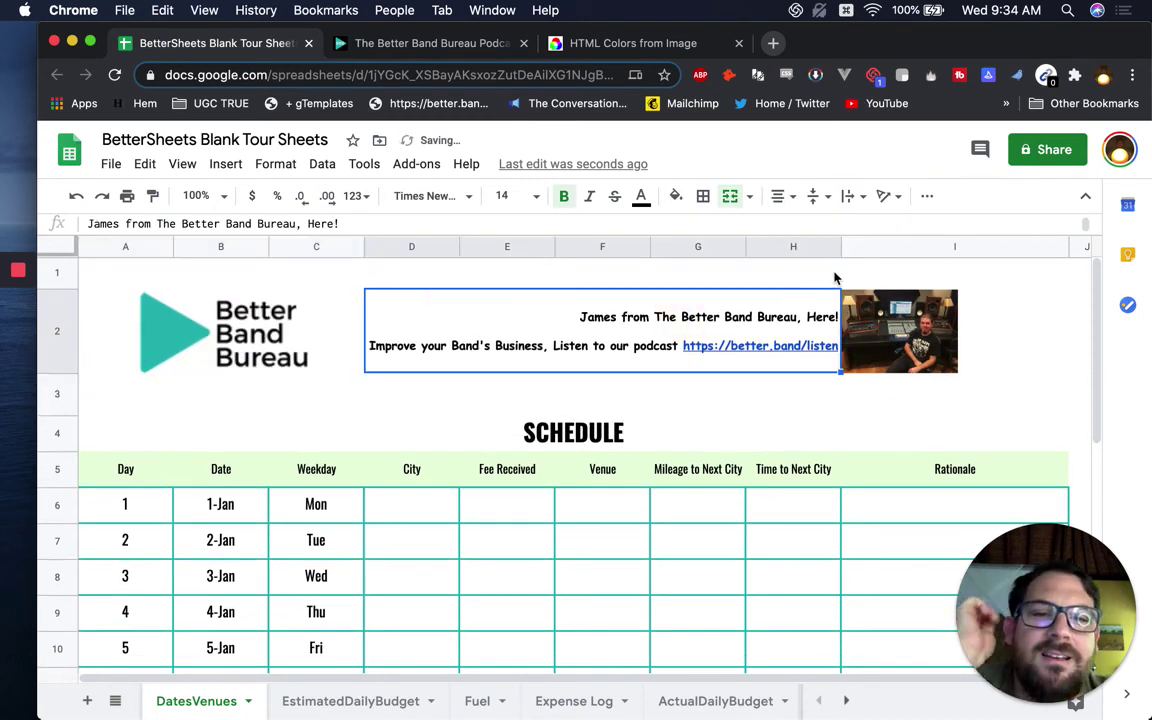
- Scroll through the schedule, checking the SCHEDULE title, Fee Received heading and Rationale cells
{"action": "left_click", "coordinate": [715, 427]}
{"action": "scroll", "coordinate": [714, 422], "scroll_direction": "down", "scroll_amount": 1}
{"action": "scroll", "coordinate": [715, 427], "scroll_direction": "down", "scroll_amount": 2}
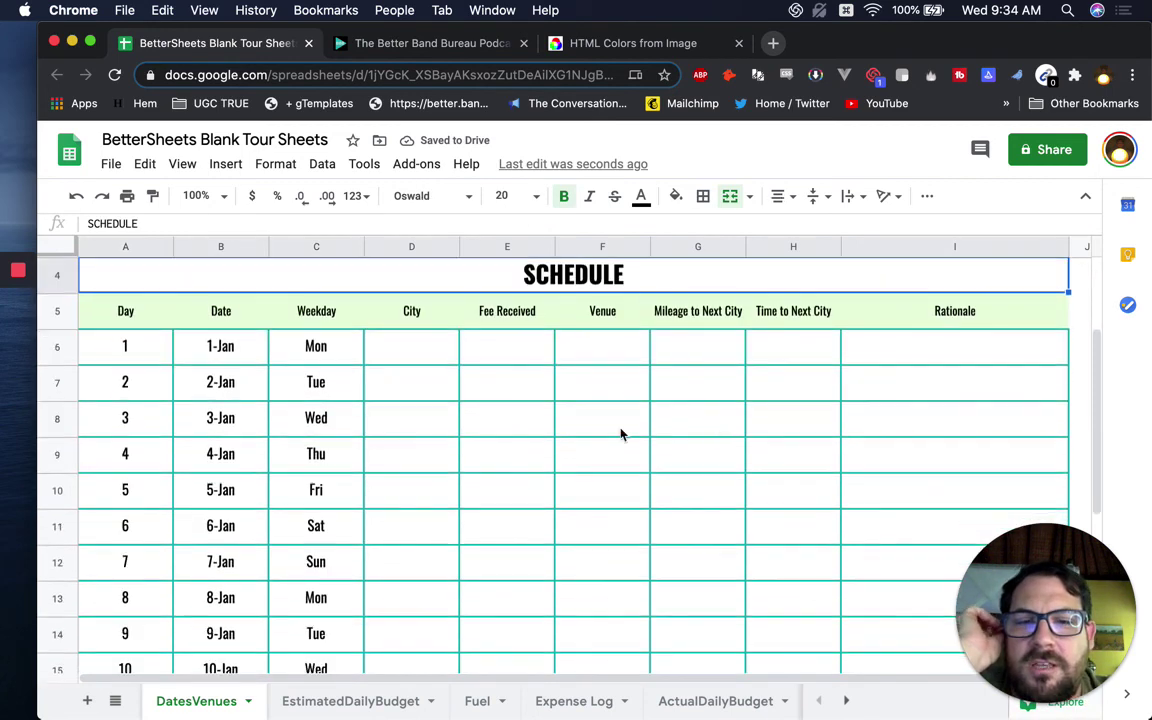
{"action": "left_click", "coordinate": [447, 349]}
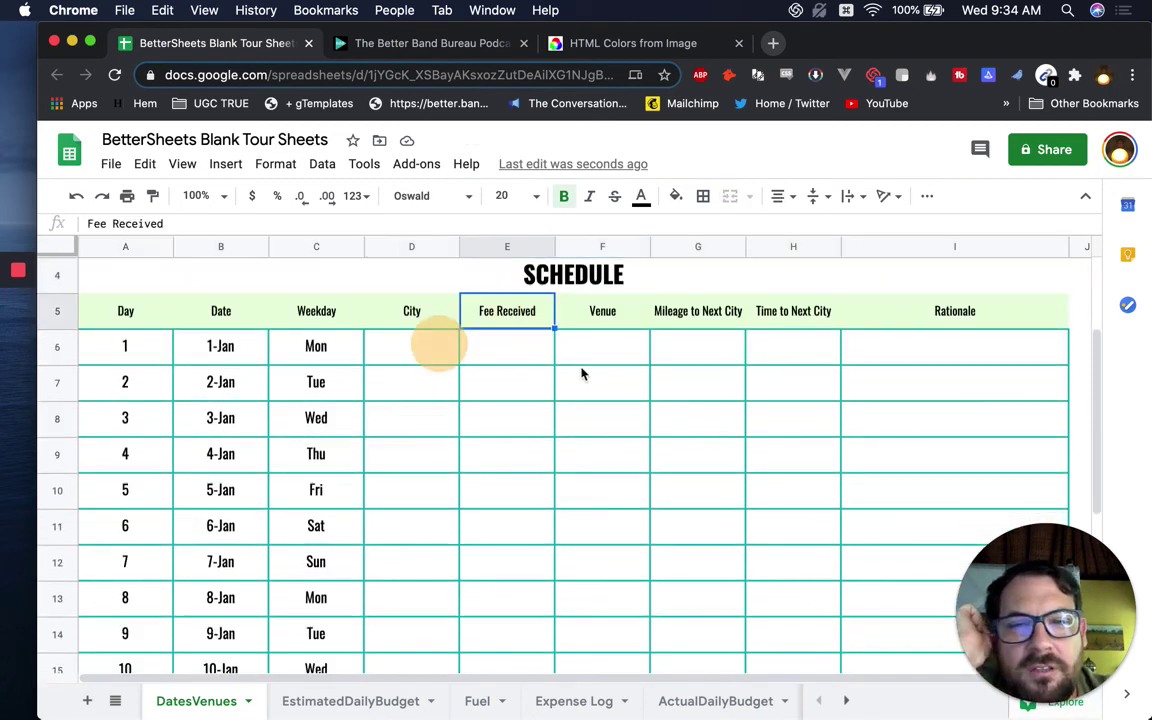
{"action": "left_click", "coordinate": [779, 344]}
{"action": "left_click", "coordinate": [915, 355]}
{"action": "scroll", "coordinate": [722, 470], "scroll_direction": "down", "scroll_amount": 3}
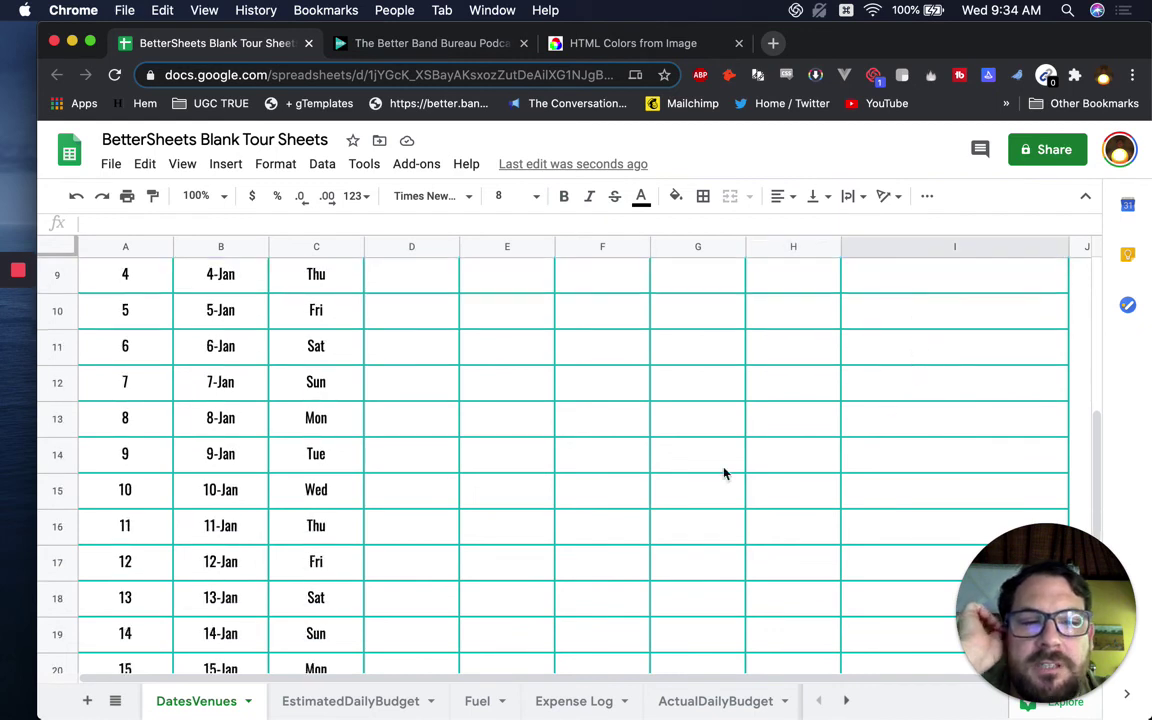
{"action": "scroll", "coordinate": [468, 501], "scroll_direction": "up", "scroll_amount": 5}
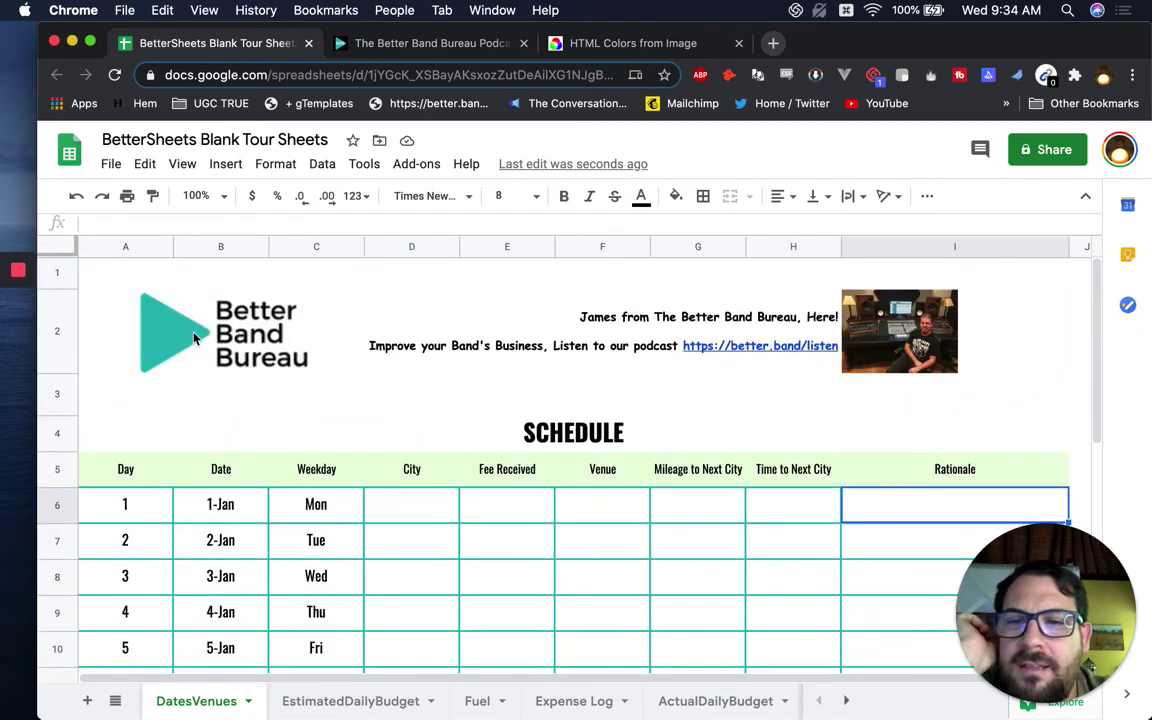
{"action": "left_click", "coordinate": [215, 465]}
- Give the header row from Day to Rationale a custom teal fill and white text
{"action": "left_click_drag", "start_coordinate": [160, 470], "coordinate": [926, 481]}
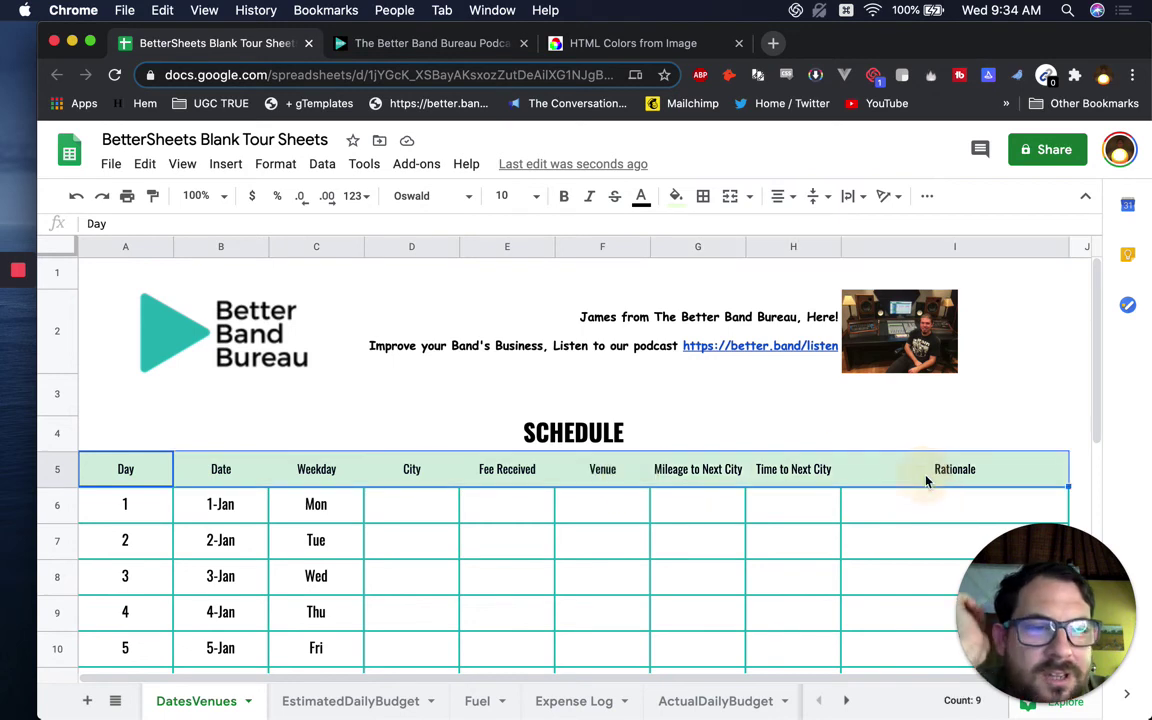
{"action": "left_click", "coordinate": [676, 197]}
{"action": "left_click", "coordinate": [782, 503]}
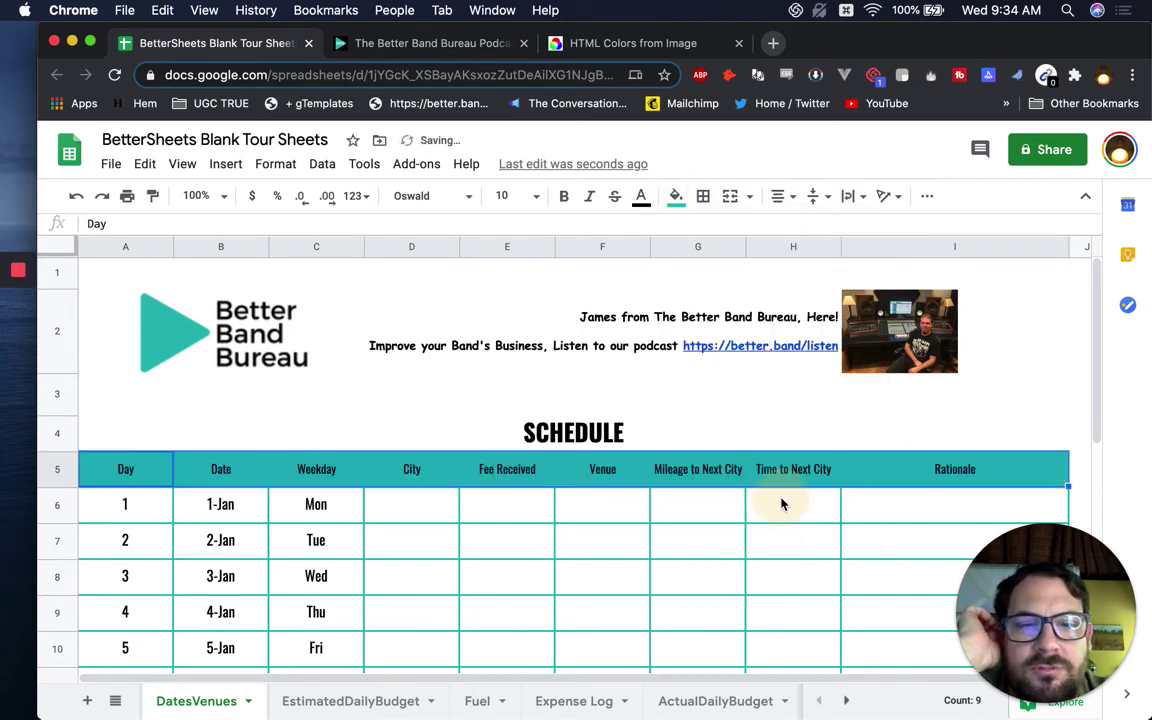
{"action": "left_click", "coordinate": [641, 196]}
{"action": "left_click", "coordinate": [642, 197]}
{"action": "left_click", "coordinate": [643, 197]}
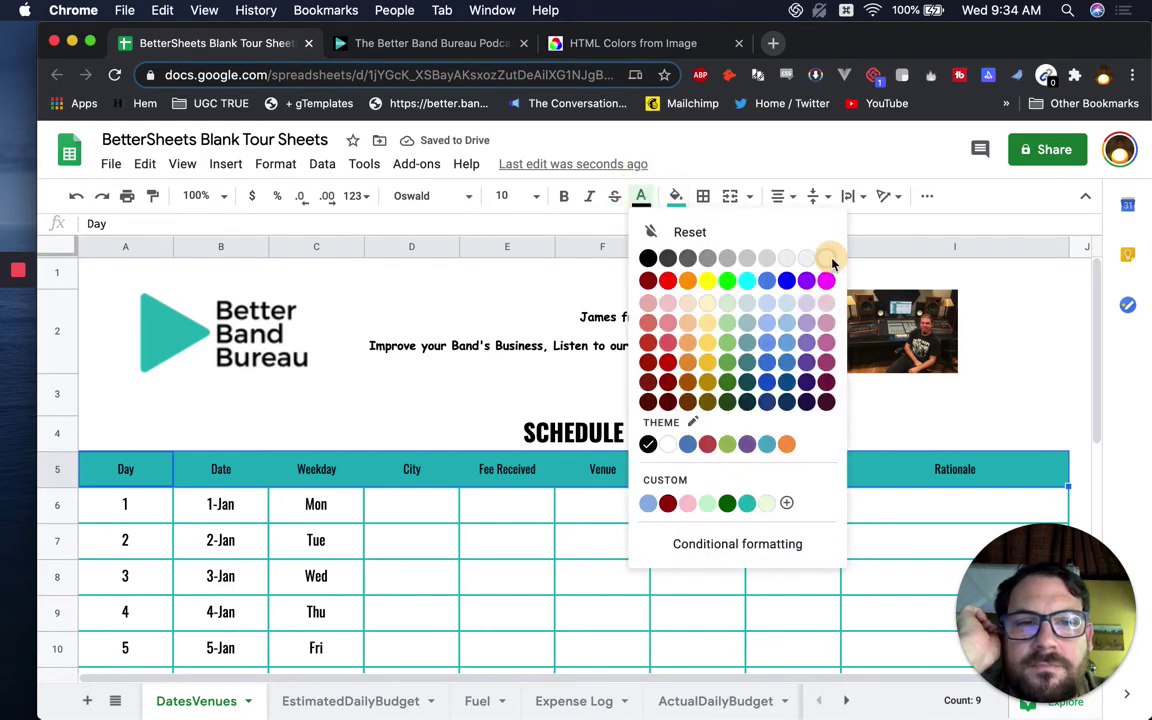
{"action": "left_click", "coordinate": [829, 253]}
- Set the header row 5 font size to 12
{"action": "mouse_move", "coordinate": [628, 338]}
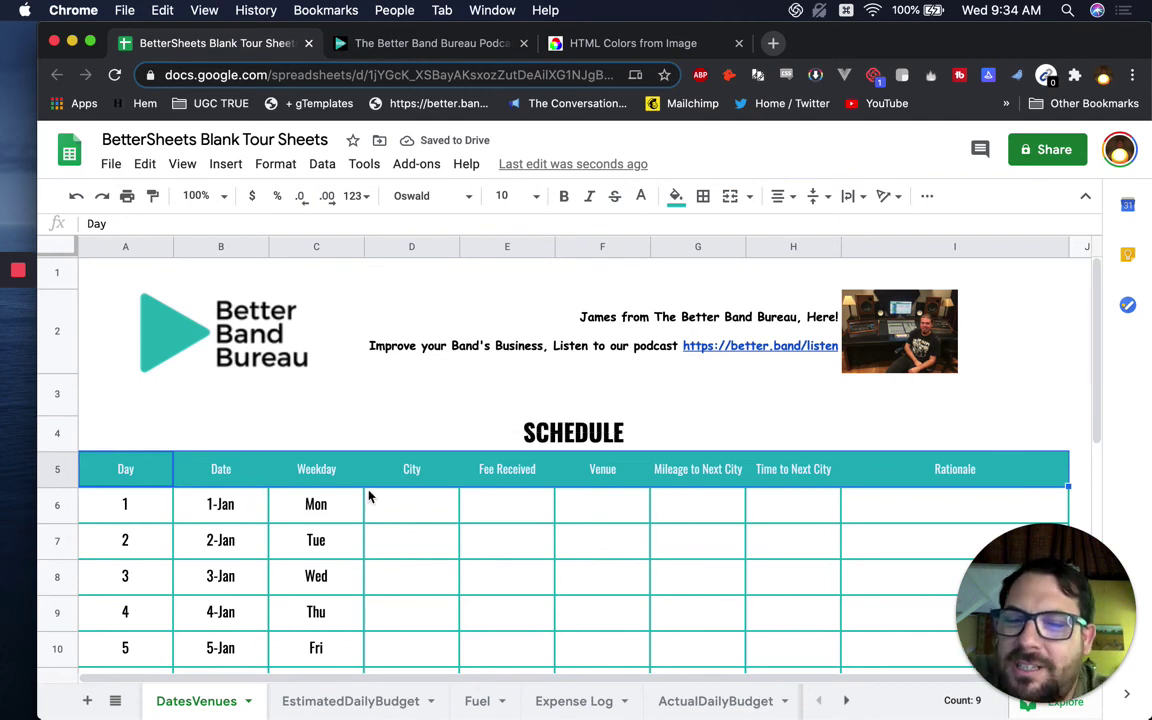
{"action": "left_click", "coordinate": [58, 469]}
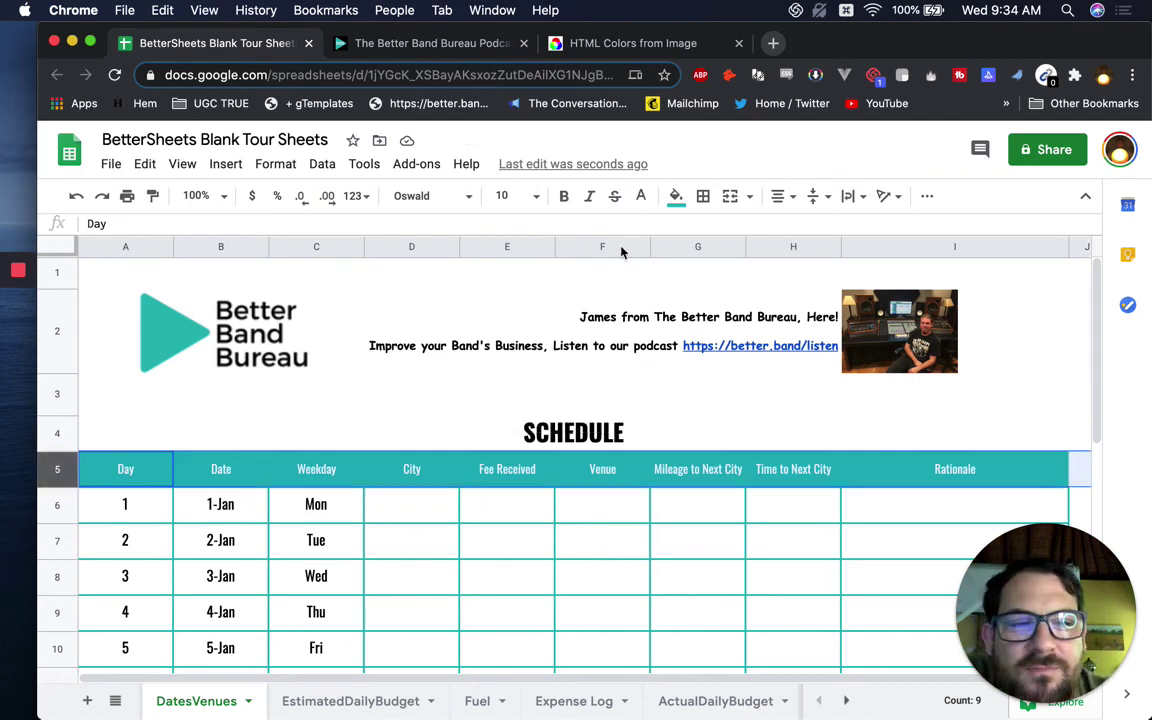
{"action": "left_click", "coordinate": [506, 196]}
{"action": "type", "text": "12"}
{"action": "key", "text": "Return"}
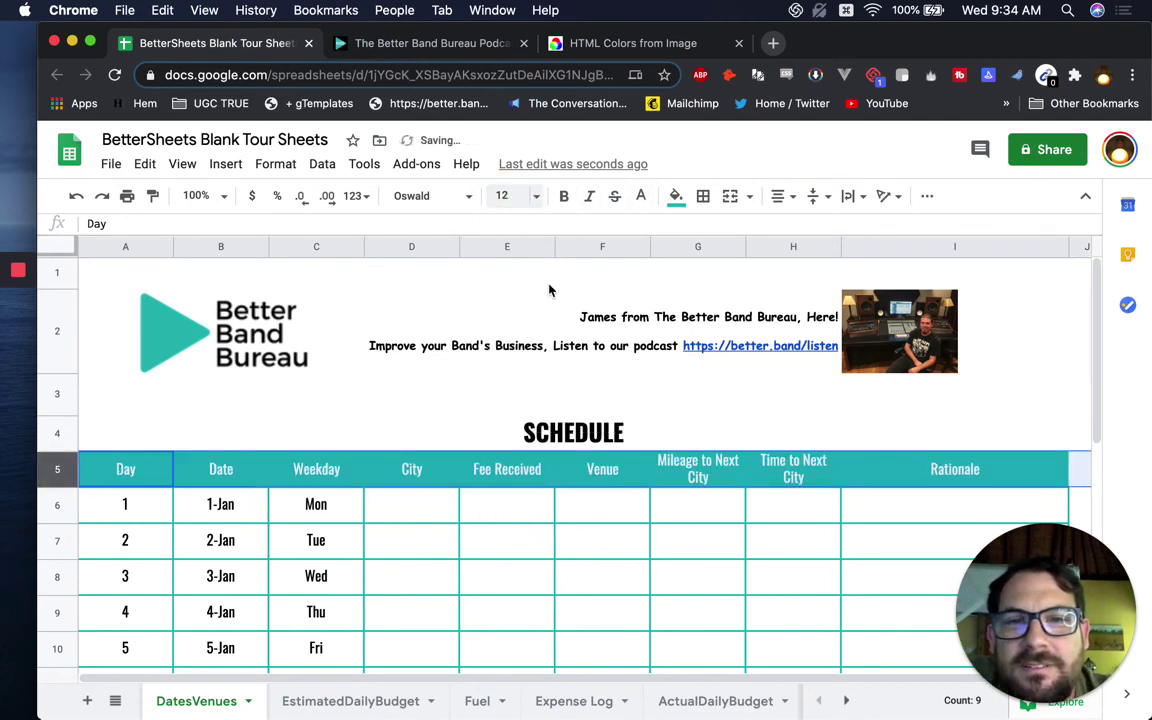
- Widen columns G–H and narrow columns A–F so every heading fits on one line
{"action": "double_click", "coordinate": [712, 469]}
{"action": "left_click", "coordinate": [740, 432]}
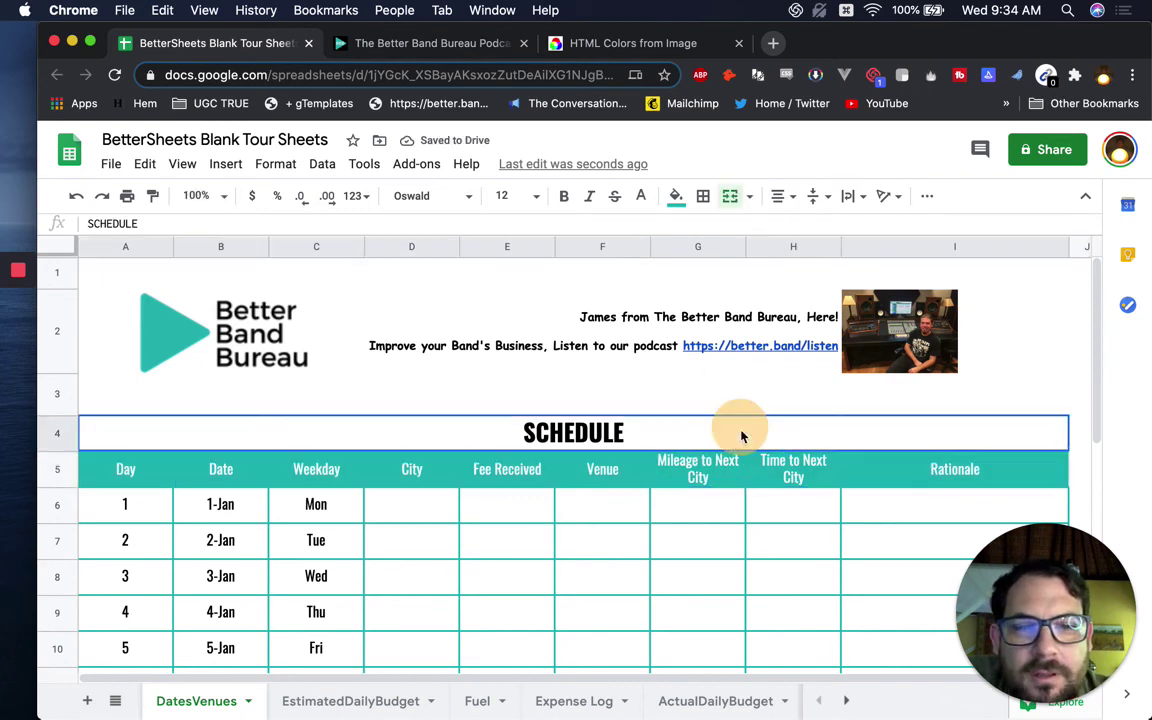
{"action": "left_click", "coordinate": [699, 476]}
{"action": "left_click_drag", "start_coordinate": [690, 251], "coordinate": [881, 244]}
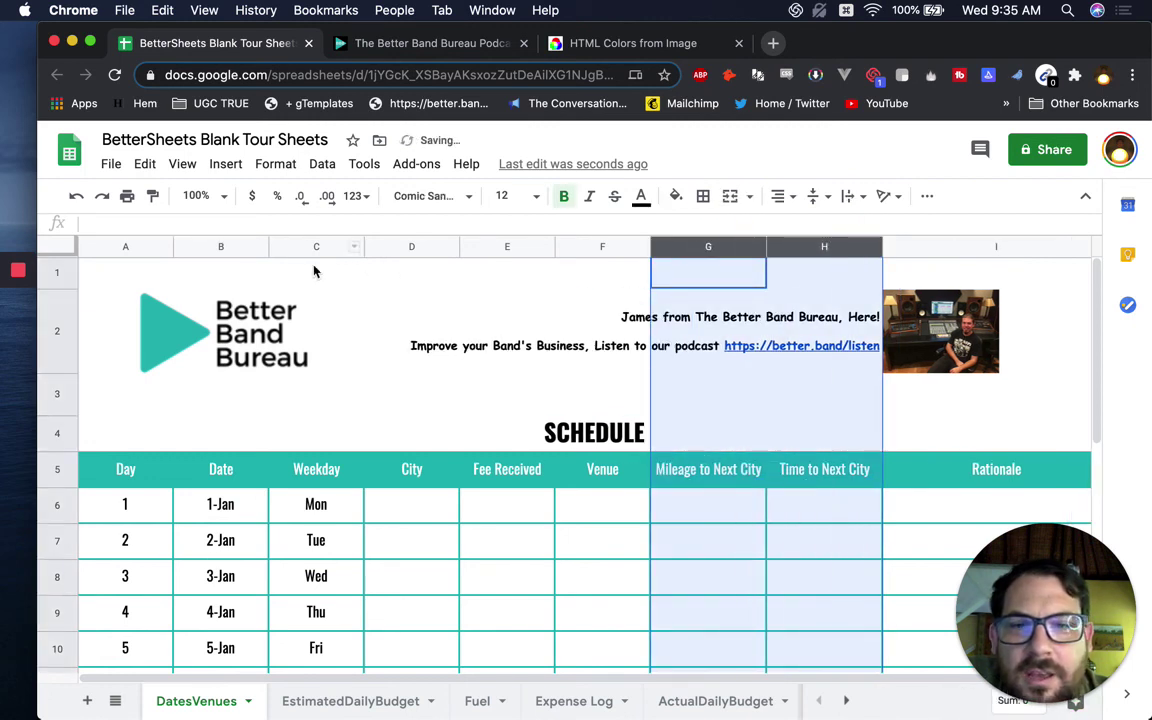
{"action": "left_click_drag", "start_coordinate": [160, 247], "coordinate": [628, 249]}
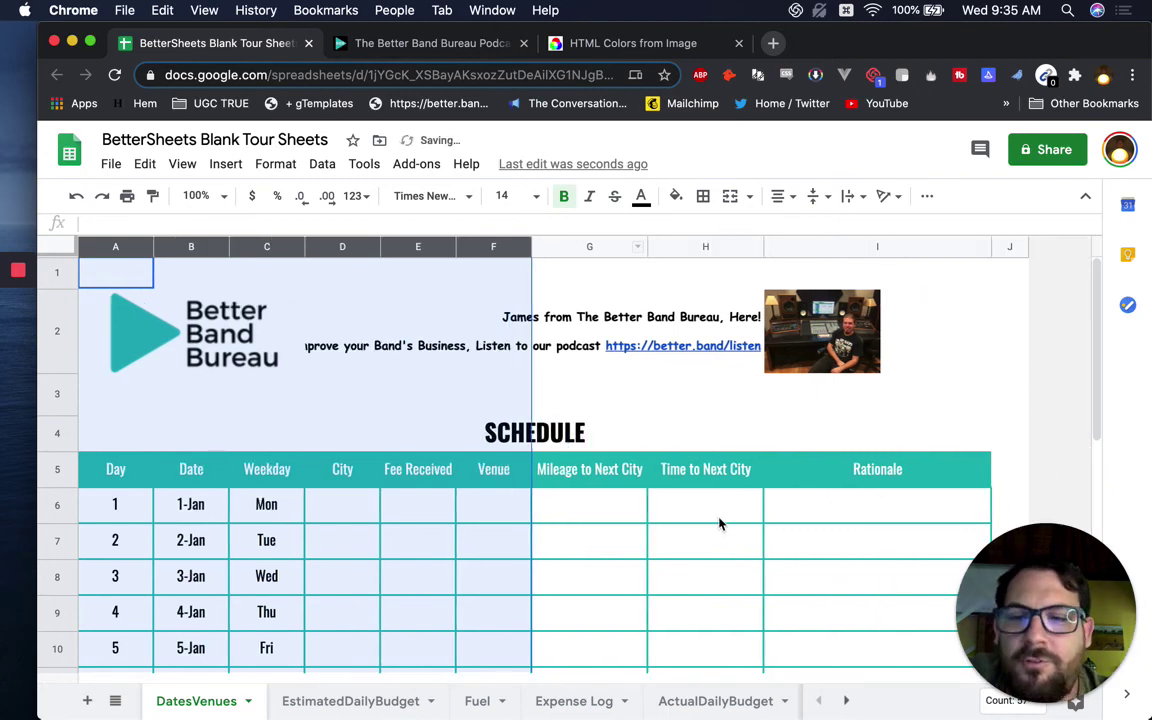
{"action": "left_click", "coordinate": [113, 300]}
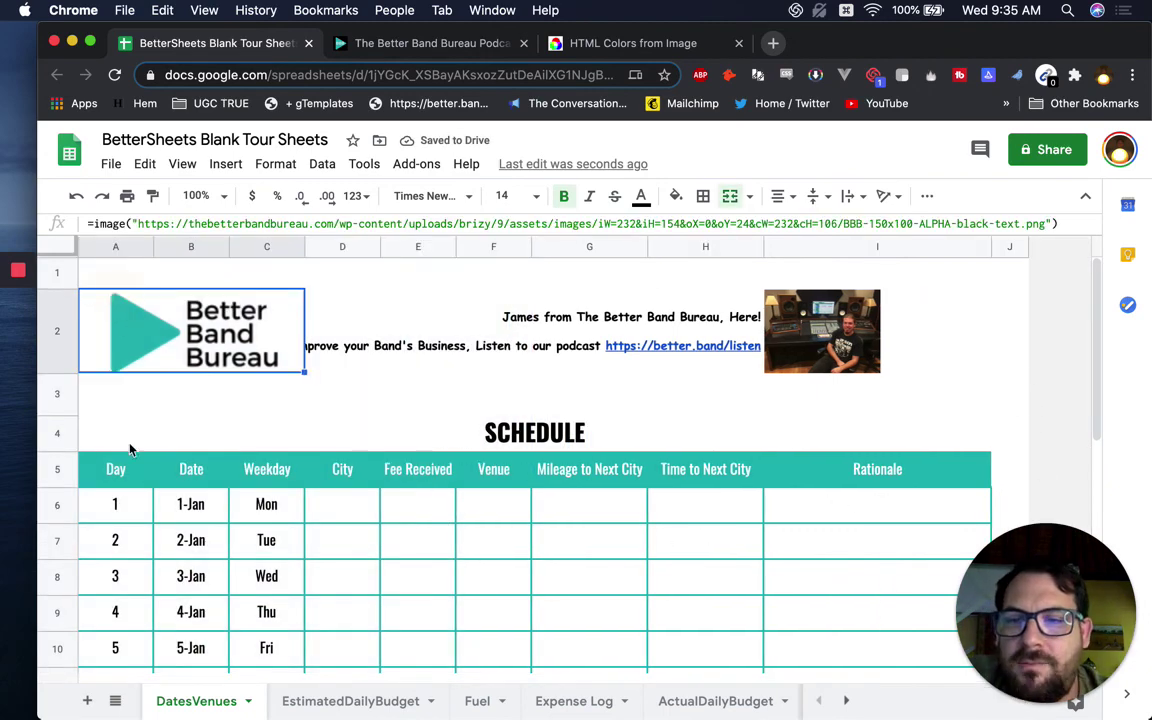
{"action": "scroll", "coordinate": [470, 425], "scroll_direction": "down", "scroll_amount": 10}
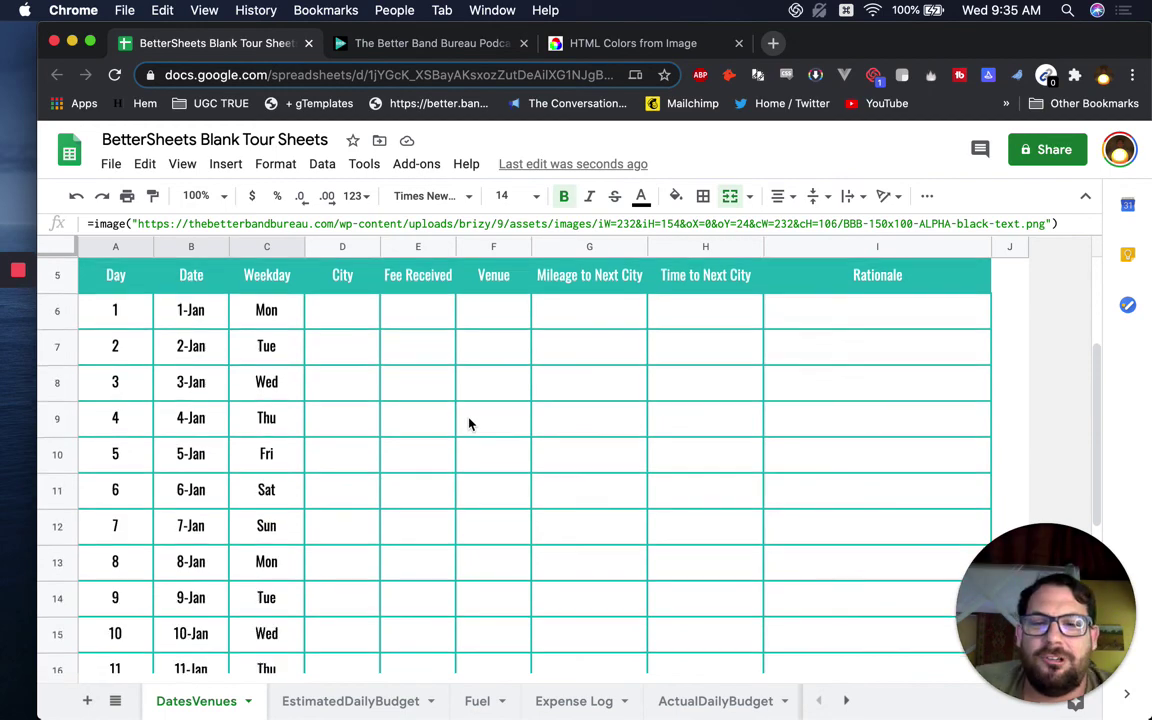
- Give the totals cells D22:G22 a teal fill with white text
{"action": "scroll", "coordinate": [470, 425], "scroll_direction": "up", "scroll_amount": 10}
{"action": "scroll", "coordinate": [470, 425], "scroll_direction": "down", "scroll_amount": 10}
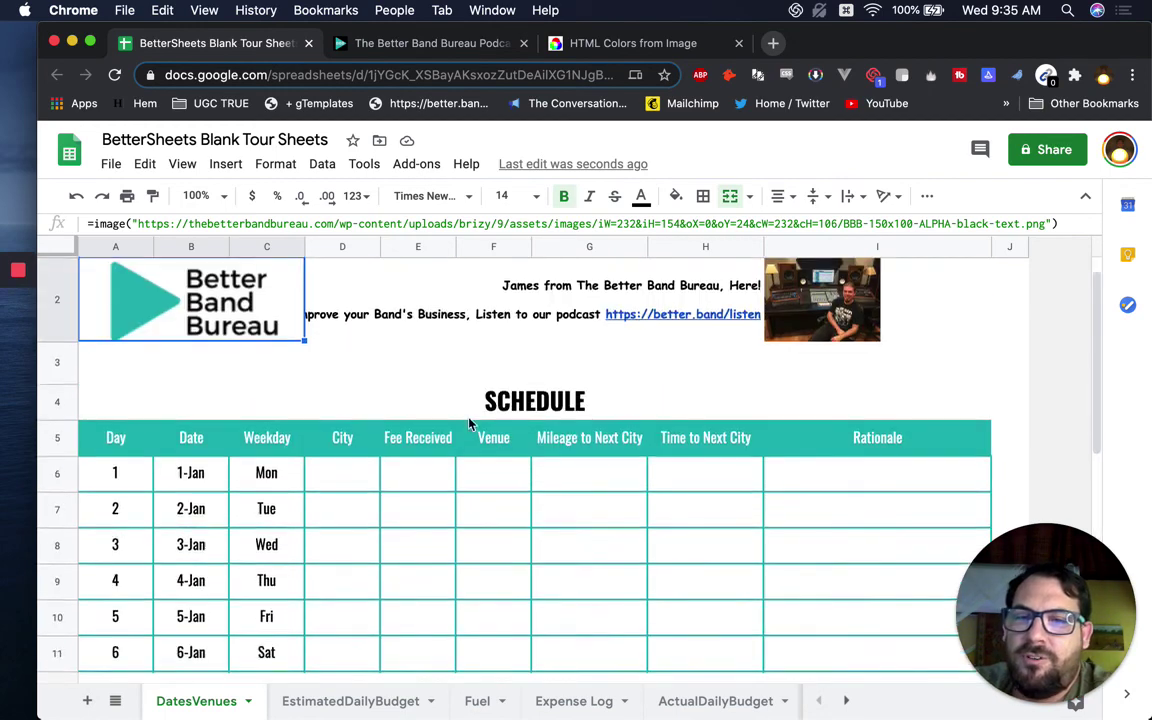
{"action": "left_click", "coordinate": [520, 606]}
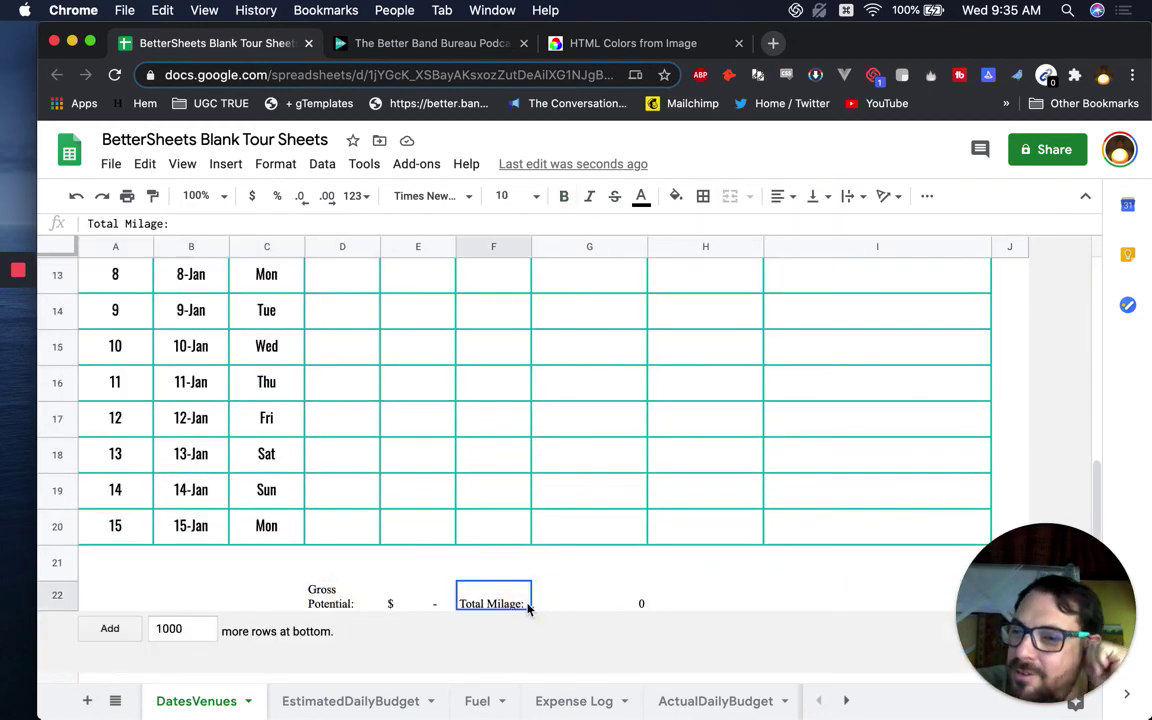
{"action": "left_click_drag", "start_coordinate": [348, 600], "coordinate": [597, 607]}
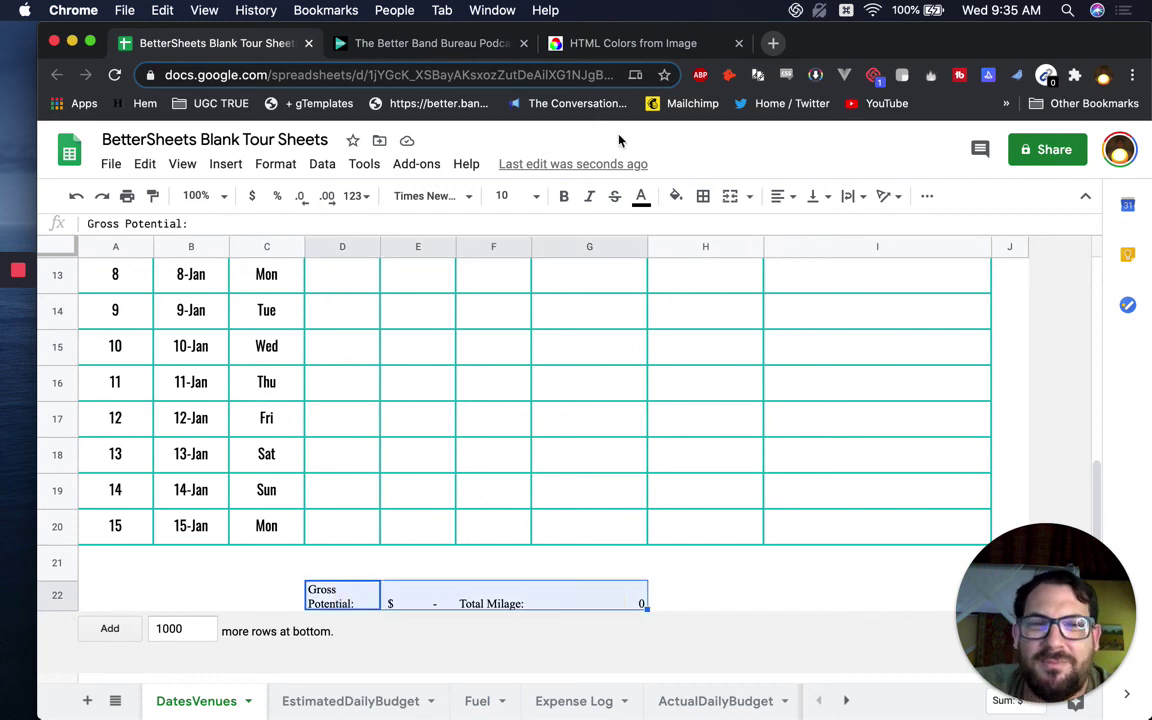
{"action": "left_click", "coordinate": [675, 198]}
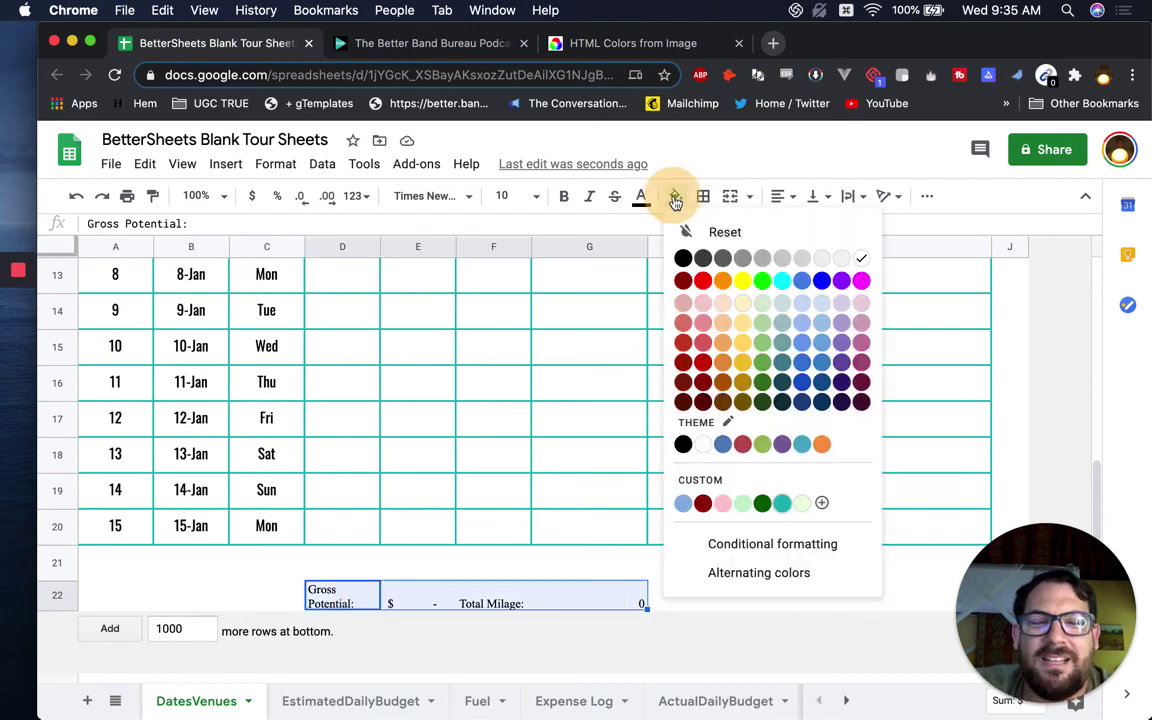
{"action": "left_click", "coordinate": [783, 504]}
{"action": "left_click", "coordinate": [641, 196]}
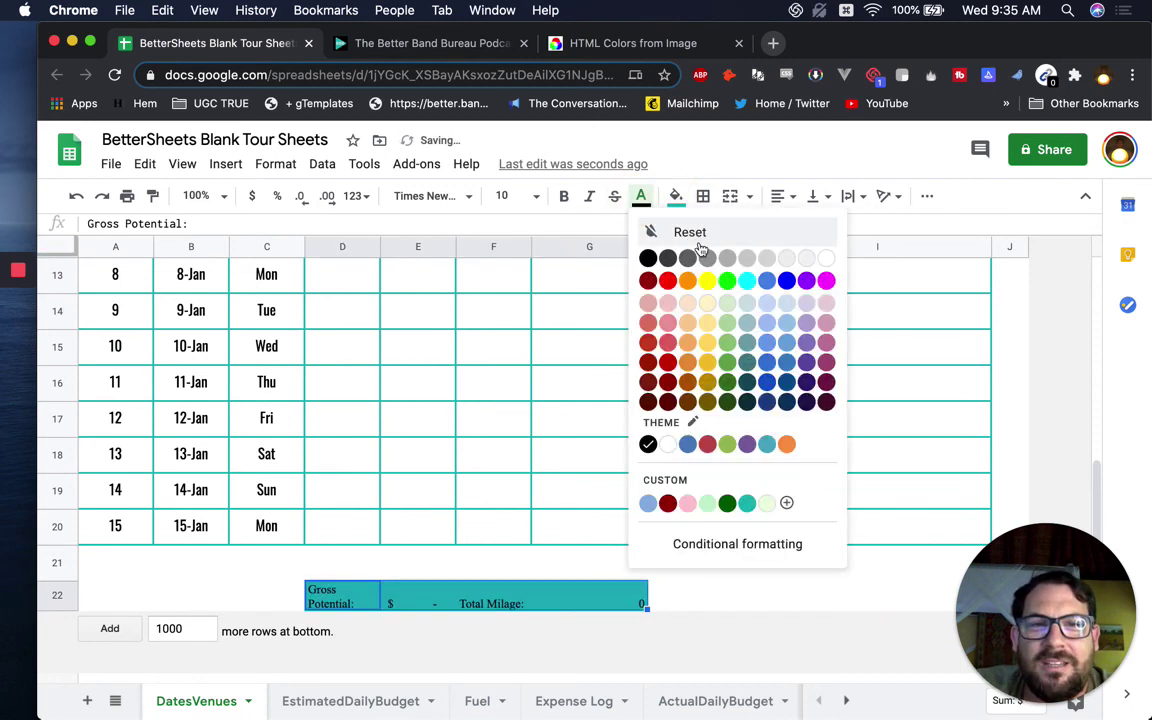
{"action": "left_click", "coordinate": [824, 257]}
- Set the totals row text to size 20 in the Oswald font
{"action": "left_click", "coordinate": [514, 197]}
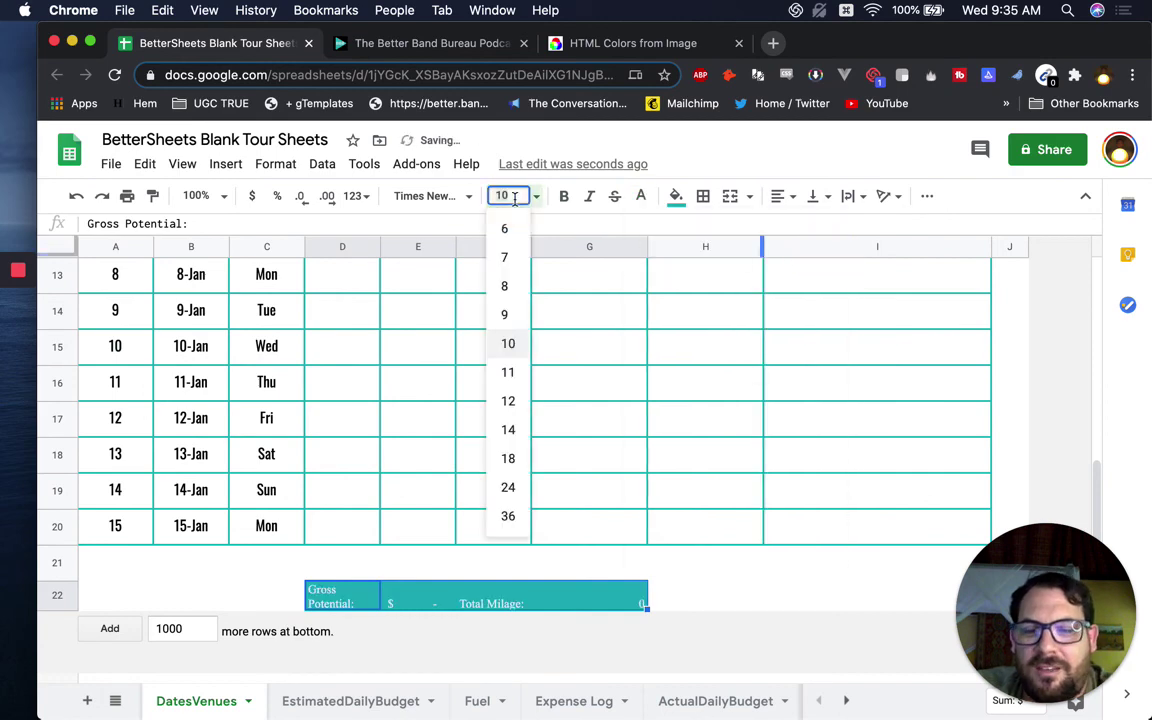
{"action": "type", "text": "20"}
{"action": "key", "text": "Return"}
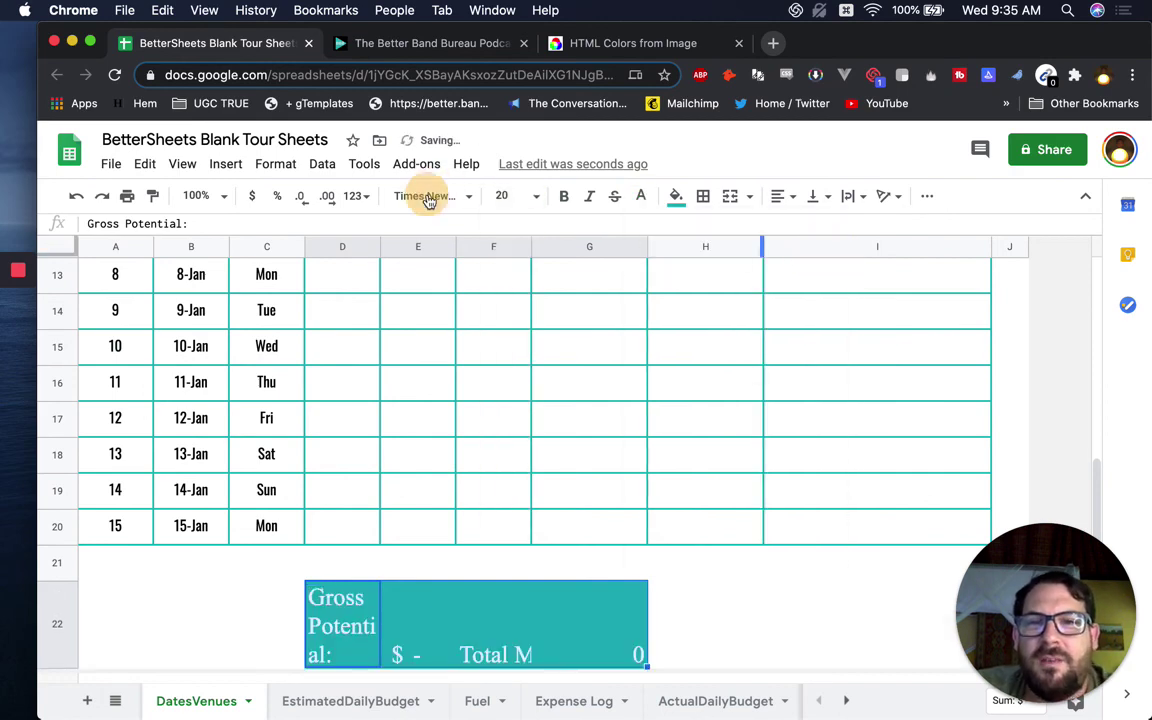
{"action": "left_click", "coordinate": [432, 196]}
{"action": "left_click", "coordinate": [450, 405]}
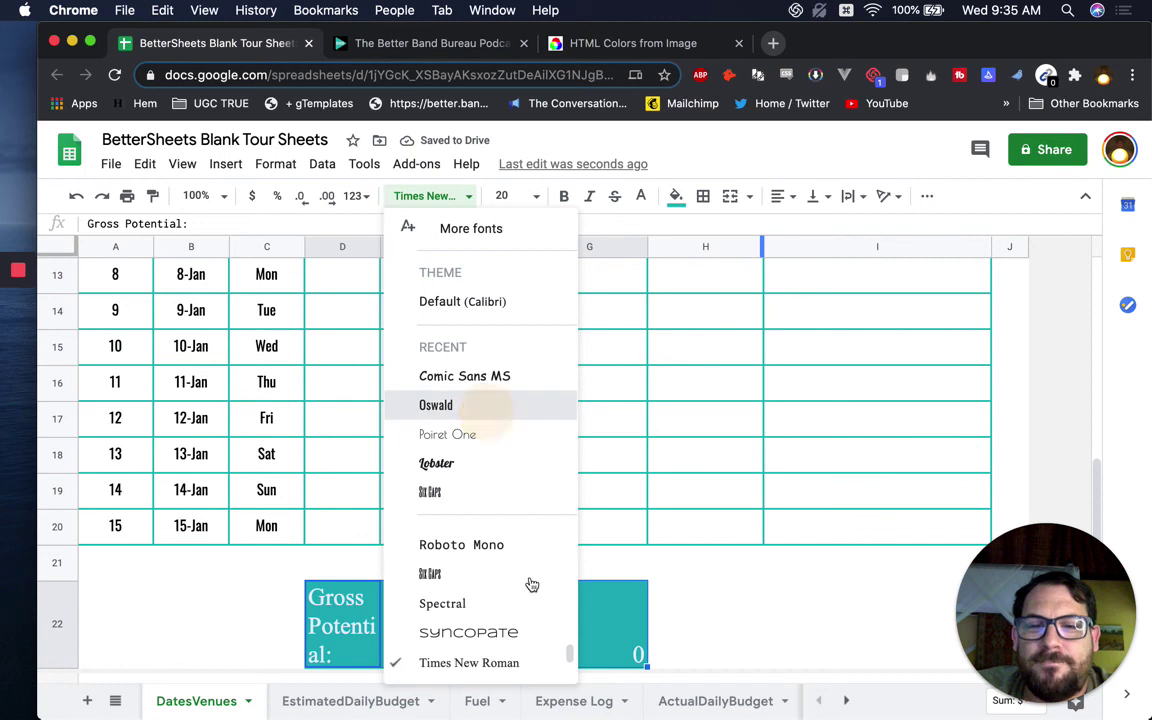
{"action": "scroll", "coordinate": [530, 580], "scroll_direction": "down", "scroll_amount": 1}
- Right-align the Total Milage: label and set it to wrap text
{"action": "left_click", "coordinate": [499, 603]}
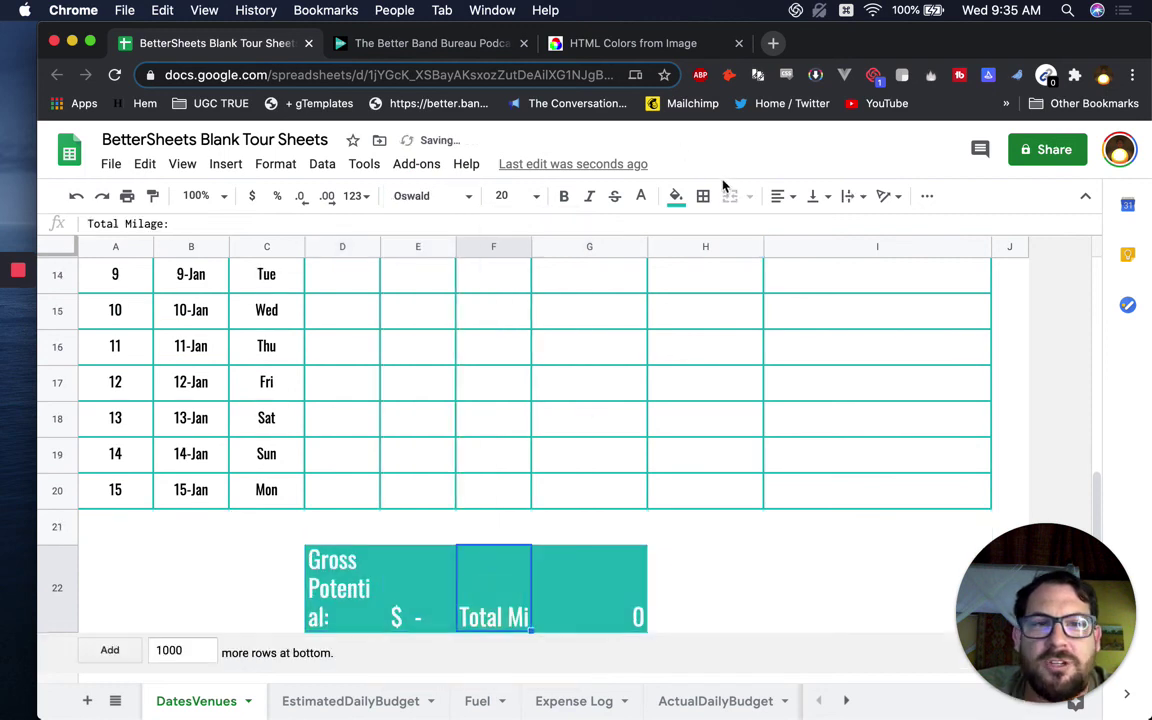
{"action": "left_click", "coordinate": [780, 196]}
{"action": "left_click", "coordinate": [825, 227]}
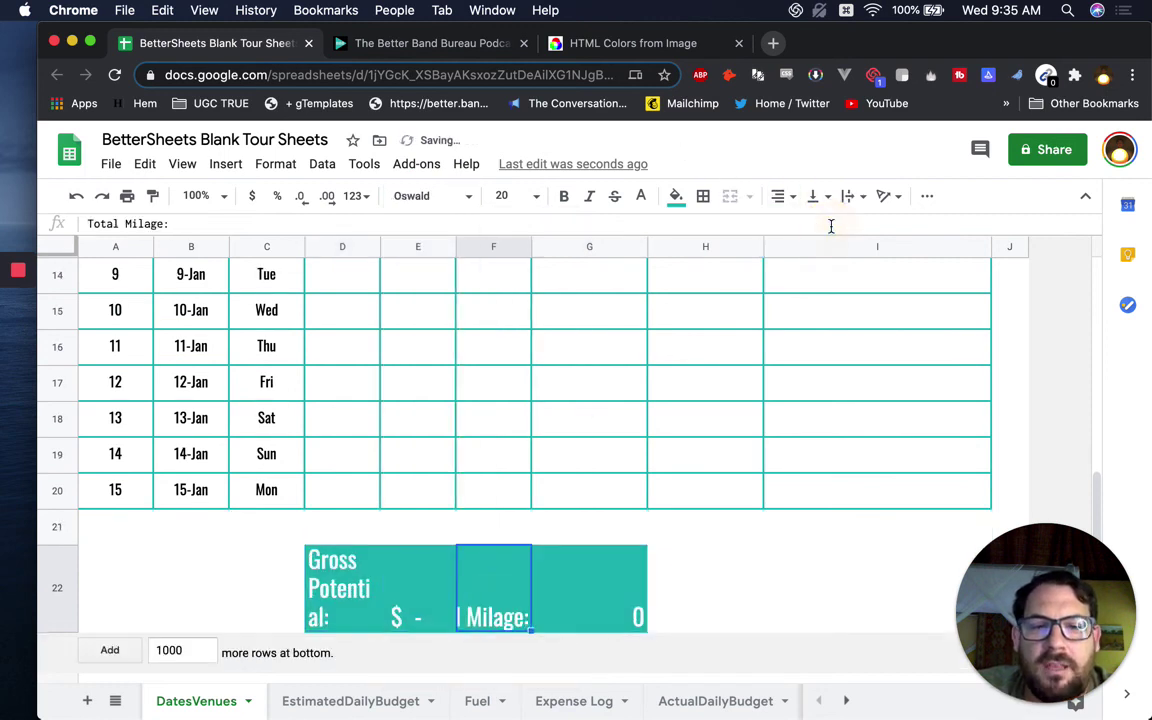
{"action": "left_click", "coordinate": [849, 197]}
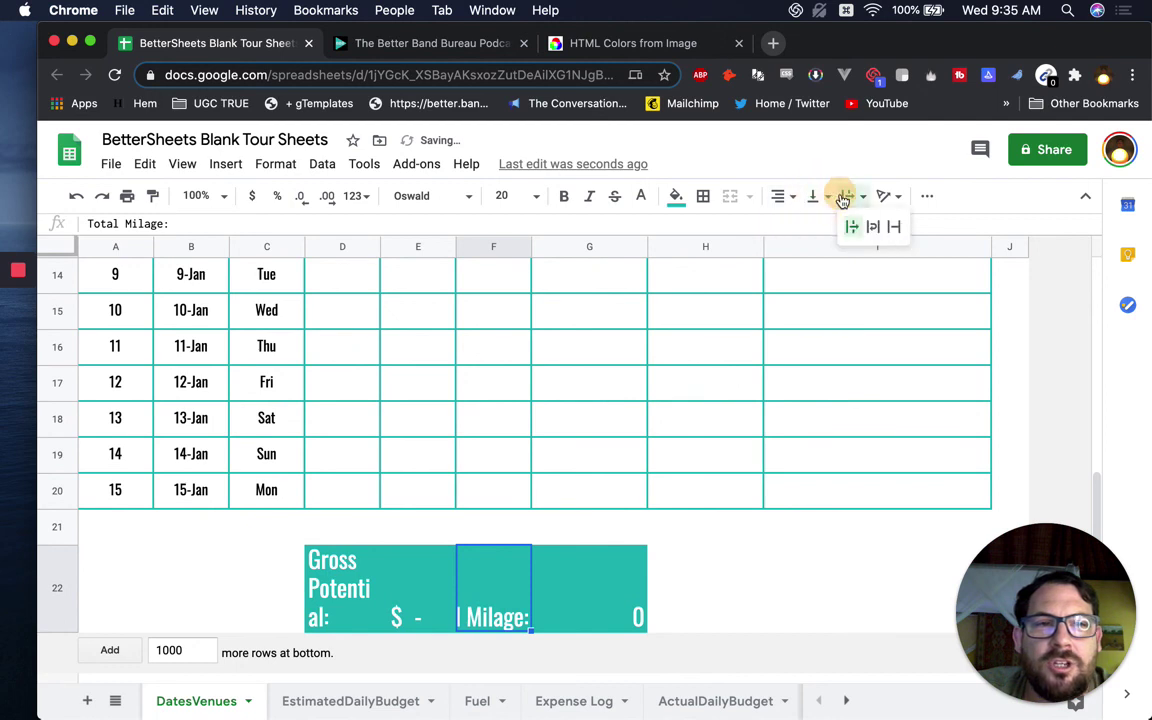
{"action": "left_click", "coordinate": [894, 227]}
{"action": "left_click", "coordinate": [849, 197]}
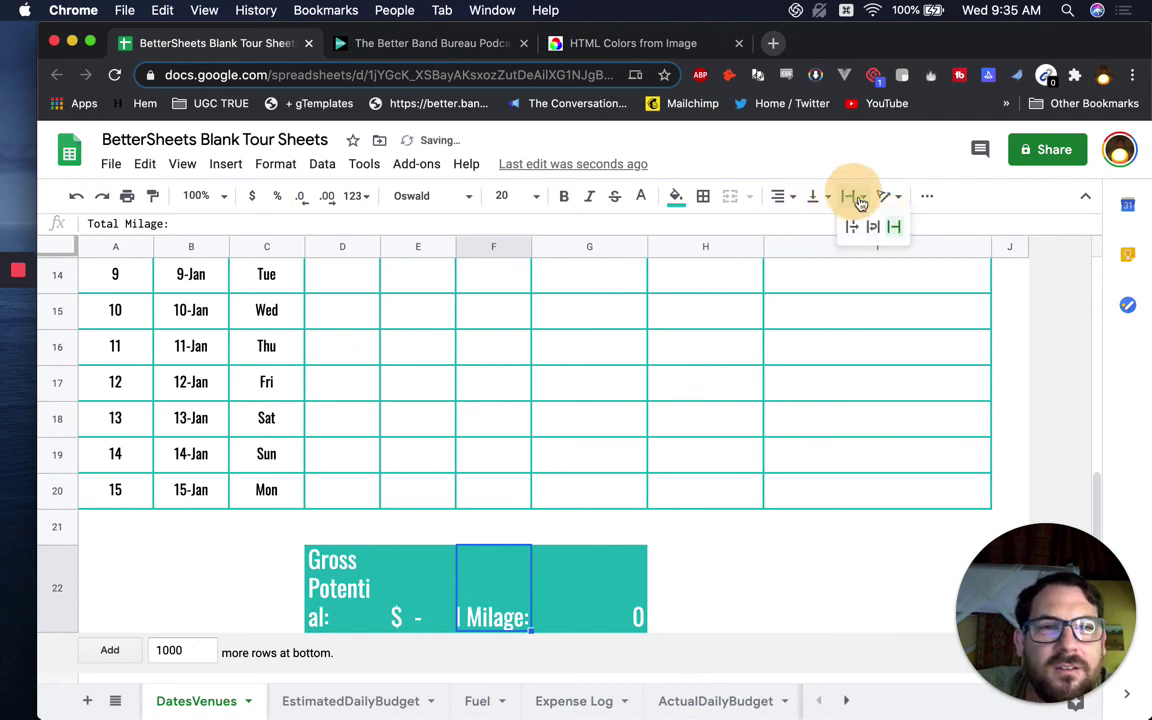
{"action": "left_click", "coordinate": [873, 228]}
- Merge C22:D22 so the Gross Potential label fits on one line
{"action": "left_click", "coordinate": [345, 590]}
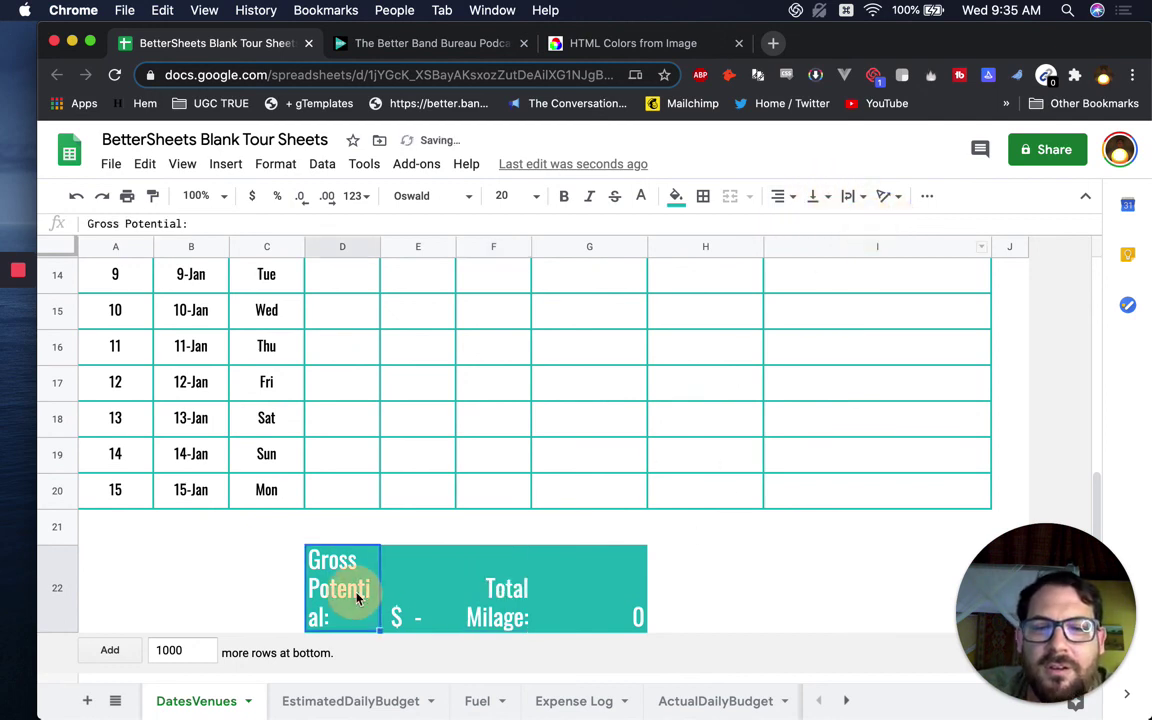
{"action": "left_click", "coordinate": [287, 590]}
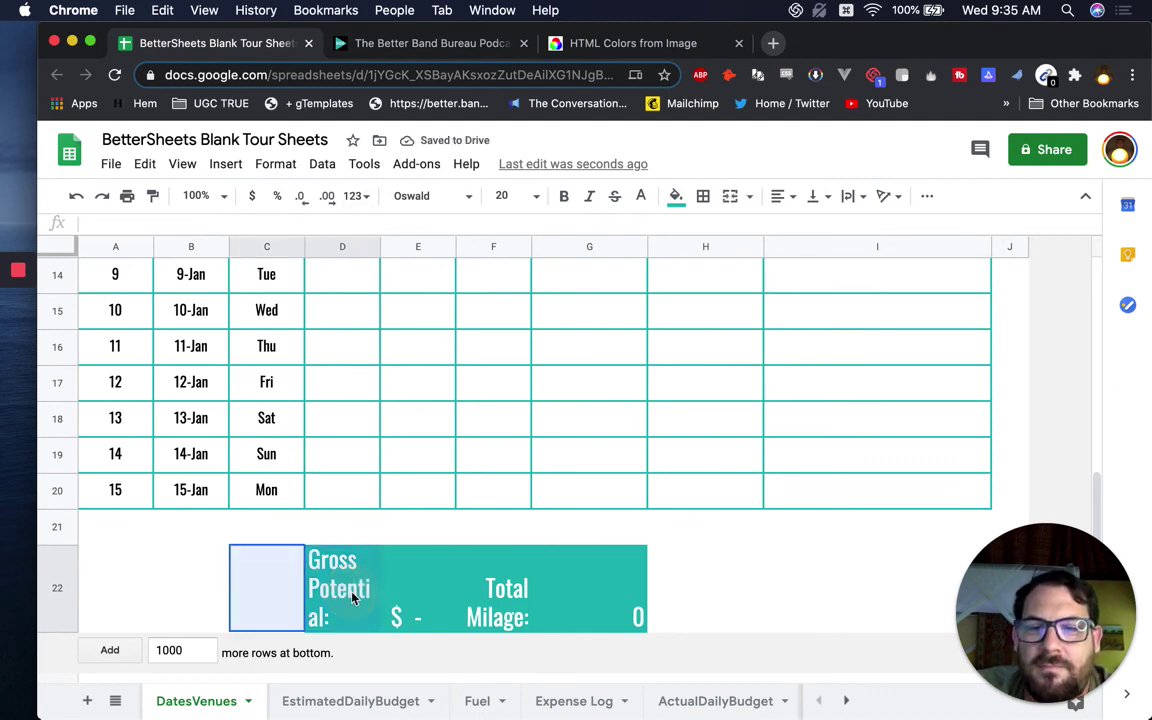
{"action": "left_click", "coordinate": [731, 197]}
{"action": "left_click", "coordinate": [500, 577]}
{"action": "left_click", "coordinate": [597, 581]}
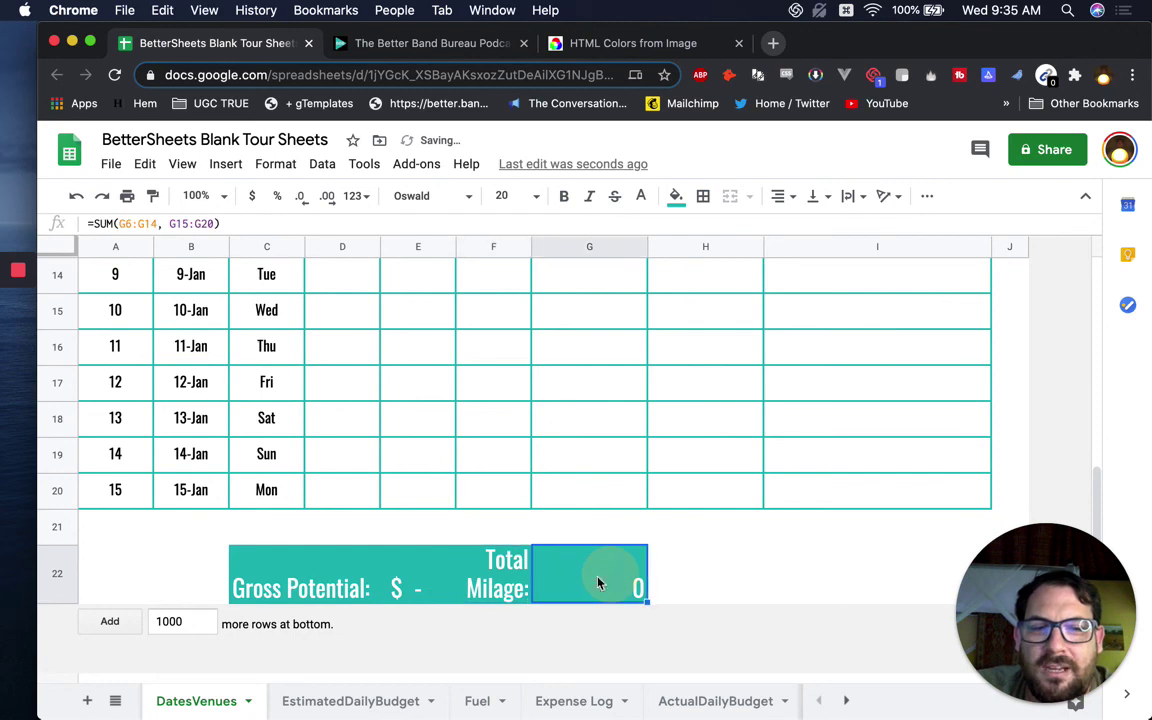
{"action": "left_click", "coordinate": [488, 586]}
{"action": "scroll", "coordinate": [499, 458], "scroll_direction": "up", "scroll_amount": 10}
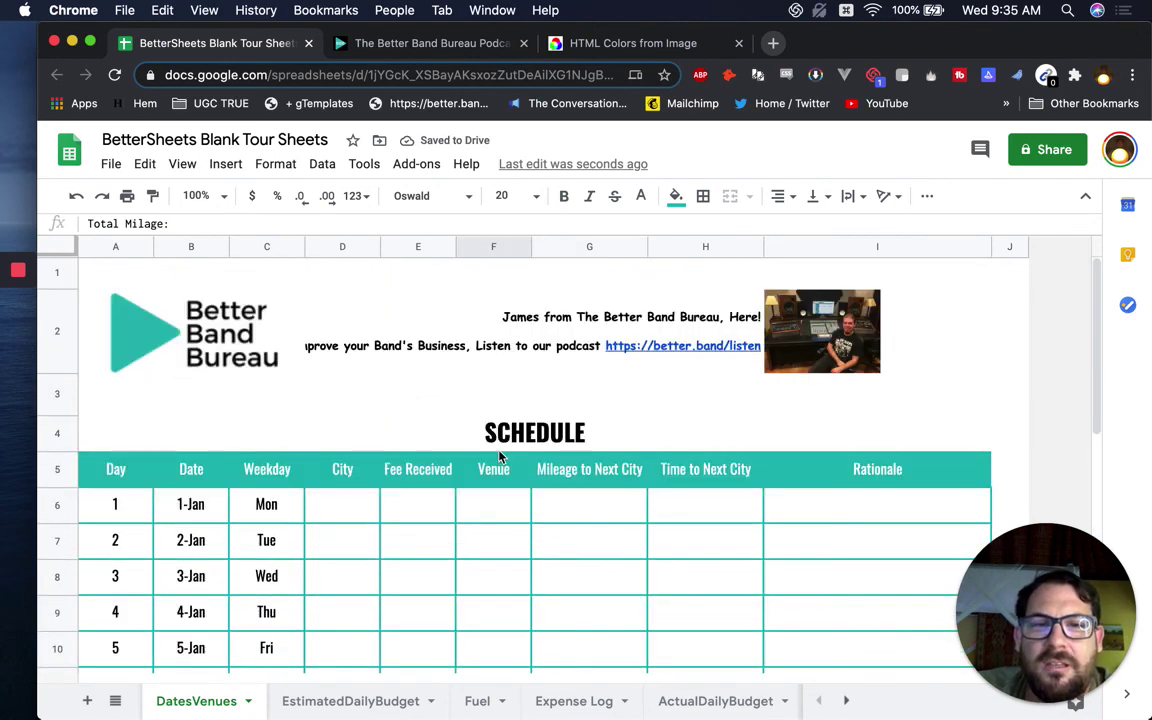
{"action": "scroll", "coordinate": [499, 458], "scroll_direction": "down", "scroll_amount": 10}
- Move the mileage total from G22 to H22, then merge F22:G22 for the Total Milage label
{"action": "left_click", "coordinate": [587, 573]}
{"action": "key", "text": "super+x"}
{"action": "key", "text": "Right"}
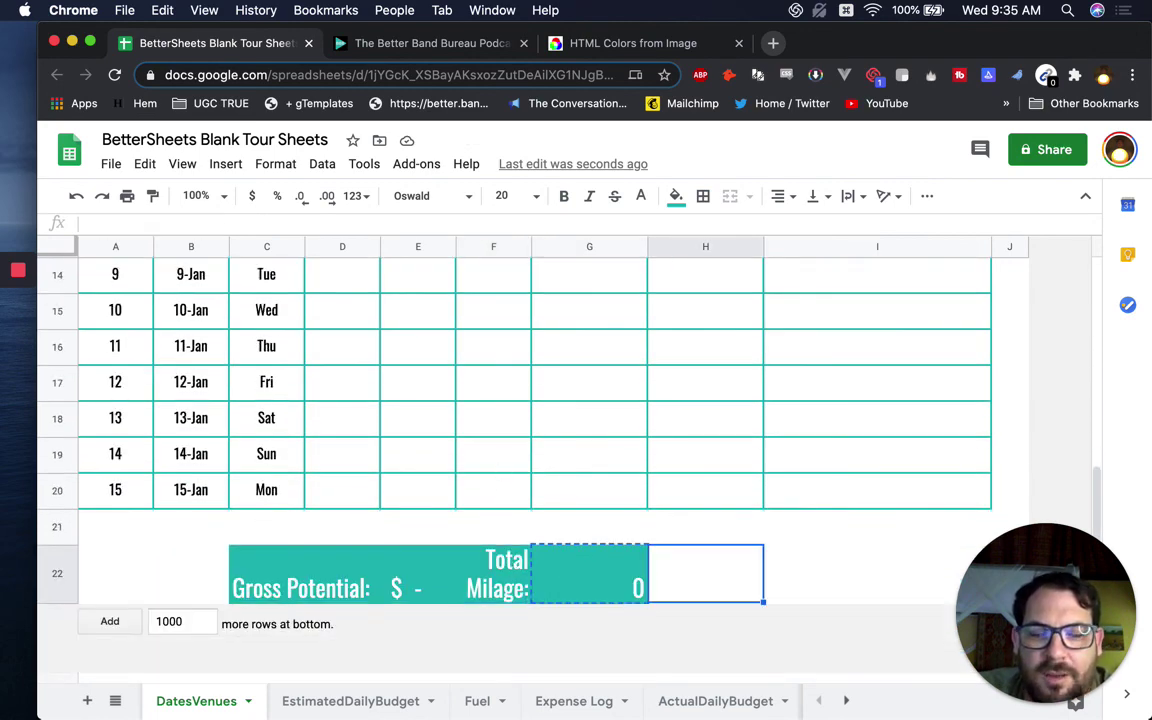
{"action": "key", "text": "super+v"}
{"action": "key", "text": "Left"}
{"action": "key", "text": "Left"}
{"action": "key", "text": "shift+Right"}
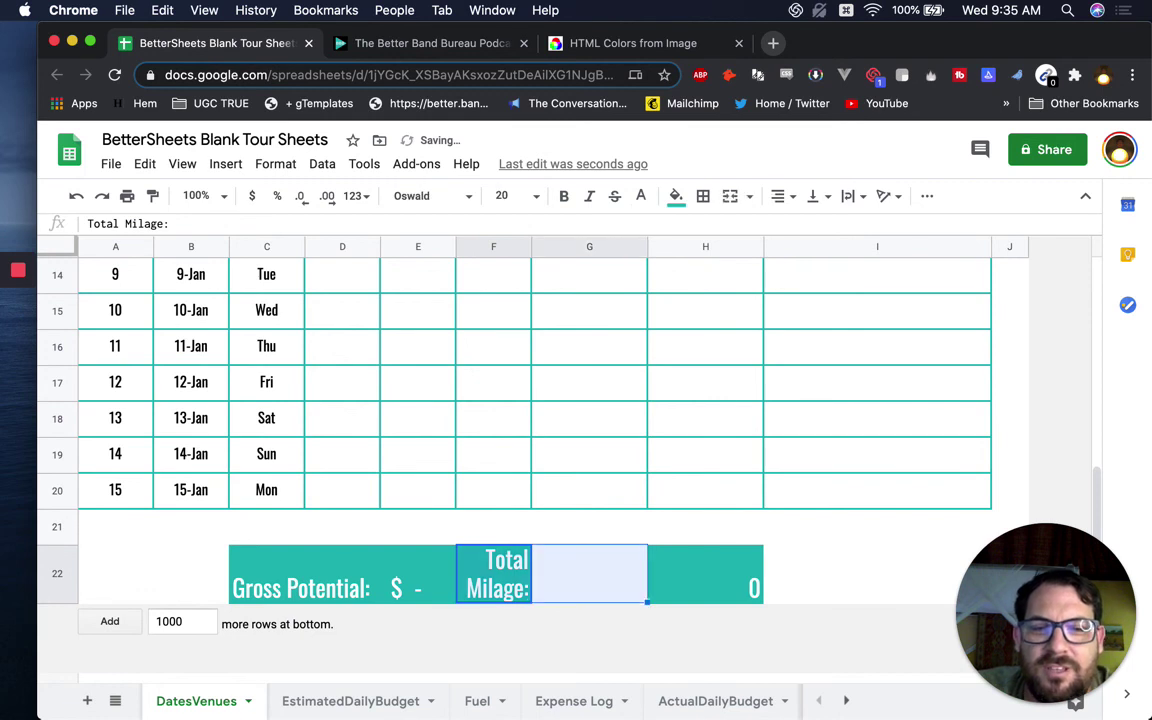
{"action": "left_click", "coordinate": [730, 196]}
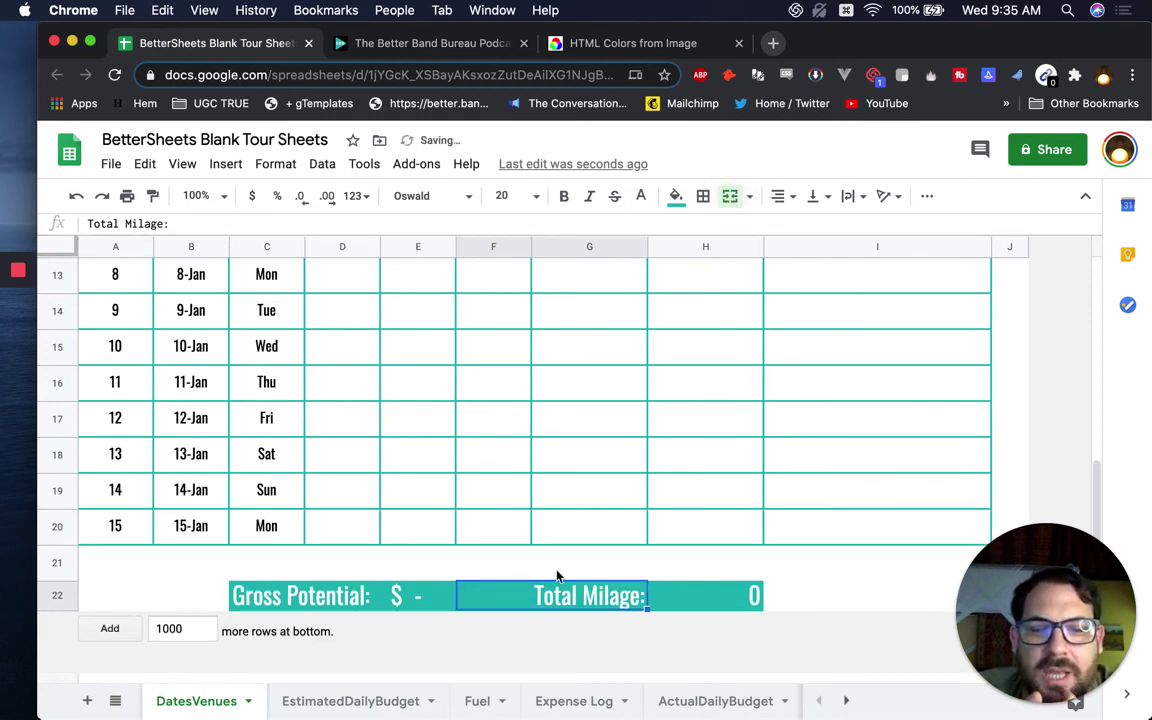
{"action": "left_click", "coordinate": [343, 592]}
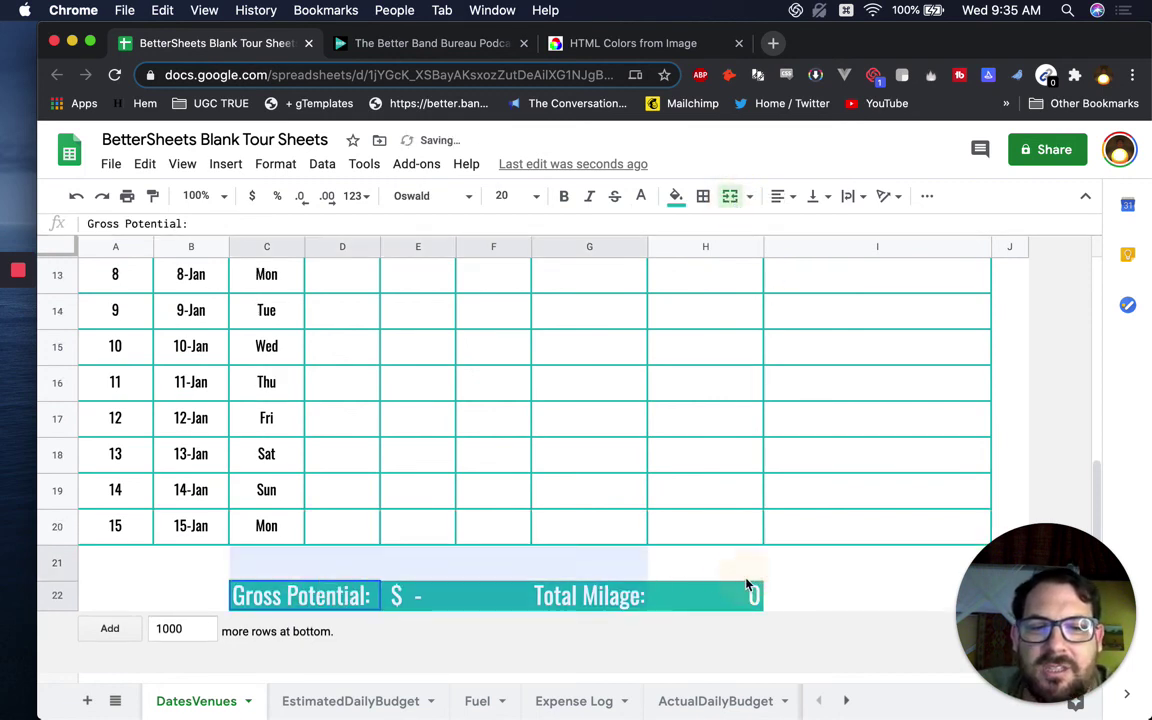
{"action": "scroll", "coordinate": [670, 519], "scroll_direction": "up", "scroll_amount": 10}
- Review the totals row, checking the gross potential SUM in E22 and mileage SUM in H22
{"action": "left_click", "coordinate": [145, 428]}
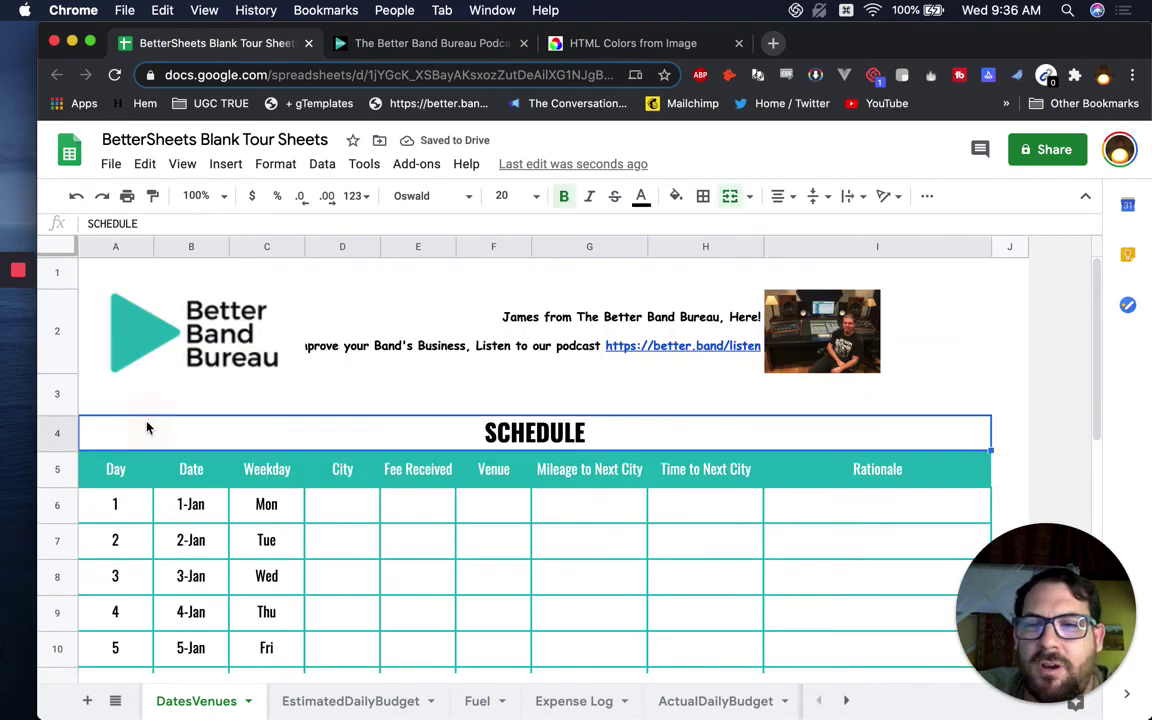
{"action": "scroll", "coordinate": [188, 411], "scroll_direction": "down", "scroll_amount": 2}
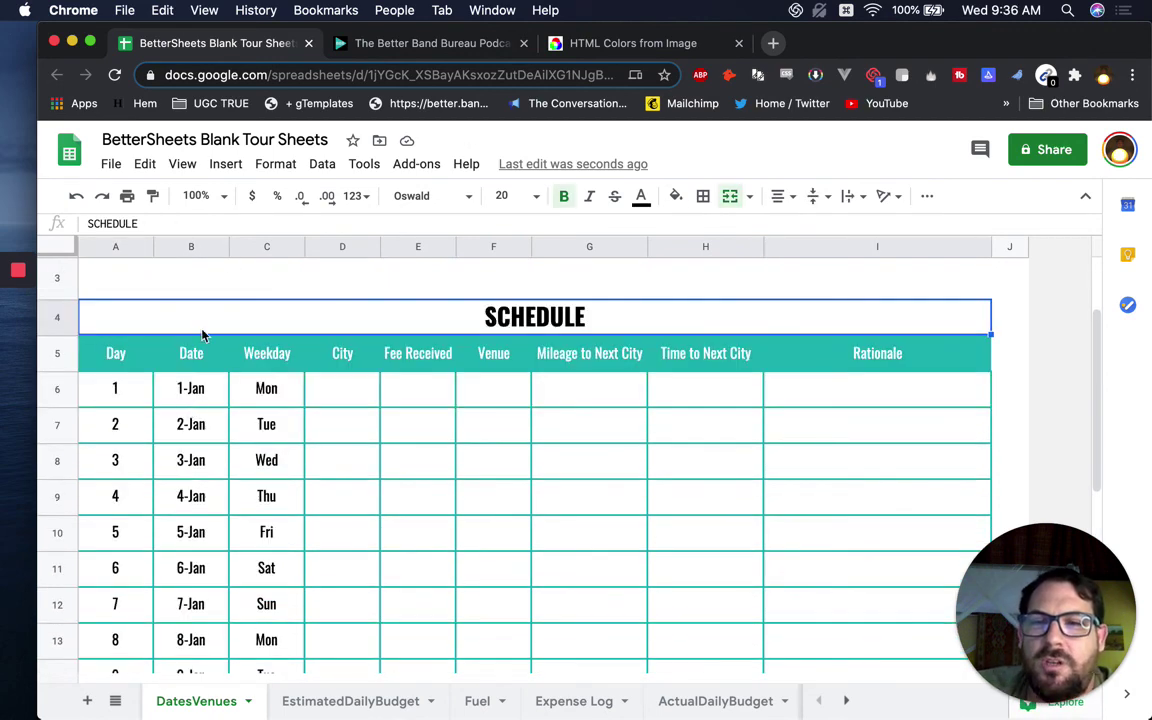
{"action": "scroll", "coordinate": [202, 335], "scroll_direction": "down", "scroll_amount": 5}
{"action": "left_click", "coordinate": [370, 595]}
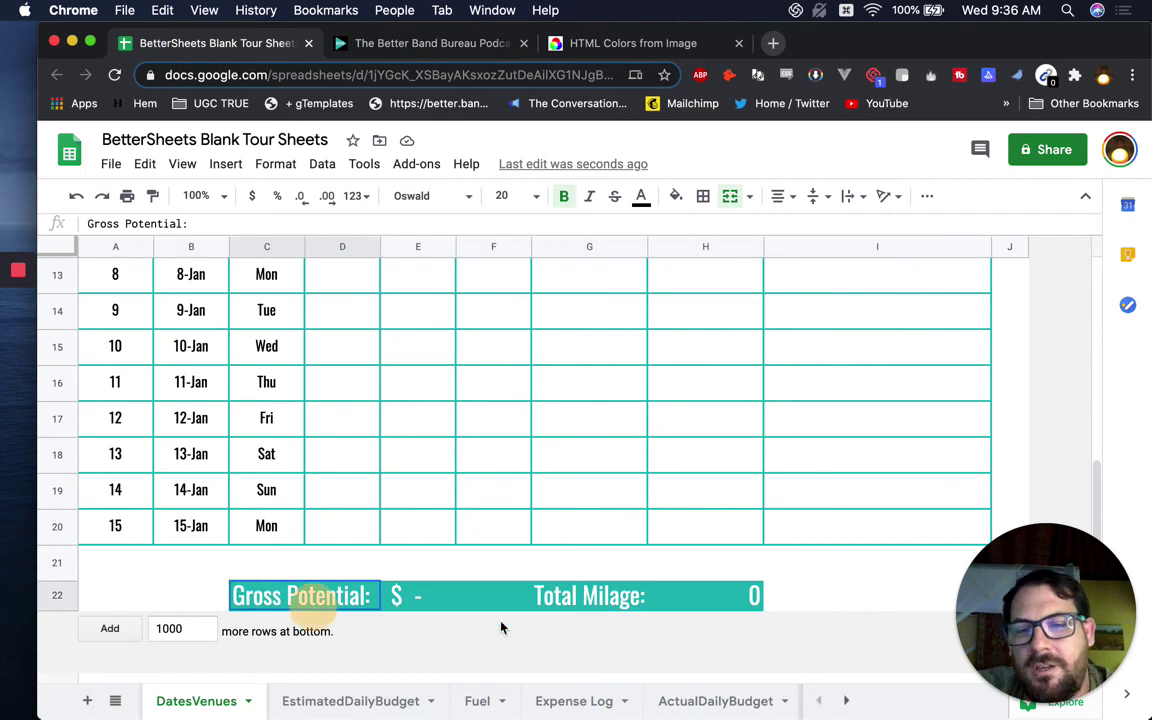
{"action": "left_click_drag", "start_coordinate": [643, 617], "coordinate": [676, 602]}
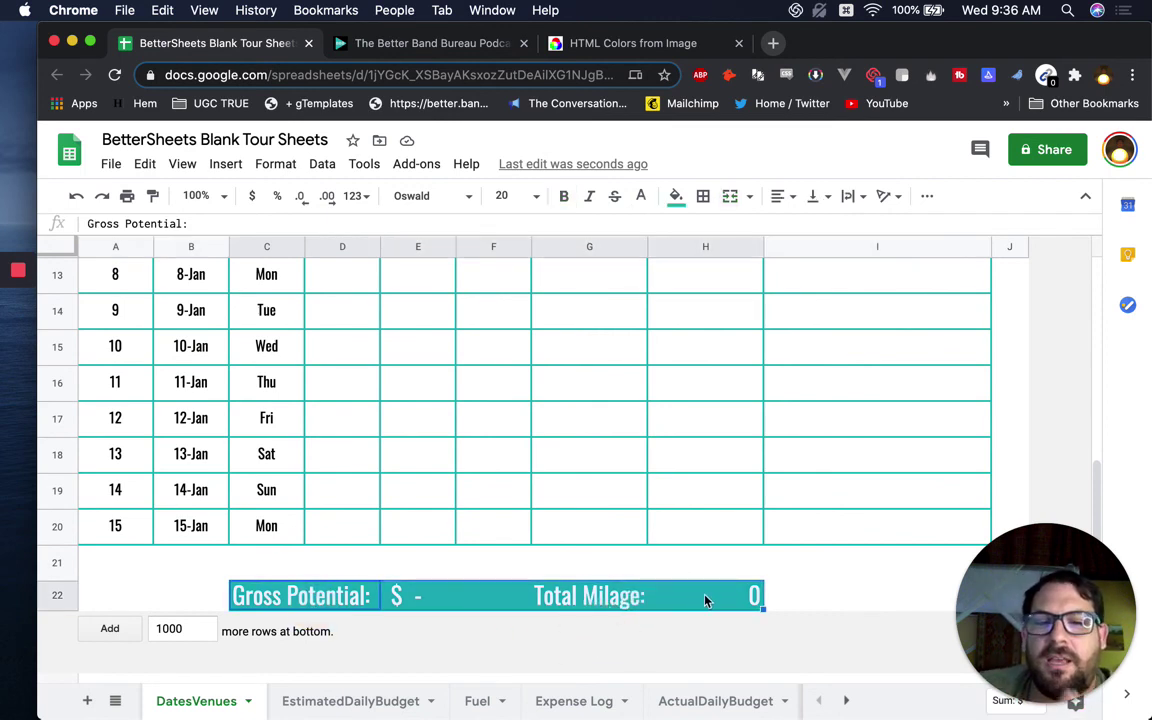
{"action": "left_click", "coordinate": [720, 597]}
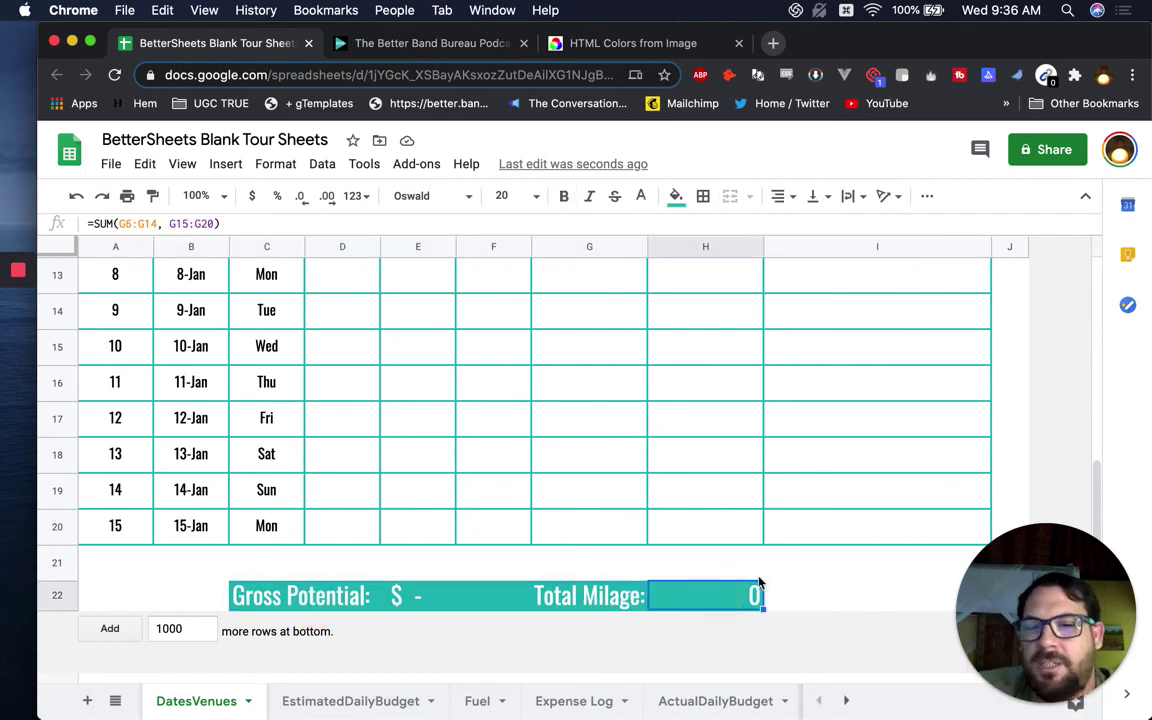
{"action": "left_click", "coordinate": [465, 600]}
{"action": "left_click", "coordinate": [399, 596]}
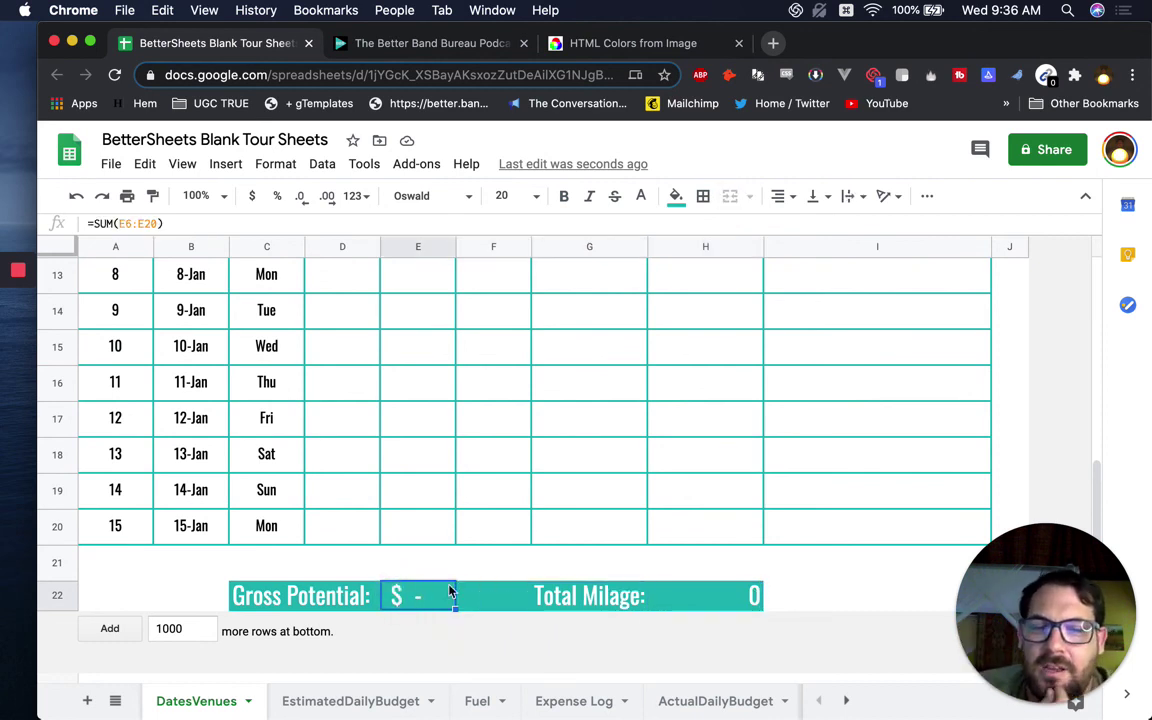
{"action": "left_click", "coordinate": [700, 605]}
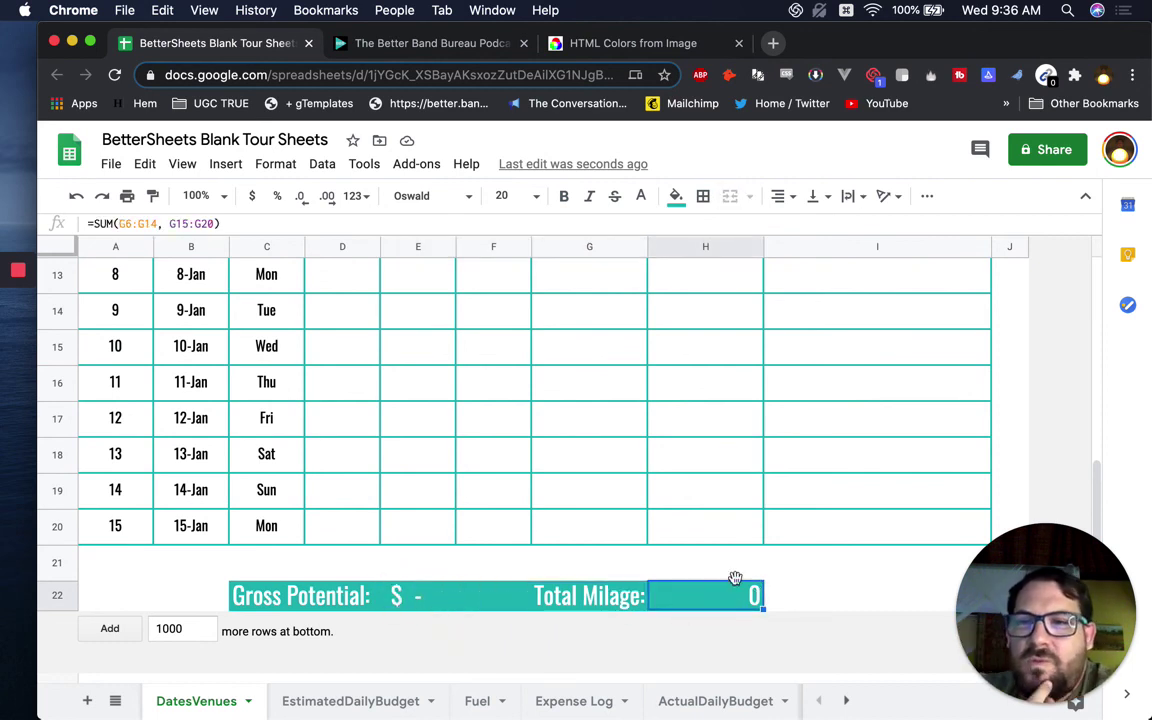
{"action": "left_click", "coordinate": [465, 597]}
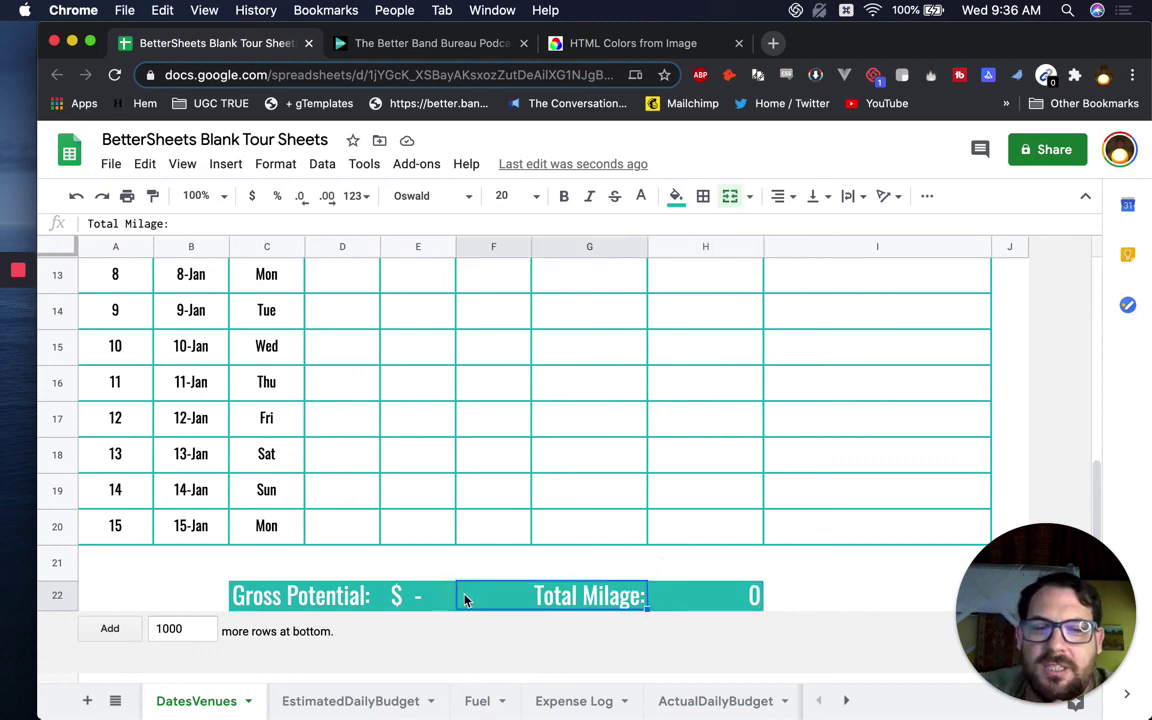
{"action": "left_click", "coordinate": [419, 598]}
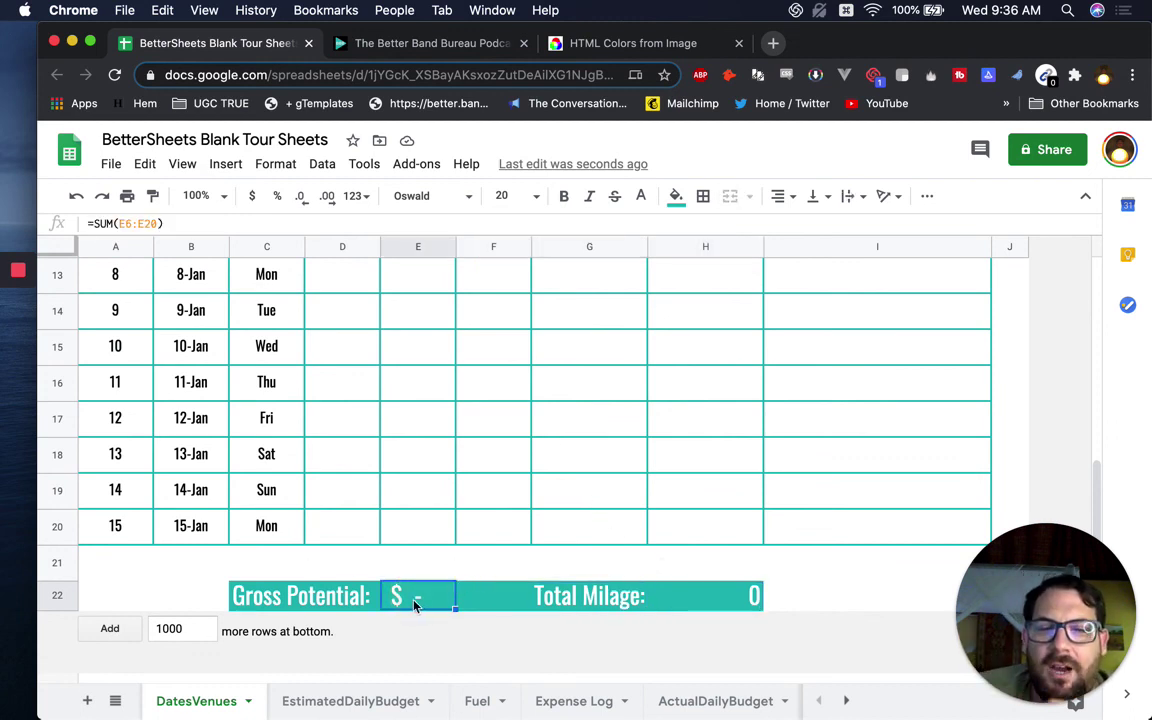
{"action": "left_click", "coordinate": [715, 597]}
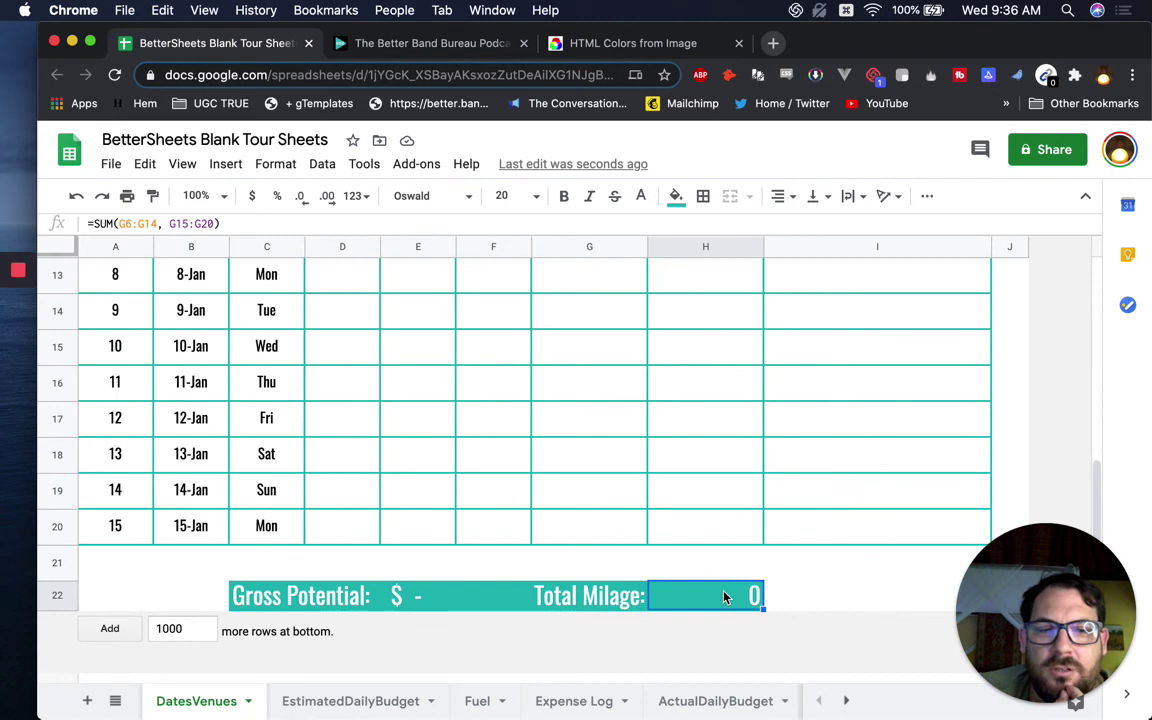
- Merge B22 through D22 so the Gross Potential label spans three columns
{"action": "left_click", "coordinate": [190, 597]}
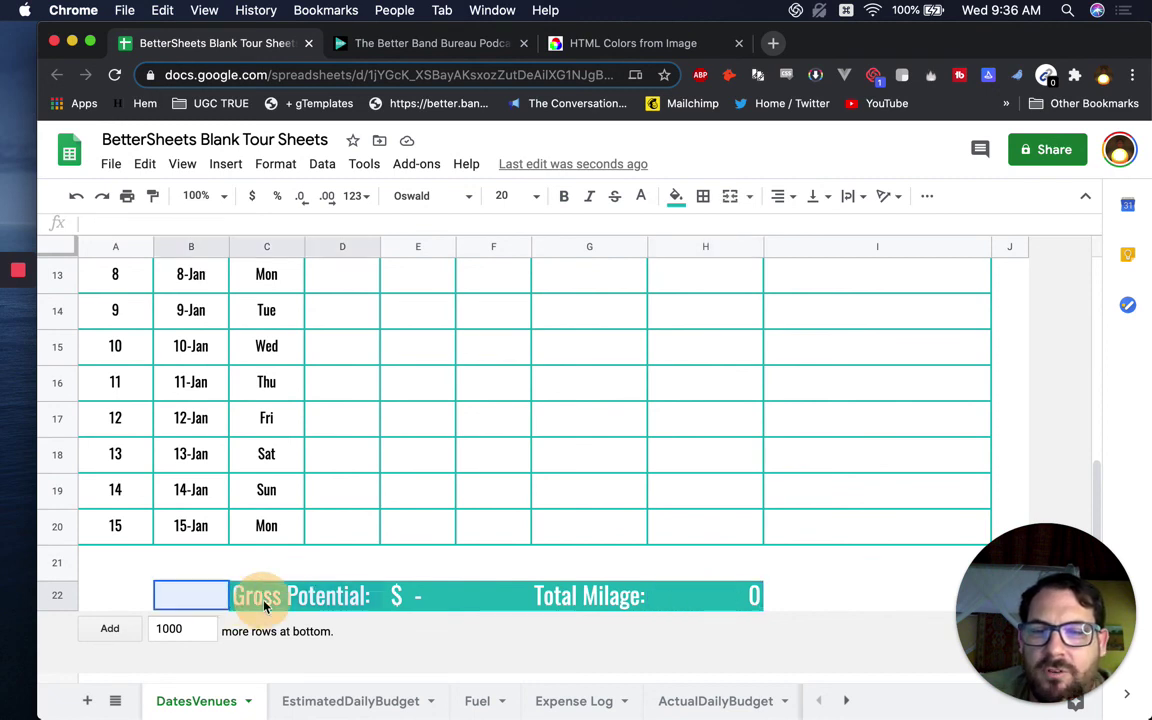
{"action": "left_click", "coordinate": [730, 196]}
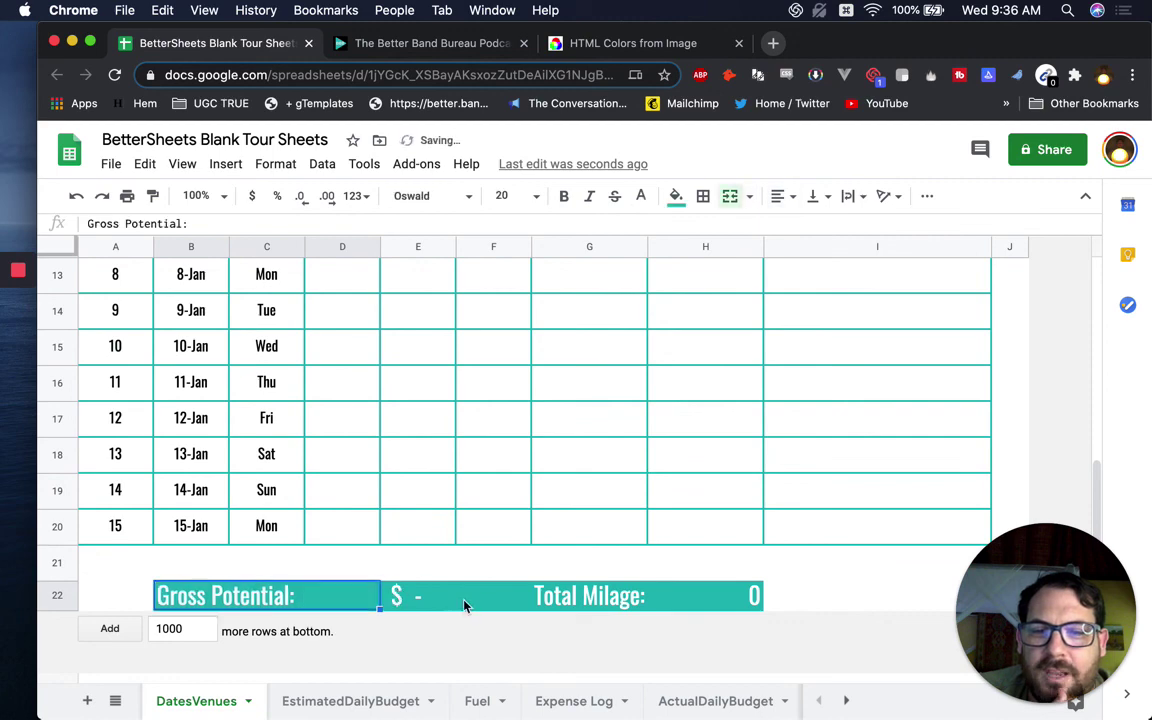
{"action": "left_click", "coordinate": [414, 606]}
{"action": "left_click", "coordinate": [340, 606]}
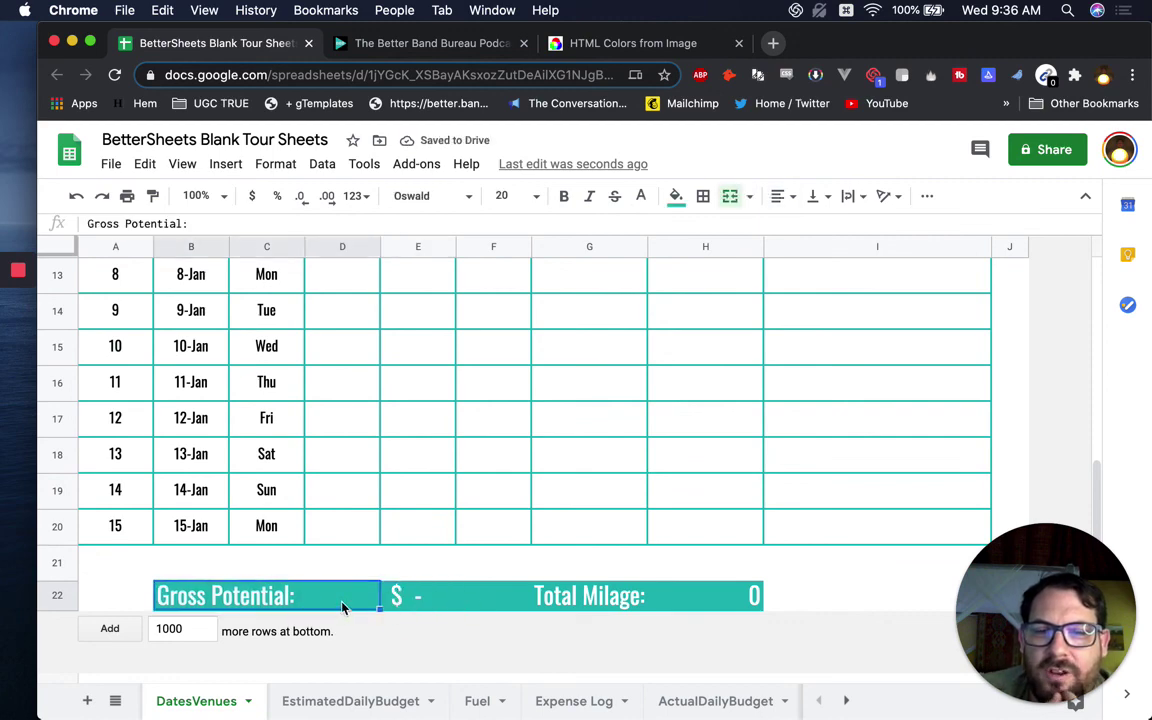
{"action": "scroll", "coordinate": [543, 535], "scroll_direction": "up", "scroll_amount": 8}
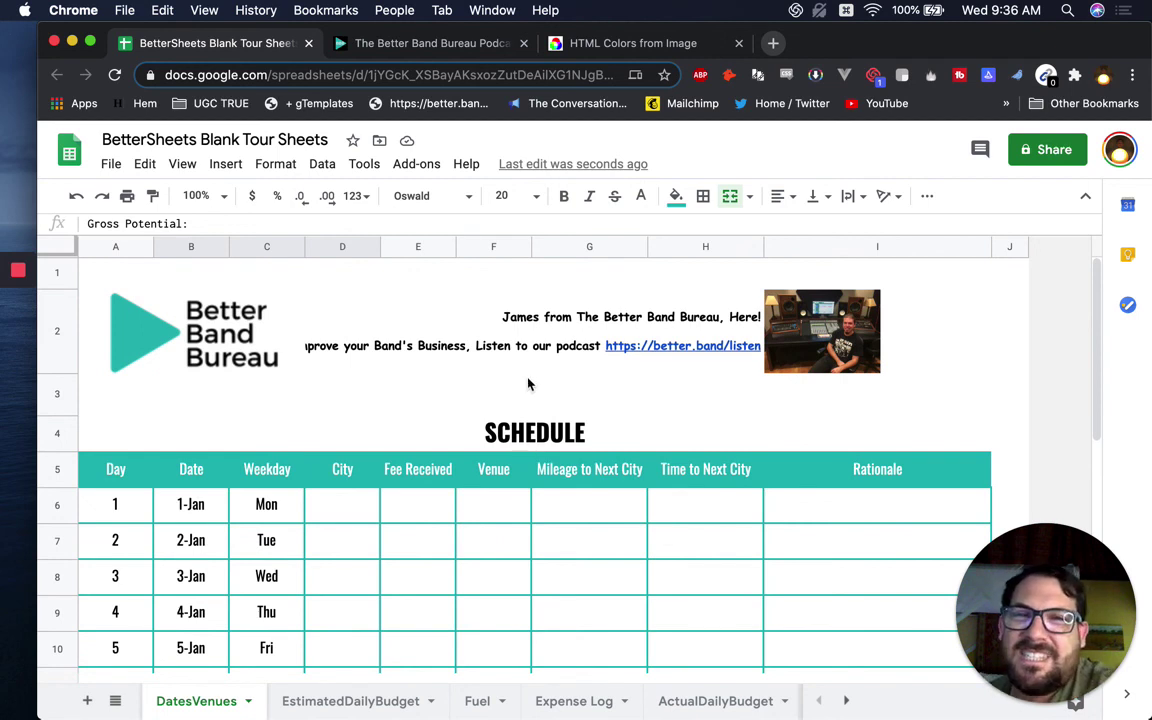
- Close the 'HTML Colors from Image' browser tab
{"action": "left_click", "coordinate": [740, 44]}
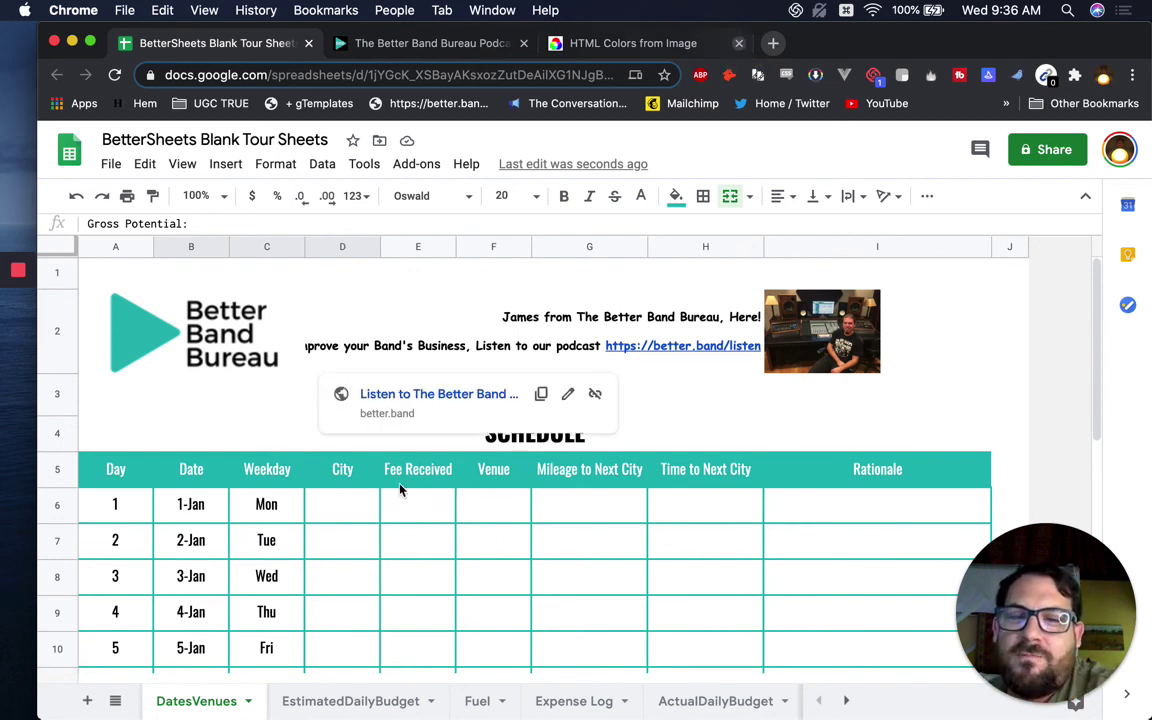